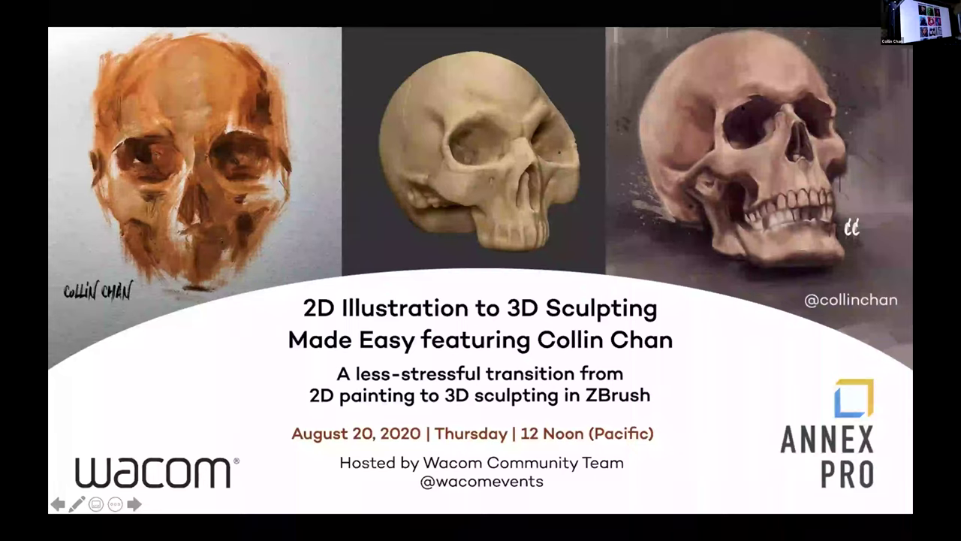
{"action": "key", "text": "Right"}
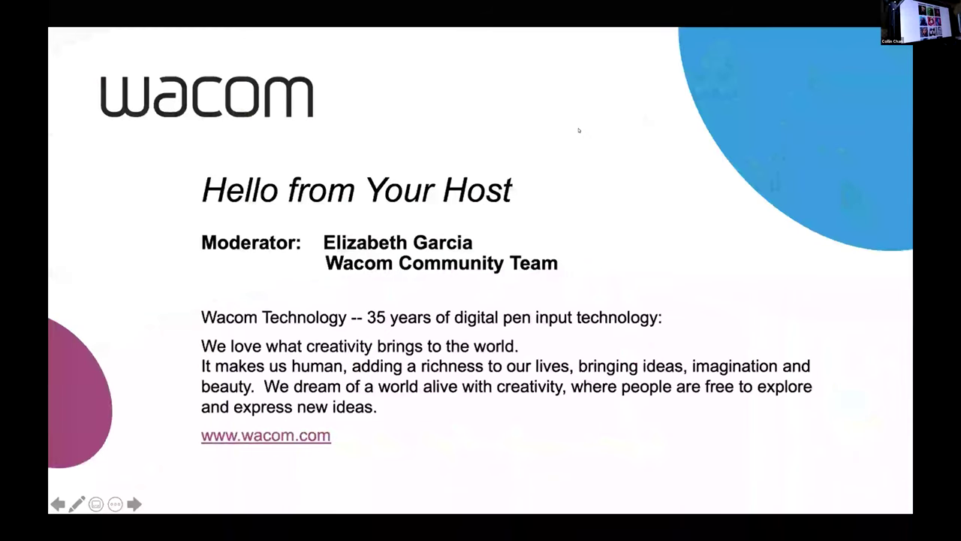
{"action": "key", "text": "Left"}
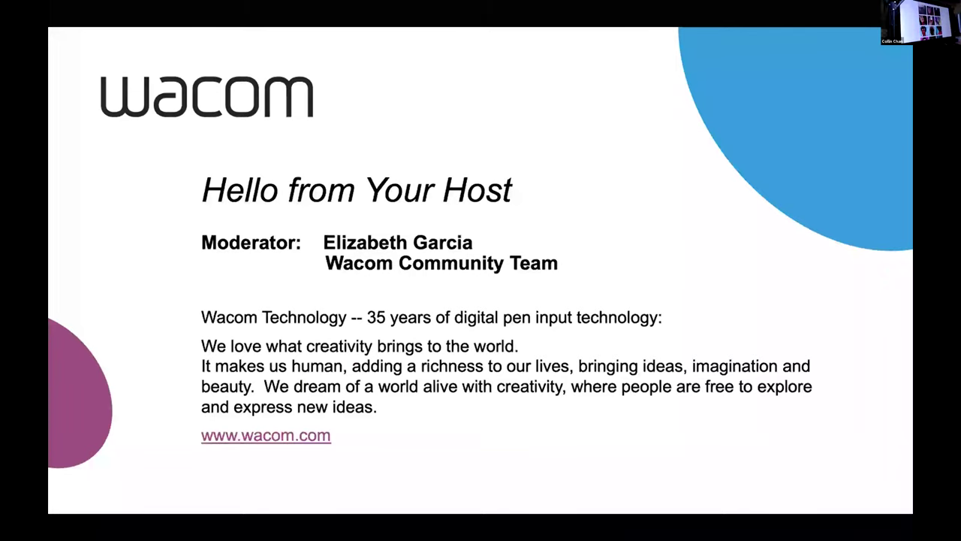
{"action": "left_click", "coordinate": [713, 177]}
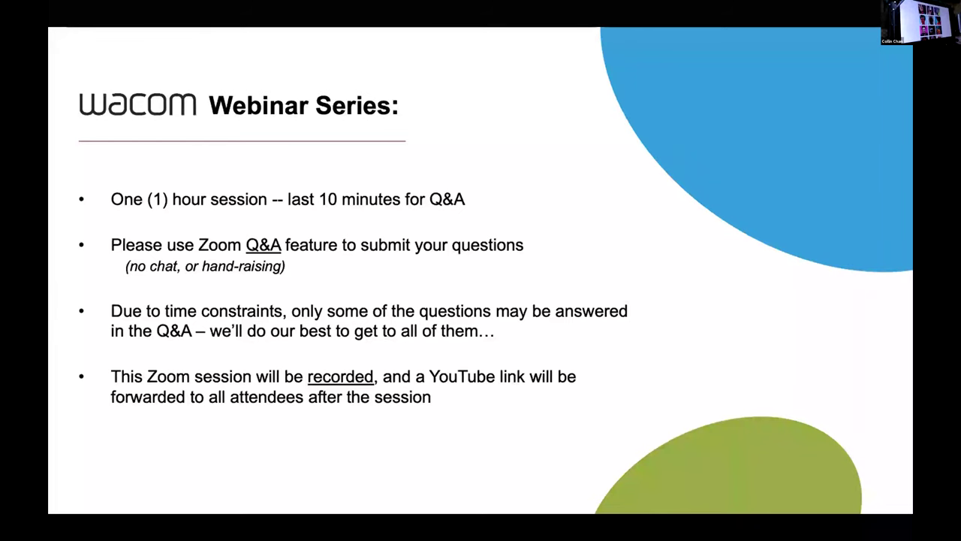
{"action": "key", "text": "Right"}
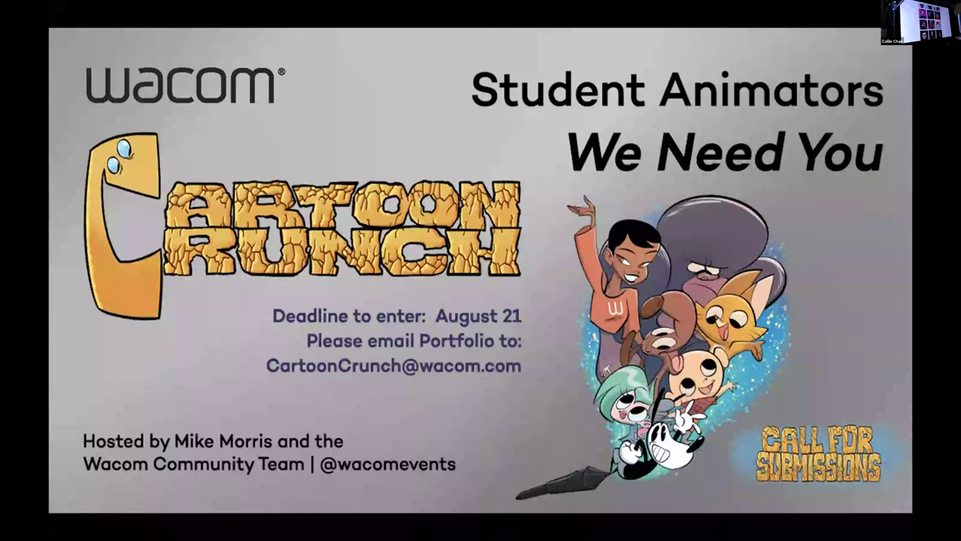
{"action": "key", "text": "Right"}
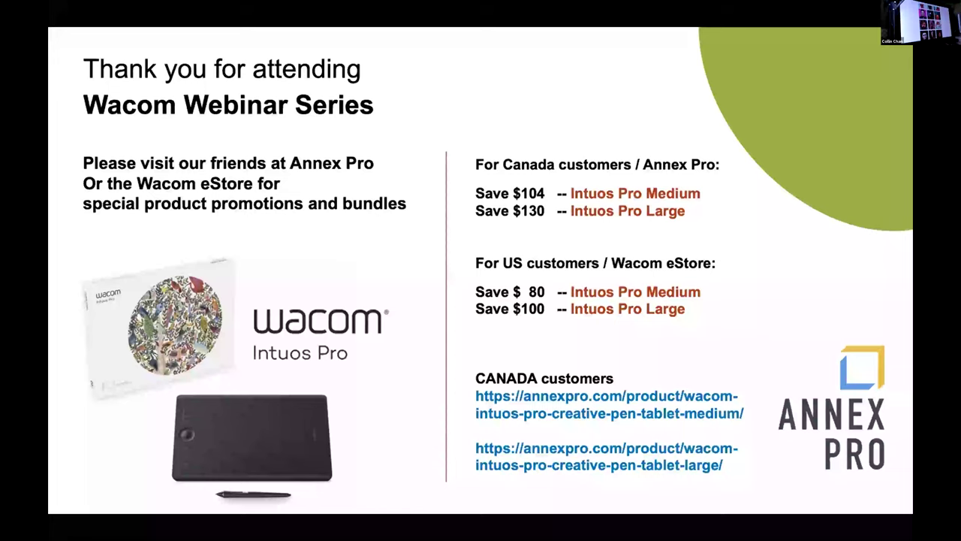
{"action": "key", "text": "Right"}
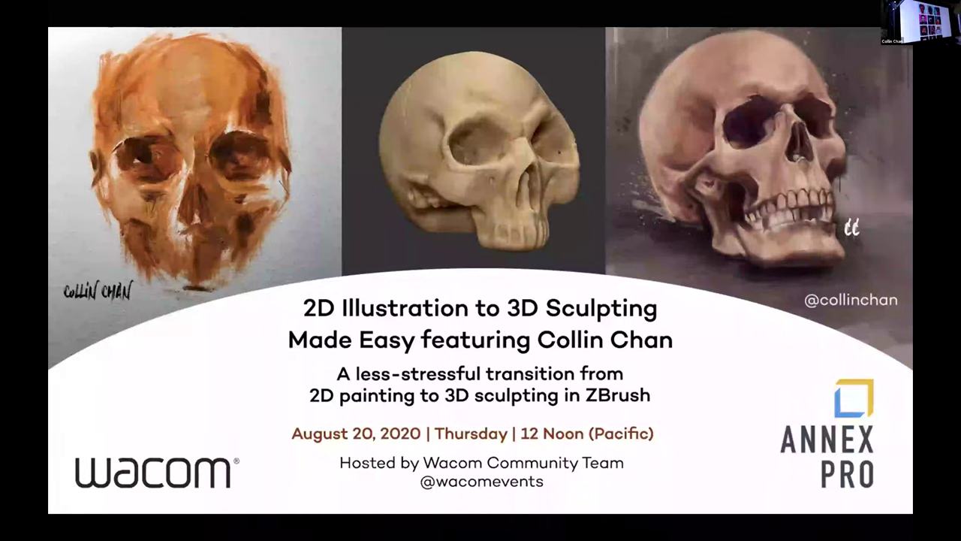
{"action": "left_click", "coordinate": [484, 417]}
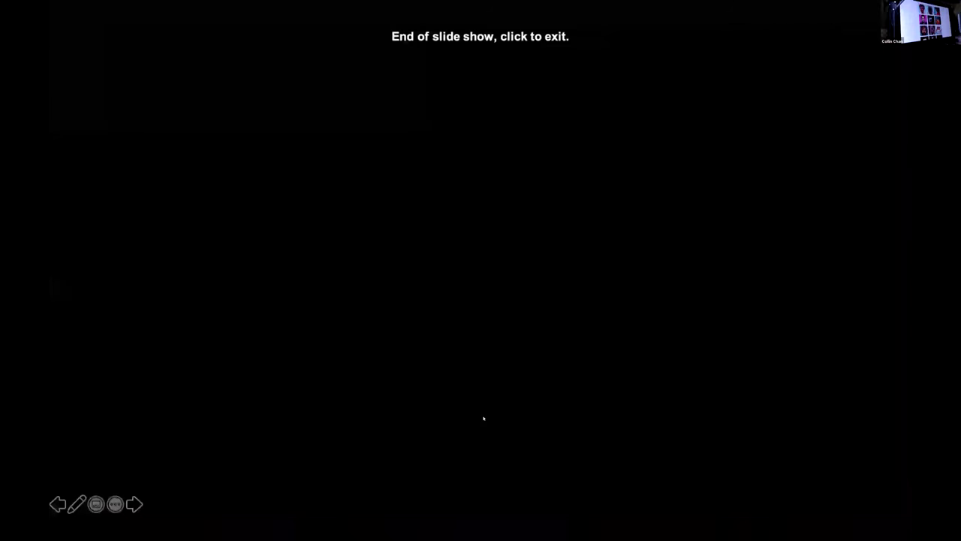
{"action": "left_click", "coordinate": [495, 359]}
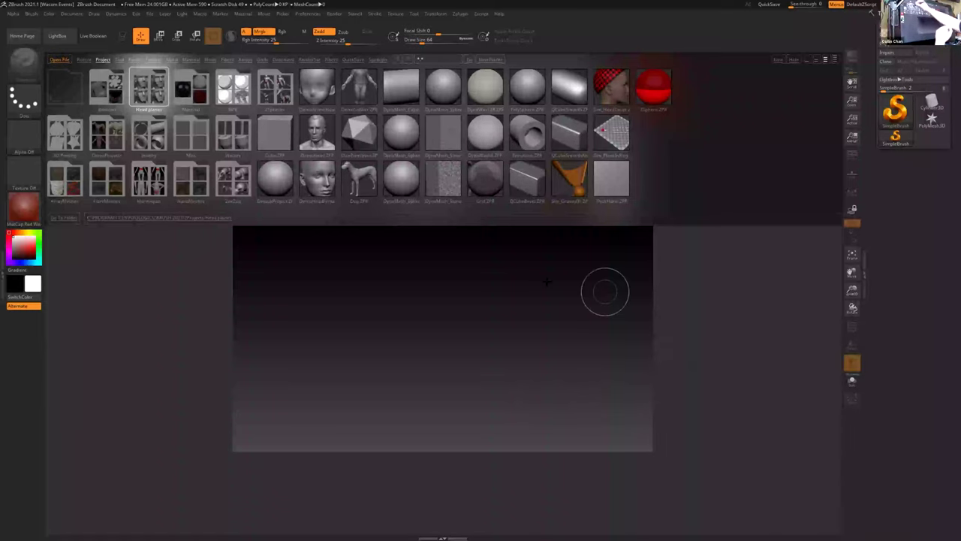
- Load the HeadPlanes_Male_256 project from the head planes project folder
{"action": "left_click", "coordinate": [151, 88]}
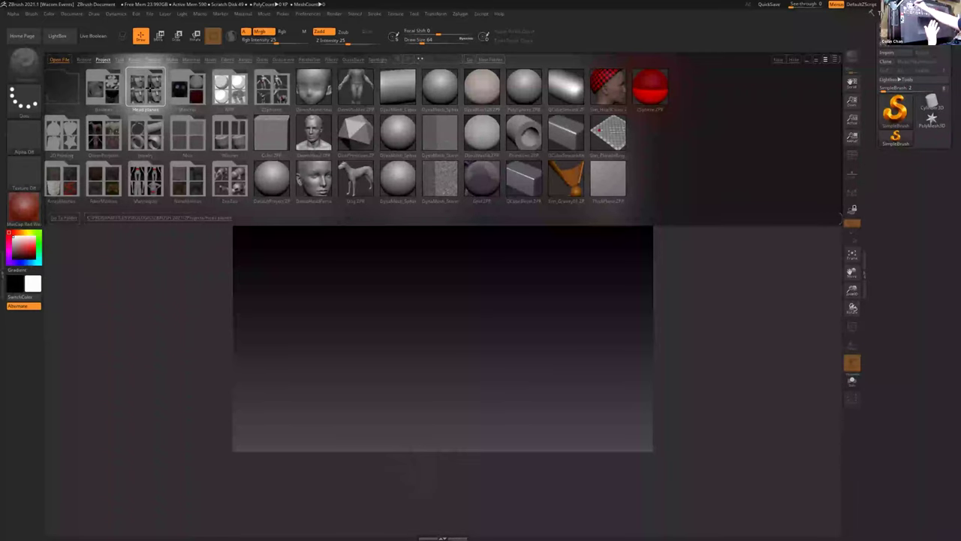
{"action": "key", "text": "comma"}
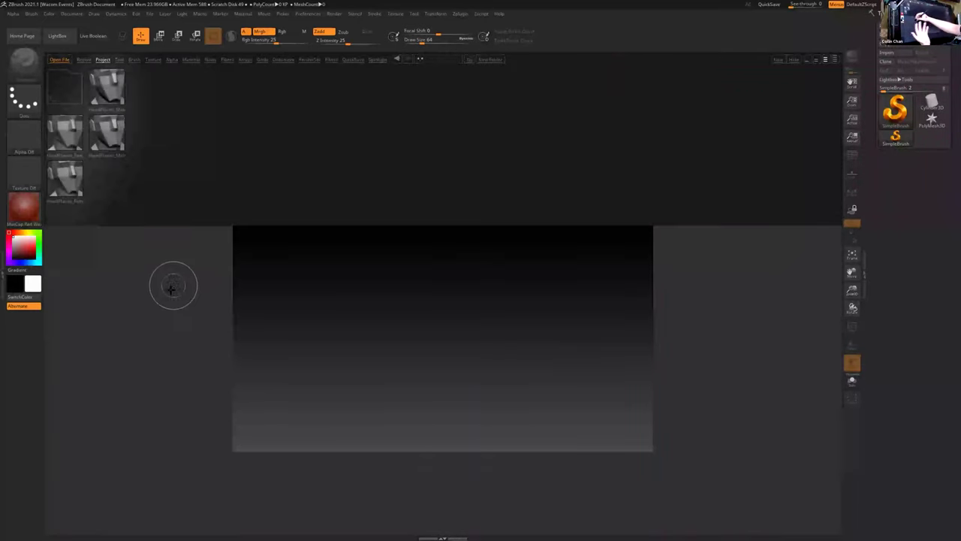
{"action": "double_click", "coordinate": [107, 131]}
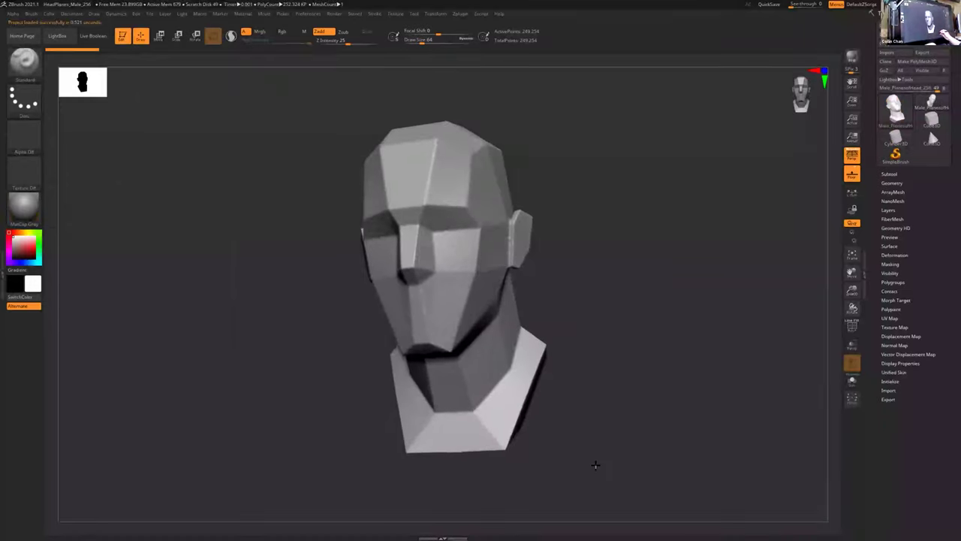
- Examine the planar male head from the front and from three-quarter angles, studying the brow, eye socket and cheek planes
{"action": "left_click_drag", "start_coordinate": [596, 459], "coordinate": [596, 469], "text": "shift"}
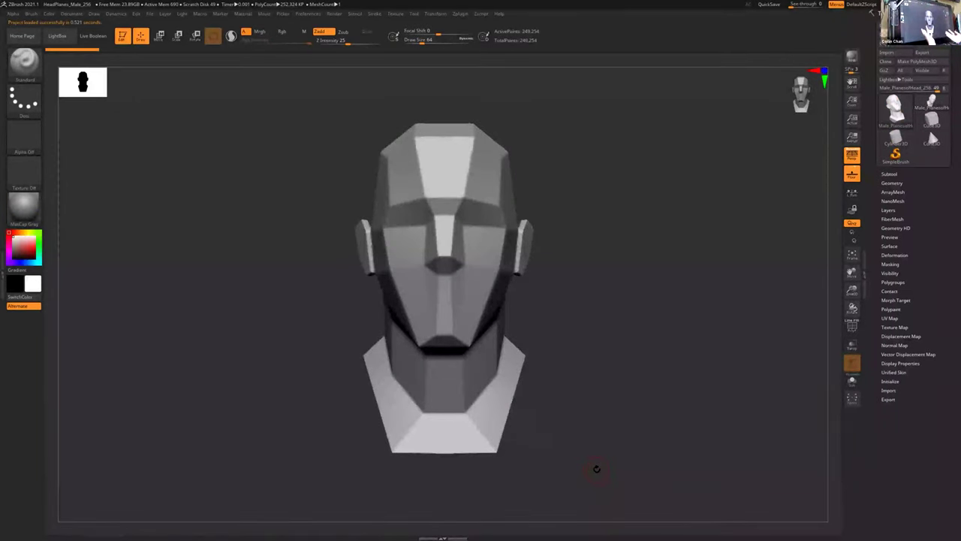
{"action": "left_click_drag", "start_coordinate": [572, 378], "coordinate": [597, 388]}
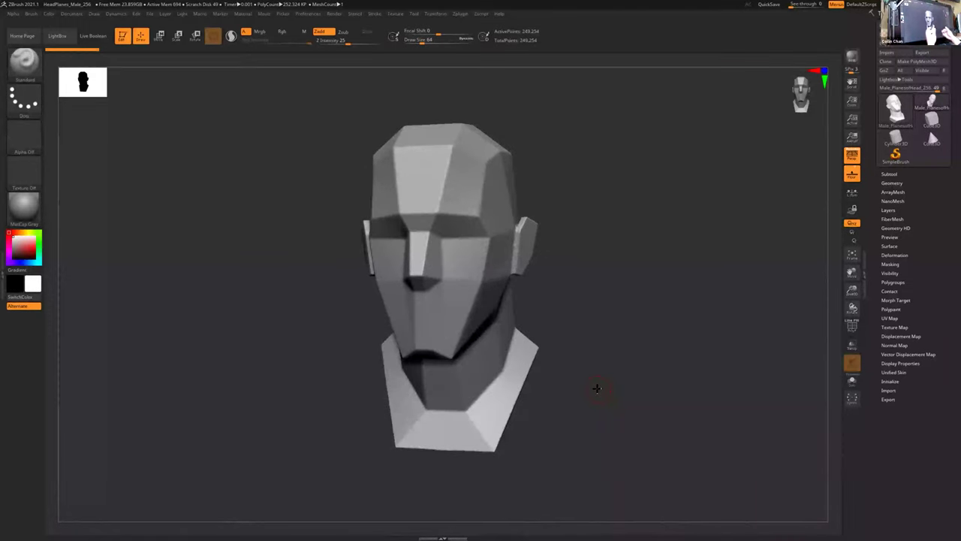
{"action": "left_click_drag", "start_coordinate": [618, 404], "coordinate": [624, 403]}
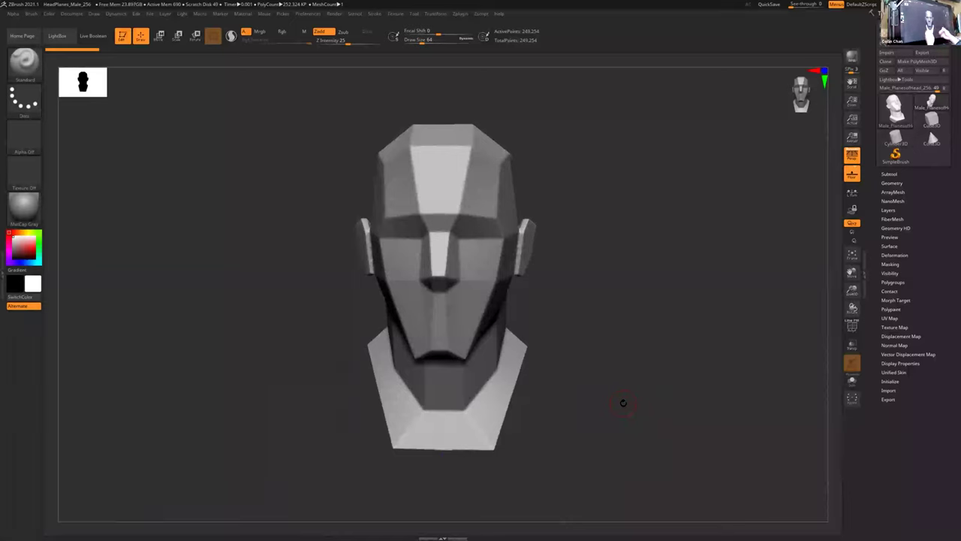
{"action": "left_click_drag", "start_coordinate": [605, 382], "coordinate": [599, 385]}
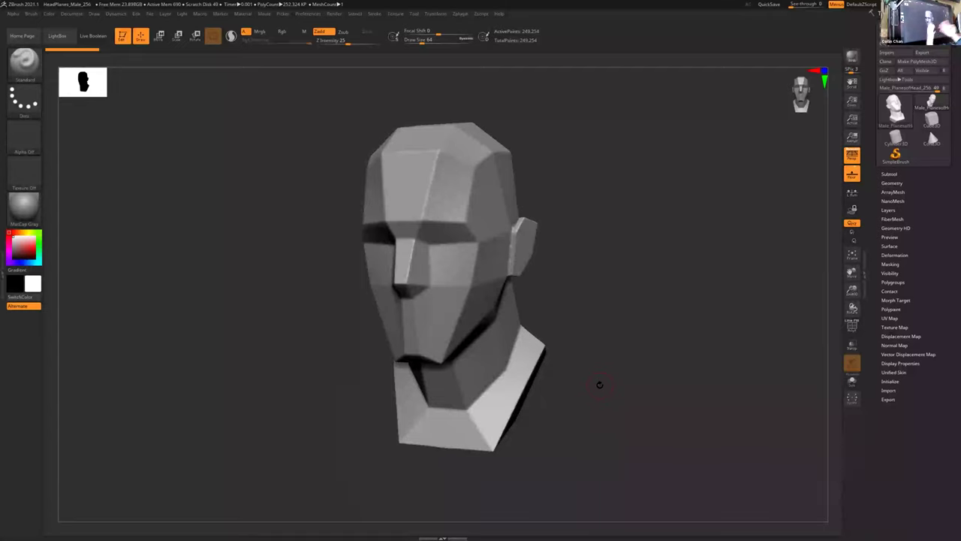
{"action": "left_click_drag", "start_coordinate": [571, 412], "coordinate": [575, 411], "text": "shift"}
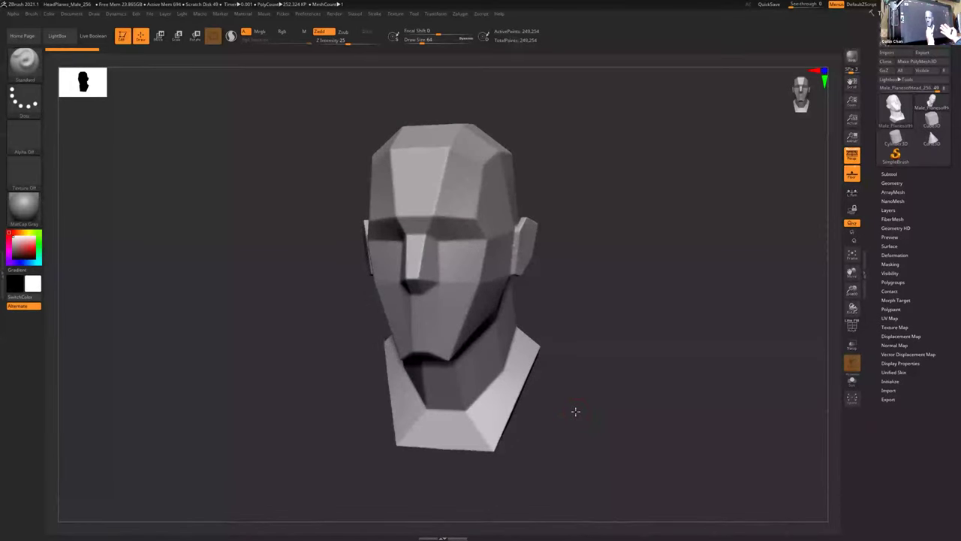
{"action": "left_click_drag", "start_coordinate": [590, 393], "coordinate": [593, 356]}
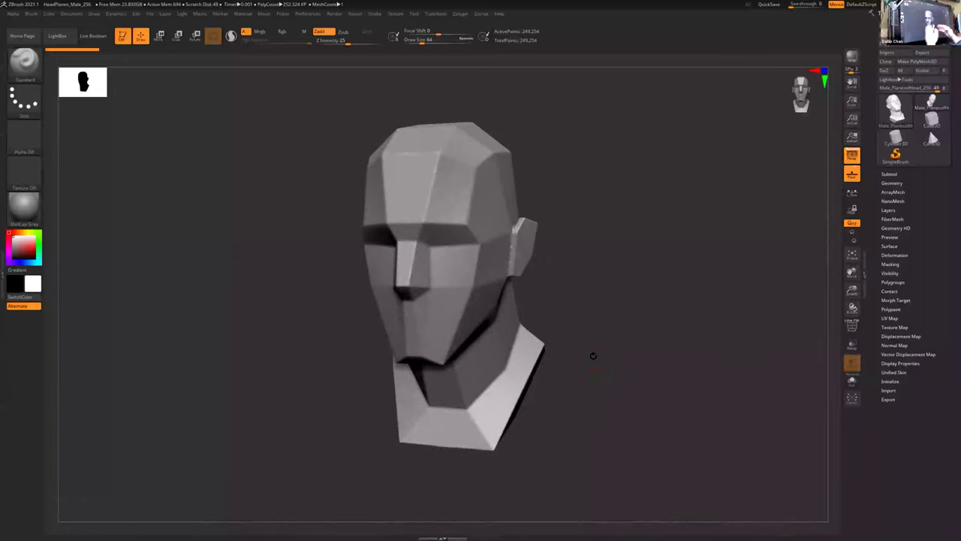
{"action": "left_click_drag", "start_coordinate": [575, 389], "coordinate": [584, 422], "text": "shift"}
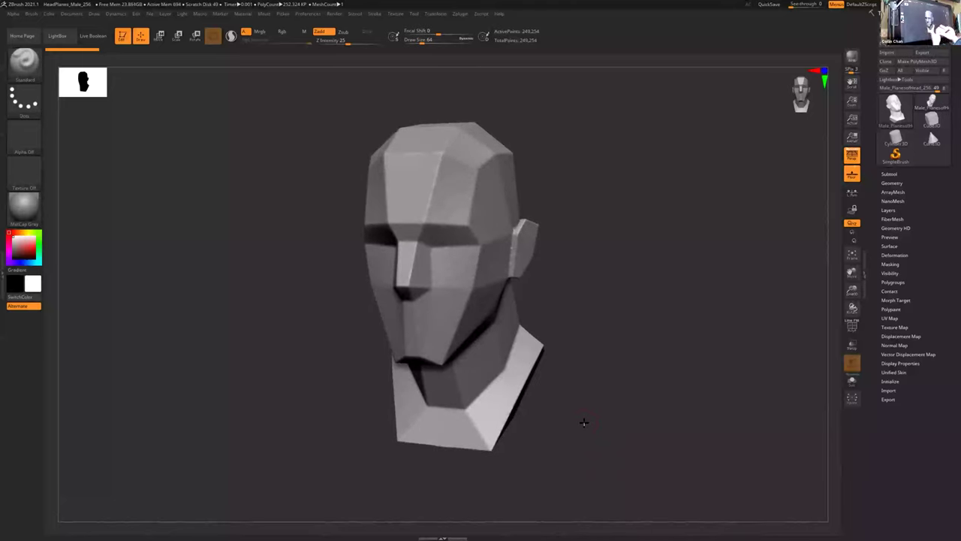
{"action": "left_click_drag", "start_coordinate": [584, 422], "coordinate": [454, 248]}
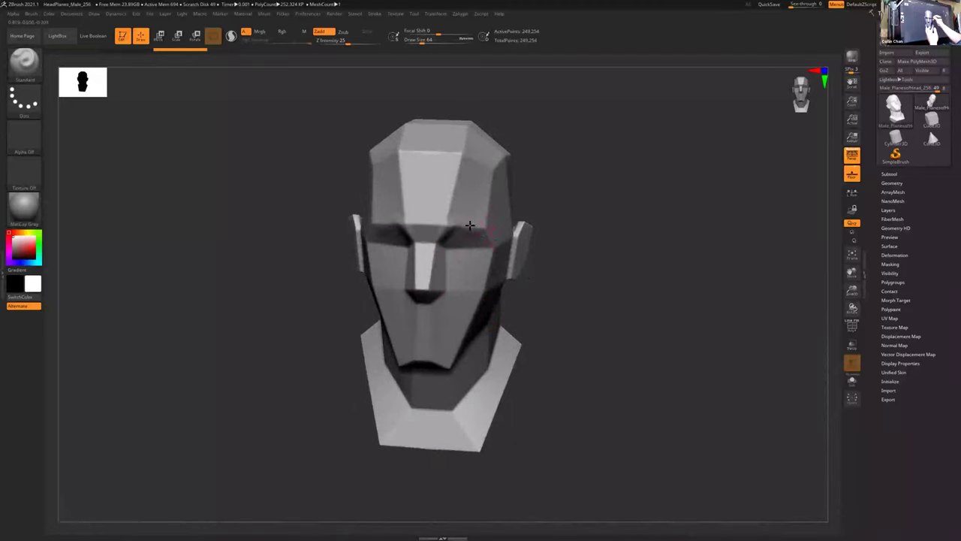
{"action": "left_click_drag", "start_coordinate": [518, 308], "coordinate": [476, 264]}
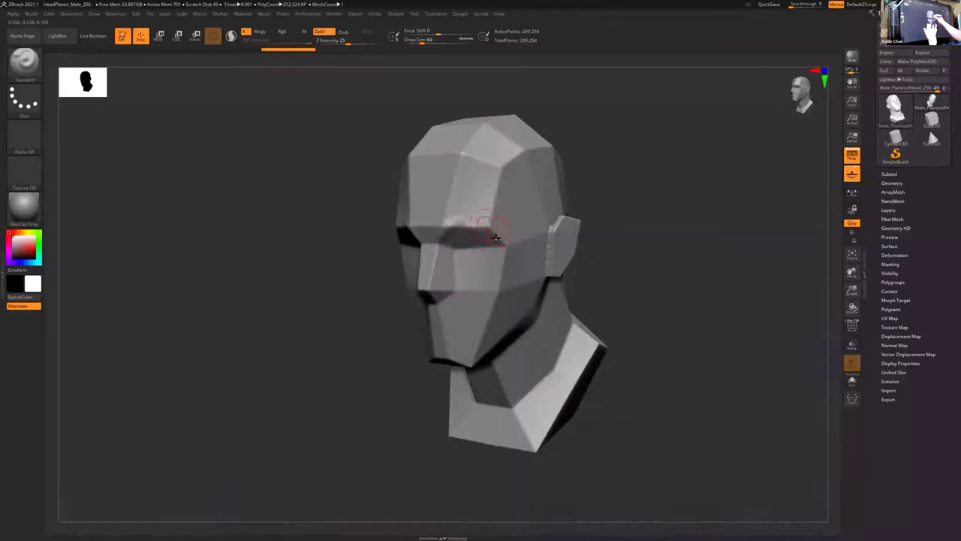
{"action": "mouse_move", "coordinate": [542, 286]}
{"action": "right_mouse_down"}
{"action": "mouse_move", "coordinate": [563, 295]}
{"action": "mouse_move", "coordinate": [554, 288]}
{"action": "right_mouse_up"}
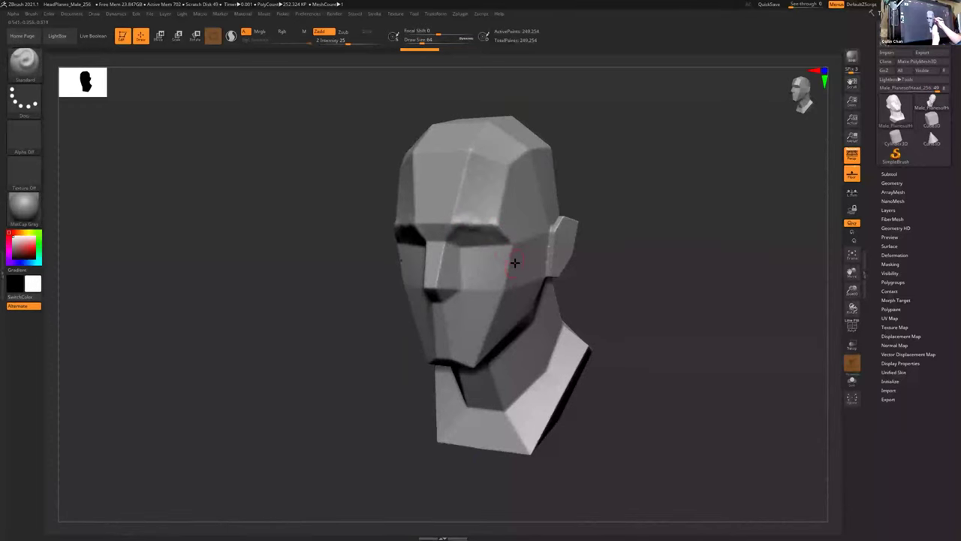
{"action": "right_click_drag", "start_coordinate": [532, 281], "coordinate": [541, 315]}
{"action": "right_click_drag", "start_coordinate": [592, 386], "coordinate": [605, 385]}
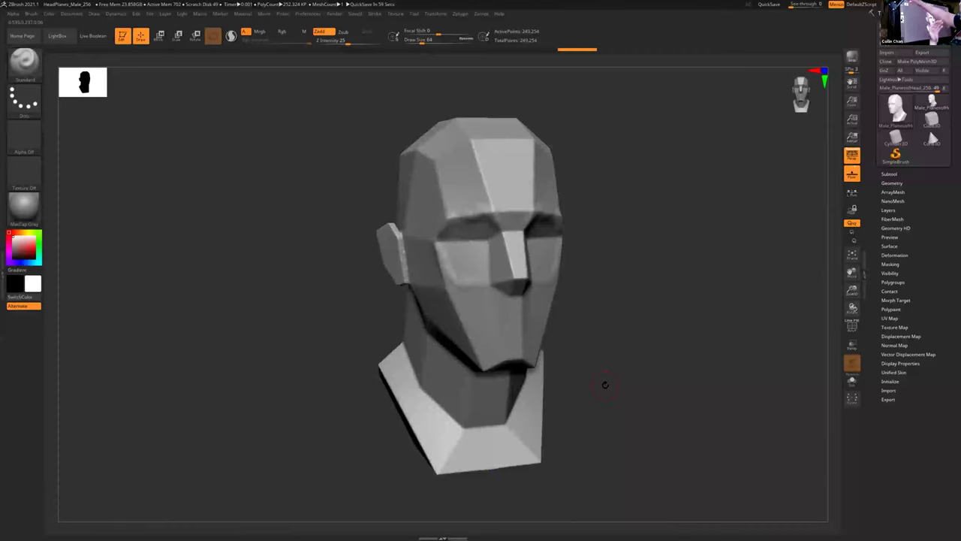
- Replace the head with the DynaMesh_Sphere_128 project from the project library
{"action": "left_click", "coordinate": [57, 35]}
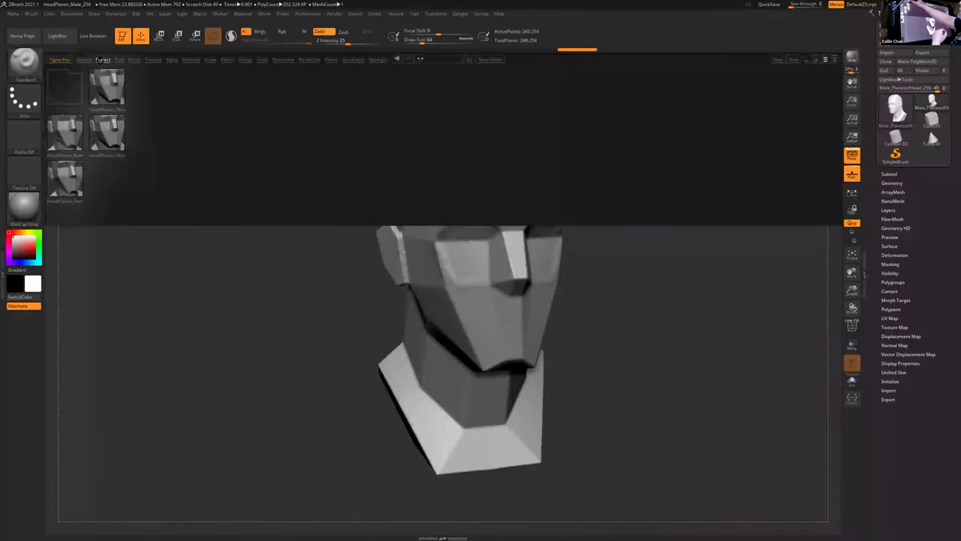
{"action": "left_click", "coordinate": [102, 60]}
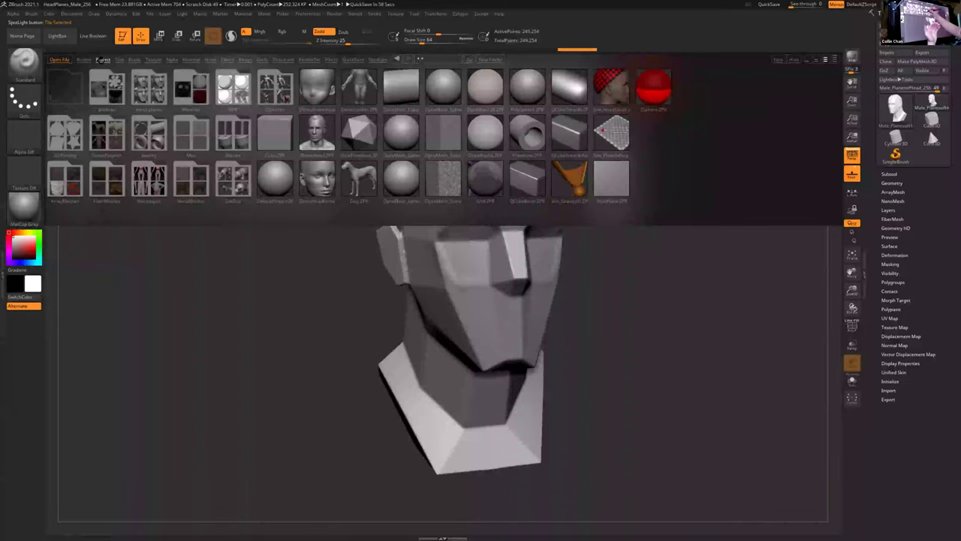
{"action": "double_click", "coordinate": [403, 134]}
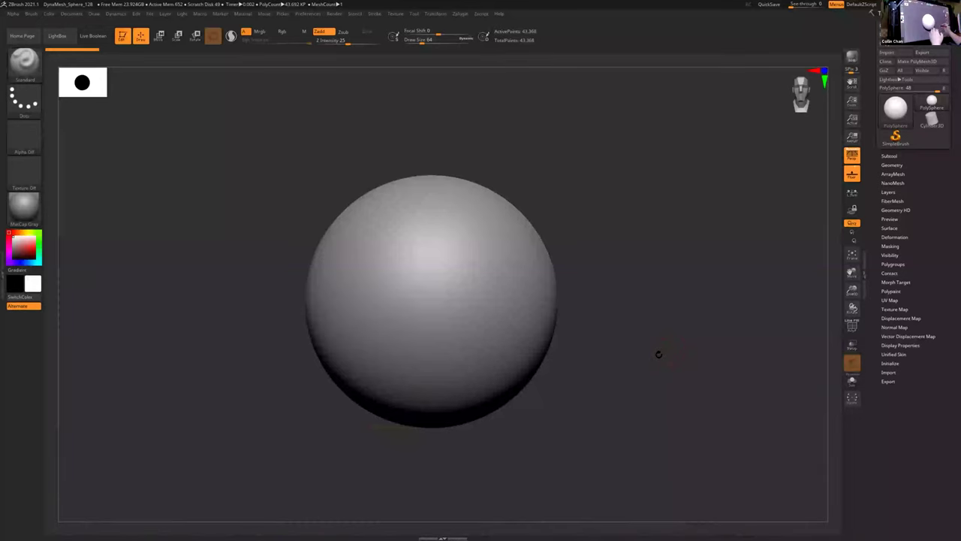
- Turn off the floor grid and the perspective display for the sphere
{"action": "mouse_move", "coordinate": [658, 355]}
{"action": "right_mouse_down", "text": "ctrl"}
{"action": "mouse_move", "coordinate": [687, 317]}
{"action": "mouse_move", "coordinate": [636, 358]}
{"action": "mouse_move", "coordinate": [629, 381]}
{"action": "right_mouse_up", "text": "ctrl"}
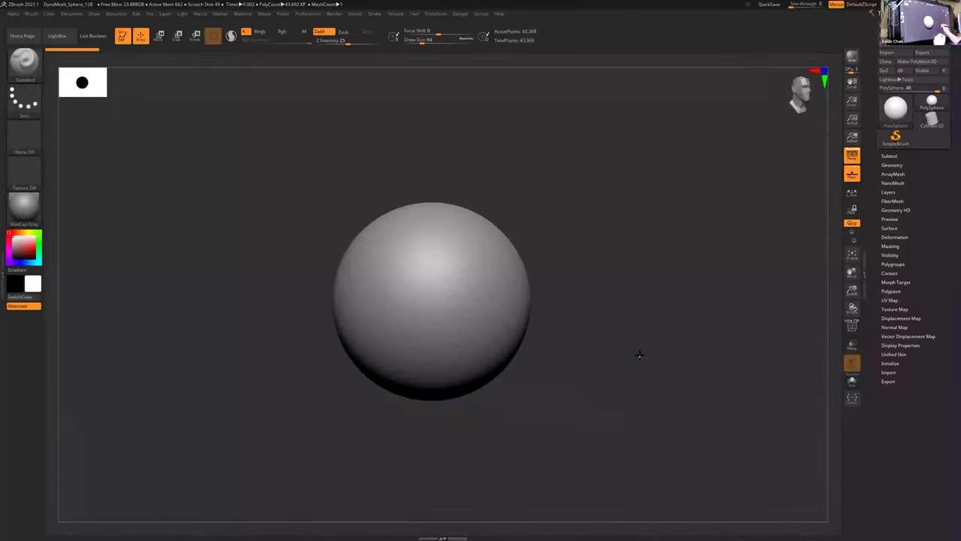
{"action": "left_click_drag", "start_coordinate": [624, 357], "coordinate": [618, 360], "text": "shift"}
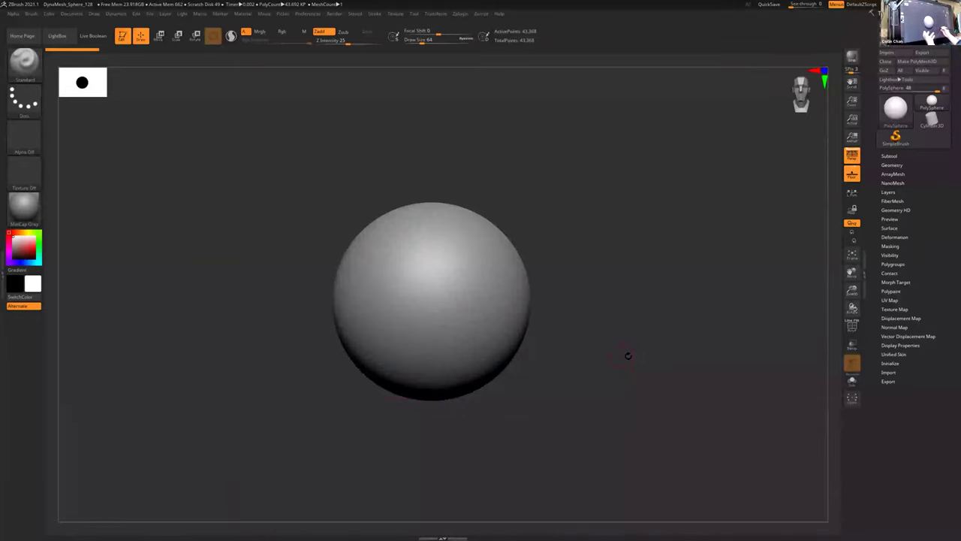
{"action": "left_click", "coordinate": [851, 174]}
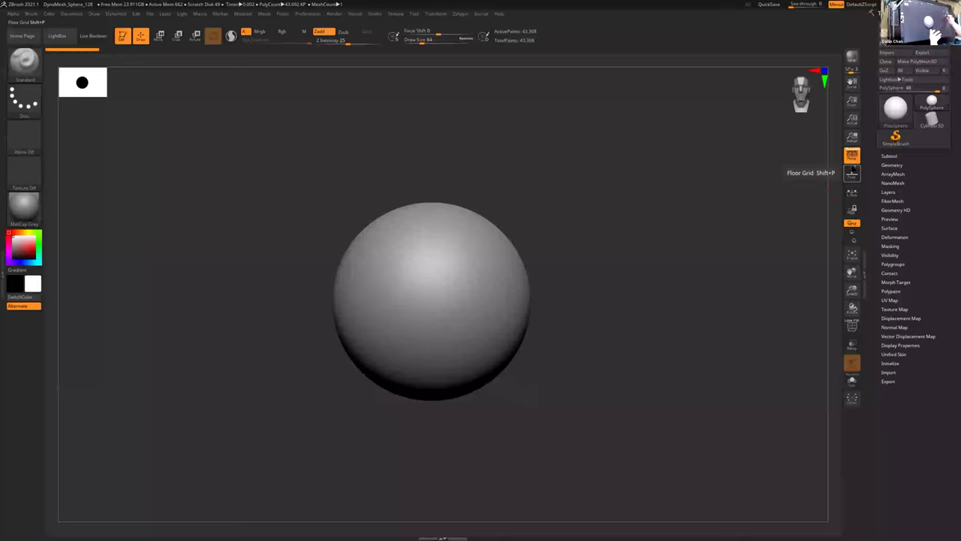
{"action": "left_click", "coordinate": [851, 155]}
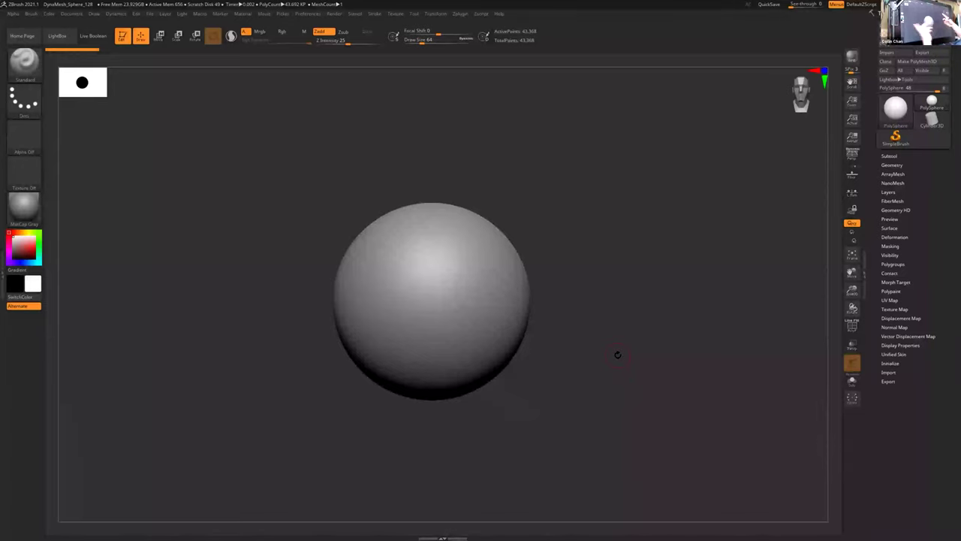
- Sculpt a small mirrored test mark at the centre of the sphere's front with the Standard brush
{"action": "mouse_move", "coordinate": [429, 295]}
{"action": "left_mouse_down"}
{"action": "mouse_move", "coordinate": [420, 281]}
{"action": "mouse_move", "coordinate": [434, 309]}
{"action": "left_mouse_up"}
{"action": "mouse_move", "coordinate": [623, 404]}
{"action": "left_mouse_down"}
{"action": "mouse_move", "coordinate": [611, 407]}
{"action": "mouse_move", "coordinate": [626, 401]}
{"action": "mouse_move", "coordinate": [598, 391]}
{"action": "mouse_move", "coordinate": [594, 400]}
{"action": "left_mouse_up"}
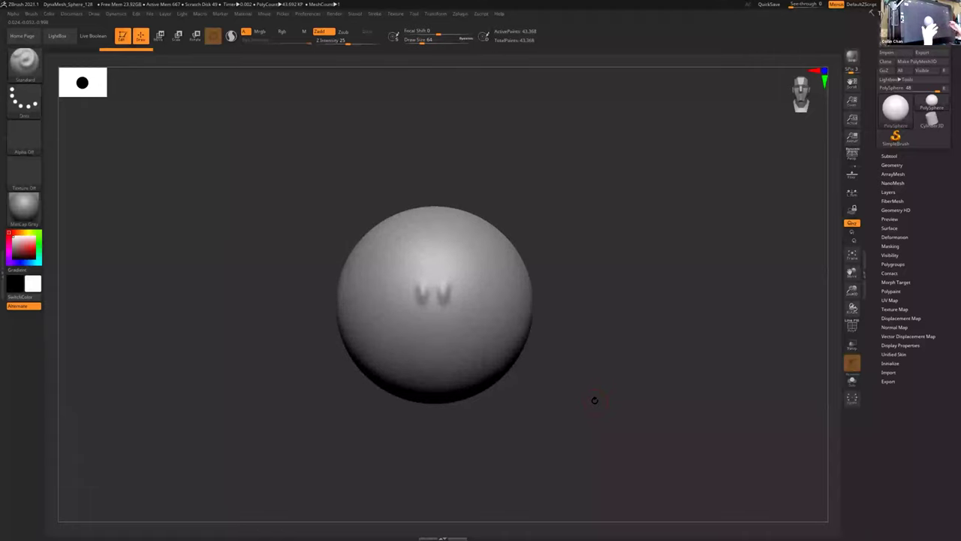
- Frame the sphere and inspect its sculpted front marks at different zoom levels, positions and angles
{"action": "left_click", "coordinate": [853, 255]}
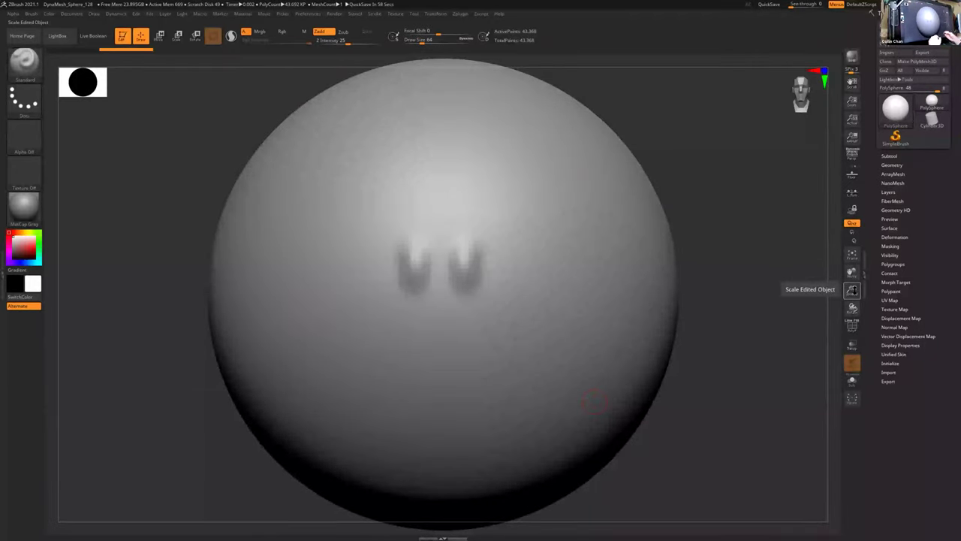
{"action": "left_click_drag", "start_coordinate": [853, 290], "coordinate": [851, 274]}
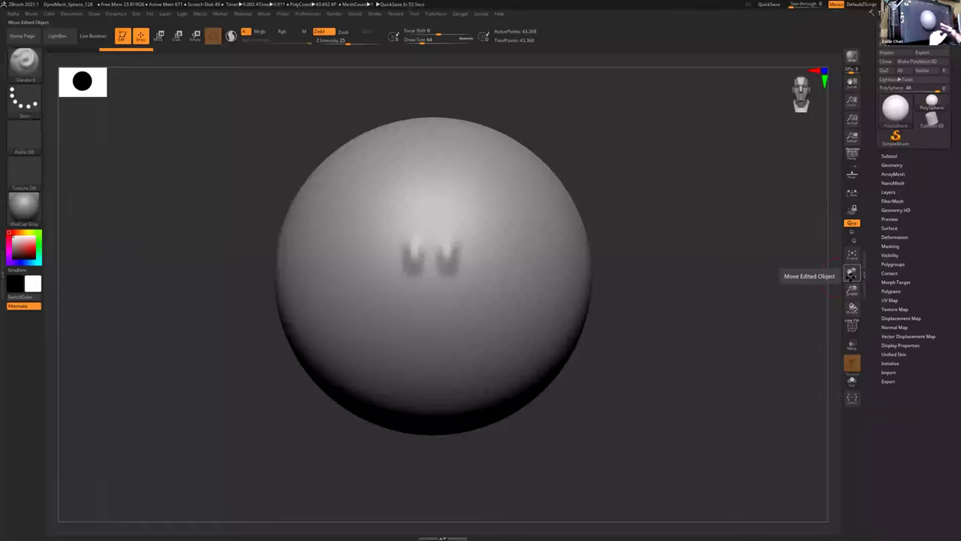
{"action": "left_click_drag", "start_coordinate": [851, 275], "coordinate": [869, 293]}
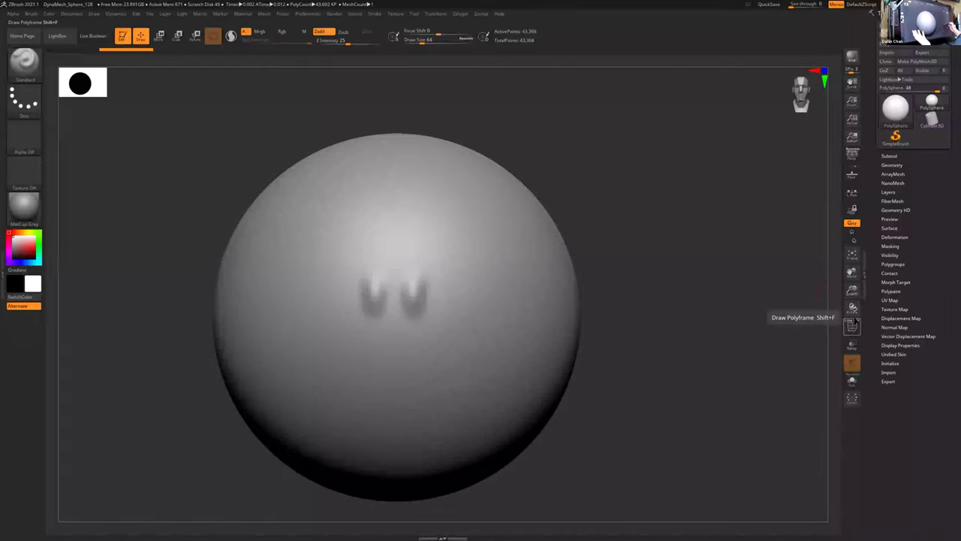
{"action": "mouse_move", "coordinate": [852, 308]}
{"action": "left_mouse_down"}
{"action": "mouse_move", "coordinate": [835, 308]}
{"action": "mouse_move", "coordinate": [849, 308]}
{"action": "left_mouse_up"}
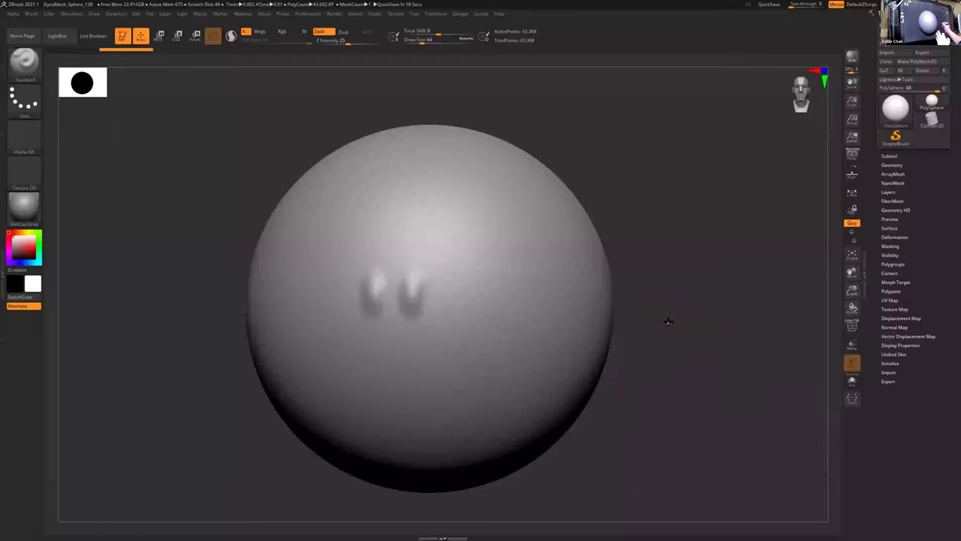
{"action": "left_click_drag", "start_coordinate": [665, 322], "coordinate": [677, 359]}
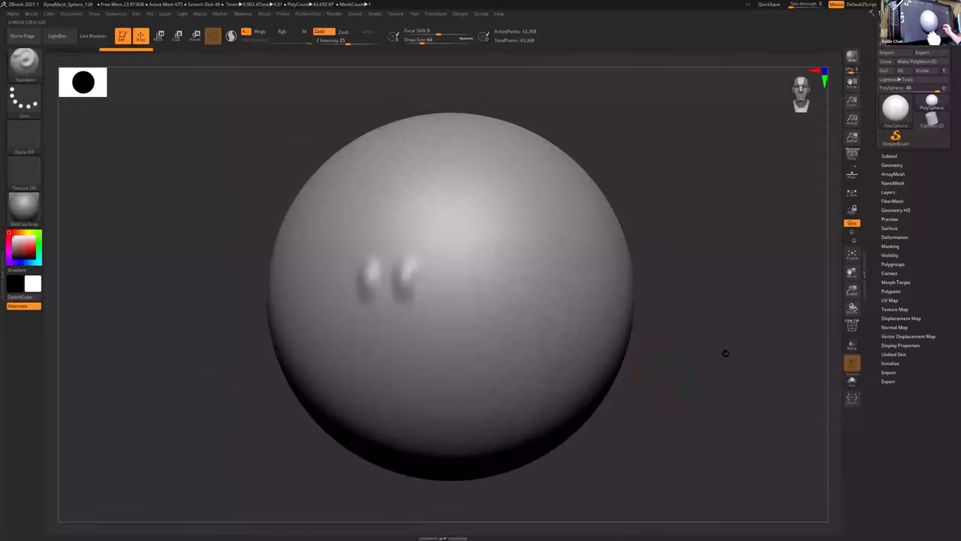
- Sculpt mirrored brow ridges rising outward from the two central marks on the sphere with the Standard brush
{"action": "right_click_drag", "start_coordinate": [700, 338], "coordinate": [697, 313], "text": "ctrl"}
{"action": "left_click_drag", "start_coordinate": [668, 327], "coordinate": [600, 358]}
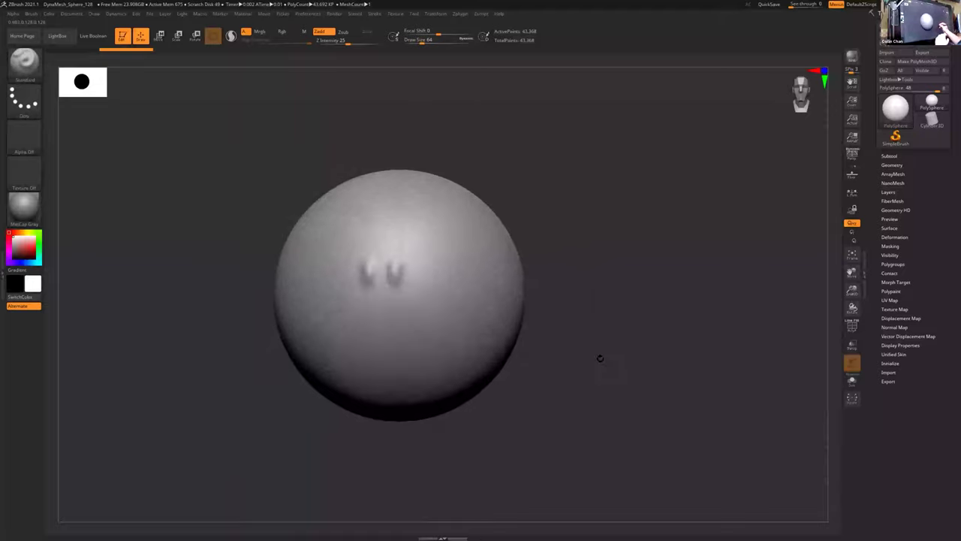
{"action": "left_click_drag", "start_coordinate": [396, 271], "coordinate": [430, 246]}
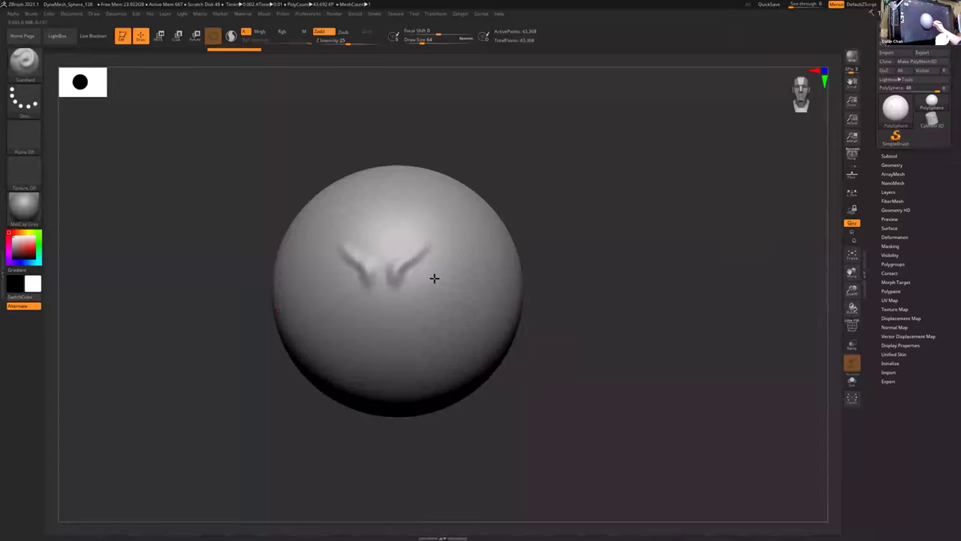
{"action": "left_click_drag", "start_coordinate": [407, 259], "coordinate": [433, 253]}
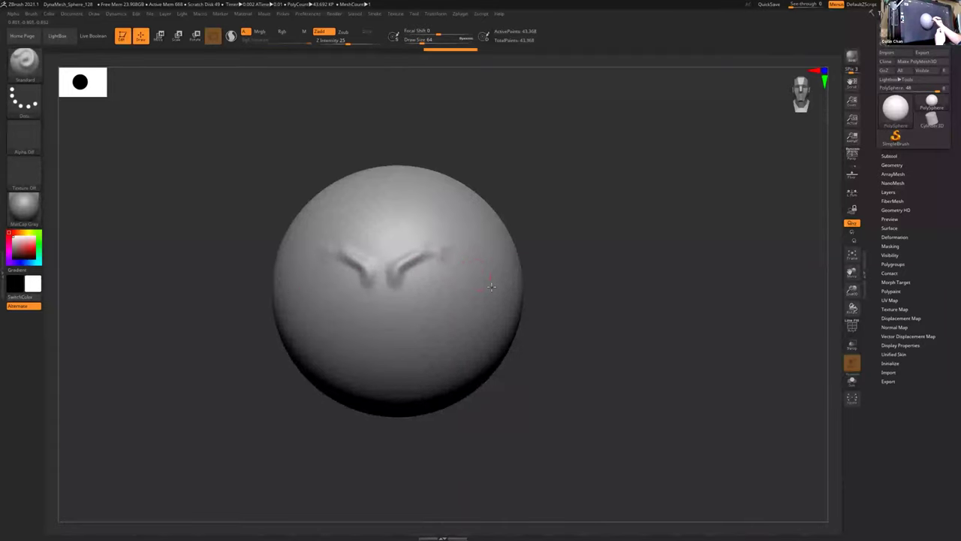
{"action": "key", "text": "ctrl+z"}
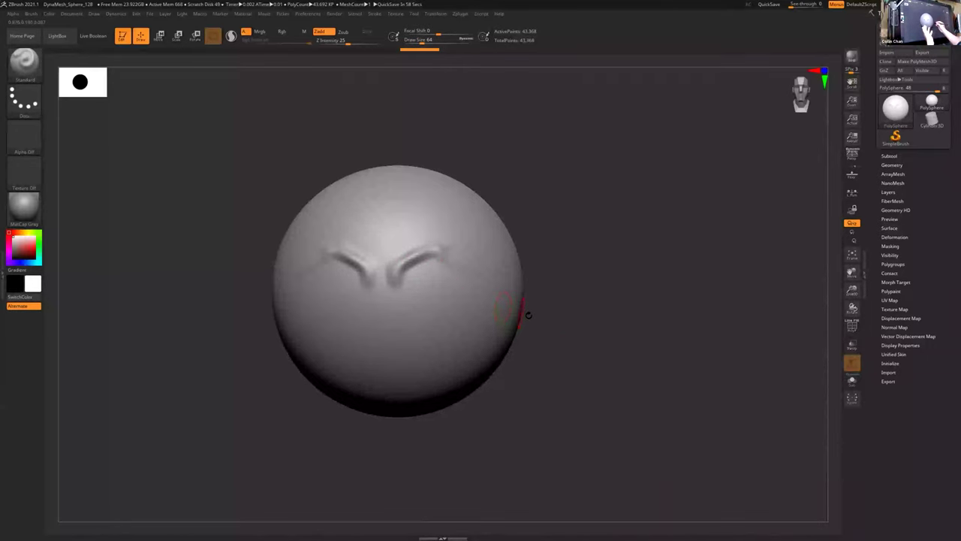
- Extend the mirrored brow ridges outward and curve them down towards the sides of the sphere
{"action": "left_click_drag", "start_coordinate": [532, 308], "coordinate": [502, 364], "text": "alt"}
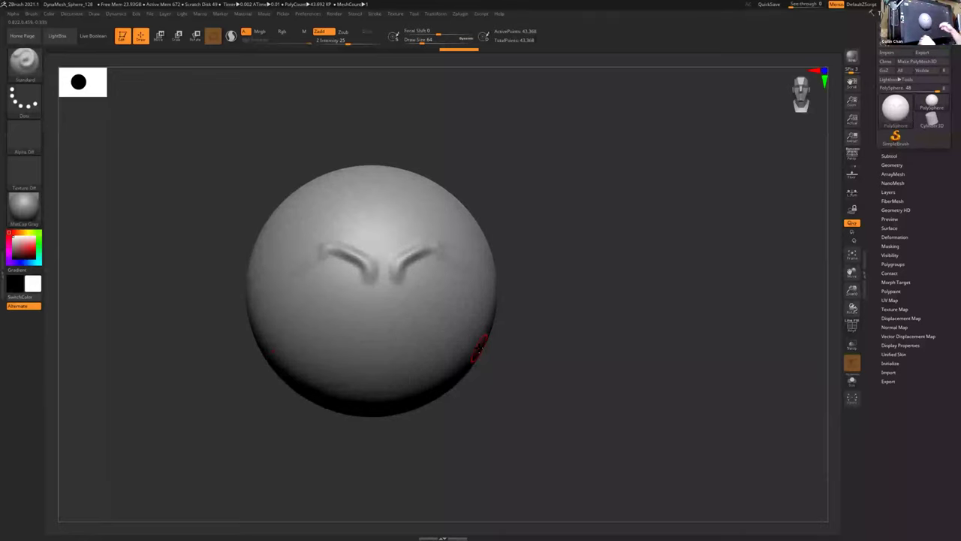
{"action": "left_click_drag", "start_coordinate": [504, 335], "coordinate": [507, 336]}
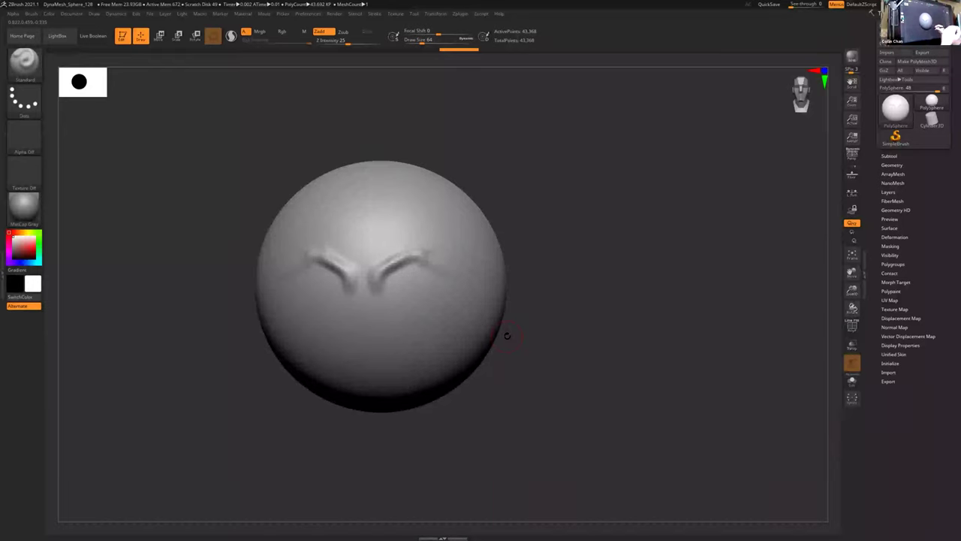
{"action": "right_click_drag", "start_coordinate": [392, 277], "coordinate": [413, 277]}
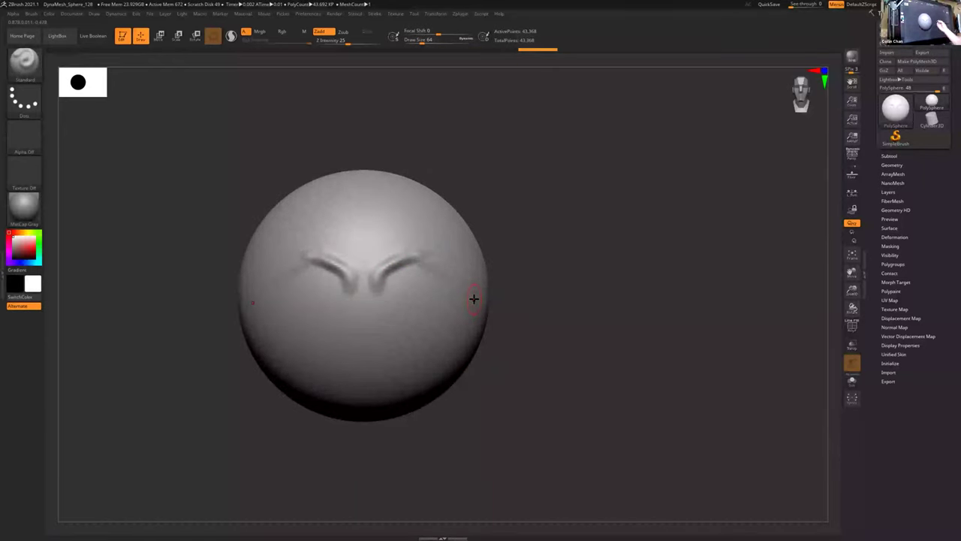
{"action": "left_click_drag", "start_coordinate": [475, 359], "coordinate": [470, 356]}
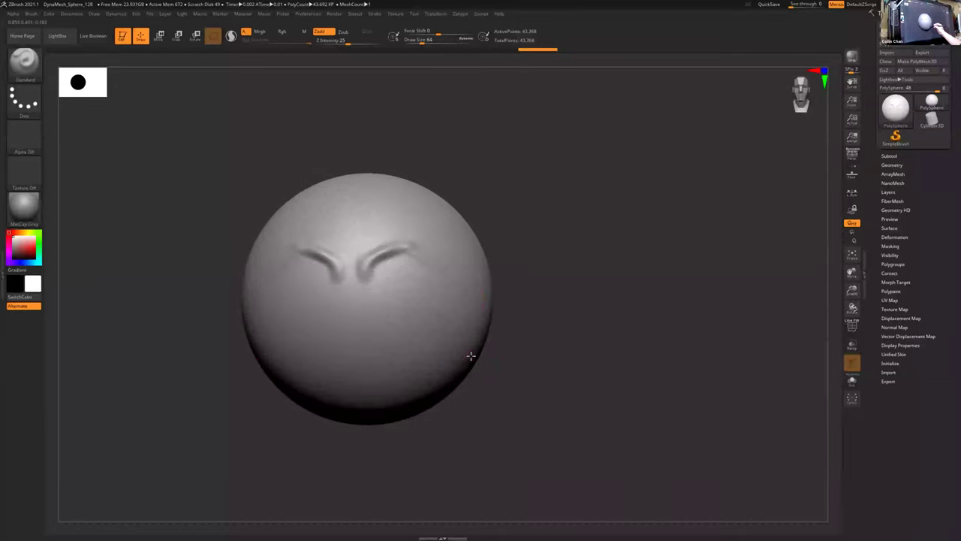
{"action": "mouse_move", "coordinate": [368, 285]}
{"action": "left_mouse_down"}
{"action": "mouse_move", "coordinate": [410, 251]}
{"action": "mouse_move", "coordinate": [440, 264]}
{"action": "mouse_move", "coordinate": [412, 251]}
{"action": "left_mouse_up"}
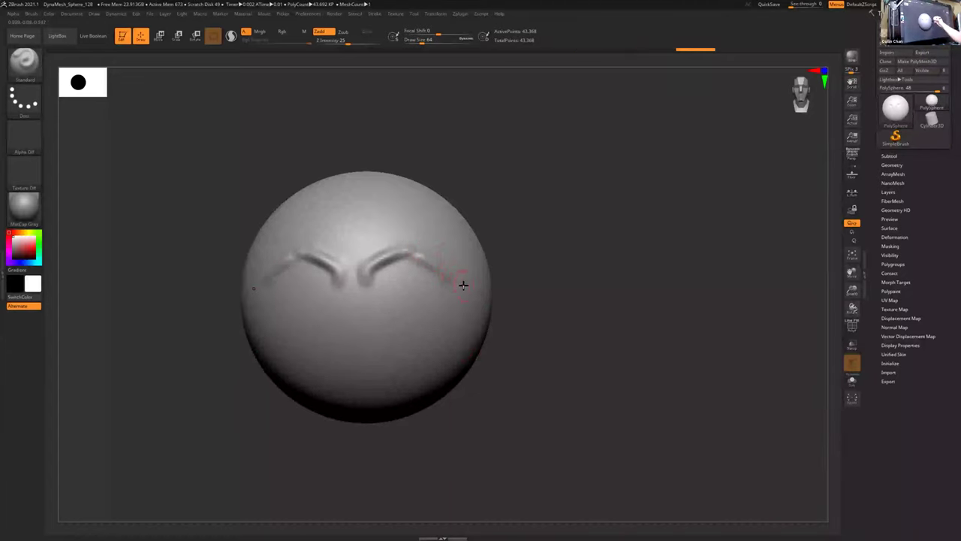
{"action": "right_click_drag", "start_coordinate": [485, 313], "coordinate": [474, 323]}
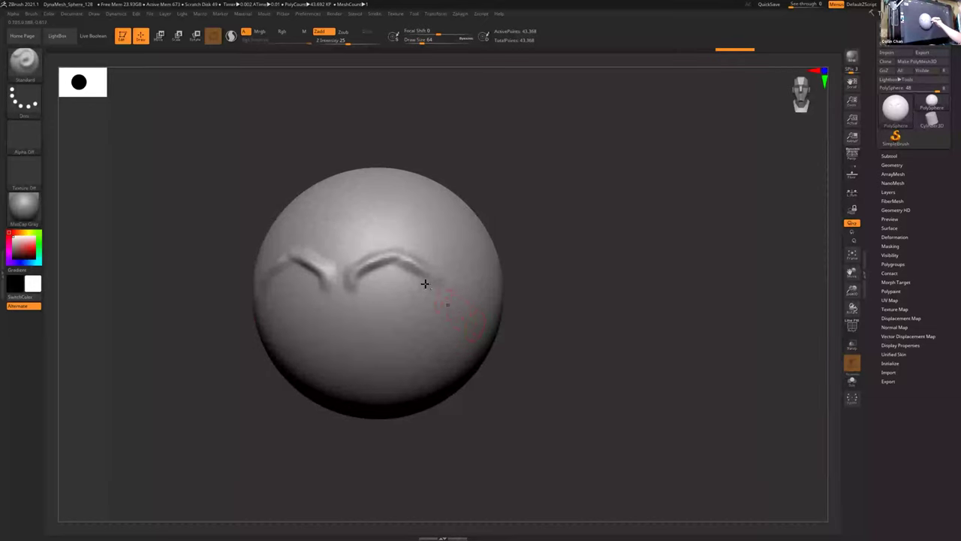
{"action": "mouse_move", "coordinate": [428, 275]}
{"action": "left_mouse_down"}
{"action": "mouse_move", "coordinate": [409, 259]}
{"action": "mouse_move", "coordinate": [455, 302]}
{"action": "left_mouse_up"}
- Sculpt short inward-turning strokes at the lower outer ends of the brow ridges to start the eye sockets
{"action": "mouse_move", "coordinate": [500, 344]}
{"action": "right_mouse_down"}
{"action": "mouse_move", "coordinate": [504, 337]}
{"action": "mouse_move", "coordinate": [501, 375]}
{"action": "right_mouse_up"}
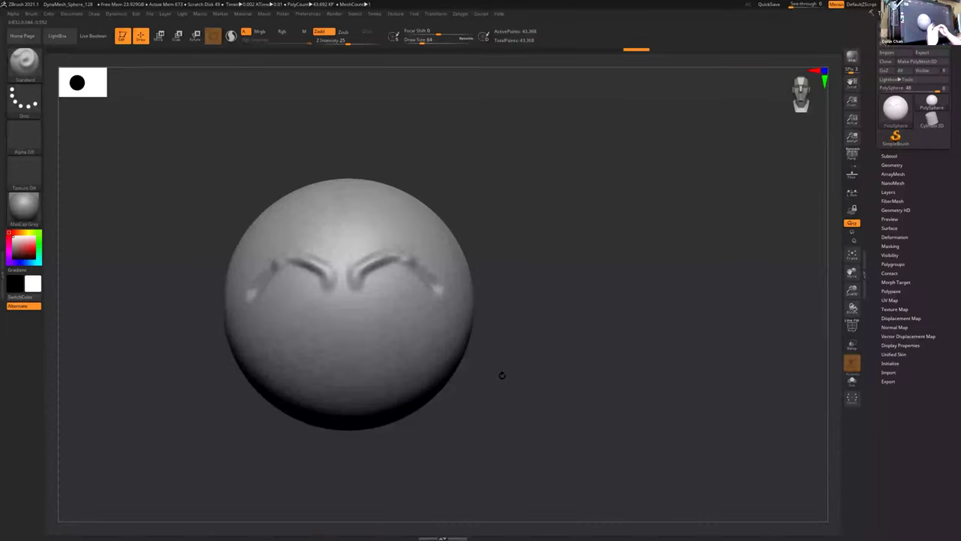
{"action": "left_click_drag", "start_coordinate": [431, 285], "coordinate": [425, 317]}
{"action": "right_click_drag", "start_coordinate": [532, 373], "coordinate": [526, 375]}
{"action": "right_click_drag", "start_coordinate": [475, 341], "coordinate": [481, 353]}
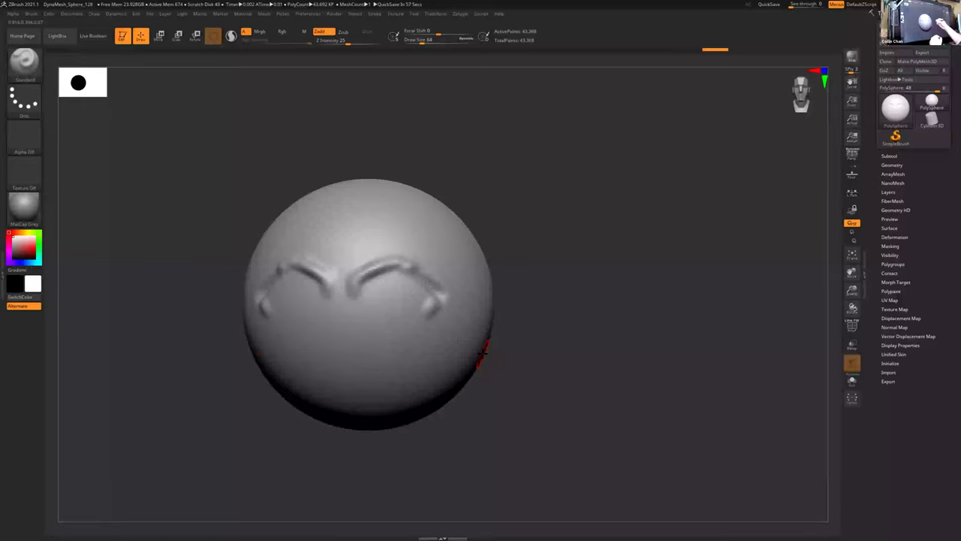
{"action": "right_click_drag", "start_coordinate": [461, 316], "coordinate": [461, 328]}
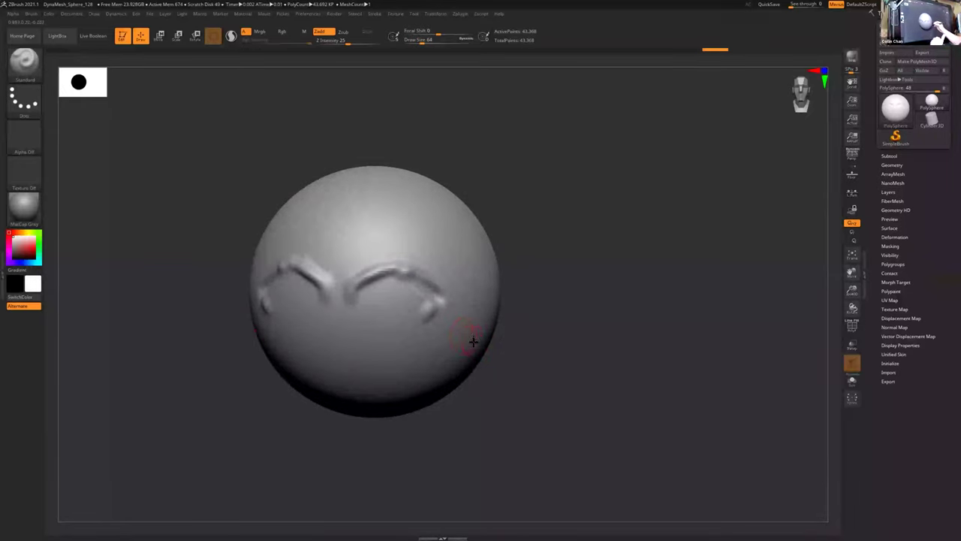
{"action": "right_click_drag", "start_coordinate": [433, 268], "coordinate": [435, 275]}
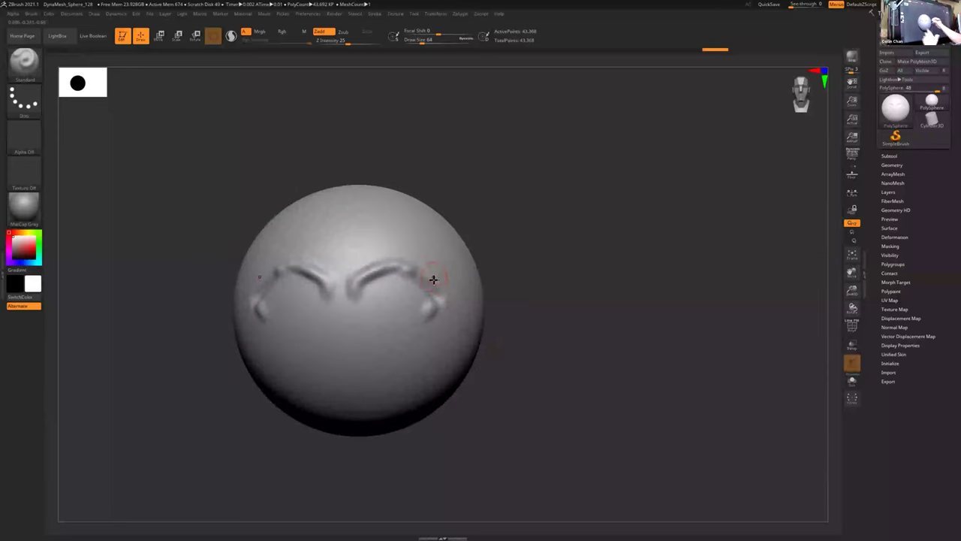
- Switch the sculpting brush to Blob
{"action": "key", "text": "b"}
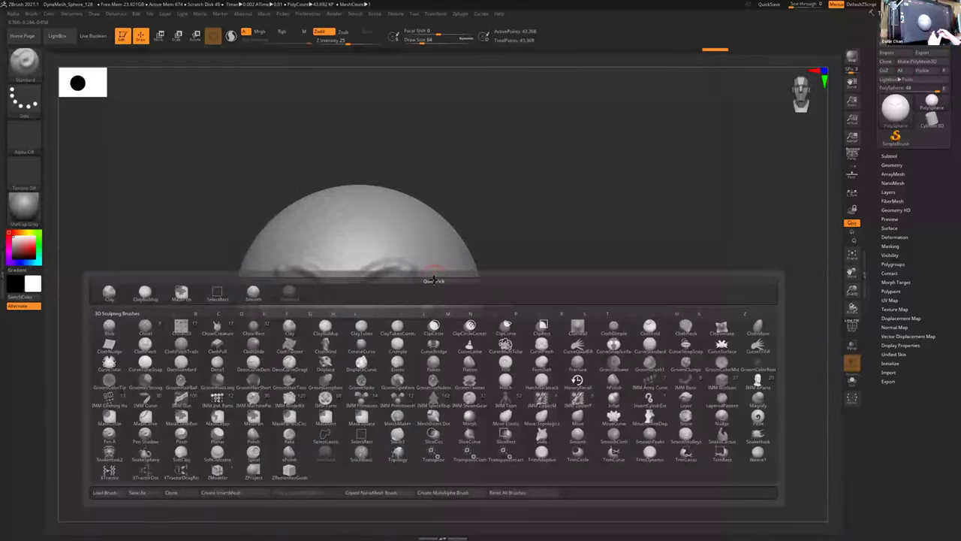
{"action": "key", "text": "b"}
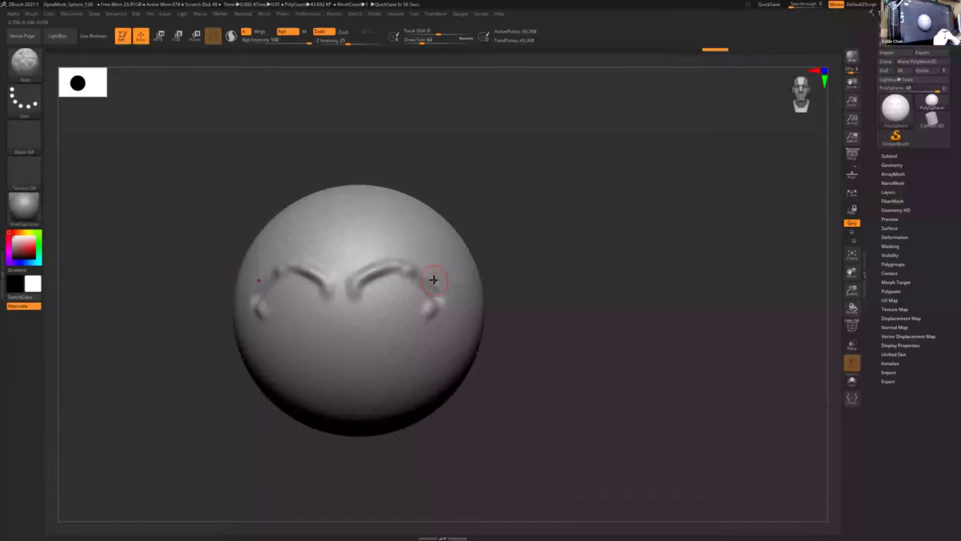
{"action": "key", "text": "space"}
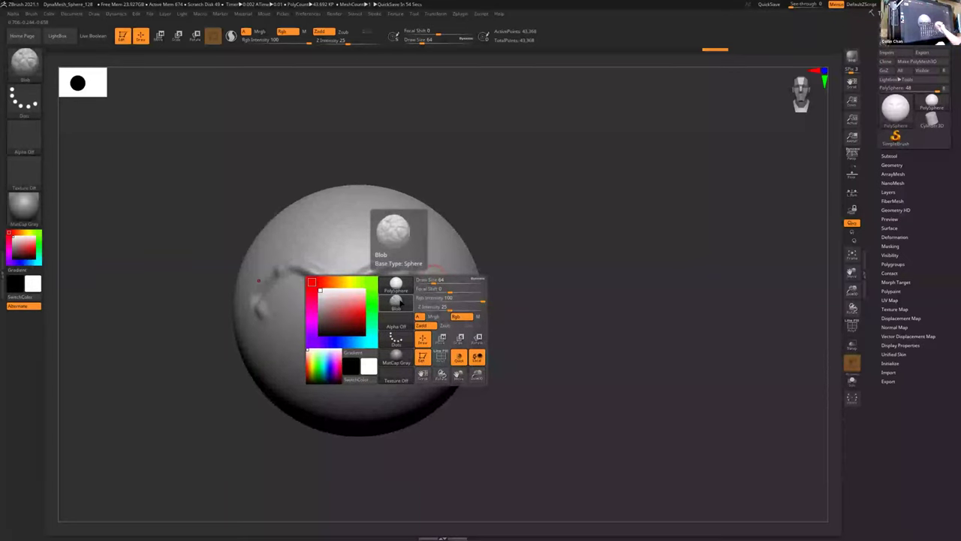
{"action": "left_click", "coordinate": [397, 301]}
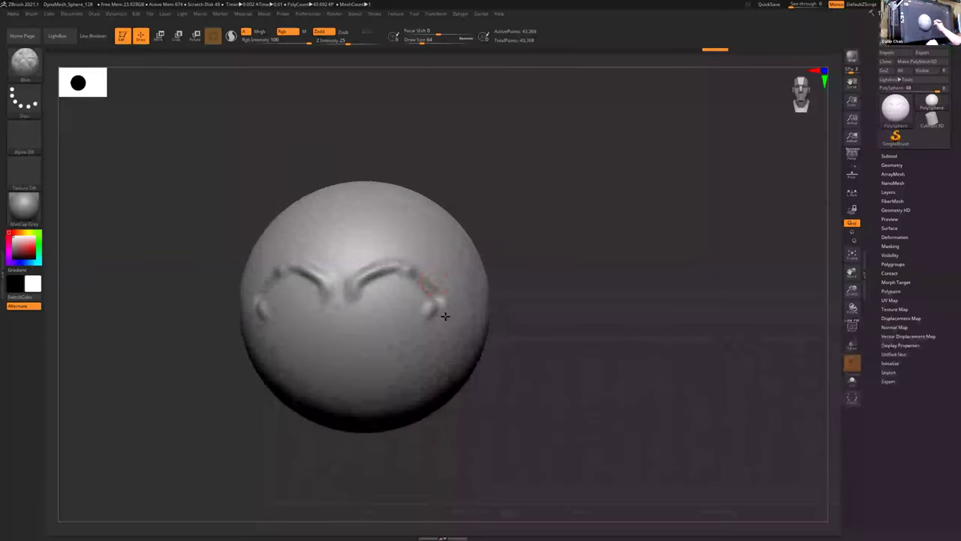
{"action": "left_click", "coordinate": [34, 68]}
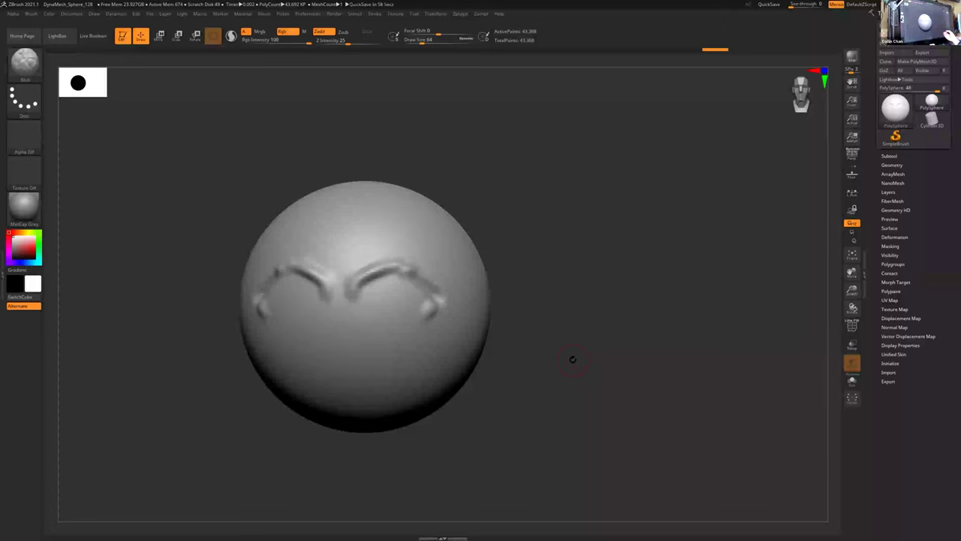
- Switch to the DamStandard brush and carve mirrored creases along the inner brow ridges
{"action": "key", "text": "b"}
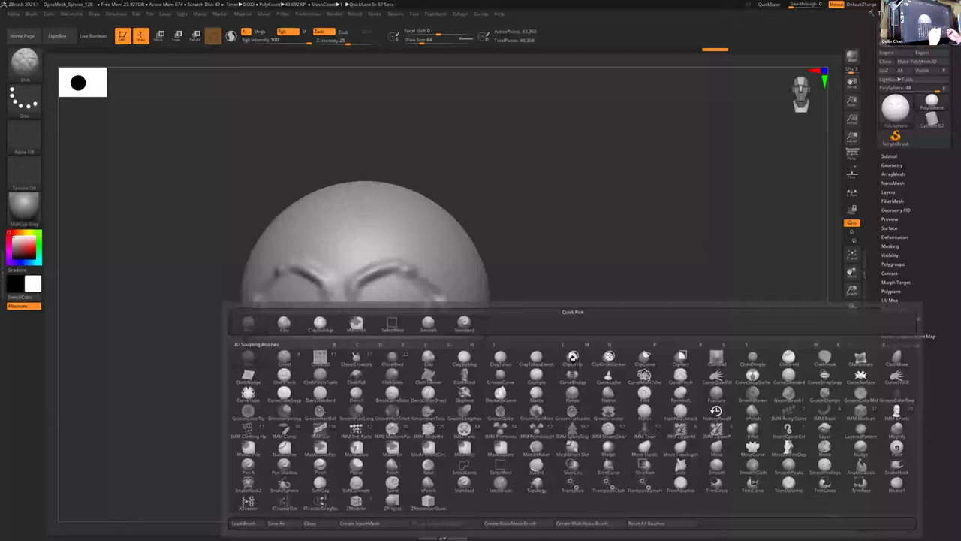
{"action": "key", "text": "d"}
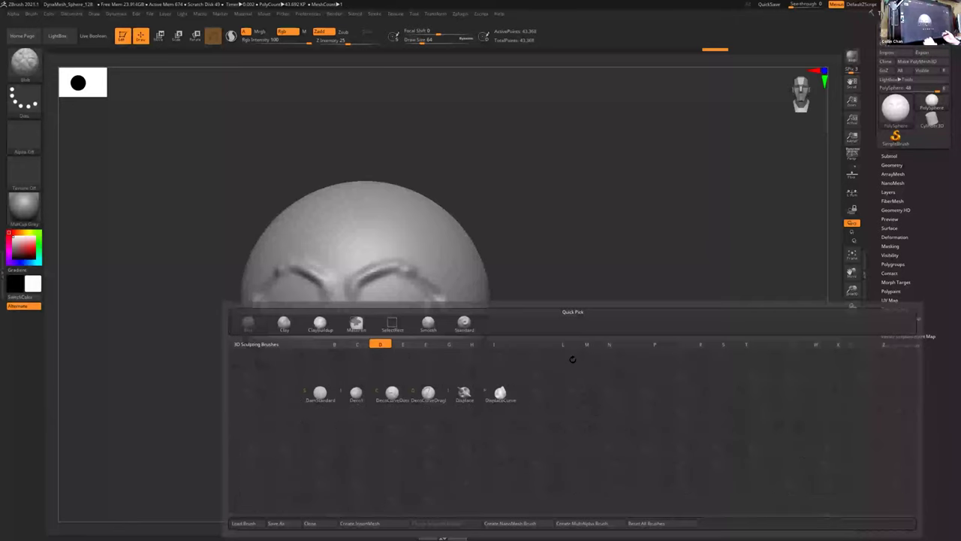
{"action": "left_click", "coordinate": [316, 398]}
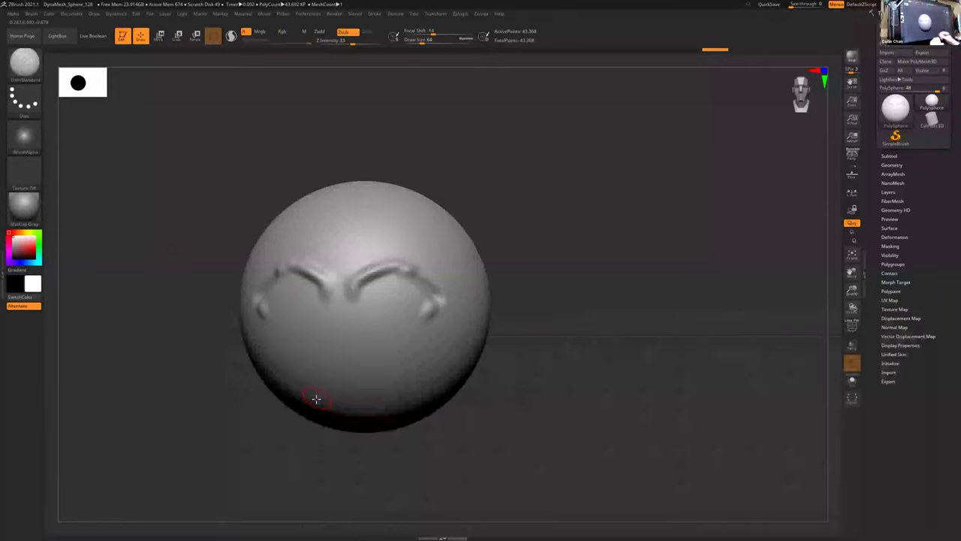
{"action": "right_click_drag", "start_coordinate": [443, 338], "coordinate": [435, 334]}
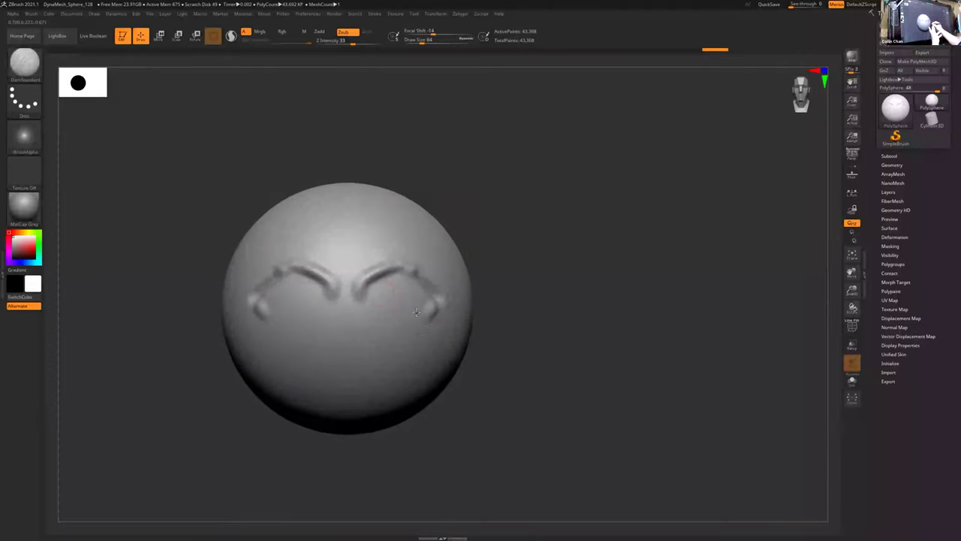
{"action": "mouse_move", "coordinate": [385, 271]}
{"action": "left_mouse_down"}
{"action": "mouse_move", "coordinate": [352, 284]}
{"action": "mouse_move", "coordinate": [416, 271]}
{"action": "left_mouse_up"}
{"action": "left_click_drag", "start_coordinate": [344, 288], "coordinate": [404, 266]}
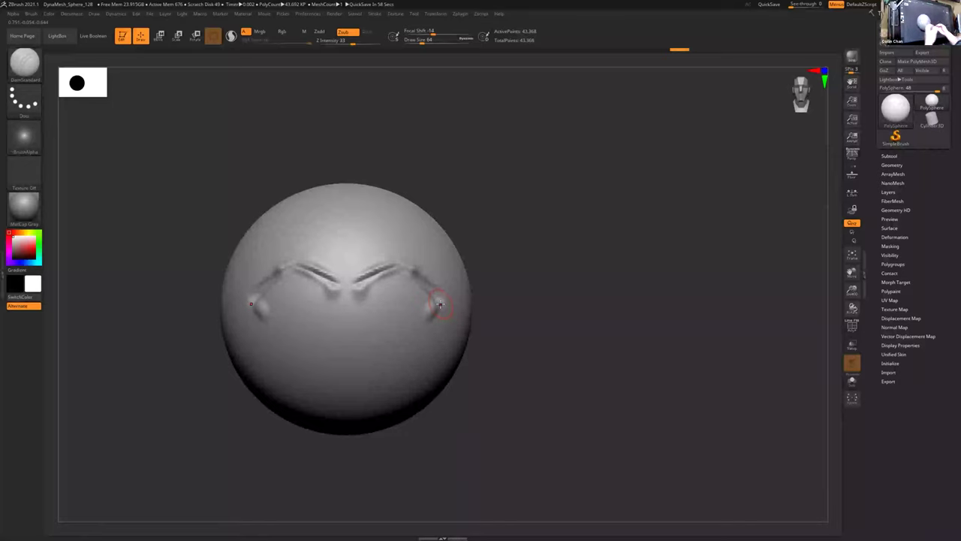
- Carve the outer corners and lower edges of the mirrored eye sockets with DamStandard
{"action": "right_click_drag", "start_coordinate": [462, 337], "coordinate": [461, 343]}
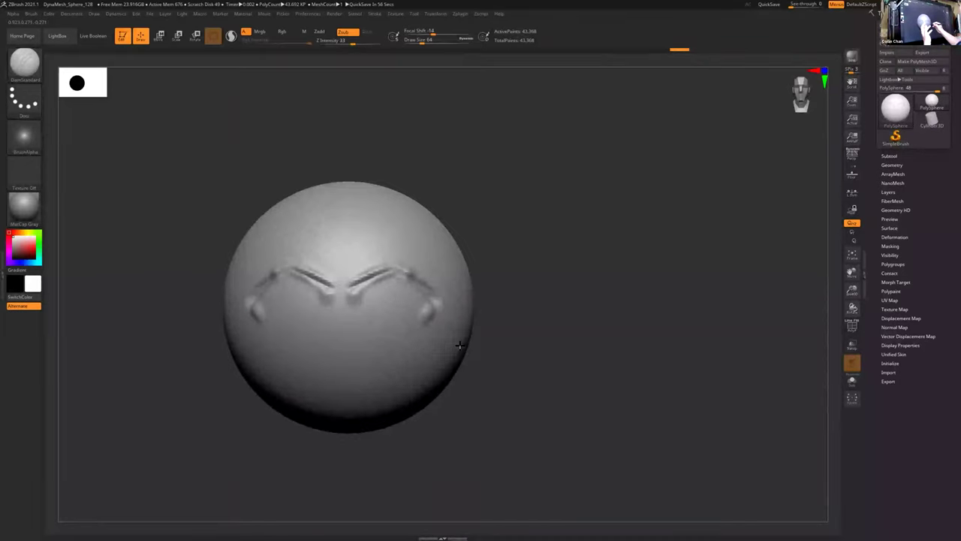
{"action": "left_click_drag", "start_coordinate": [246, 314], "coordinate": [260, 331]}
{"action": "right_click_drag", "start_coordinate": [359, 376], "coordinate": [285, 352]}
{"action": "mouse_move", "coordinate": [269, 344]}
{"action": "left_mouse_down"}
{"action": "mouse_move", "coordinate": [323, 339]}
{"action": "mouse_move", "coordinate": [328, 314]}
{"action": "mouse_move", "coordinate": [364, 389]}
{"action": "left_mouse_up"}
- Carve the nose as a tapered wedge between the eye sockets, cutting its base, bridge and sides
{"action": "right_click_drag", "start_coordinate": [363, 390], "coordinate": [326, 391]}
{"action": "left_click_drag", "start_coordinate": [322, 380], "coordinate": [347, 387]}
{"action": "right_click_drag", "start_coordinate": [446, 399], "coordinate": [441, 388]}
{"action": "right_click_drag", "start_coordinate": [377, 290], "coordinate": [374, 290]}
{"action": "mouse_move", "coordinate": [368, 279]}
{"action": "left_mouse_down"}
{"action": "mouse_move", "coordinate": [363, 303]}
{"action": "mouse_move", "coordinate": [337, 278]}
{"action": "left_mouse_up"}
{"action": "right_click_drag", "start_coordinate": [437, 397], "coordinate": [434, 393]}
{"action": "mouse_move", "coordinate": [336, 330]}
{"action": "left_mouse_down"}
{"action": "mouse_move", "coordinate": [329, 381]}
{"action": "mouse_move", "coordinate": [338, 383]}
{"action": "left_mouse_up"}
{"action": "right_click_drag", "start_coordinate": [426, 396], "coordinate": [387, 396]}
- Carve the mirrored diagonal jaw lines on the lower sphere and join them across the chin
{"action": "left_click_drag", "start_coordinate": [478, 352], "coordinate": [438, 390]}
{"action": "right_click_drag", "start_coordinate": [425, 380], "coordinate": [481, 370]}
{"action": "left_click_drag", "start_coordinate": [290, 386], "coordinate": [302, 409]}
{"action": "mouse_move", "coordinate": [441, 423]}
{"action": "right_mouse_down"}
{"action": "mouse_move", "coordinate": [423, 416]}
{"action": "mouse_move", "coordinate": [435, 410]}
{"action": "right_mouse_up"}
{"action": "left_click_drag", "start_coordinate": [423, 396], "coordinate": [412, 409]}
{"action": "mouse_move", "coordinate": [365, 436]}
{"action": "left_mouse_down"}
{"action": "mouse_move", "coordinate": [402, 431]}
{"action": "mouse_move", "coordinate": [397, 424]}
{"action": "left_mouse_up"}
- Carve the temple line above the outer eye socket and the front of the cheekbone line beside it
{"action": "right_click_drag", "start_coordinate": [371, 429], "coordinate": [436, 339]}
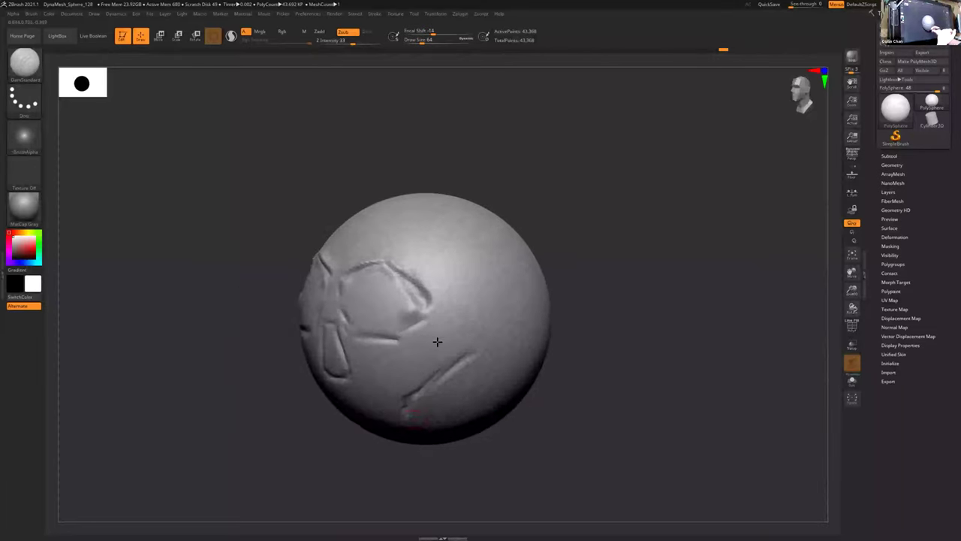
{"action": "right_click_drag", "start_coordinate": [494, 314], "coordinate": [427, 253]}
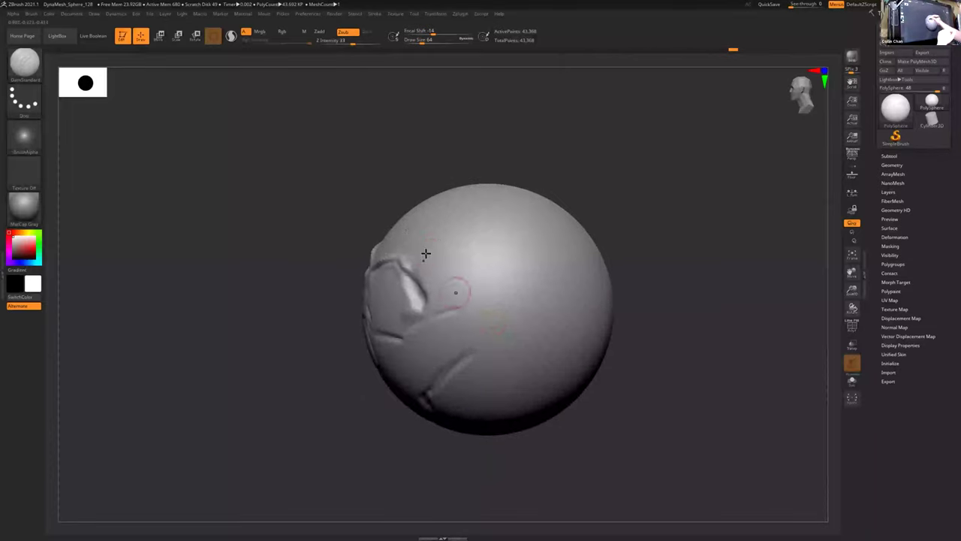
{"action": "mouse_move", "coordinate": [476, 275]}
{"action": "right_mouse_down"}
{"action": "mouse_move", "coordinate": [423, 257]}
{"action": "mouse_move", "coordinate": [440, 232]}
{"action": "right_mouse_up"}
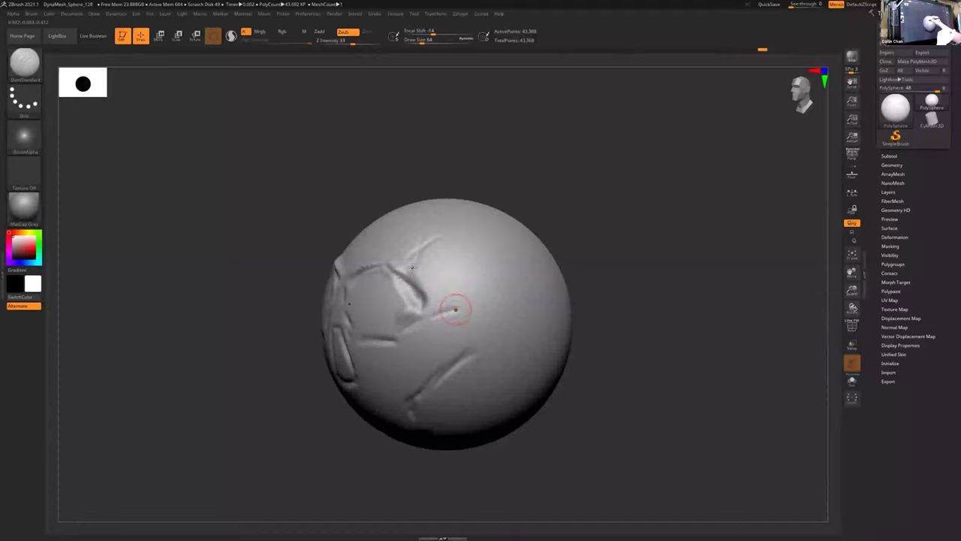
{"action": "right_click_drag", "start_coordinate": [500, 324], "coordinate": [451, 316]}
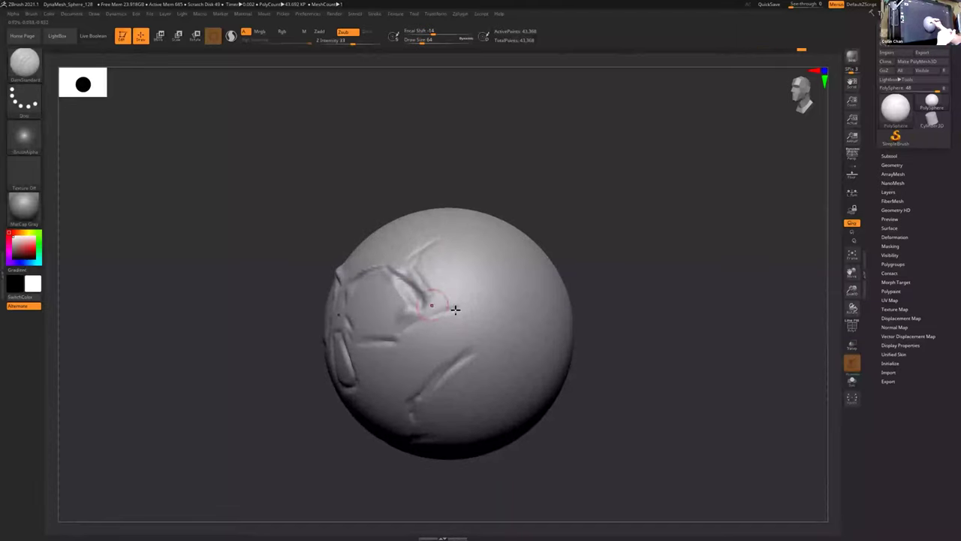
- Extend the cheekbone line towards the back of the sphere and deepen the diagonal jaw line
{"action": "left_click_drag", "start_coordinate": [469, 313], "coordinate": [543, 317]}
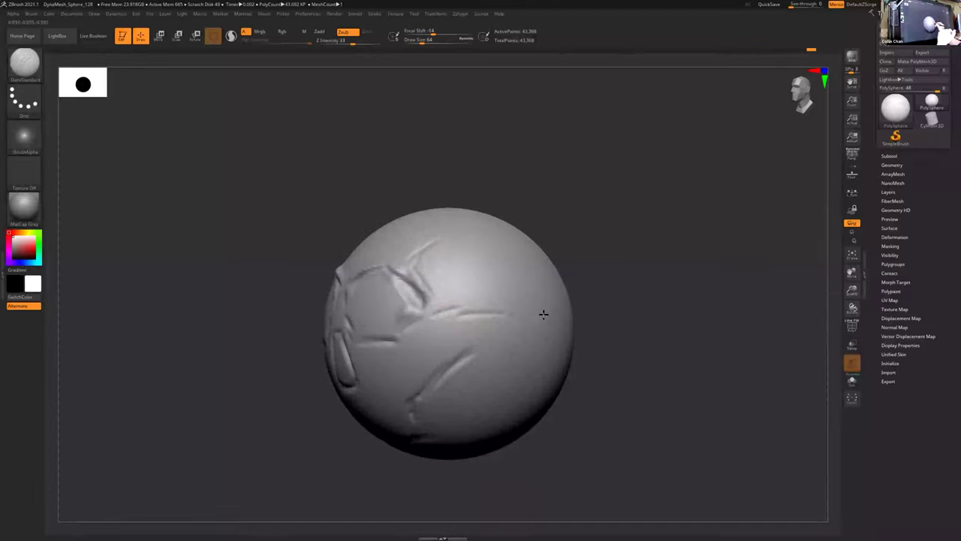
{"action": "right_click_drag", "start_coordinate": [503, 355], "coordinate": [444, 315]}
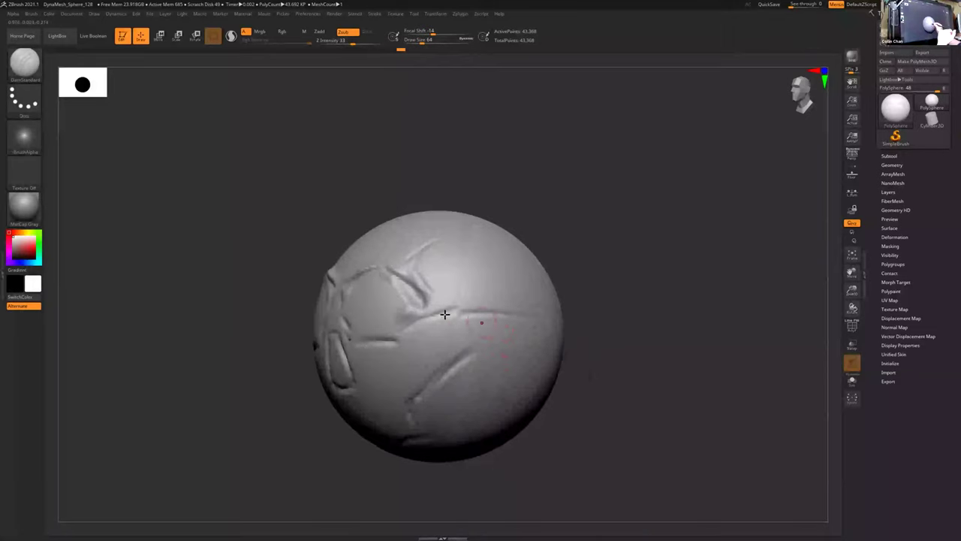
{"action": "left_click_drag", "start_coordinate": [520, 315], "coordinate": [426, 325]}
{"action": "mouse_move", "coordinate": [479, 349]}
{"action": "left_mouse_down"}
{"action": "mouse_move", "coordinate": [534, 325]}
{"action": "mouse_move", "coordinate": [481, 345]}
{"action": "mouse_move", "coordinate": [413, 410]}
{"action": "left_mouse_up"}
- Carve the inner and outer edges of the eye sockets to close their outlines, and return to the straight front view
{"action": "mouse_move", "coordinate": [452, 405]}
{"action": "right_mouse_down"}
{"action": "mouse_move", "coordinate": [488, 394]}
{"action": "mouse_move", "coordinate": [429, 403]}
{"action": "mouse_move", "coordinate": [466, 415]}
{"action": "mouse_move", "coordinate": [398, 398]}
{"action": "right_mouse_up"}
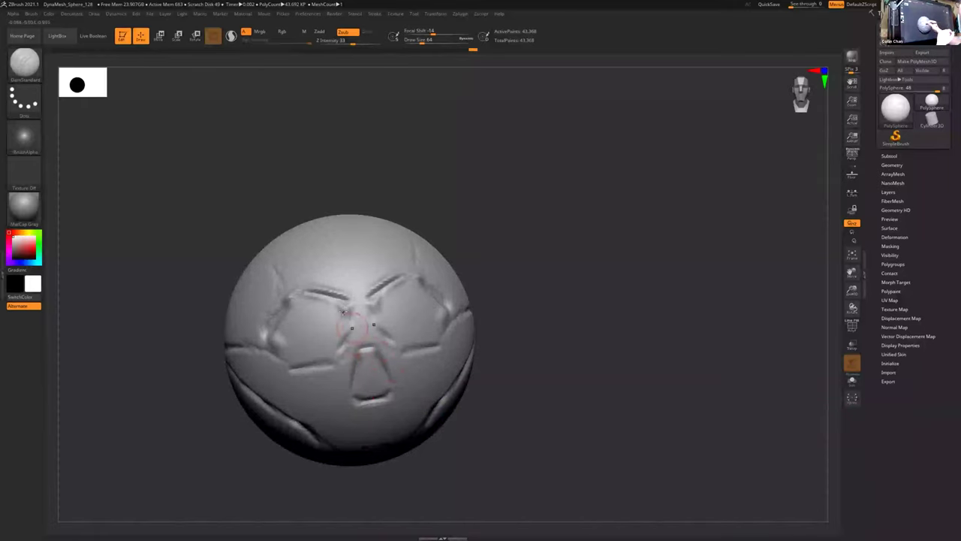
{"action": "left_click_drag", "start_coordinate": [344, 308], "coordinate": [343, 342]}
{"action": "mouse_move", "coordinate": [307, 296]}
{"action": "left_mouse_down"}
{"action": "mouse_move", "coordinate": [276, 317]}
{"action": "mouse_move", "coordinate": [267, 341]}
{"action": "mouse_move", "coordinate": [300, 362]}
{"action": "left_mouse_up"}
{"action": "mouse_move", "coordinate": [287, 310]}
{"action": "left_mouse_down"}
{"action": "mouse_move", "coordinate": [269, 331]}
{"action": "mouse_move", "coordinate": [280, 356]}
{"action": "mouse_move", "coordinate": [321, 368]}
{"action": "mouse_move", "coordinate": [287, 367]}
{"action": "left_mouse_up"}
{"action": "left_click_drag", "start_coordinate": [526, 376], "coordinate": [488, 375]}
{"action": "left_click_drag", "start_coordinate": [446, 306], "coordinate": [442, 321]}
{"action": "mouse_move", "coordinate": [443, 320]}
{"action": "right_mouse_down"}
{"action": "mouse_move", "coordinate": [395, 386]}
{"action": "mouse_move", "coordinate": [391, 372]}
{"action": "right_mouse_up"}
{"action": "left_click_drag", "start_coordinate": [270, 298], "coordinate": [261, 335]}
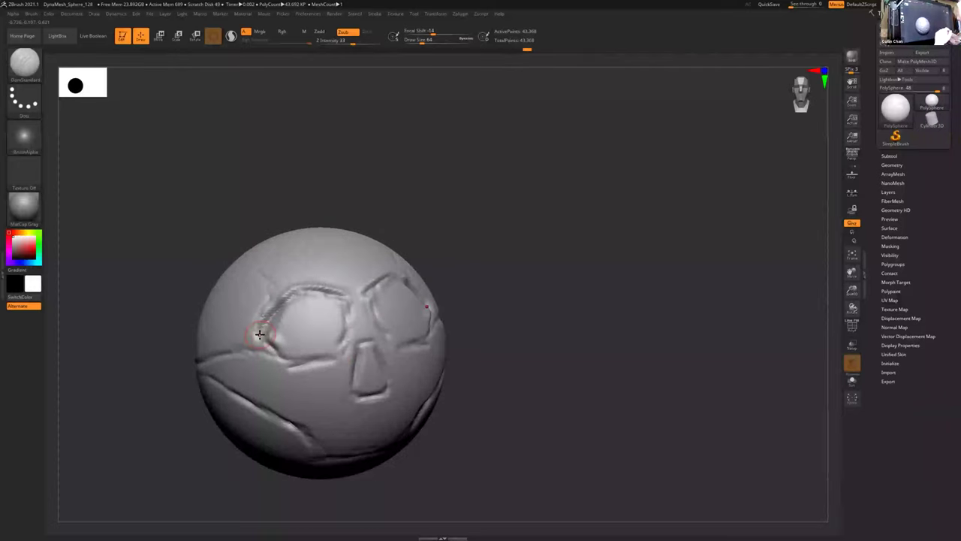
{"action": "right_click_drag", "start_coordinate": [473, 364], "coordinate": [475, 362]}
{"action": "mouse_move", "coordinate": [538, 361]}
{"action": "right_mouse_down"}
{"action": "mouse_move", "coordinate": [500, 358]}
{"action": "mouse_move", "coordinate": [555, 319]}
{"action": "right_mouse_up"}
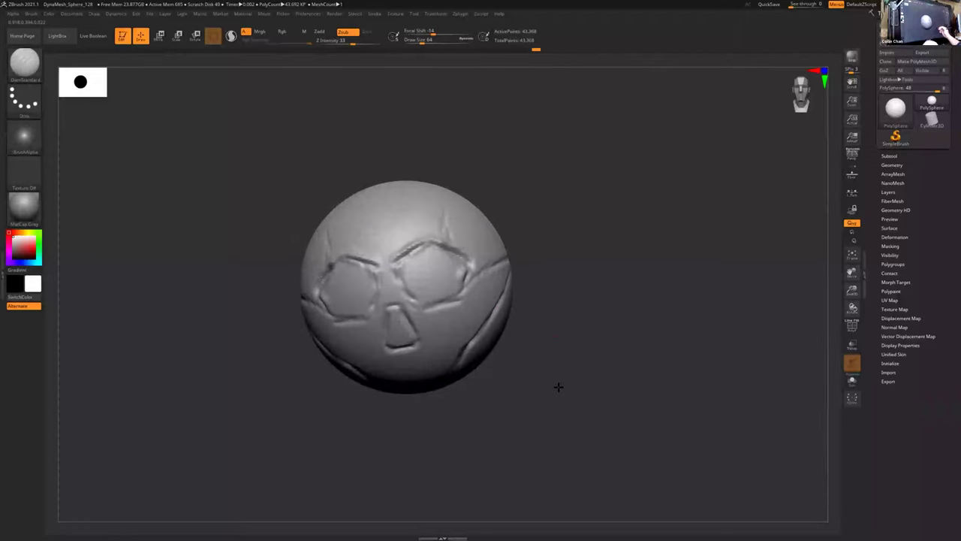
{"action": "right_click_drag", "start_coordinate": [558, 386], "coordinate": [552, 388], "text": "shift"}
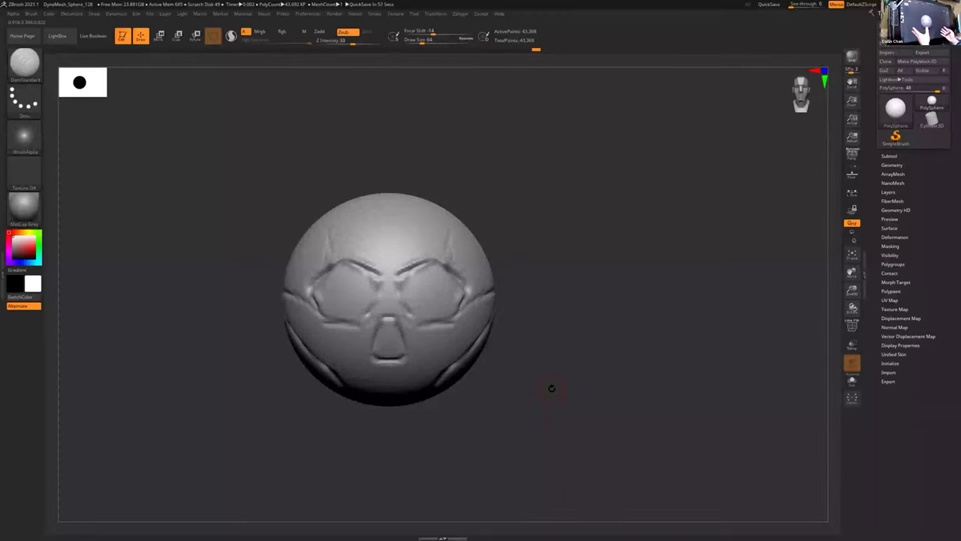
- Open the brush library and choose the DamStandard brush
{"action": "left_click", "coordinate": [21, 63]}
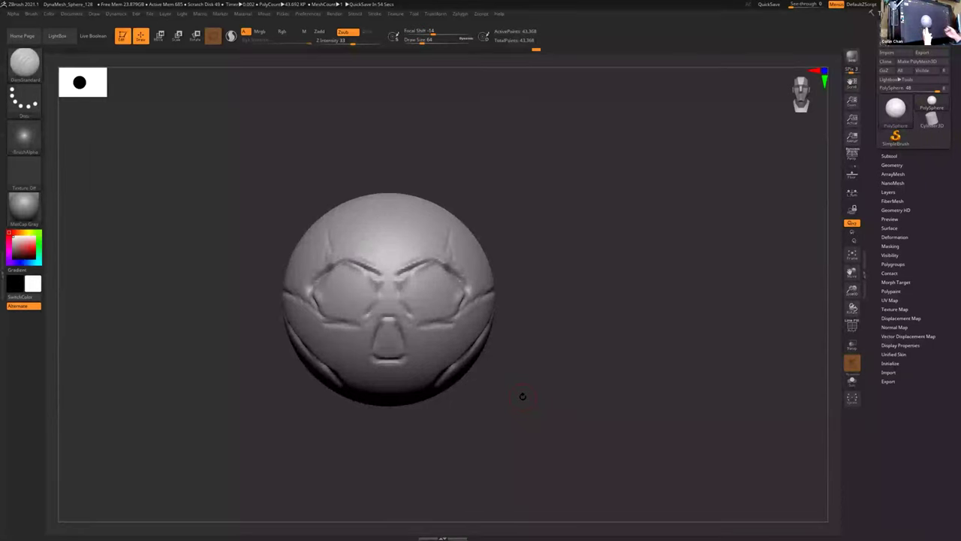
{"action": "left_click", "coordinate": [30, 66]}
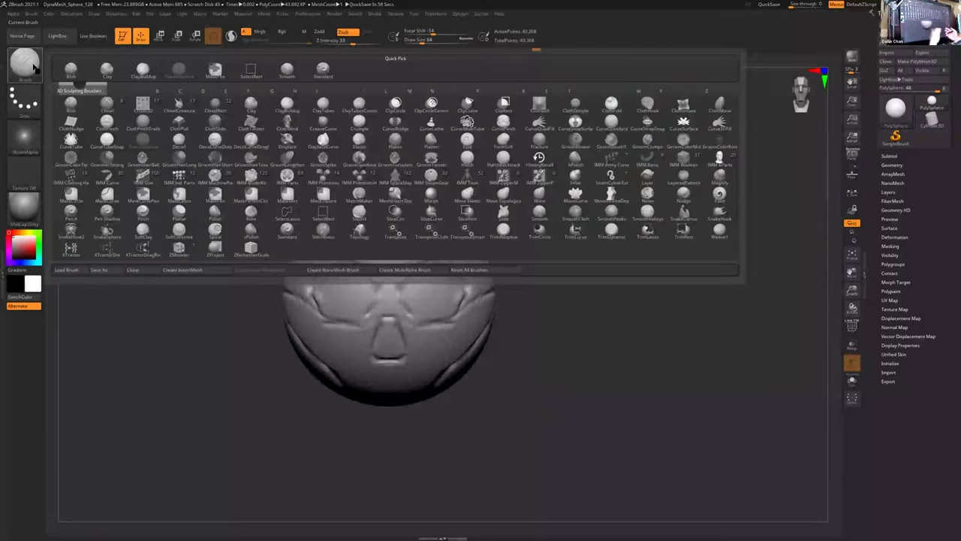
{"action": "key", "text": "d"}
{"action": "key", "text": "s"}
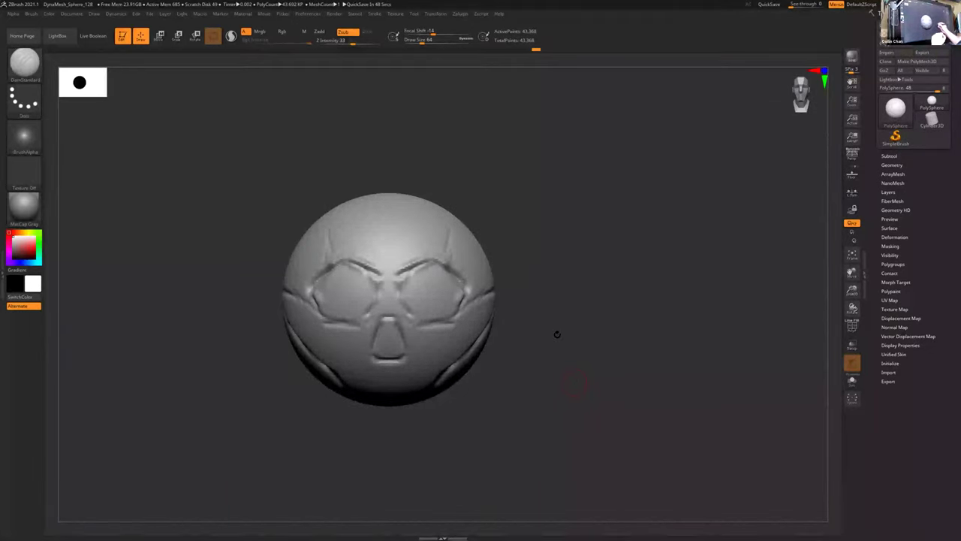
- Examine the carved eye sockets, cheekbone line and diagonal jaw line from the front and the three-quarter side
{"action": "left_click_drag", "start_coordinate": [553, 332], "coordinate": [547, 318]}
{"action": "mouse_move", "coordinate": [540, 379]}
{"action": "left_mouse_down"}
{"action": "mouse_move", "coordinate": [562, 365]}
{"action": "mouse_move", "coordinate": [549, 361]}
{"action": "mouse_move", "coordinate": [511, 397]}
{"action": "mouse_move", "coordinate": [508, 363]}
{"action": "left_mouse_up"}
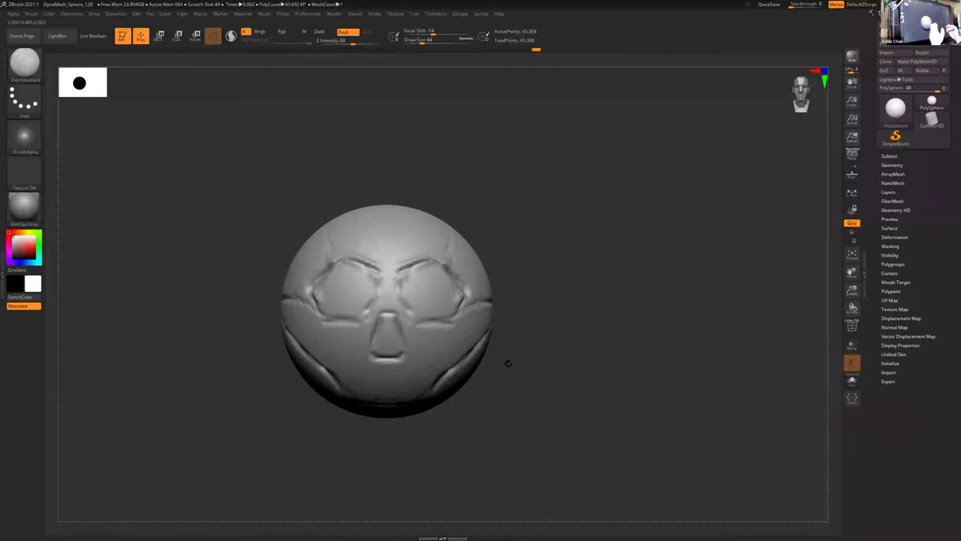
{"action": "left_click_drag", "start_coordinate": [507, 363], "coordinate": [537, 362]}
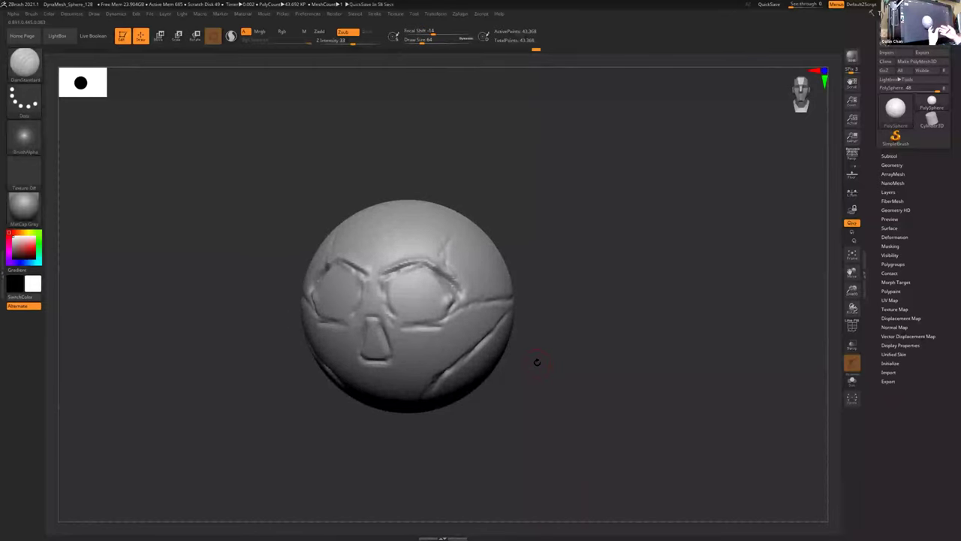
{"action": "left_click_drag", "start_coordinate": [523, 361], "coordinate": [526, 347]}
{"action": "left_click_drag", "start_coordinate": [542, 386], "coordinate": [443, 370]}
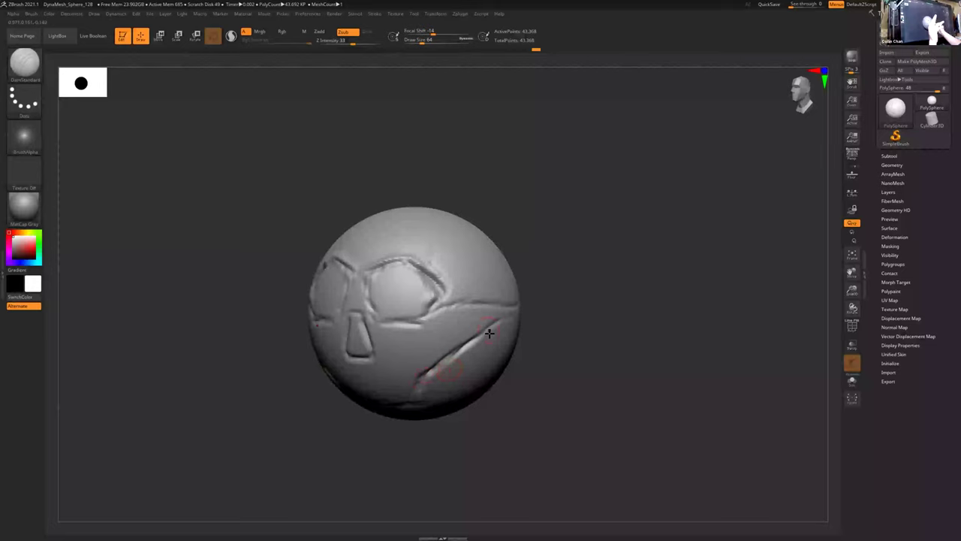
{"action": "left_click_drag", "start_coordinate": [522, 353], "coordinate": [511, 363]}
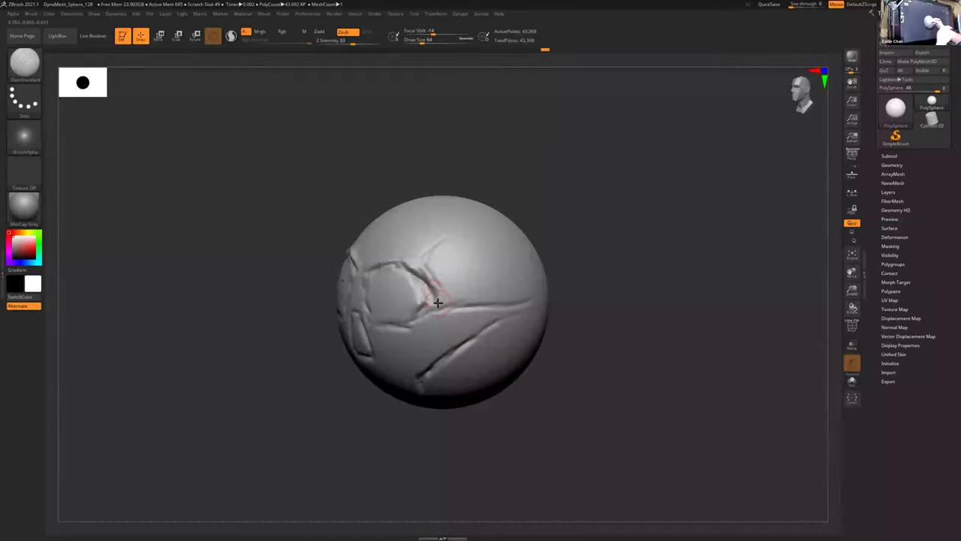
{"action": "mouse_move", "coordinate": [506, 343]}
{"action": "right_mouse_down"}
{"action": "mouse_move", "coordinate": [553, 322]}
{"action": "mouse_move", "coordinate": [547, 339]}
{"action": "right_mouse_up"}
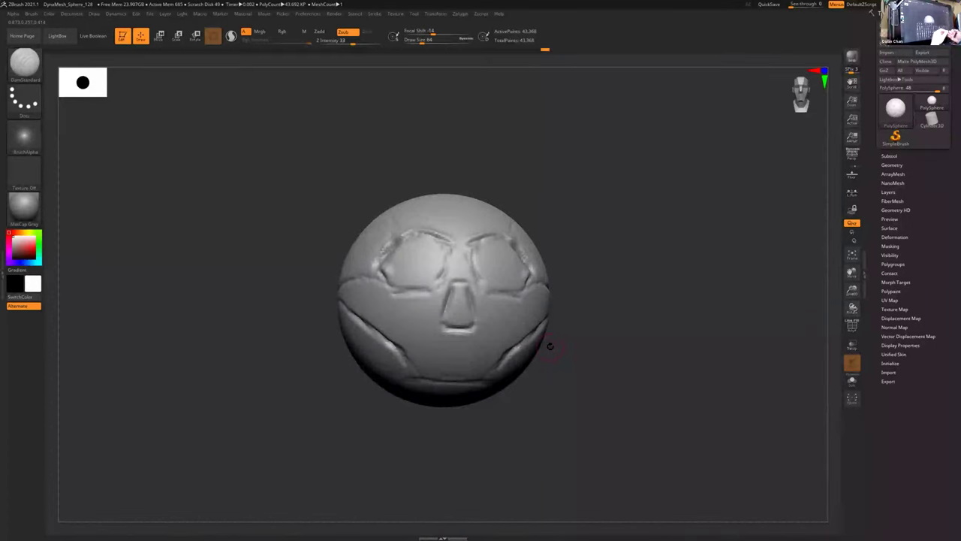
{"action": "key", "text": "b"}
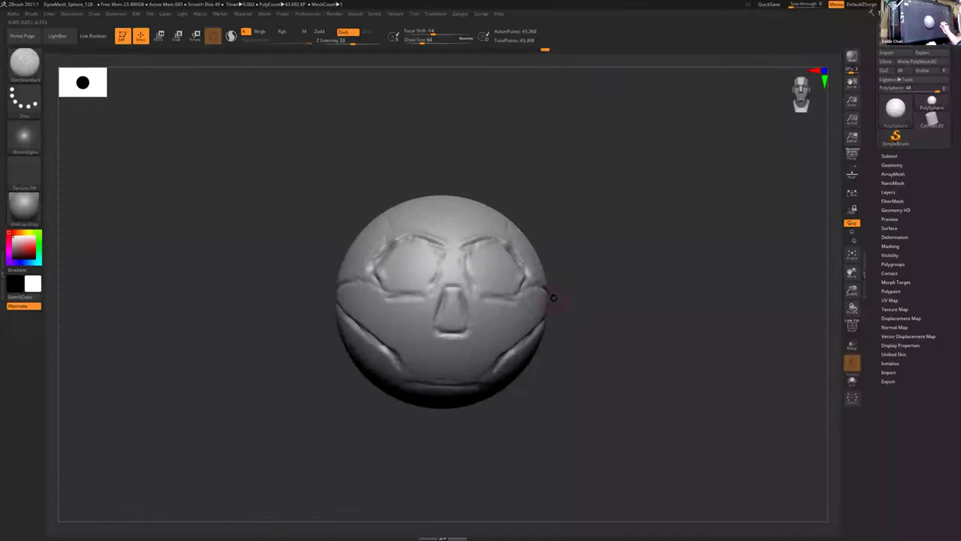
{"action": "key", "text": "c"}
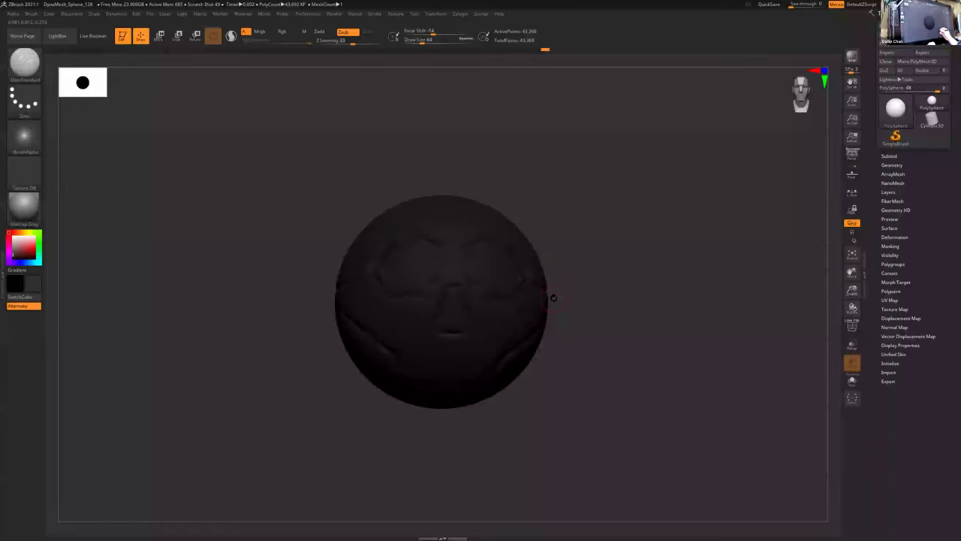
{"action": "key", "text": "v"}
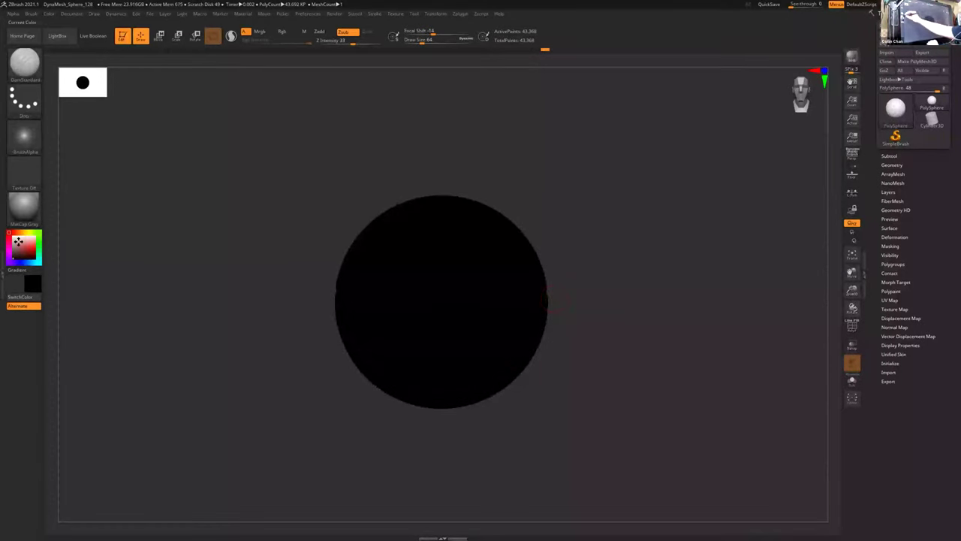
{"action": "left_click_drag", "start_coordinate": [16, 241], "coordinate": [5, 231]}
- Switch to the ClayBuildup brush and check the side and front of the carved head
{"action": "left_click_drag", "start_coordinate": [601, 359], "coordinate": [585, 382]}
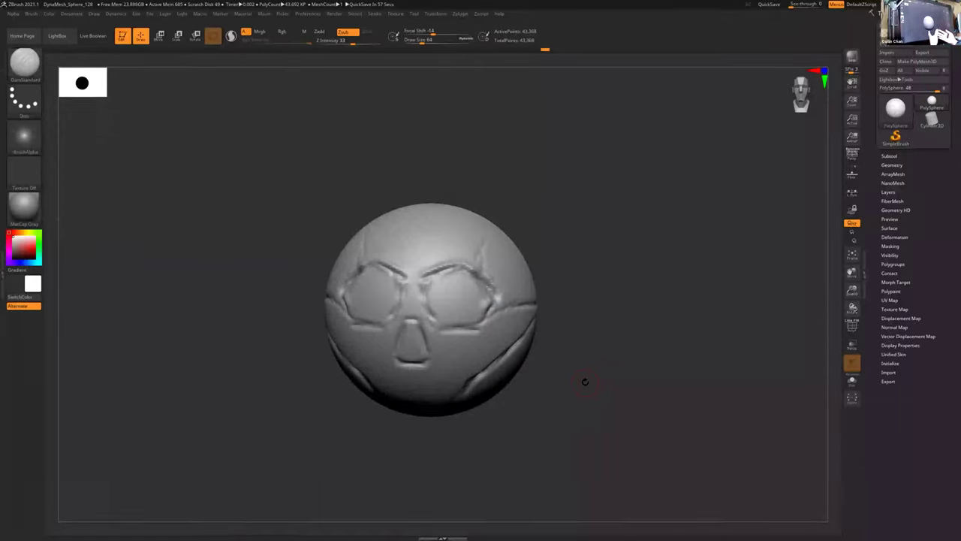
{"action": "left_click_drag", "start_coordinate": [585, 382], "coordinate": [512, 348]}
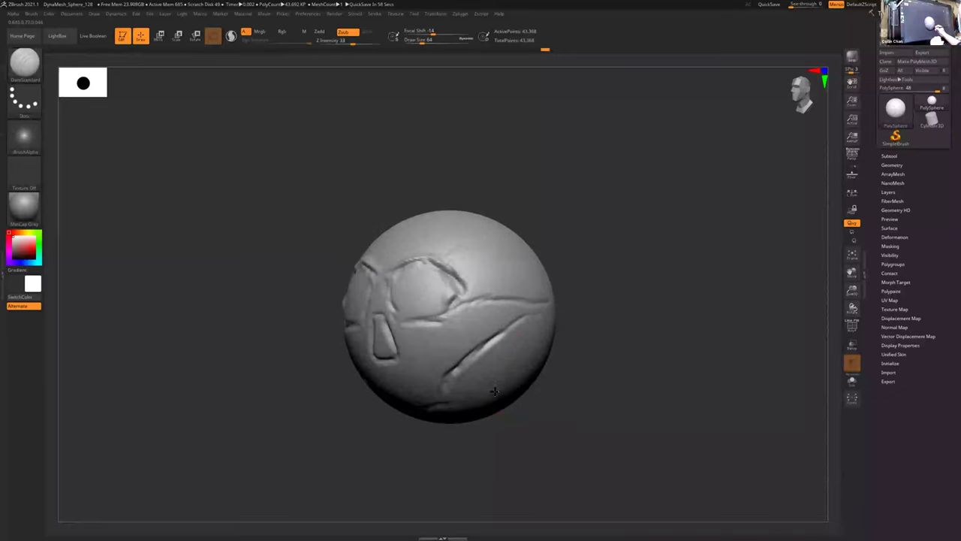
{"action": "key", "text": "b"}
{"action": "key", "text": "c"}
{"action": "key", "text": "b"}
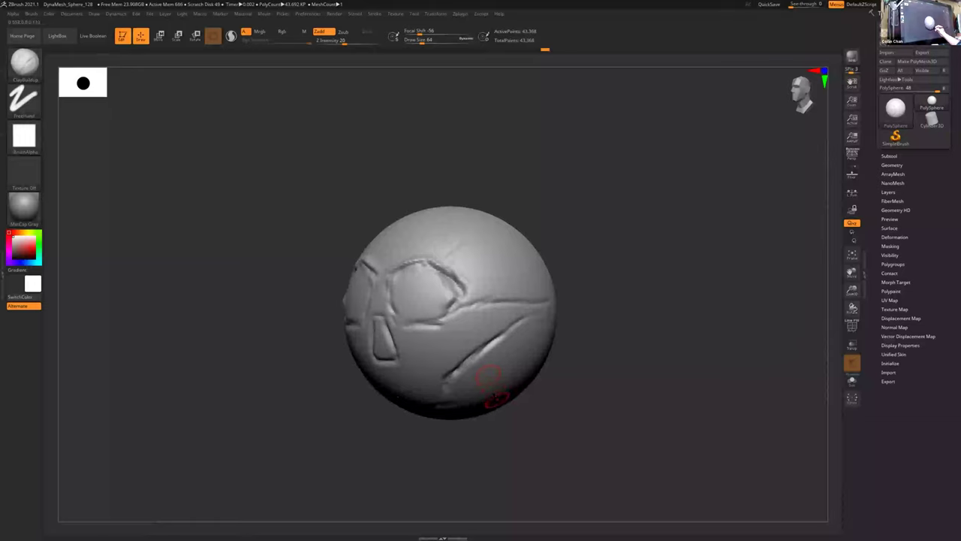
{"action": "right_click_drag", "start_coordinate": [505, 396], "coordinate": [479, 366]}
{"action": "left_click_drag", "start_coordinate": [440, 298], "coordinate": [446, 308]}
{"action": "mouse_move", "coordinate": [480, 337]}
{"action": "right_mouse_down"}
{"action": "mouse_move", "coordinate": [507, 346]}
{"action": "mouse_move", "coordinate": [515, 335]}
{"action": "mouse_move", "coordinate": [510, 347]}
{"action": "right_mouse_up"}
- Choose the ClipCurve brush as the active selection brush
{"action": "key", "text": "b"}
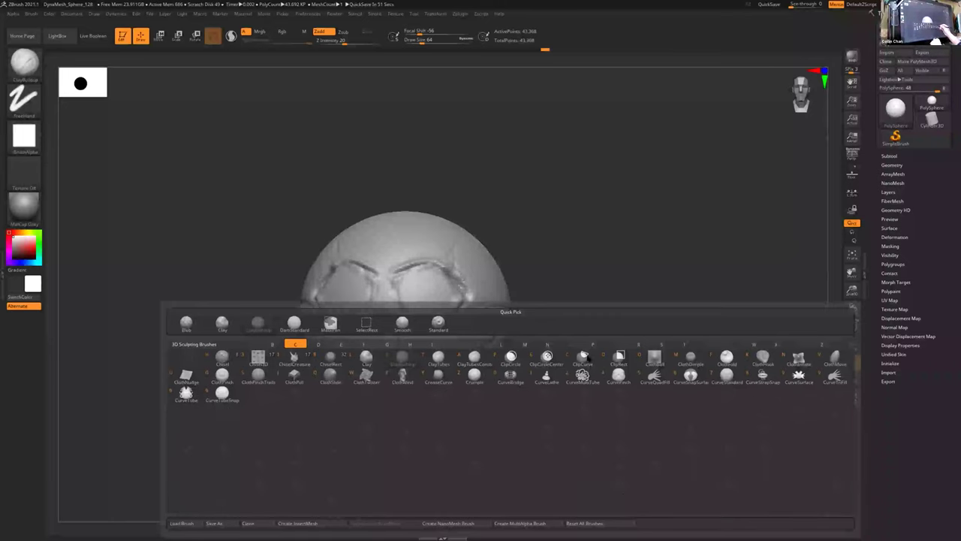
{"action": "left_click", "coordinate": [584, 355]}
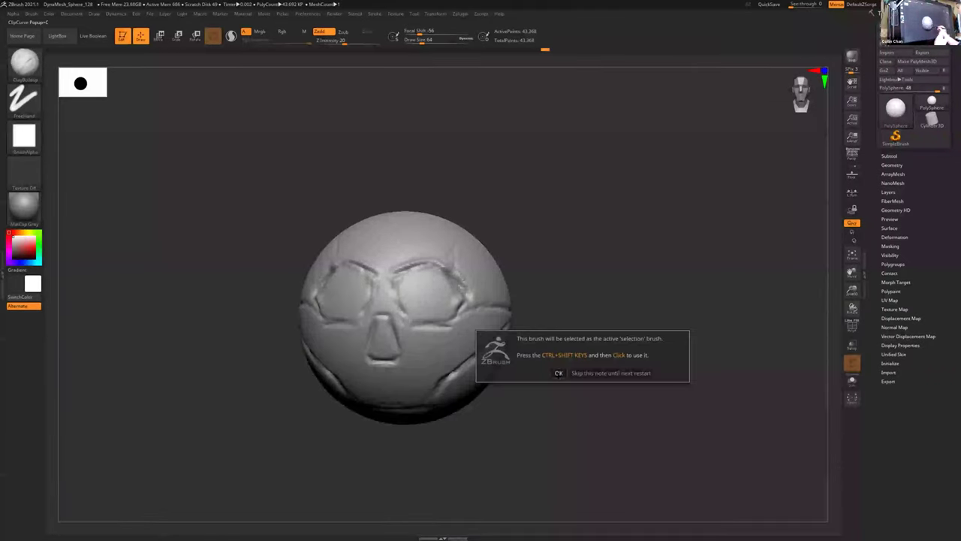
{"action": "left_click", "coordinate": [558, 373]}
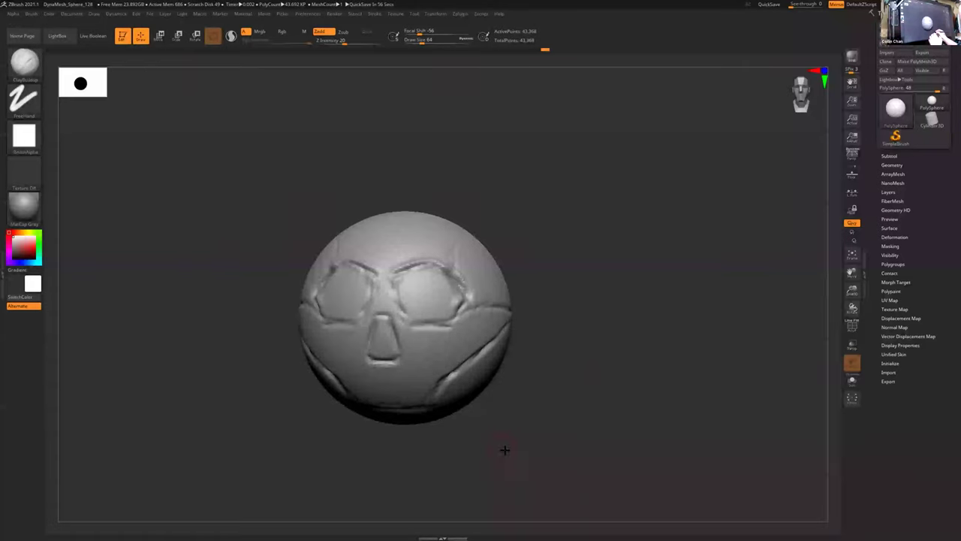
- Try a diagonal ClipCurve cut across the lower face of the sphere, and undo it
{"action": "mouse_move", "coordinate": [548, 434]}
{"action": "left_mouse_down"}
{"action": "mouse_move", "coordinate": [543, 406]}
{"action": "mouse_move", "coordinate": [532, 414]}
{"action": "left_mouse_up"}
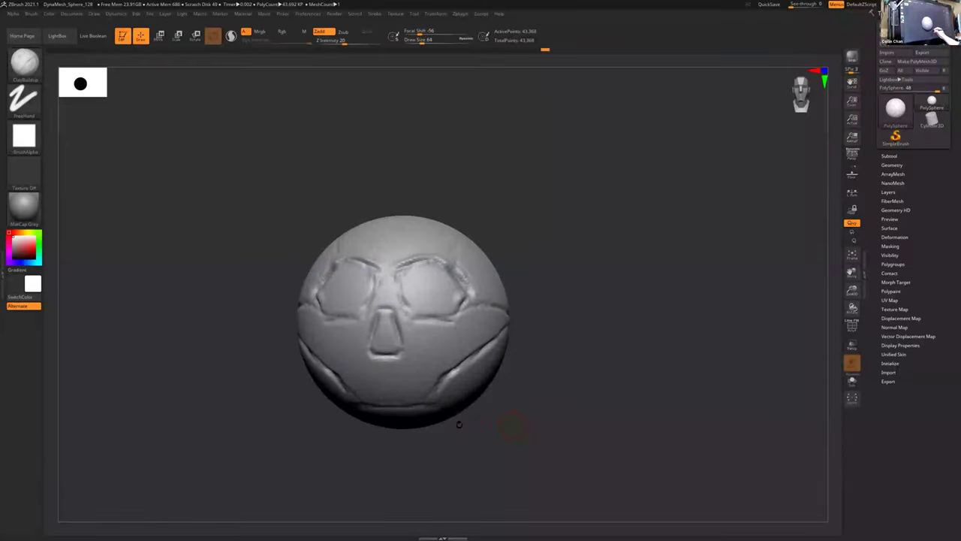
{"action": "mouse_move", "coordinate": [383, 446]}
{"action": "left_mouse_down", "text": "ctrl+shift"}
{"action": "mouse_move", "coordinate": [467, 384]}
{"action": "mouse_move", "coordinate": [353, 394]}
{"action": "mouse_move", "coordinate": [385, 332]}
{"action": "mouse_move", "coordinate": [443, 320]}
{"action": "left_mouse_up", "text": "ctrl+shift"}
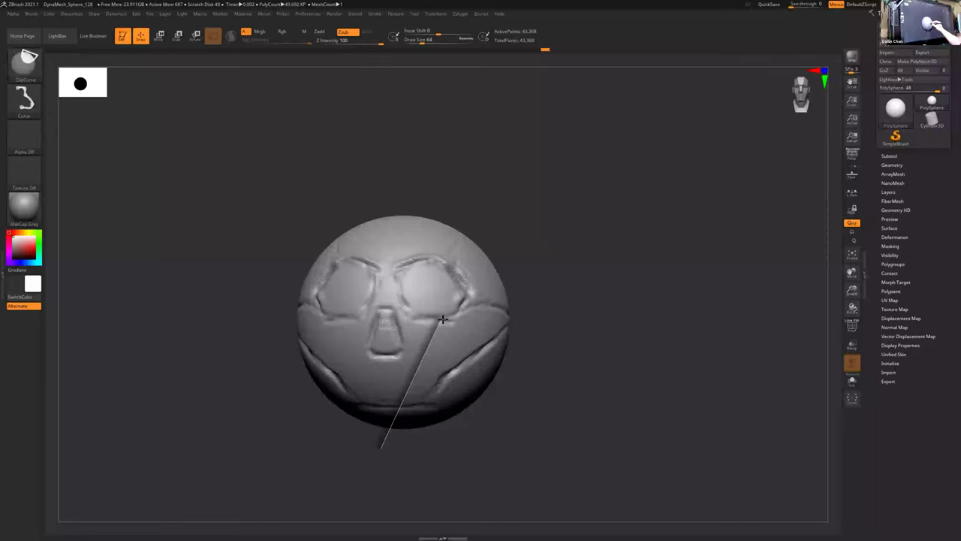
{"action": "left_click_drag", "start_coordinate": [443, 321], "coordinate": [379, 461], "text": "ctrl+shift"}
{"action": "mouse_move", "coordinate": [291, 410]}
{"action": "left_mouse_down", "text": "ctrl+shift"}
{"action": "mouse_move", "coordinate": [474, 409]}
{"action": "mouse_move", "coordinate": [300, 417]}
{"action": "left_mouse_up", "text": "ctrl+shift"}
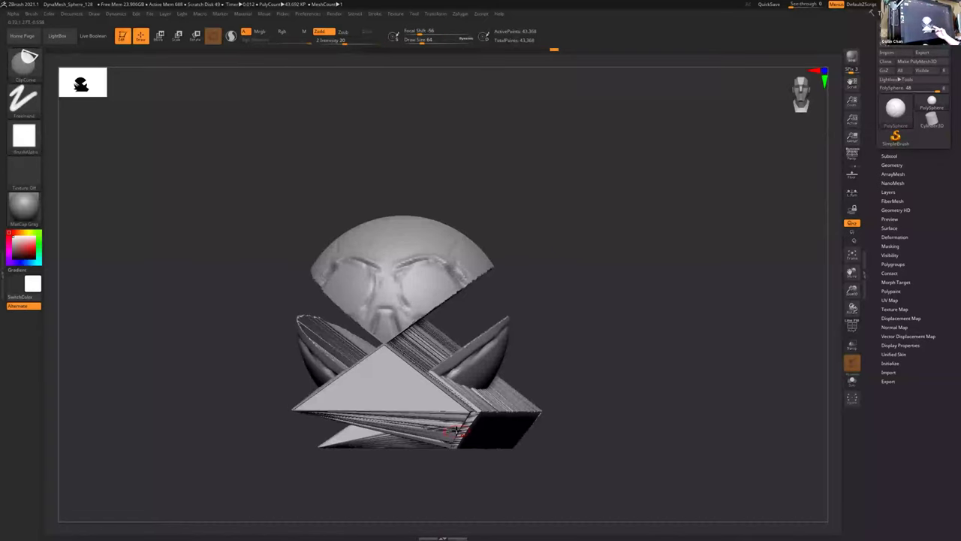
{"action": "key", "text": "ctrl+z"}
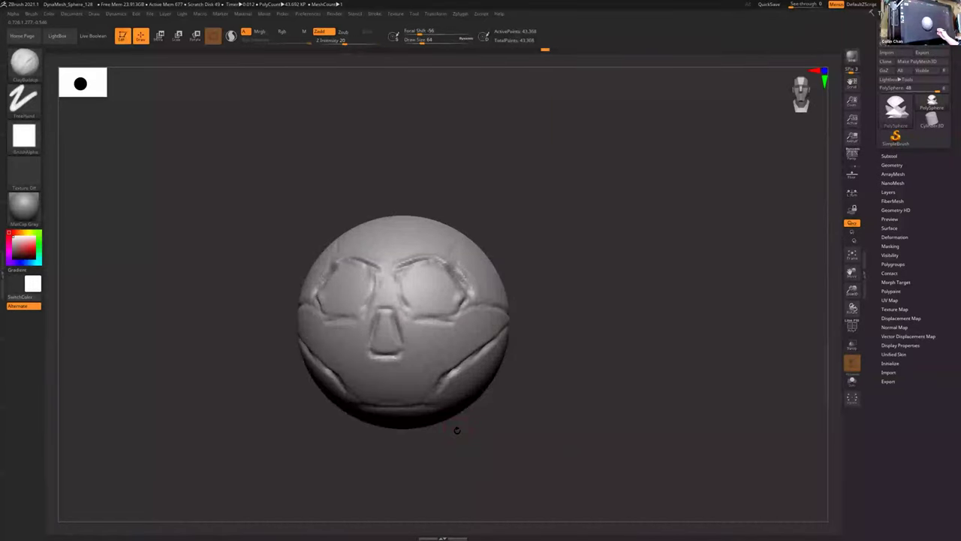
- Clip the underside of the sphere flat below the chin and cut the mirrored sides along the diagonal jaw lines
{"action": "left_click_drag", "start_coordinate": [536, 413], "coordinate": [263, 413], "text": "ctrl+shift"}
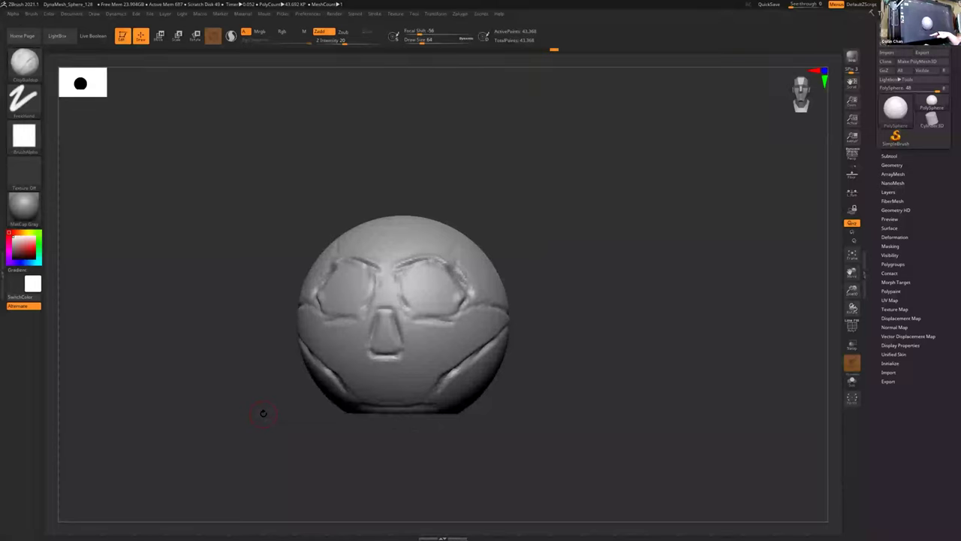
{"action": "key", "text": "ctrl+shift"}
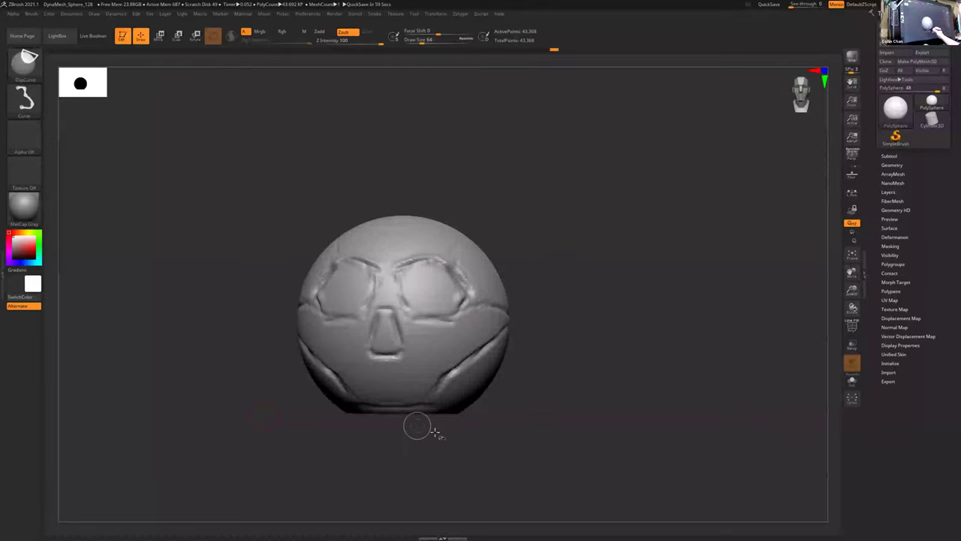
{"action": "left_click_drag", "start_coordinate": [411, 441], "coordinate": [490, 332], "text": "ctrl+shift"}
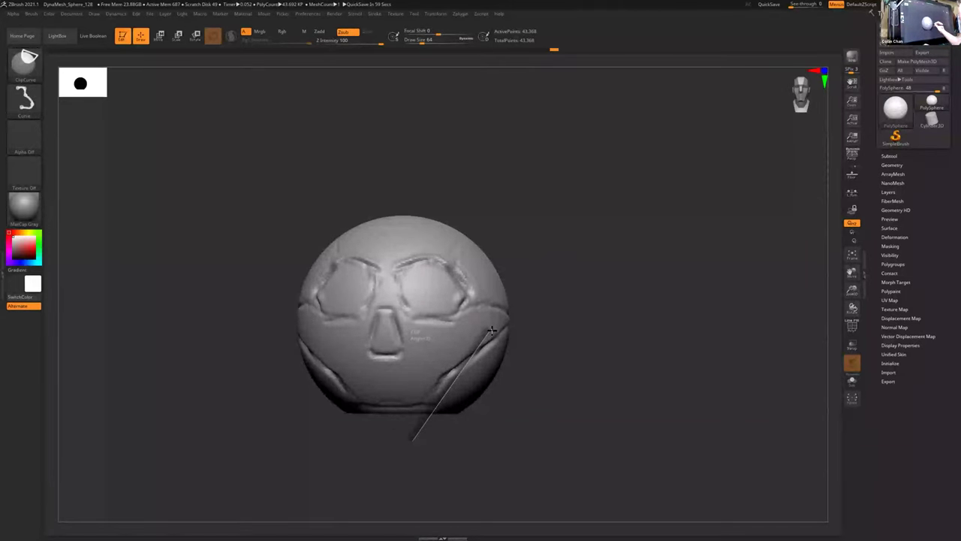
{"action": "left_click_drag", "start_coordinate": [491, 331], "coordinate": [467, 332], "text": "ctrl+shift"}
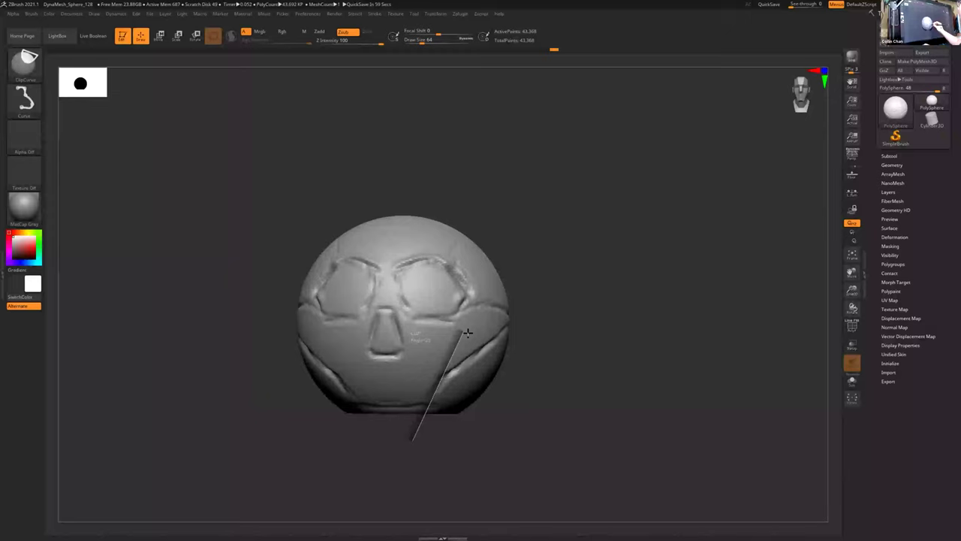
{"action": "left_click_drag", "start_coordinate": [467, 334], "coordinate": [418, 442], "text": "ctrl+shift"}
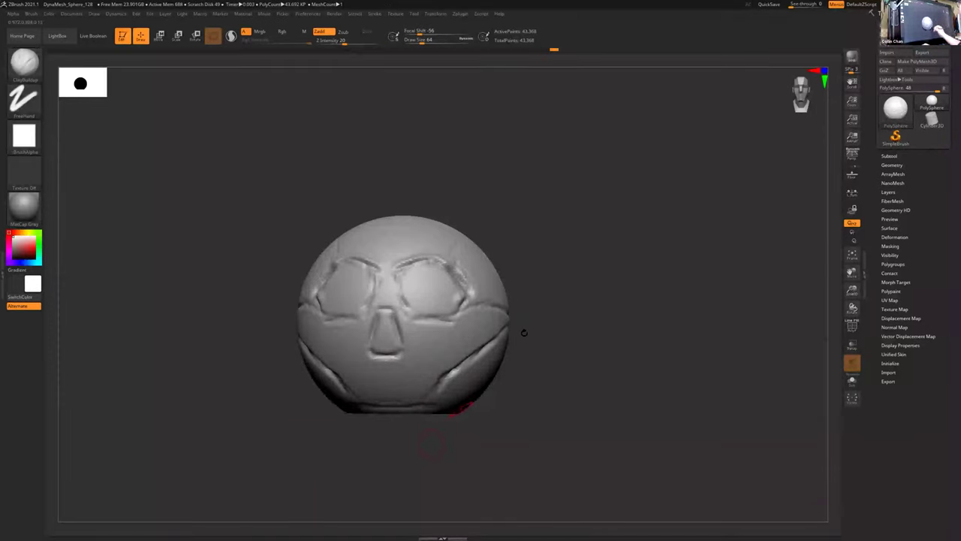
{"action": "left_click_drag", "start_coordinate": [524, 323], "coordinate": [407, 435], "text": "ctrl+shift"}
{"action": "left_click_drag", "start_coordinate": [495, 421], "coordinate": [506, 418]}
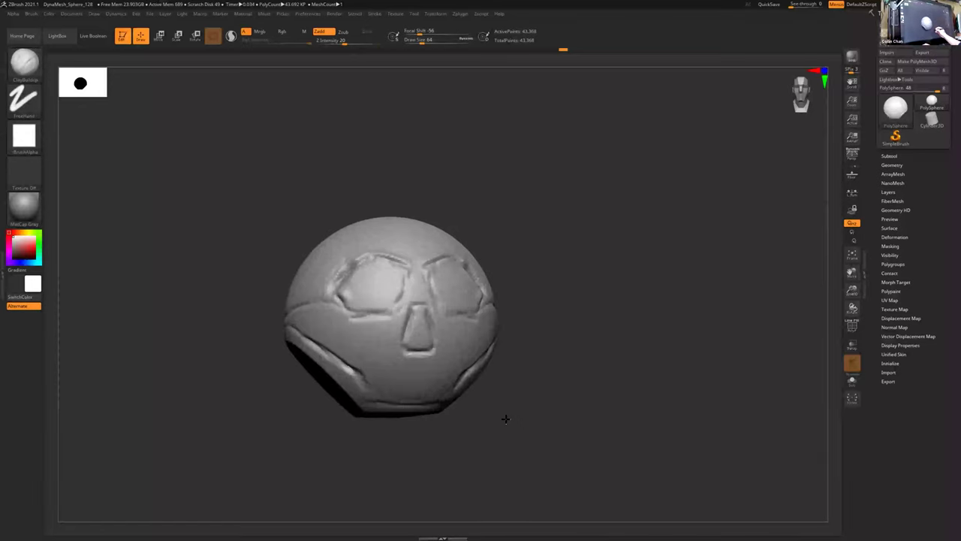
- Clip the jaw sides closer to their carved lines and trim the chin's underside with another straight horizontal cut
{"action": "key", "text": "ctrl+shift"}
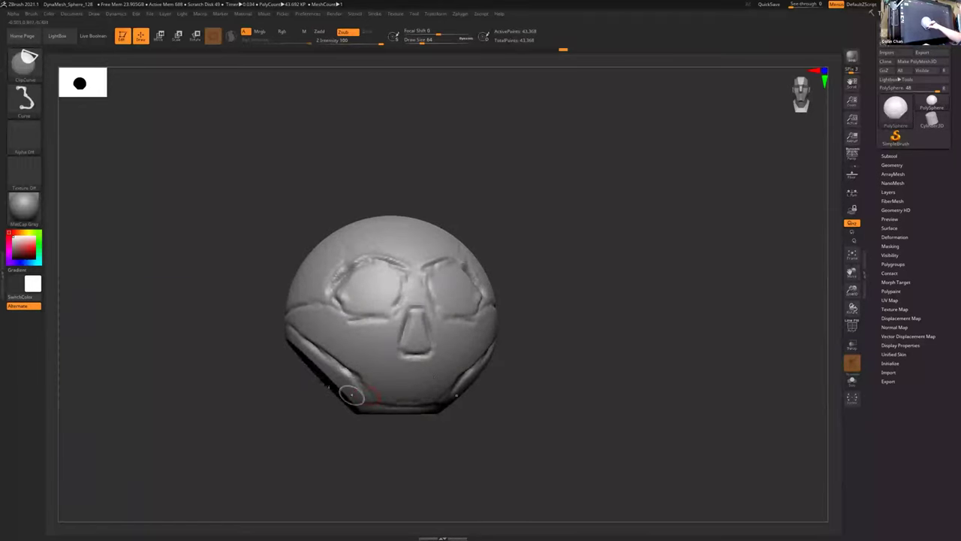
{"action": "mouse_move", "coordinate": [299, 346]}
{"action": "left_mouse_down", "text": "ctrl+shift"}
{"action": "mouse_move", "coordinate": [279, 324]}
{"action": "mouse_move", "coordinate": [279, 334]}
{"action": "left_mouse_up", "text": "ctrl+shift"}
{"action": "mouse_move", "coordinate": [403, 446]}
{"action": "left_mouse_down", "text": "ctrl+shift"}
{"action": "mouse_move", "coordinate": [286, 322]}
{"action": "mouse_move", "coordinate": [266, 320]}
{"action": "mouse_move", "coordinate": [485, 397]}
{"action": "mouse_move", "coordinate": [476, 429]}
{"action": "mouse_move", "coordinate": [466, 428]}
{"action": "left_mouse_up", "text": "ctrl+shift"}
{"action": "mouse_move", "coordinate": [333, 413]}
{"action": "left_mouse_down", "text": "ctrl+shift"}
{"action": "mouse_move", "coordinate": [430, 418]}
{"action": "mouse_move", "coordinate": [321, 407]}
{"action": "left_mouse_up", "text": "ctrl+shift"}
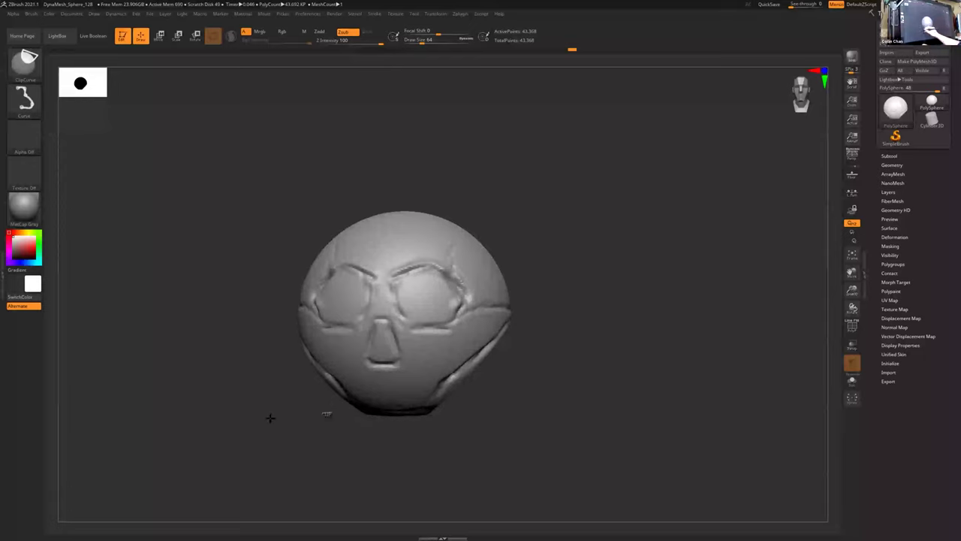
{"action": "mouse_move", "coordinate": [493, 417]}
{"action": "left_mouse_down", "text": "ctrl+shift"}
{"action": "mouse_move", "coordinate": [311, 408]}
{"action": "mouse_move", "coordinate": [571, 389]}
{"action": "mouse_move", "coordinate": [585, 417]}
{"action": "left_mouse_up", "text": "ctrl+shift"}
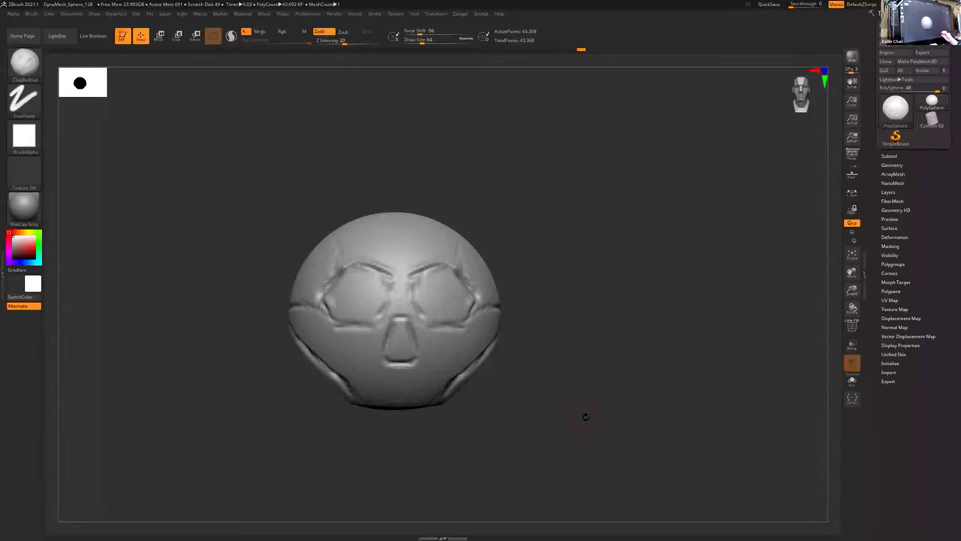
{"action": "left_click_drag", "start_coordinate": [544, 354], "coordinate": [520, 413]}
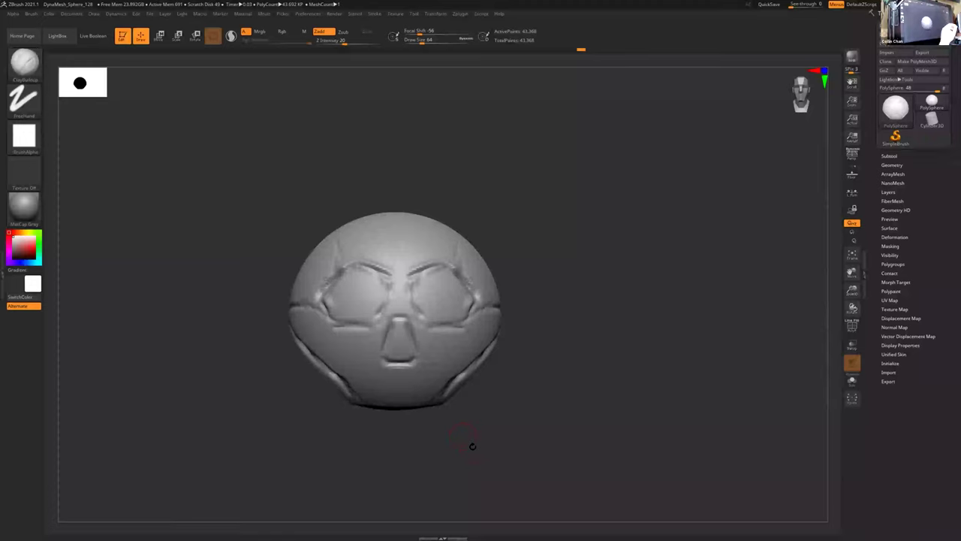
{"action": "left_click_drag", "start_coordinate": [521, 348], "coordinate": [519, 354]}
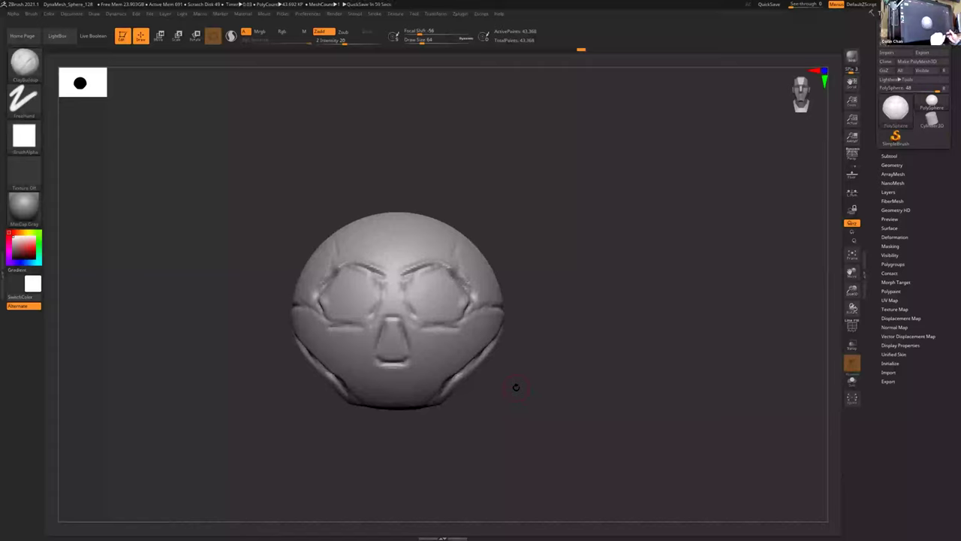
{"action": "mouse_move", "coordinate": [536, 332]}
{"action": "left_mouse_down"}
{"action": "mouse_move", "coordinate": [523, 335]}
{"action": "mouse_move", "coordinate": [526, 397]}
{"action": "mouse_move", "coordinate": [542, 398]}
{"action": "left_mouse_up"}
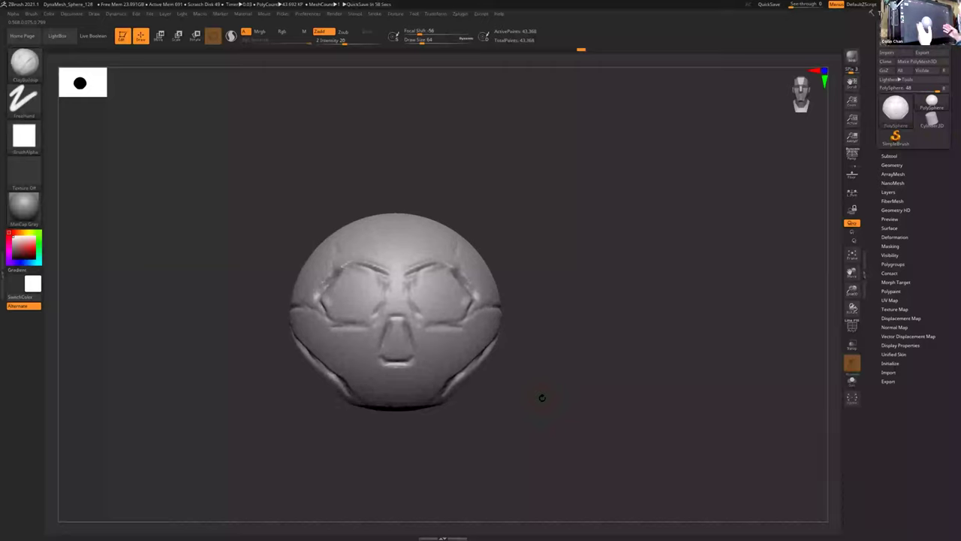
{"action": "left_click_drag", "start_coordinate": [534, 357], "coordinate": [524, 363]}
{"action": "mouse_move", "coordinate": [566, 391]}
{"action": "left_mouse_down"}
{"action": "mouse_move", "coordinate": [576, 375]}
{"action": "mouse_move", "coordinate": [569, 385]}
{"action": "left_mouse_up"}
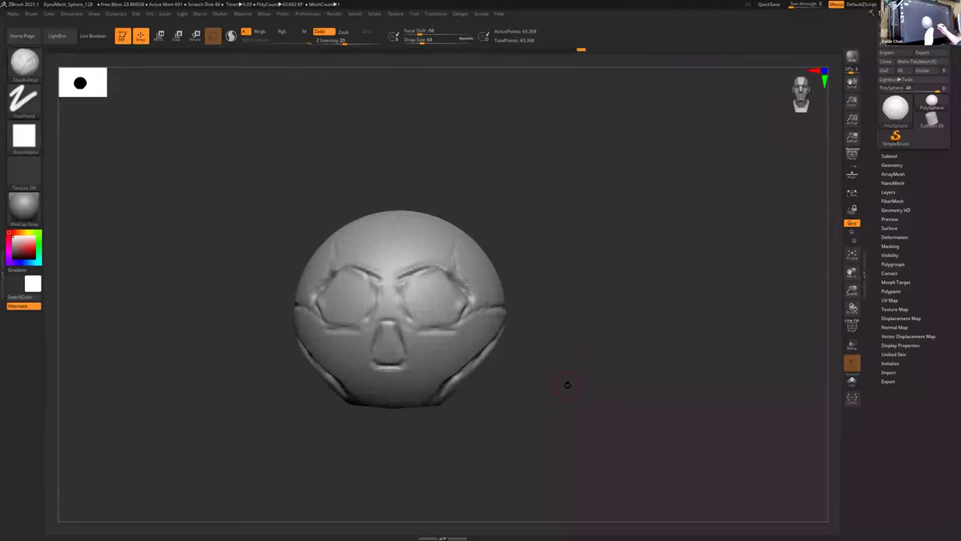
{"action": "mouse_move", "coordinate": [542, 362]}
{"action": "left_mouse_down"}
{"action": "mouse_move", "coordinate": [532, 363]}
{"action": "mouse_move", "coordinate": [541, 386]}
{"action": "mouse_move", "coordinate": [547, 381]}
{"action": "left_mouse_up"}
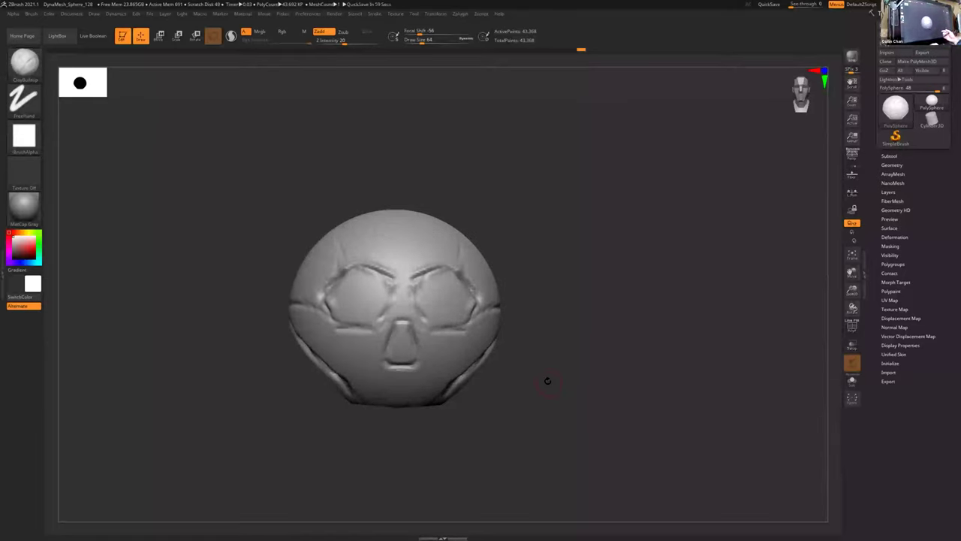
- Choose the ClayBuildup brush for sculpting the face
{"action": "key", "text": "b"}
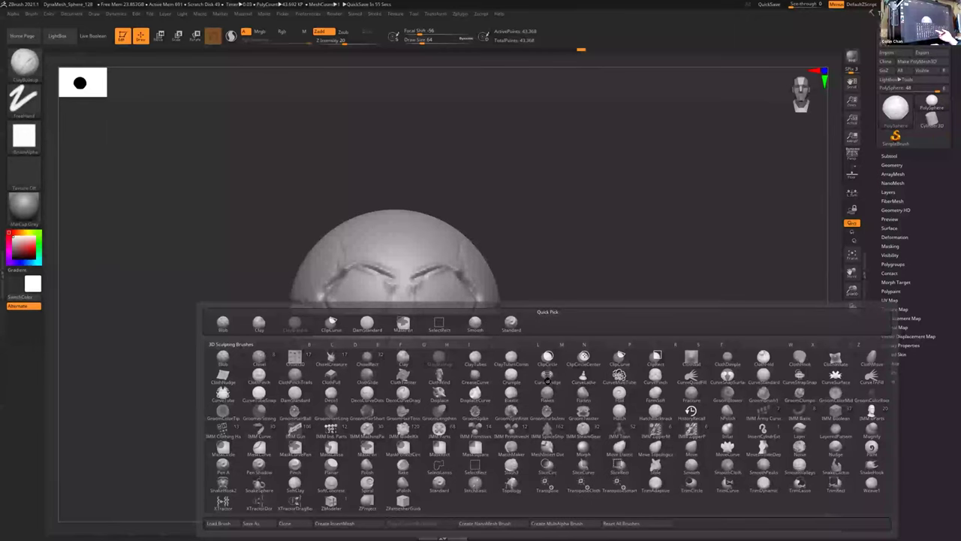
{"action": "key", "text": "b"}
{"action": "key", "text": "b"}
{"action": "key", "text": "c"}
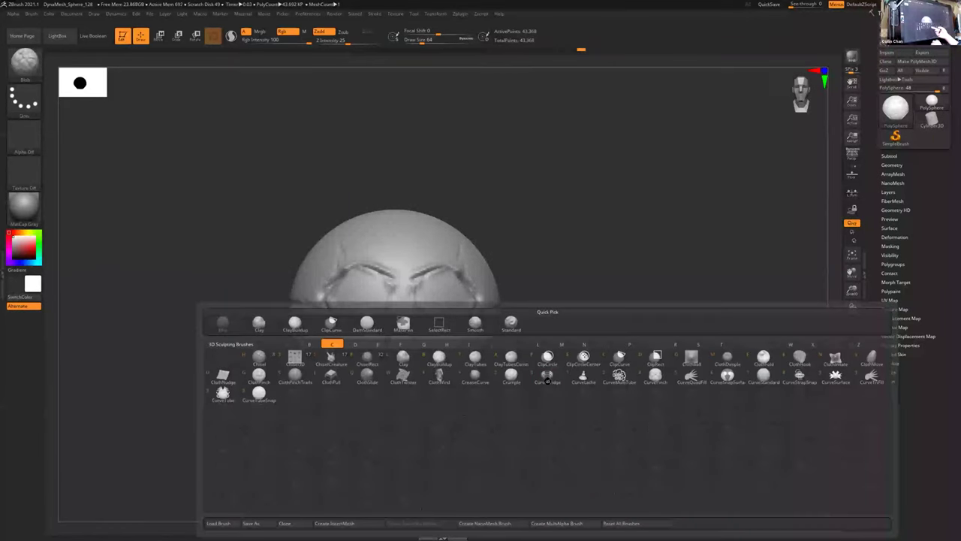
{"action": "left_click", "coordinate": [445, 350]}
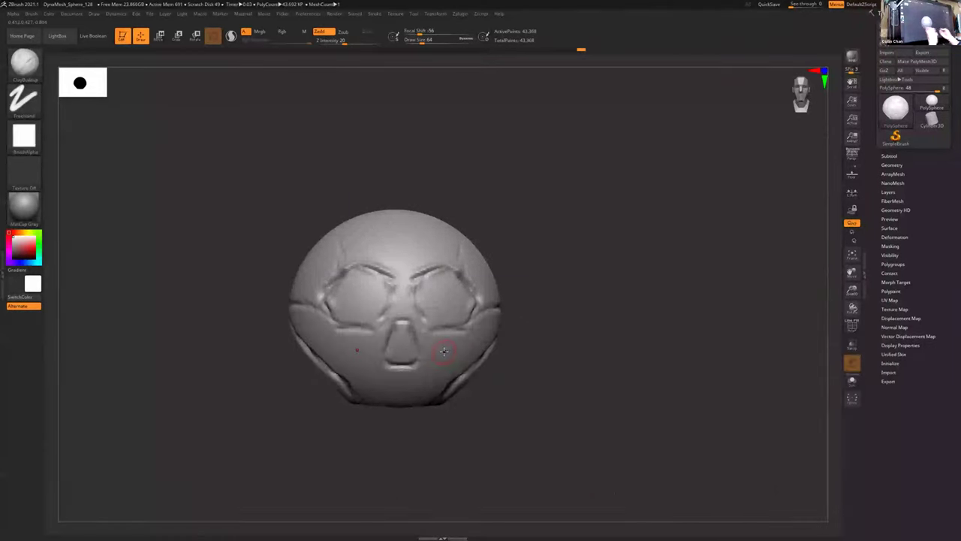
- Carve recesses beneath the mirrored brow lines, from the inner eye corners out across the upper eye sockets
{"action": "left_click_drag", "start_coordinate": [507, 345], "coordinate": [493, 365]}
{"action": "mouse_move", "coordinate": [407, 292]}
{"action": "left_mouse_down"}
{"action": "mouse_move", "coordinate": [431, 279]}
{"action": "mouse_move", "coordinate": [403, 302]}
{"action": "left_mouse_up"}
{"action": "right_click_drag", "start_coordinate": [457, 339], "coordinate": [441, 313]}
{"action": "left_click_drag", "start_coordinate": [404, 289], "coordinate": [439, 280]}
{"action": "right_click_drag", "start_coordinate": [475, 308], "coordinate": [432, 296]}
{"action": "mouse_move", "coordinate": [364, 266]}
{"action": "left_mouse_down"}
{"action": "mouse_move", "coordinate": [396, 289]}
{"action": "mouse_move", "coordinate": [425, 270]}
{"action": "left_mouse_up"}
{"action": "right_click_drag", "start_coordinate": [488, 272], "coordinate": [442, 272]}
{"action": "left_click_drag", "start_coordinate": [440, 265], "coordinate": [476, 292]}
{"action": "left_click_drag", "start_coordinate": [438, 264], "coordinate": [478, 315]}
{"action": "right_click_drag", "start_coordinate": [482, 321], "coordinate": [401, 307]}
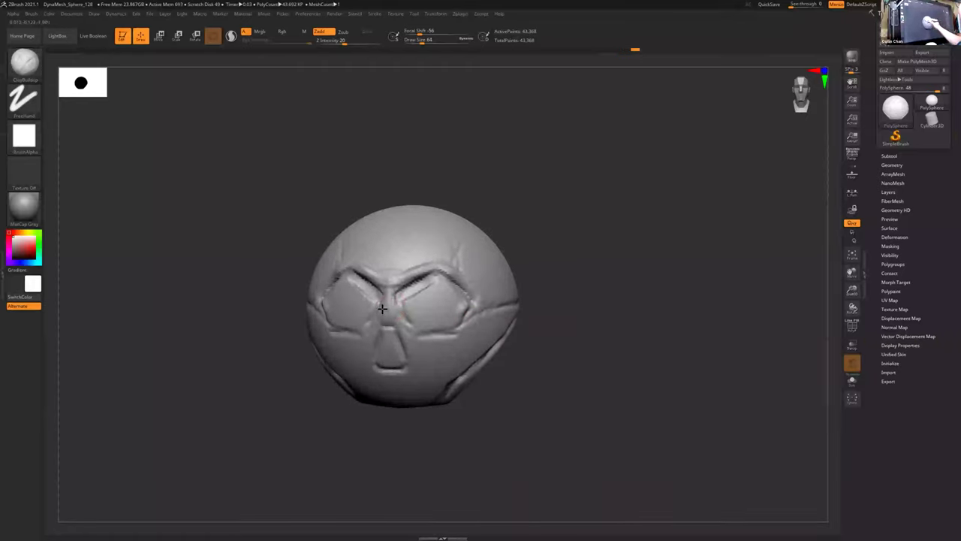
- Hollow the inner halves of the mirrored eye sockets beside the nose bridge with ClayBuildup strokes
{"action": "right_click_drag", "start_coordinate": [451, 338], "coordinate": [419, 316]}
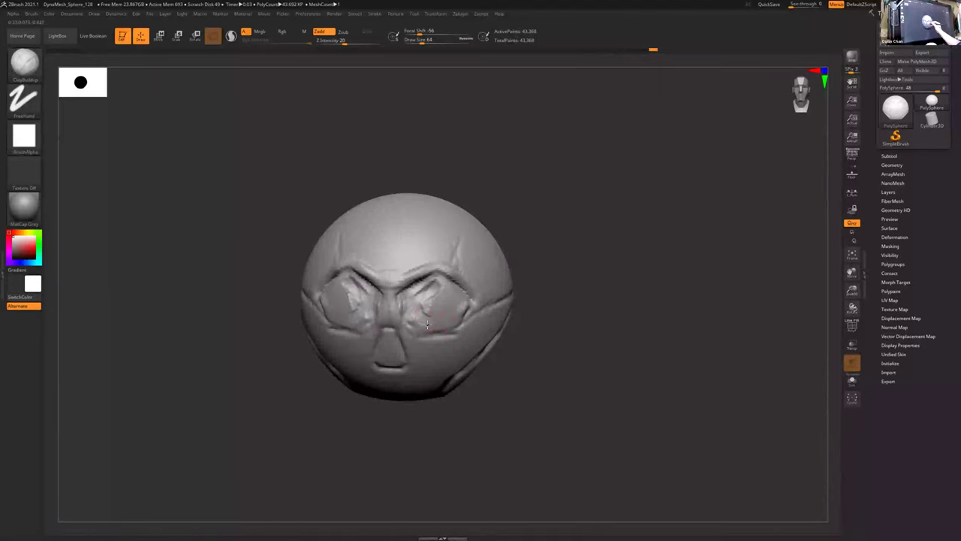
{"action": "right_click_drag", "start_coordinate": [466, 327], "coordinate": [436, 322]}
{"action": "mouse_move", "coordinate": [432, 322]}
{"action": "left_mouse_down"}
{"action": "mouse_move", "coordinate": [451, 308]}
{"action": "mouse_move", "coordinate": [428, 319]}
{"action": "left_mouse_up"}
{"action": "mouse_move", "coordinate": [428, 286]}
{"action": "left_mouse_down"}
{"action": "mouse_move", "coordinate": [449, 294]}
{"action": "mouse_move", "coordinate": [406, 305]}
{"action": "left_mouse_up"}
{"action": "right_click_drag", "start_coordinate": [408, 307], "coordinate": [481, 323]}
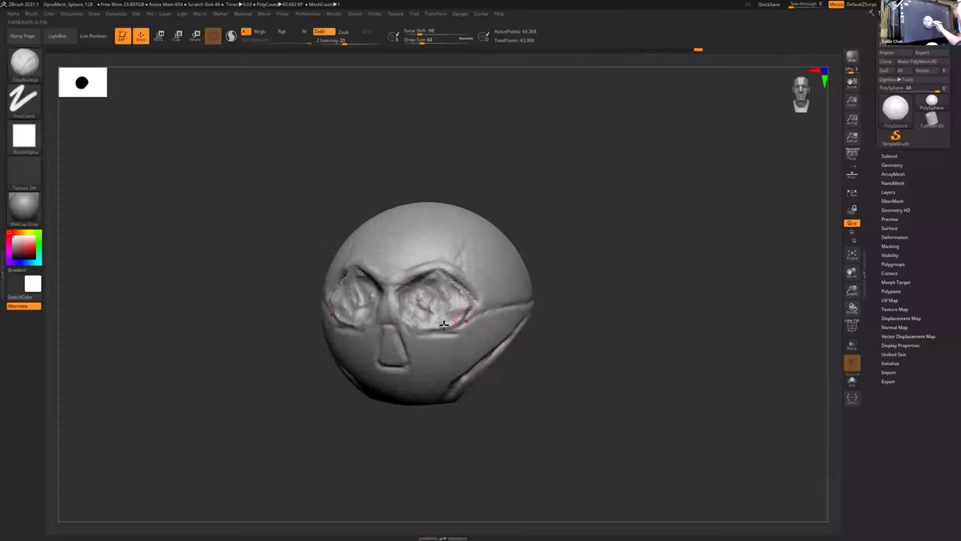
- Deepen the eye sockets toward their outer corners and build up the surrounding outer rims
{"action": "mouse_move", "coordinate": [447, 302]}
{"action": "left_mouse_down"}
{"action": "mouse_move", "coordinate": [443, 285]}
{"action": "mouse_move", "coordinate": [450, 306]}
{"action": "mouse_move", "coordinate": [443, 299]}
{"action": "left_mouse_up"}
{"action": "right_click_drag", "start_coordinate": [488, 333], "coordinate": [474, 329]}
{"action": "mouse_move", "coordinate": [447, 302]}
{"action": "left_mouse_down", "text": "alt"}
{"action": "mouse_move", "coordinate": [434, 291]}
{"action": "mouse_move", "coordinate": [417, 304]}
{"action": "left_mouse_up", "text": "alt"}
{"action": "right_click_drag", "start_coordinate": [416, 304], "coordinate": [449, 313]}
{"action": "left_click_drag", "start_coordinate": [466, 300], "coordinate": [446, 281], "text": "alt"}
{"action": "right_click_drag", "start_coordinate": [451, 289], "coordinate": [496, 314]}
{"action": "mouse_move", "coordinate": [464, 282]}
{"action": "left_mouse_down"}
{"action": "mouse_move", "coordinate": [483, 302]}
{"action": "mouse_move", "coordinate": [455, 269]}
{"action": "left_mouse_up"}
{"action": "right_click_drag", "start_coordinate": [537, 345], "coordinate": [525, 299]}
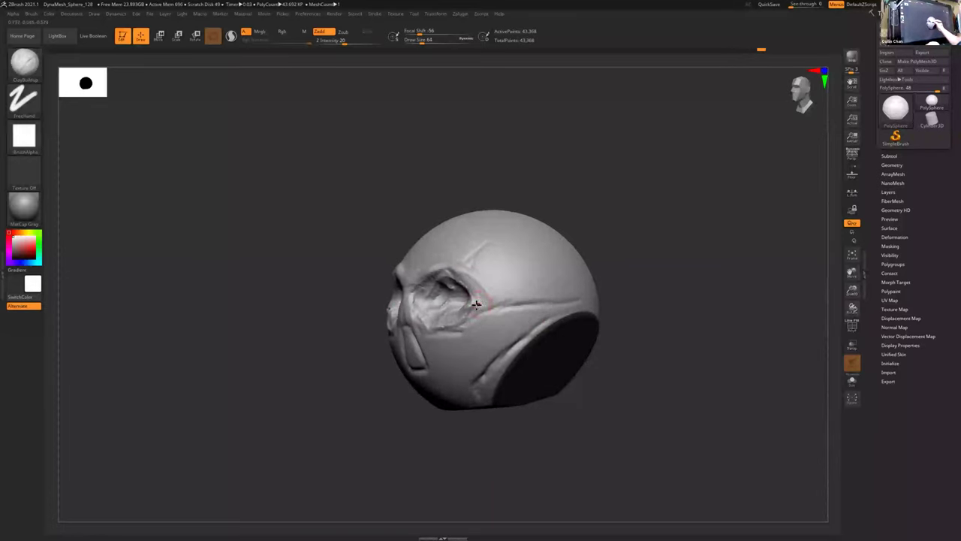
{"action": "right_click_drag", "start_coordinate": [481, 318], "coordinate": [477, 311]}
{"action": "left_click_drag", "start_coordinate": [476, 310], "coordinate": [484, 301]}
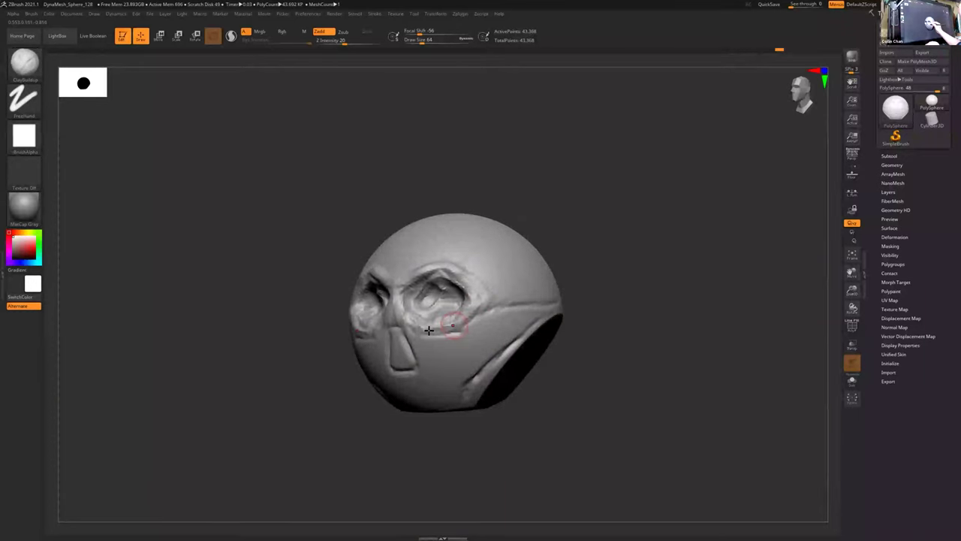
- Build up the cheekbones with strokes from the outer eye corners along the lower socket edges
{"action": "right_click_drag", "start_coordinate": [439, 334], "coordinate": [471, 344]}
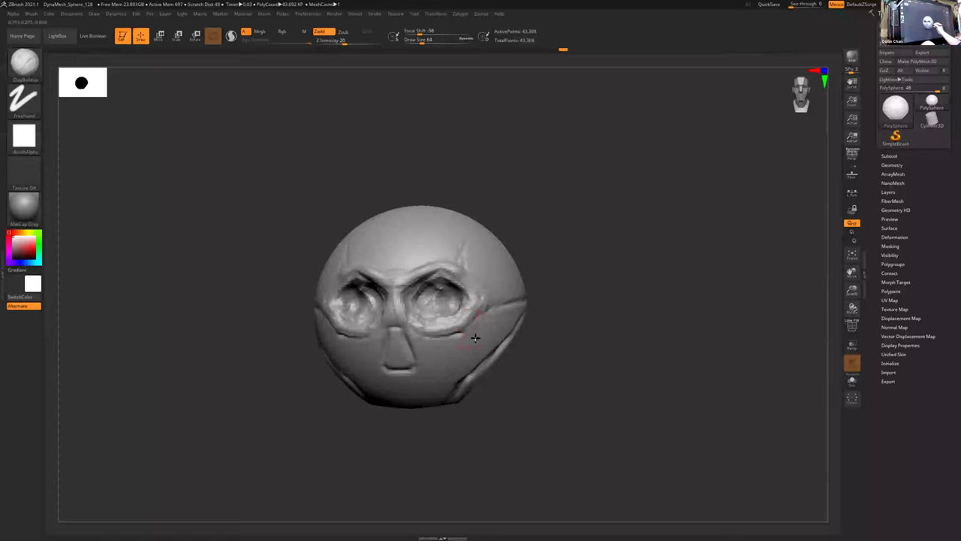
{"action": "left_click_drag", "start_coordinate": [483, 313], "coordinate": [443, 339]}
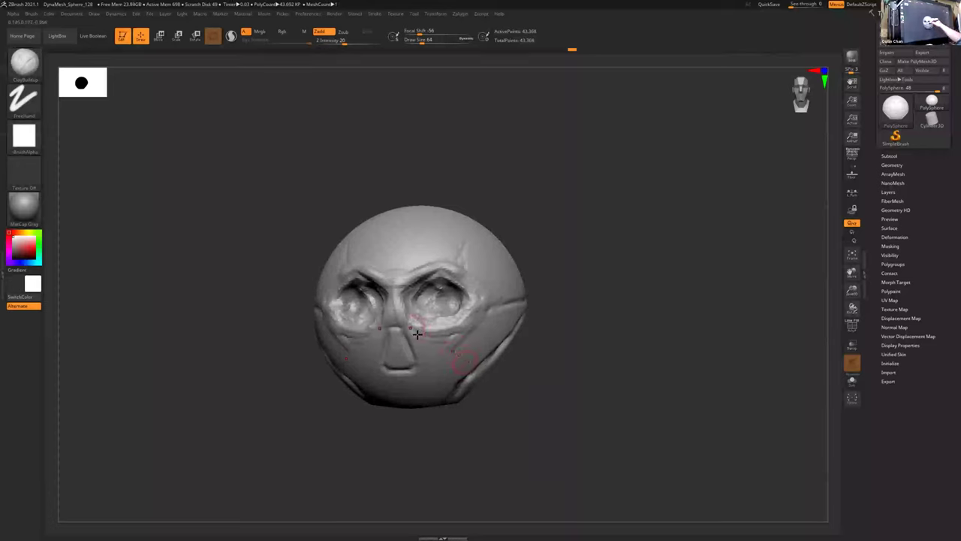
{"action": "left_click_drag", "start_coordinate": [469, 333], "coordinate": [440, 340]}
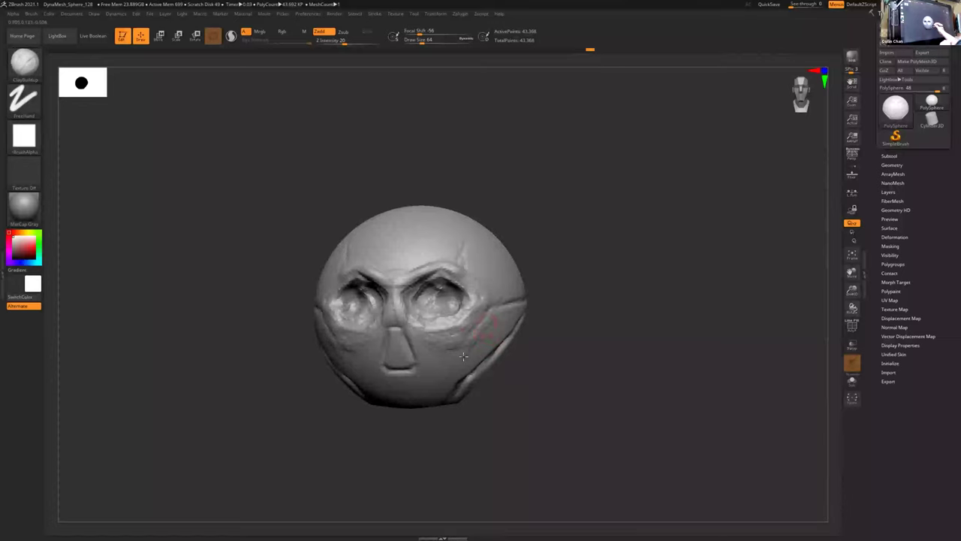
{"action": "mouse_move", "coordinate": [478, 354]}
{"action": "right_mouse_down"}
{"action": "mouse_move", "coordinate": [461, 332]}
{"action": "mouse_move", "coordinate": [469, 356]}
{"action": "right_mouse_up"}
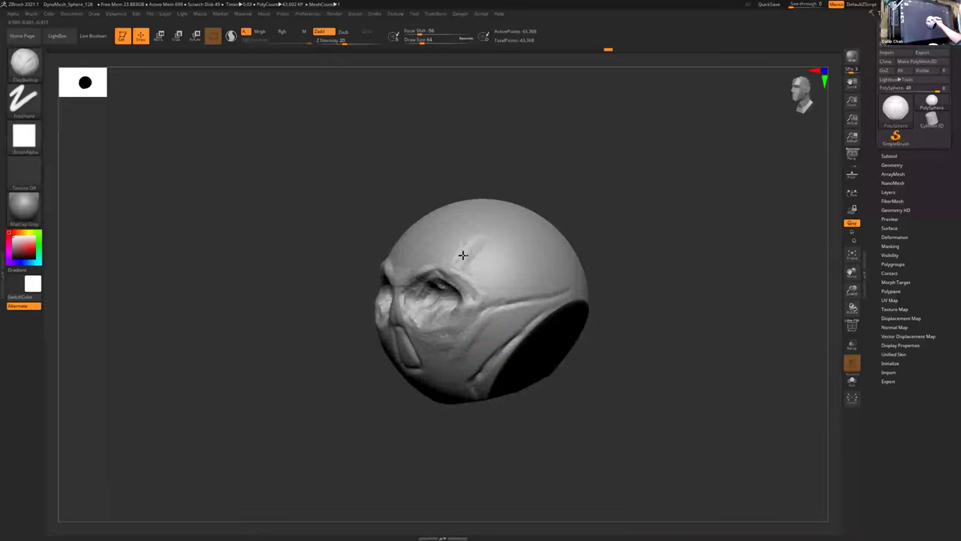
- Add ClayBuildup strokes along the temple lines beside the brow and down the sides of the nose
{"action": "right_click_drag", "start_coordinate": [484, 274], "coordinate": [495, 289]}
{"action": "mouse_move", "coordinate": [470, 266]}
{"action": "left_mouse_down"}
{"action": "mouse_move", "coordinate": [491, 289]}
{"action": "mouse_move", "coordinate": [477, 279]}
{"action": "left_mouse_up"}
{"action": "right_click_drag", "start_coordinate": [525, 337], "coordinate": [543, 343]}
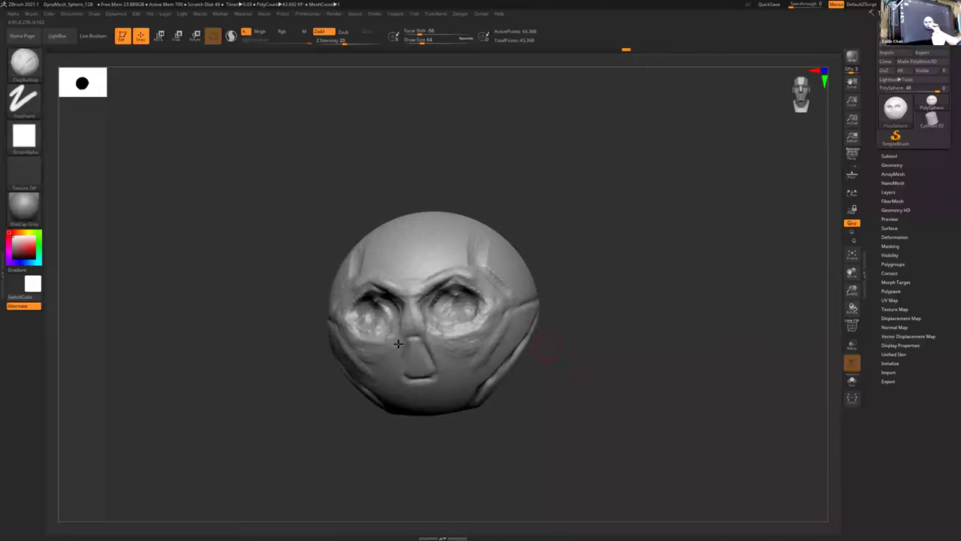
{"action": "mouse_move", "coordinate": [432, 386]}
{"action": "right_mouse_down"}
{"action": "mouse_move", "coordinate": [488, 380]}
{"action": "mouse_move", "coordinate": [495, 358]}
{"action": "right_mouse_up"}
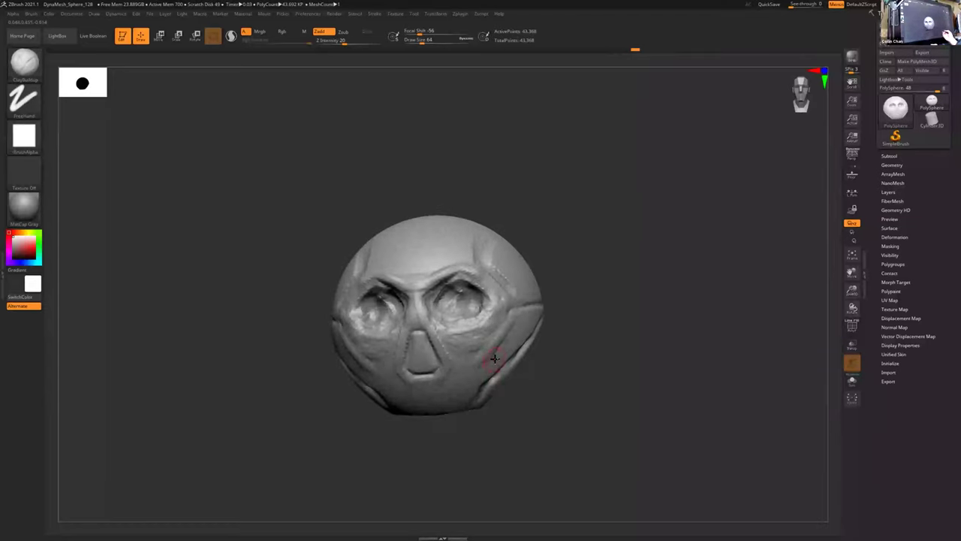
- Choose the Move brush and enlarge its draw size to 251
{"action": "key", "text": "b"}
{"action": "key", "text": "m"}
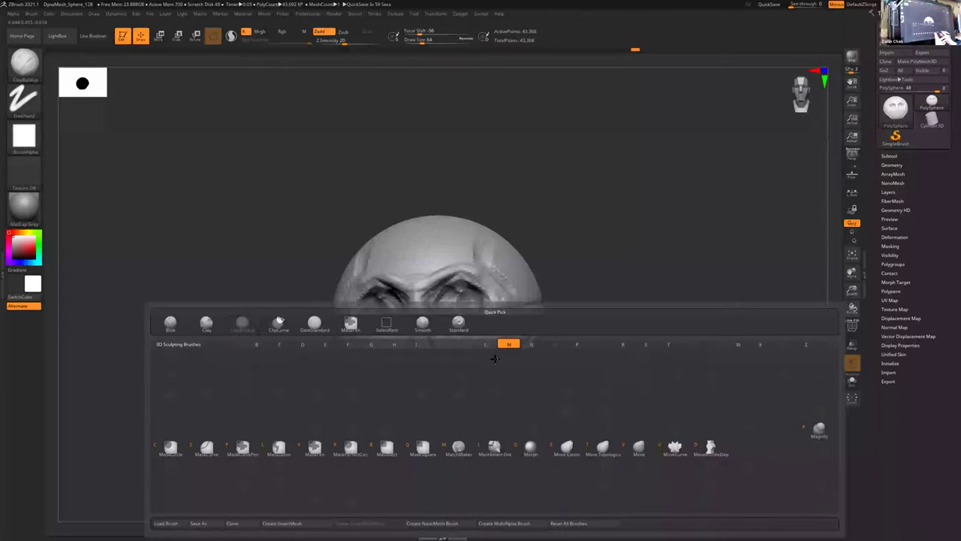
{"action": "left_click", "coordinate": [639, 449]}
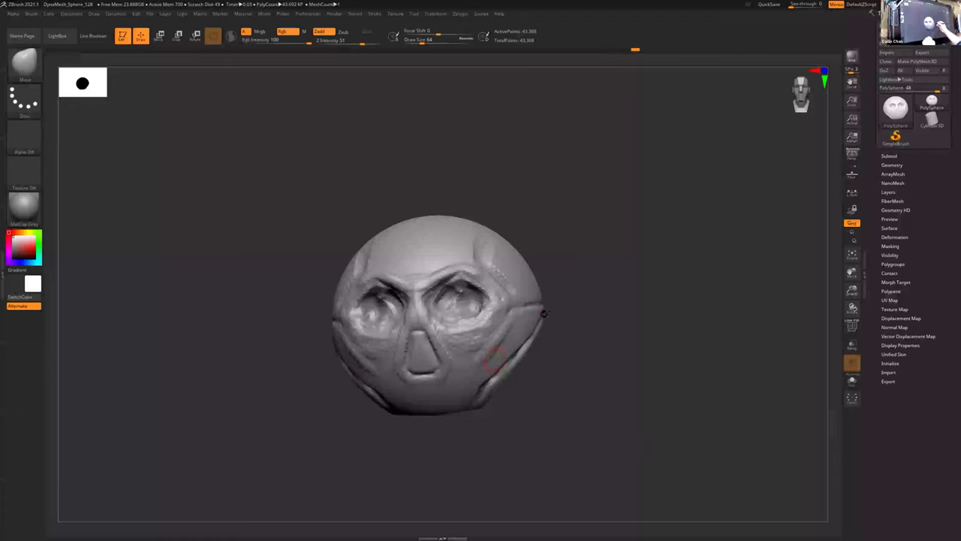
{"action": "key", "text": "s"}
{"action": "mouse_move", "coordinate": [597, 356]}
{"action": "left_mouse_down"}
{"action": "mouse_move", "coordinate": [613, 357]}
{"action": "mouse_move", "coordinate": [601, 373]}
{"action": "mouse_move", "coordinate": [576, 305]}
{"action": "left_mouse_up"}
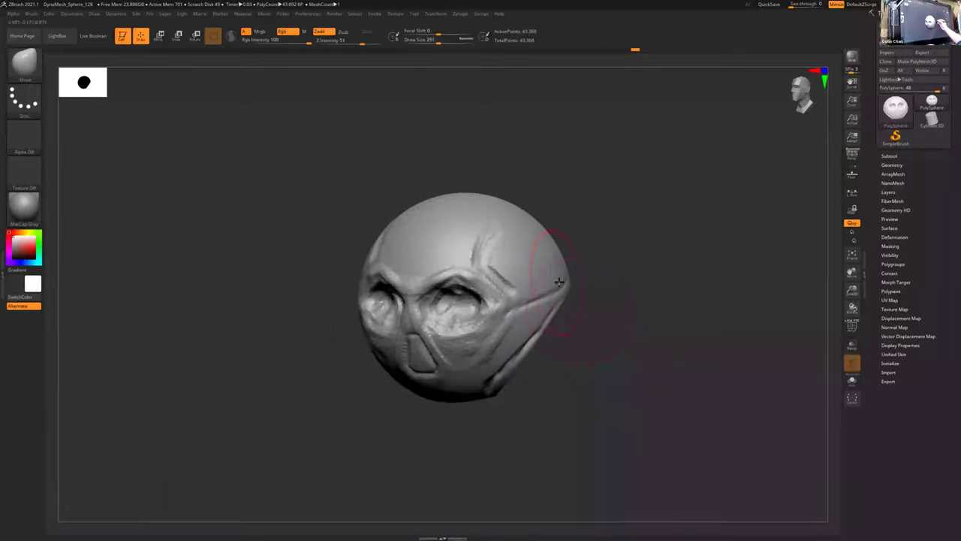
- Raise the draw size to 358 and push the cranium's sides and forehead into a flatter head shape
{"action": "key", "text": "s"}
{"action": "mouse_move", "coordinate": [612, 342]}
{"action": "left_mouse_down"}
{"action": "mouse_move", "coordinate": [621, 343]}
{"action": "mouse_move", "coordinate": [620, 296]}
{"action": "mouse_move", "coordinate": [565, 297]}
{"action": "mouse_move", "coordinate": [527, 283]}
{"action": "left_mouse_up"}
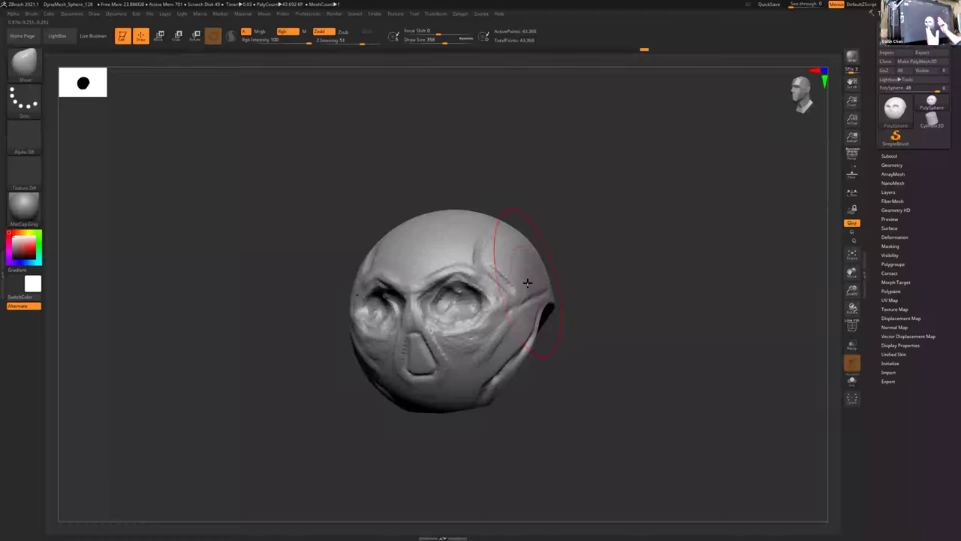
{"action": "mouse_move", "coordinate": [599, 333]}
{"action": "left_mouse_down"}
{"action": "mouse_move", "coordinate": [611, 330]}
{"action": "mouse_move", "coordinate": [562, 319]}
{"action": "mouse_move", "coordinate": [502, 241]}
{"action": "mouse_move", "coordinate": [519, 224]}
{"action": "left_mouse_up"}
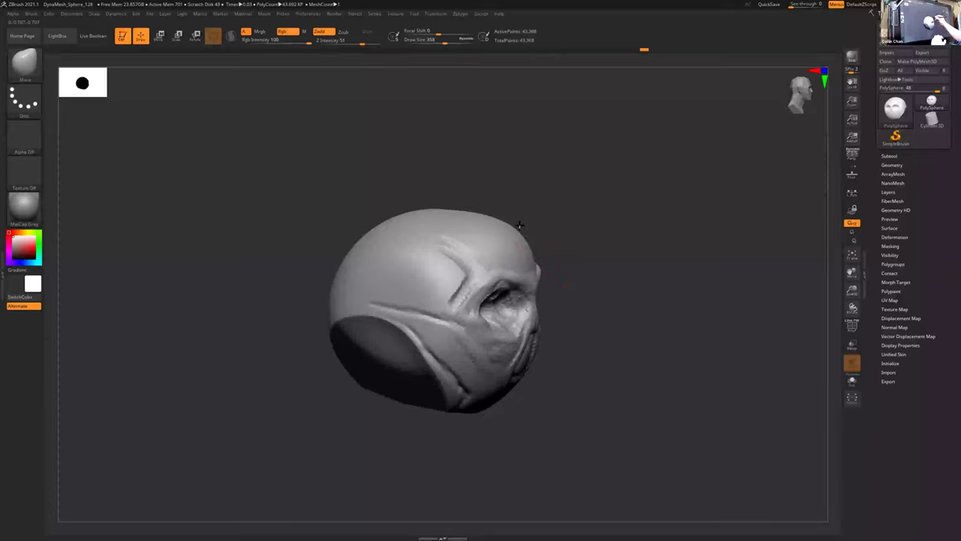
{"action": "left_click_drag", "start_coordinate": [560, 355], "coordinate": [545, 339]}
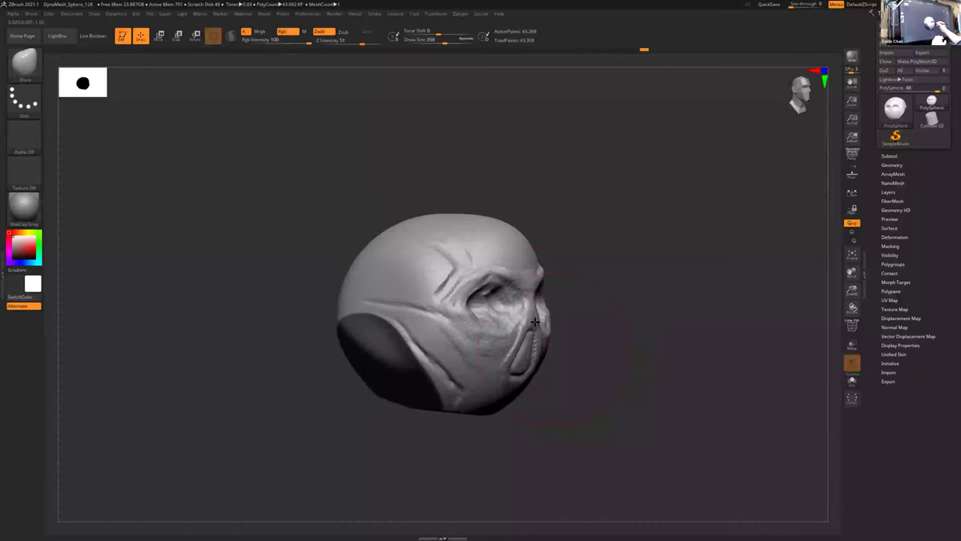
{"action": "left_click_drag", "start_coordinate": [552, 375], "coordinate": [492, 372]}
- Reduce the Move brush's draw size to 104 and pull the nose forward, shaping its bridge below the brow
{"action": "key", "text": "s"}
{"action": "left_click_drag", "start_coordinate": [607, 391], "coordinate": [591, 385]}
{"action": "left_click_drag", "start_coordinate": [590, 389], "coordinate": [606, 379]}
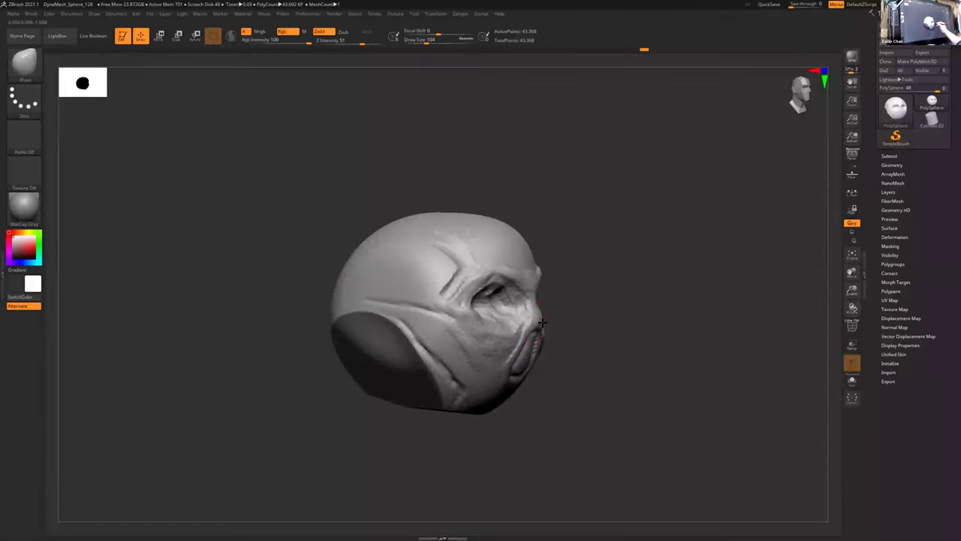
{"action": "left_click_drag", "start_coordinate": [545, 316], "coordinate": [536, 286]}
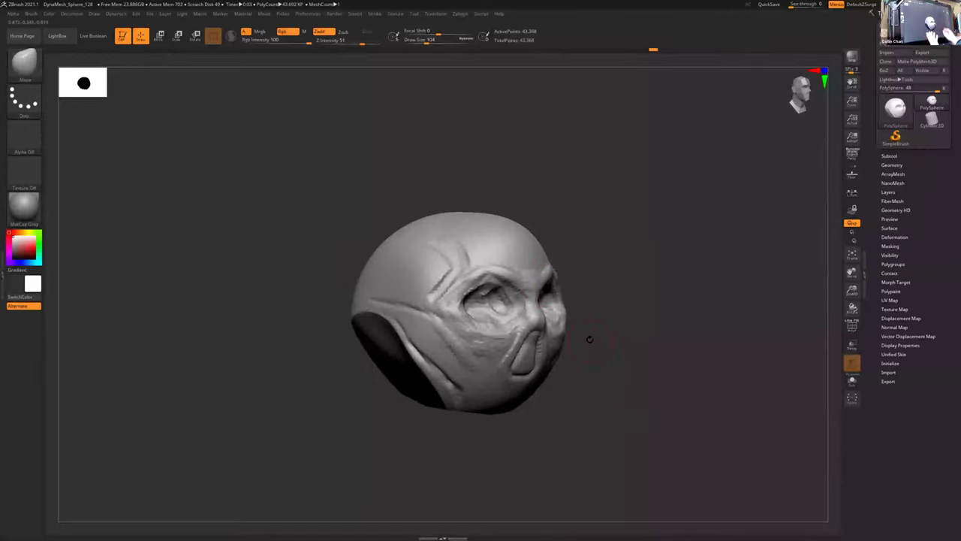
{"action": "mouse_move", "coordinate": [566, 339]}
{"action": "left_mouse_down"}
{"action": "mouse_move", "coordinate": [560, 321]}
{"action": "mouse_move", "coordinate": [573, 349]}
{"action": "mouse_move", "coordinate": [550, 317]}
{"action": "left_mouse_up"}
{"action": "mouse_move", "coordinate": [603, 367]}
{"action": "left_mouse_down"}
{"action": "mouse_move", "coordinate": [557, 395]}
{"action": "mouse_move", "coordinate": [536, 393]}
{"action": "mouse_move", "coordinate": [573, 368]}
{"action": "mouse_move", "coordinate": [571, 375]}
{"action": "left_mouse_up"}
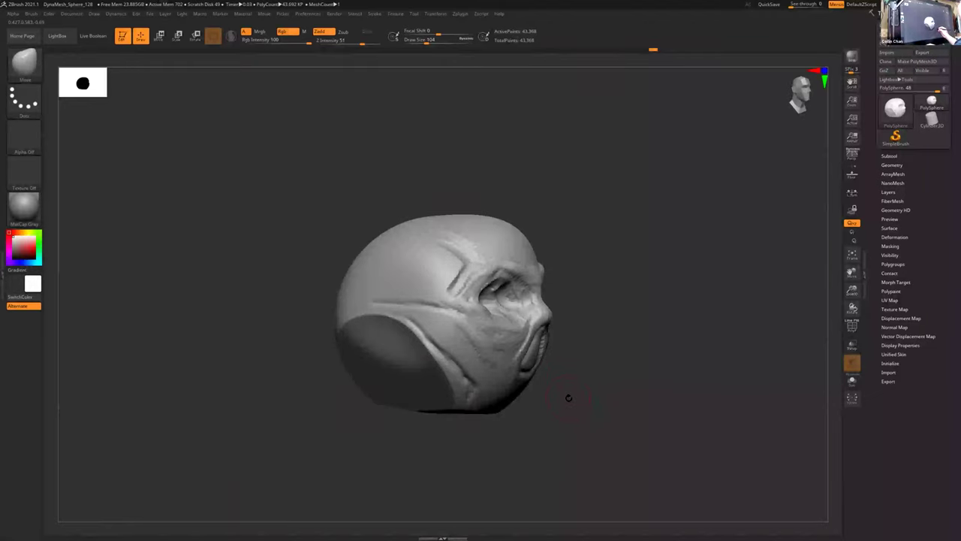
- Set the Move brush's draw size to 217 and reshape the lower face around the nose base and chin
{"action": "key", "text": "s"}
{"action": "left_click_drag", "start_coordinate": [566, 402], "coordinate": [575, 403]}
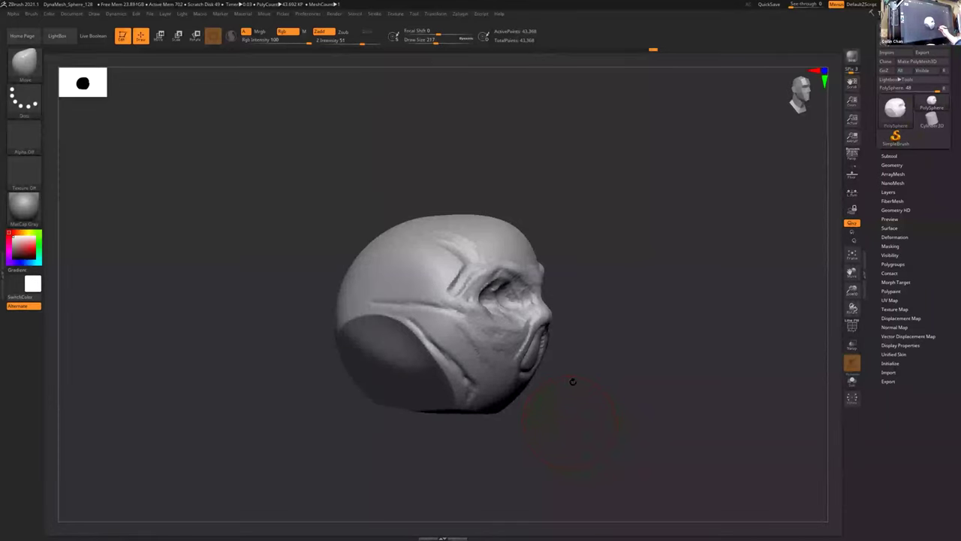
{"action": "mouse_move", "coordinate": [569, 388]}
{"action": "left_mouse_down"}
{"action": "mouse_move", "coordinate": [536, 368]}
{"action": "mouse_move", "coordinate": [545, 319]}
{"action": "mouse_move", "coordinate": [545, 343]}
{"action": "mouse_move", "coordinate": [562, 351]}
{"action": "left_mouse_up"}
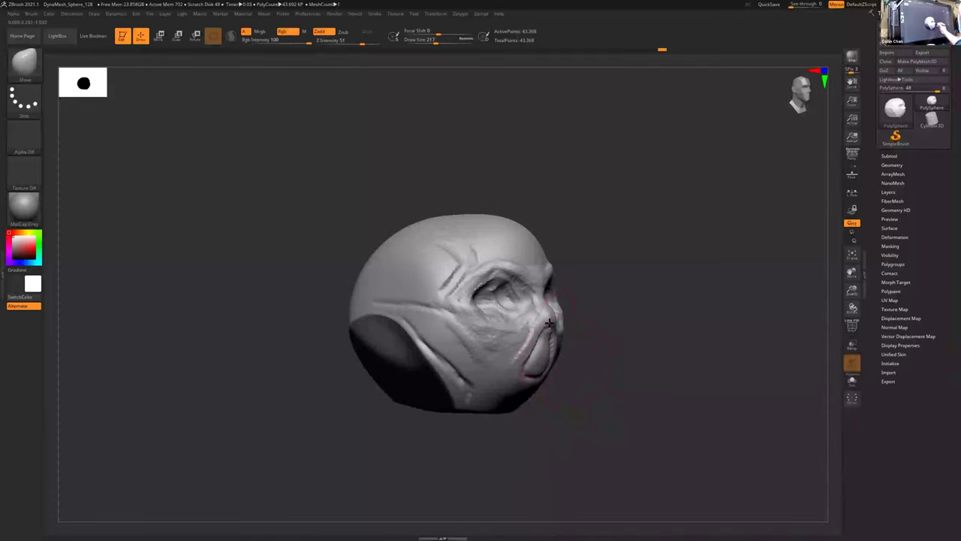
{"action": "left_click_drag", "start_coordinate": [573, 384], "coordinate": [564, 344]}
{"action": "left_click_drag", "start_coordinate": [536, 389], "coordinate": [532, 415]}
{"action": "mouse_move", "coordinate": [447, 370]}
{"action": "left_mouse_down"}
{"action": "mouse_move", "coordinate": [467, 391]}
{"action": "mouse_move", "coordinate": [607, 361]}
{"action": "mouse_move", "coordinate": [598, 349]}
{"action": "mouse_move", "coordinate": [629, 367]}
{"action": "left_mouse_up"}
- Raise the draw size to 408 and push the mirrored sides of the cranium inward to narrow the head
{"action": "key", "text": "s"}
{"action": "left_click_drag", "start_coordinate": [645, 335], "coordinate": [656, 335]}
{"action": "left_click_drag", "start_coordinate": [588, 232], "coordinate": [555, 228]}
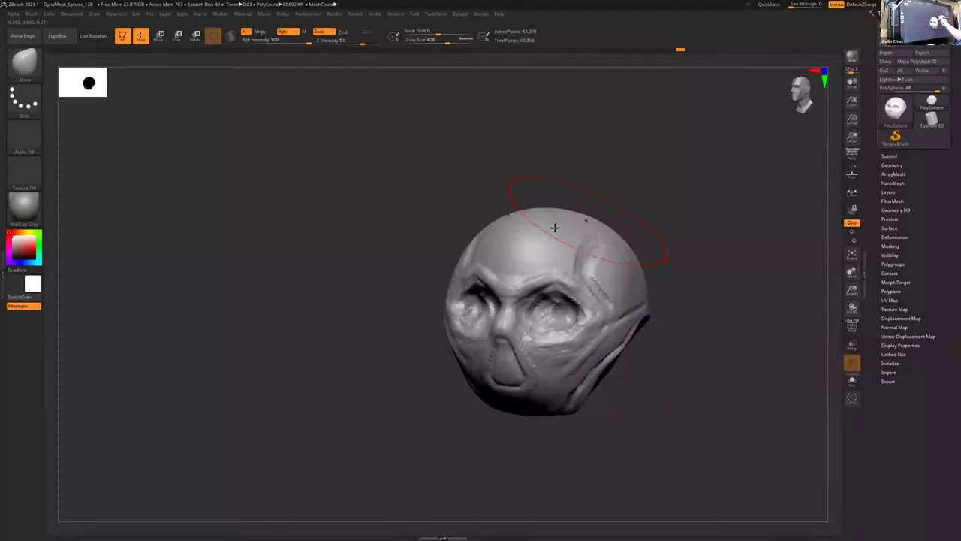
{"action": "left_click_drag", "start_coordinate": [622, 359], "coordinate": [591, 348]}
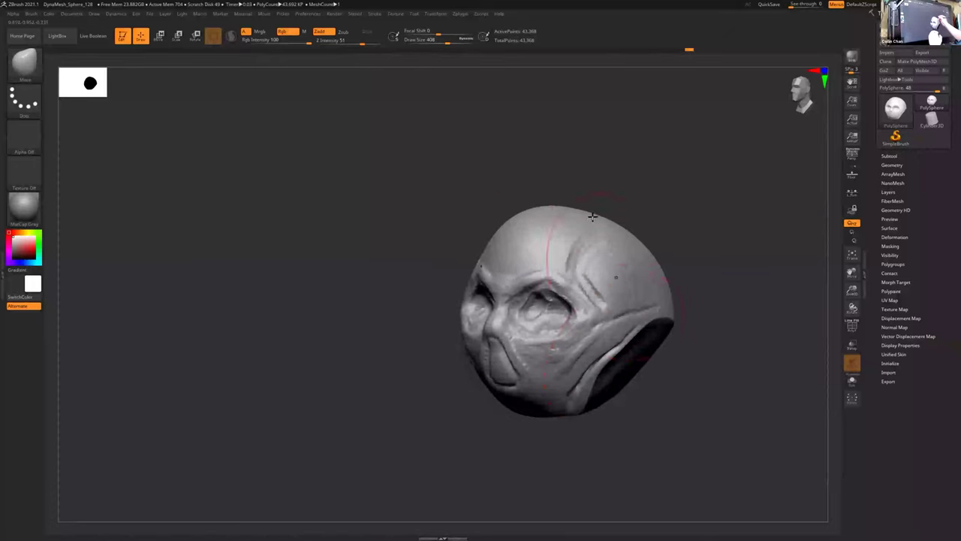
{"action": "mouse_move", "coordinate": [661, 330]}
{"action": "left_mouse_down"}
{"action": "mouse_move", "coordinate": [710, 346]}
{"action": "mouse_move", "coordinate": [700, 356]}
{"action": "mouse_move", "coordinate": [579, 356]}
{"action": "mouse_move", "coordinate": [585, 380]}
{"action": "left_mouse_up"}
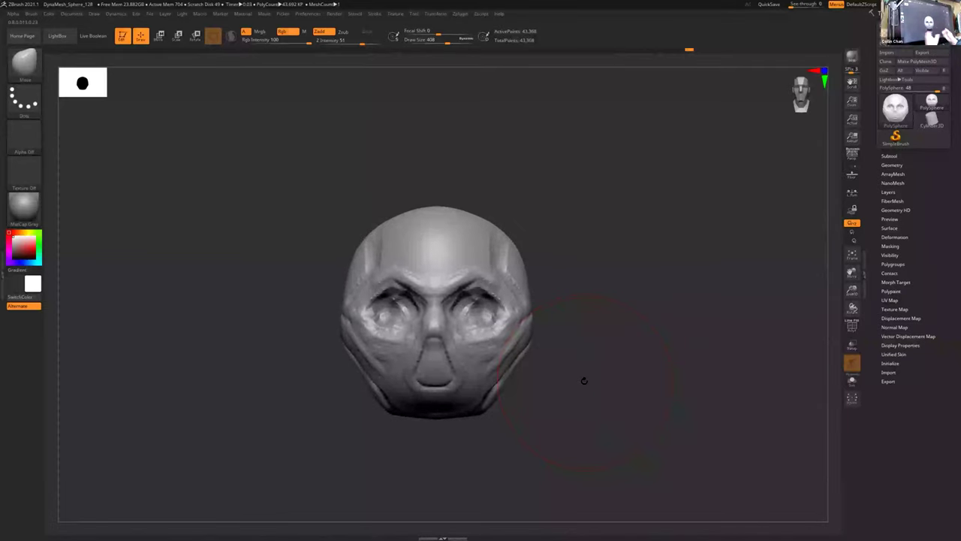
{"action": "left_click_drag", "start_coordinate": [507, 242], "coordinate": [498, 241]}
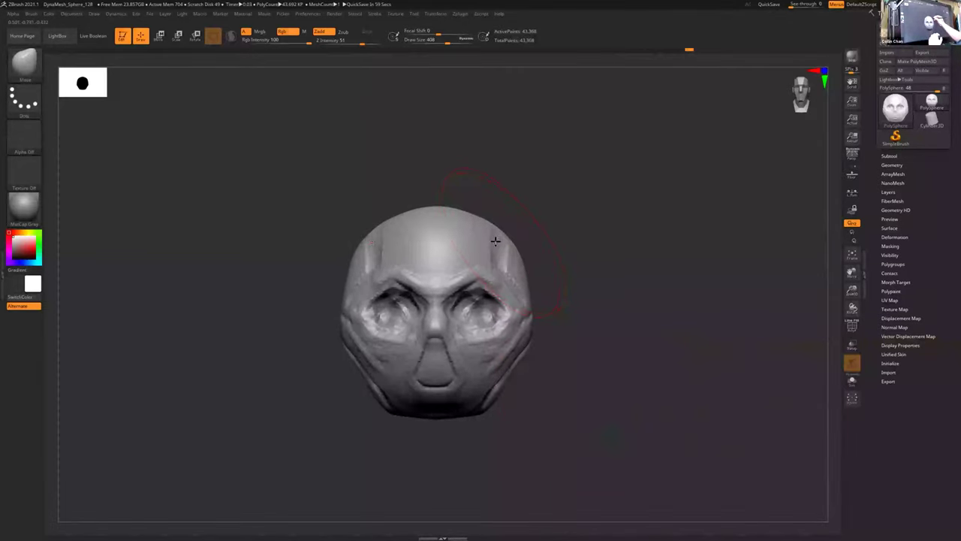
- Reshape the forehead, crown and back of the skull in profile with the large Move brush
{"action": "mouse_move", "coordinate": [575, 381]}
{"action": "right_mouse_down"}
{"action": "mouse_move", "coordinate": [605, 392]}
{"action": "mouse_move", "coordinate": [506, 244]}
{"action": "right_mouse_up"}
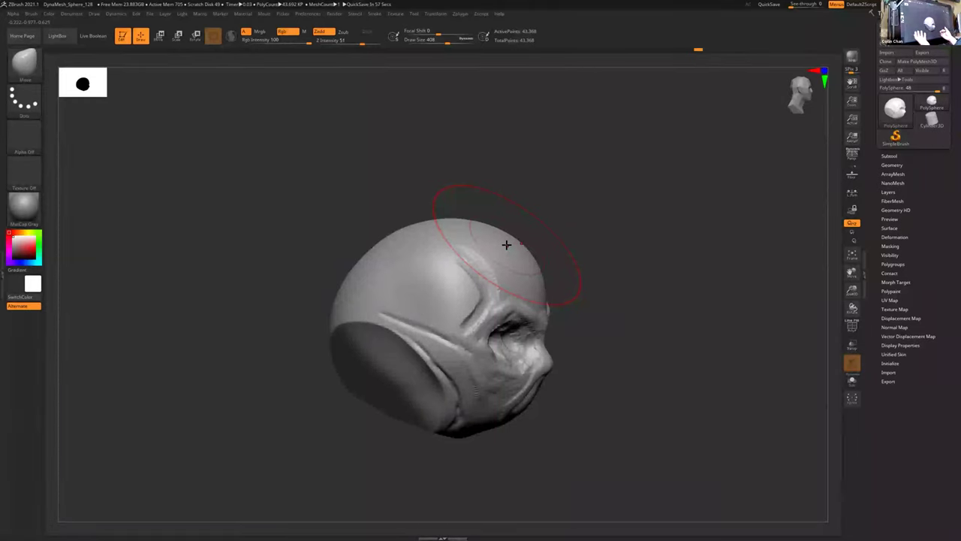
{"action": "mouse_move", "coordinate": [576, 371]}
{"action": "left_mouse_down"}
{"action": "mouse_move", "coordinate": [560, 364]}
{"action": "mouse_move", "coordinate": [575, 350]}
{"action": "mouse_move", "coordinate": [564, 357]}
{"action": "mouse_move", "coordinate": [429, 271]}
{"action": "left_mouse_up"}
{"action": "mouse_move", "coordinate": [418, 251]}
{"action": "right_mouse_down"}
{"action": "mouse_move", "coordinate": [534, 318]}
{"action": "mouse_move", "coordinate": [503, 259]}
{"action": "right_mouse_up"}
{"action": "mouse_move", "coordinate": [491, 236]}
{"action": "left_mouse_down"}
{"action": "mouse_move", "coordinate": [581, 323]}
{"action": "mouse_move", "coordinate": [686, 358]}
{"action": "mouse_move", "coordinate": [674, 368]}
{"action": "mouse_move", "coordinate": [650, 354]}
{"action": "mouse_move", "coordinate": [725, 253]}
{"action": "mouse_move", "coordinate": [694, 218]}
{"action": "mouse_move", "coordinate": [514, 161]}
{"action": "mouse_move", "coordinate": [568, 361]}
{"action": "mouse_move", "coordinate": [583, 339]}
{"action": "mouse_move", "coordinate": [487, 315]}
{"action": "left_mouse_up"}
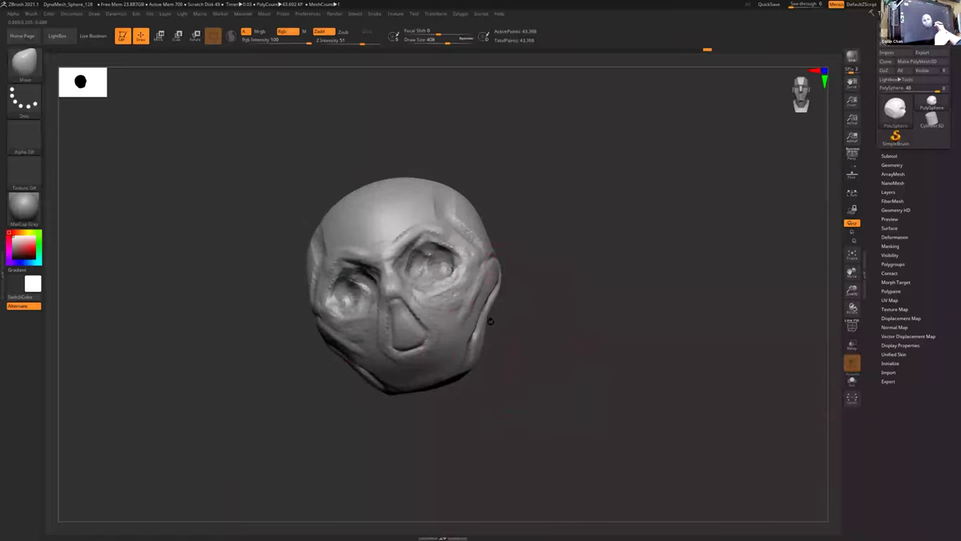
{"action": "left_click_drag", "start_coordinate": [489, 321], "coordinate": [579, 302]}
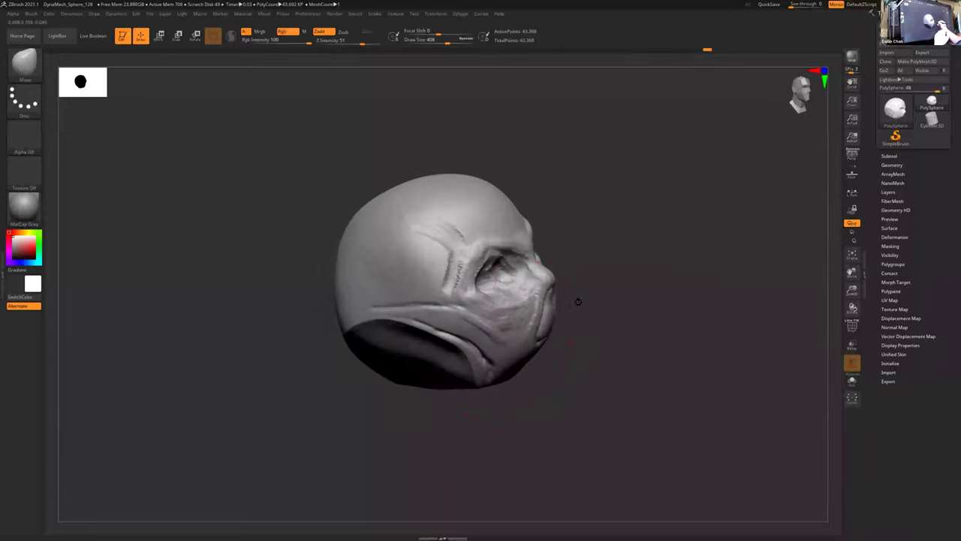
{"action": "mouse_move", "coordinate": [519, 403]}
{"action": "left_mouse_down"}
{"action": "mouse_move", "coordinate": [500, 397]}
{"action": "mouse_move", "coordinate": [564, 391]}
{"action": "mouse_move", "coordinate": [557, 407]}
{"action": "mouse_move", "coordinate": [539, 393]}
{"action": "left_mouse_up"}
- Switch to the ClayBuildup brush at draw size 116 and smooth out the stroke marks on the cheeks and temples
{"action": "key", "text": "b"}
{"action": "key", "text": "c"}
{"action": "key", "text": "b"}
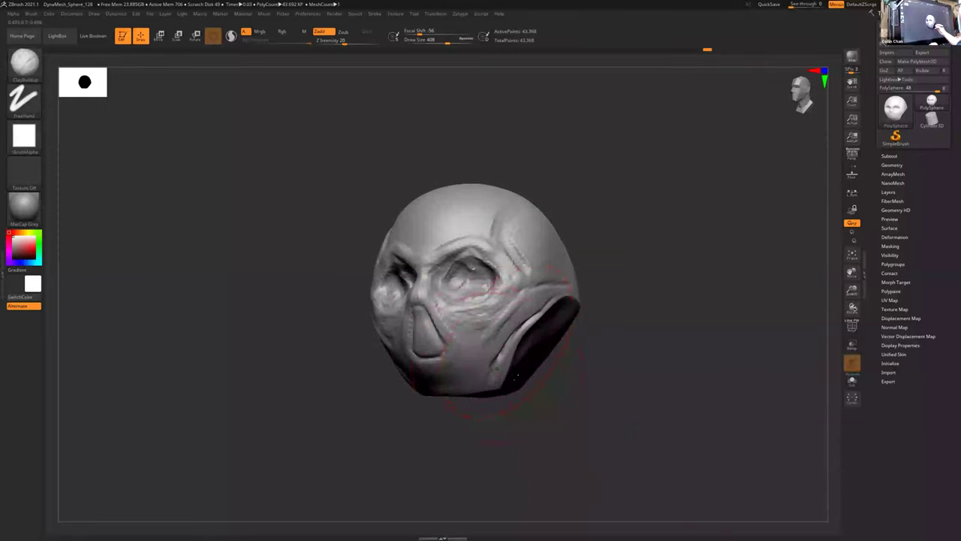
{"action": "key", "text": "s"}
{"action": "left_click_drag", "start_coordinate": [562, 404], "coordinate": [553, 408]}
{"action": "key", "text": "s"}
{"action": "left_click_drag", "start_coordinate": [553, 407], "coordinate": [538, 409]}
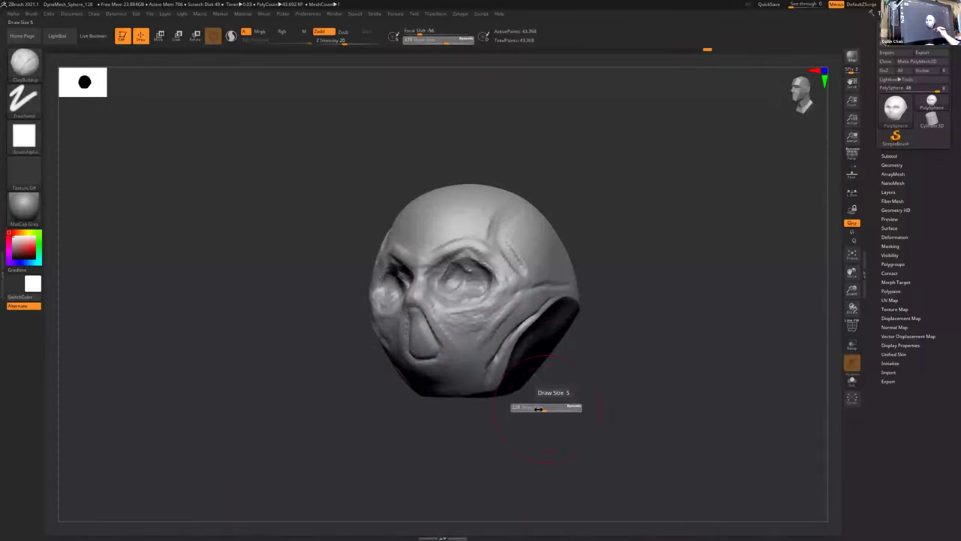
{"action": "key", "text": "shift"}
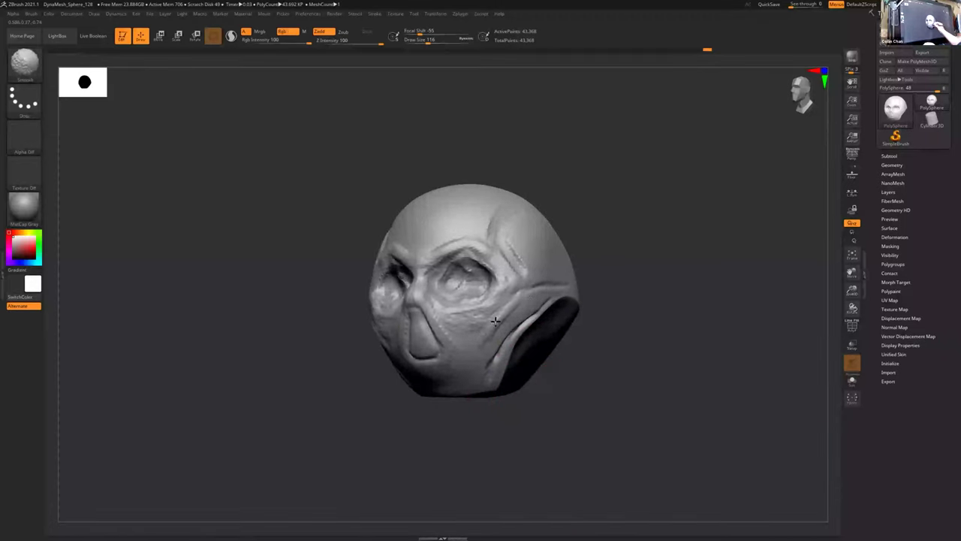
{"action": "mouse_move", "coordinate": [489, 327]}
{"action": "left_mouse_down", "text": "shift"}
{"action": "mouse_move", "coordinate": [494, 309]}
{"action": "mouse_move", "coordinate": [472, 326]}
{"action": "left_mouse_up", "text": "shift"}
{"action": "right_click_drag", "start_coordinate": [472, 326], "coordinate": [501, 290]}
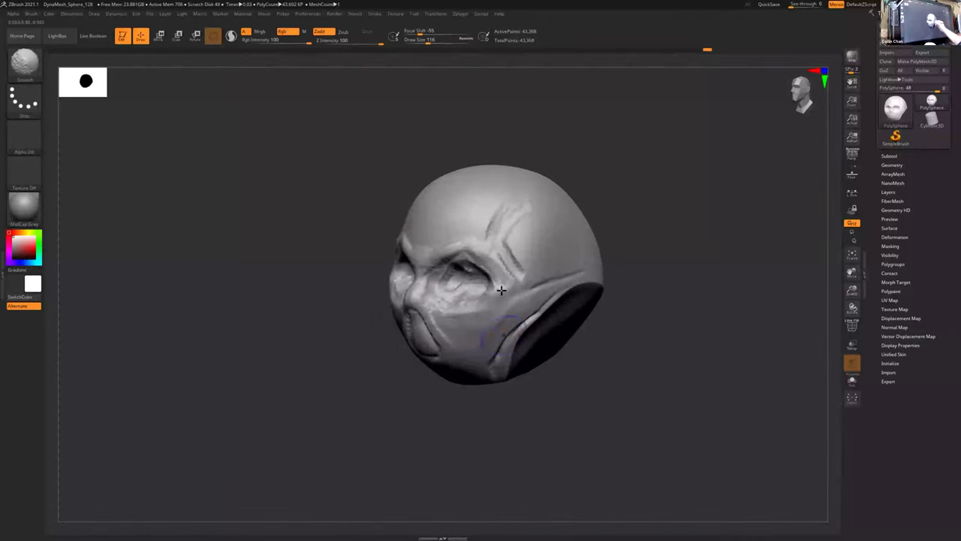
{"action": "left_click_drag", "start_coordinate": [513, 274], "coordinate": [507, 204], "text": "shift"}
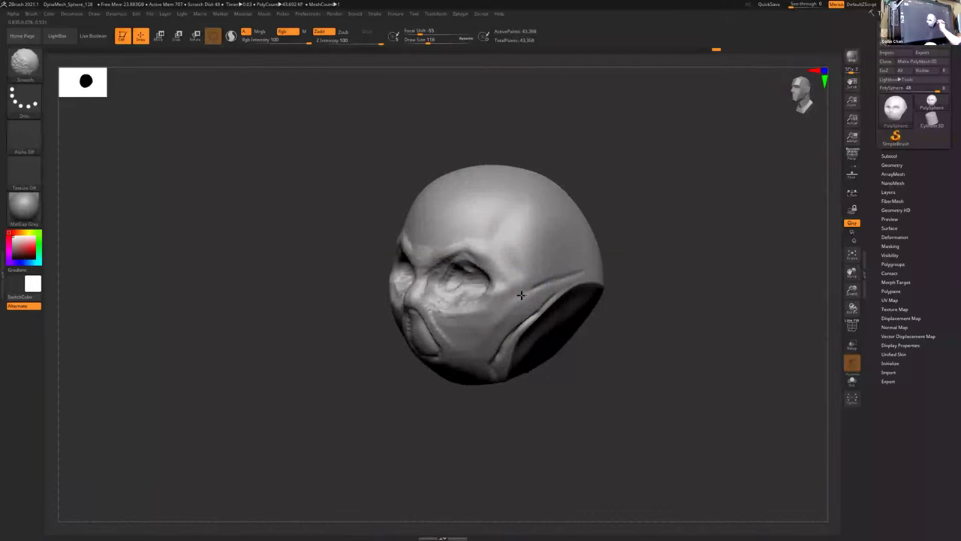
- Smooth the raised muzzle outline below the nose and around the mouth area
{"action": "right_click_drag", "start_coordinate": [565, 295], "coordinate": [518, 307]}
{"action": "mouse_move", "coordinate": [439, 339]}
{"action": "right_mouse_down"}
{"action": "mouse_move", "coordinate": [475, 330]}
{"action": "mouse_move", "coordinate": [504, 369]}
{"action": "mouse_move", "coordinate": [503, 348]}
{"action": "right_mouse_up"}
{"action": "left_click_drag", "start_coordinate": [431, 345], "coordinate": [437, 348], "text": "shift"}
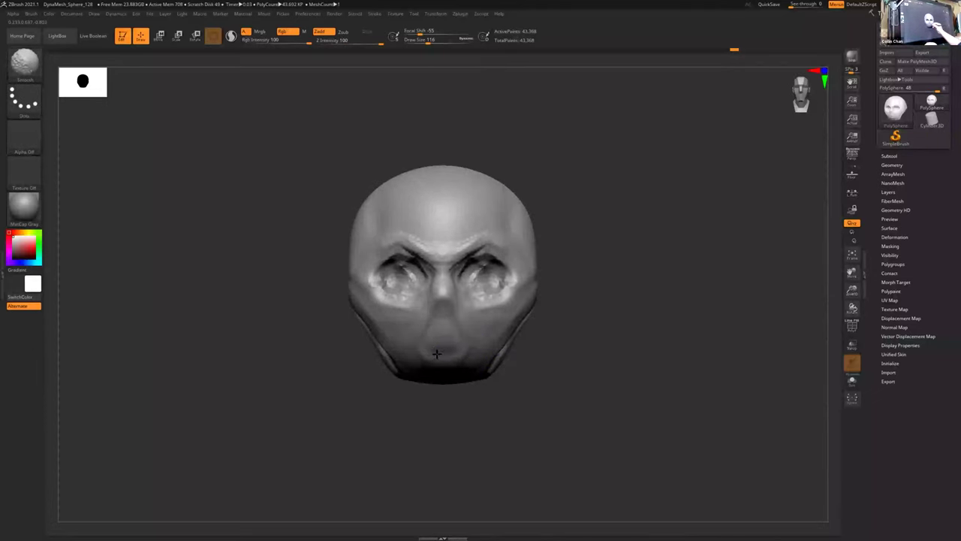
{"action": "right_click_drag", "start_coordinate": [511, 356], "coordinate": [513, 358]}
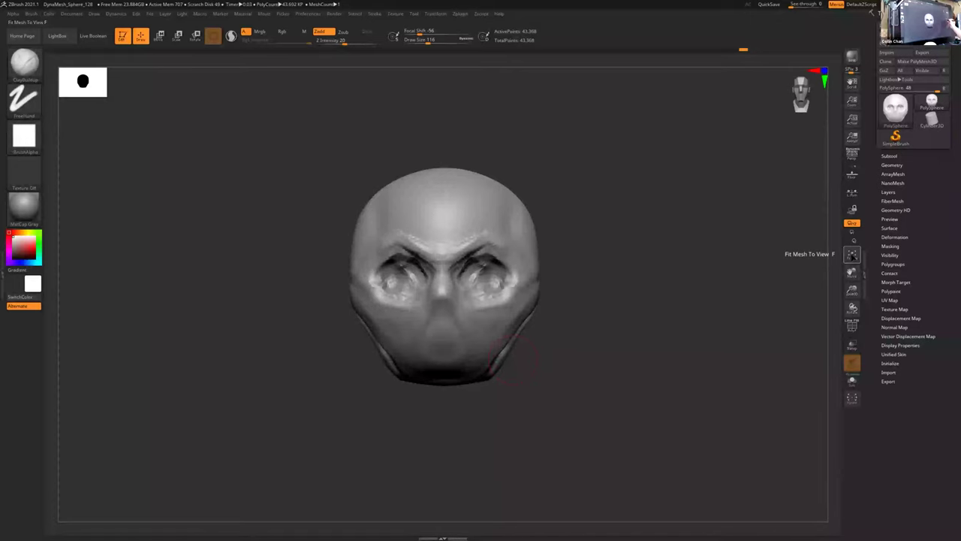
- Fit the head to the view and examine its planes from the front and both three-quarter sides
{"action": "left_click", "coordinate": [852, 254]}
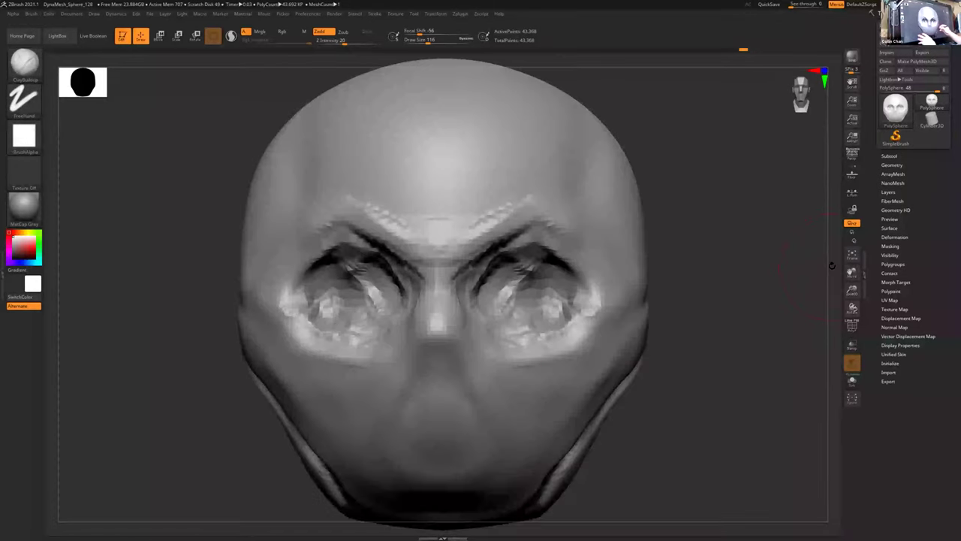
{"action": "left_click_drag", "start_coordinate": [678, 349], "coordinate": [601, 328], "text": "alt"}
{"action": "mouse_move", "coordinate": [851, 273]}
{"action": "left_mouse_down"}
{"action": "mouse_move", "coordinate": [736, 293]}
{"action": "mouse_move", "coordinate": [773, 309]}
{"action": "mouse_move", "coordinate": [832, 302]}
{"action": "mouse_move", "coordinate": [852, 271]}
{"action": "mouse_move", "coordinate": [728, 283]}
{"action": "mouse_move", "coordinate": [850, 271]}
{"action": "mouse_move", "coordinate": [783, 293]}
{"action": "mouse_move", "coordinate": [826, 283]}
{"action": "mouse_move", "coordinate": [807, 284]}
{"action": "left_mouse_up"}
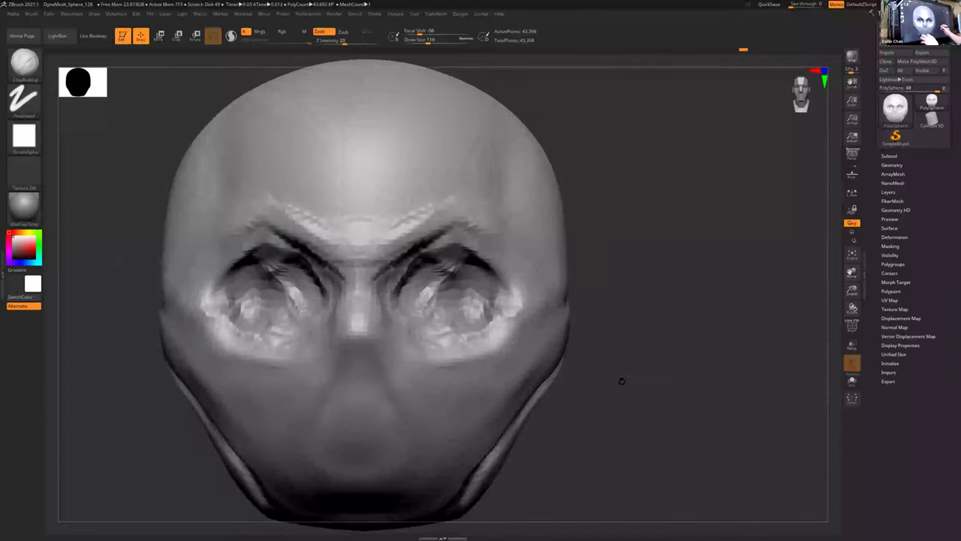
{"action": "key", "text": "ctrl"}
{"action": "right_click_drag", "start_coordinate": [650, 349], "coordinate": [644, 308], "text": "ctrl"}
{"action": "left_click_drag", "start_coordinate": [544, 394], "coordinate": [544, 394], "text": "shift"}
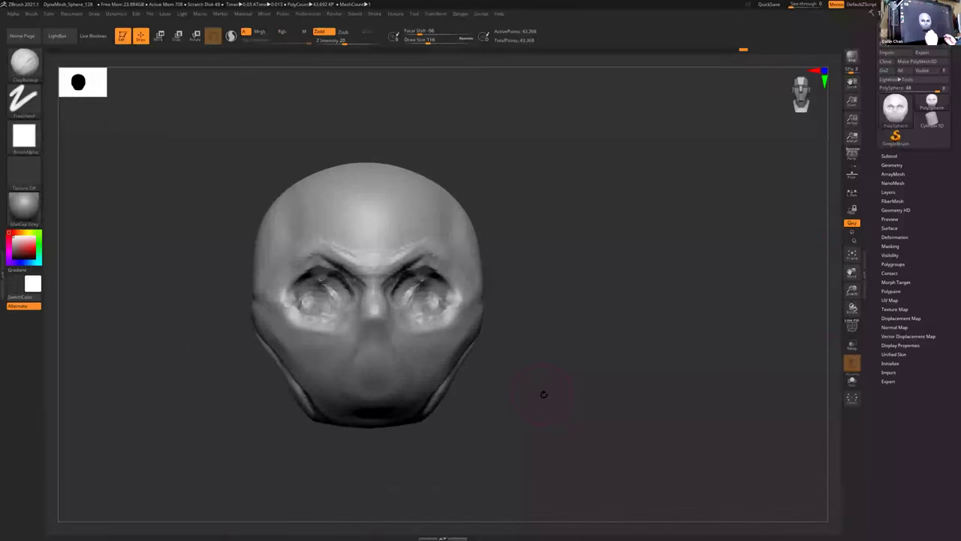
{"action": "mouse_move", "coordinate": [543, 334]}
{"action": "left_mouse_down"}
{"action": "mouse_move", "coordinate": [519, 358]}
{"action": "mouse_move", "coordinate": [528, 333]}
{"action": "mouse_move", "coordinate": [510, 337]}
{"action": "left_mouse_up"}
{"action": "left_click", "coordinate": [767, 324]}
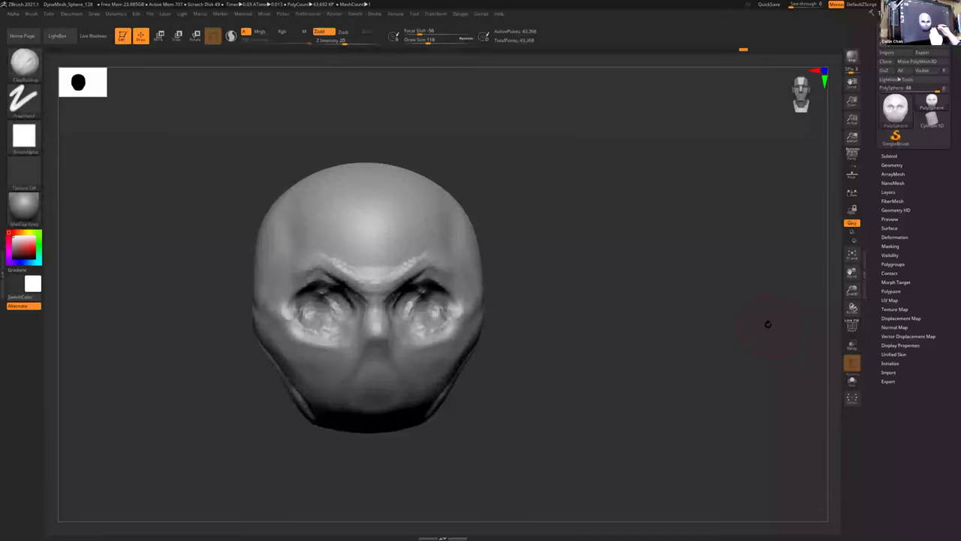
{"action": "mouse_move", "coordinate": [560, 344]}
{"action": "left_mouse_down"}
{"action": "mouse_move", "coordinate": [569, 337]}
{"action": "mouse_move", "coordinate": [556, 347]}
{"action": "left_mouse_up"}
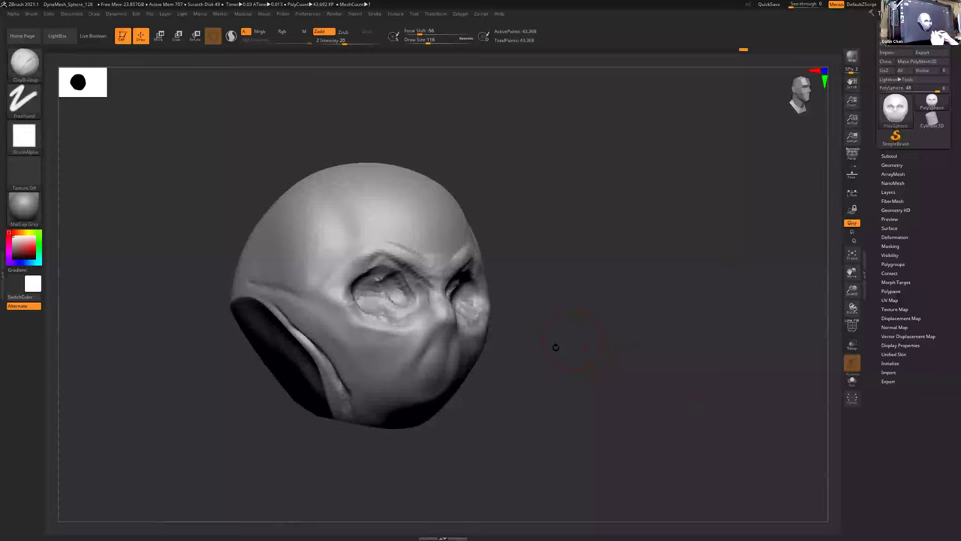
{"action": "mouse_move", "coordinate": [533, 383]}
{"action": "left_mouse_down"}
{"action": "mouse_move", "coordinate": [558, 368]}
{"action": "mouse_move", "coordinate": [558, 386]}
{"action": "mouse_move", "coordinate": [584, 366]}
{"action": "mouse_move", "coordinate": [536, 386]}
{"action": "mouse_move", "coordinate": [511, 380]}
{"action": "mouse_move", "coordinate": [525, 371]}
{"action": "mouse_move", "coordinate": [511, 365]}
{"action": "mouse_move", "coordinate": [459, 366]}
{"action": "mouse_move", "coordinate": [515, 380]}
{"action": "mouse_move", "coordinate": [502, 371]}
{"action": "mouse_move", "coordinate": [536, 364]}
{"action": "mouse_move", "coordinate": [497, 378]}
{"action": "mouse_move", "coordinate": [518, 328]}
{"action": "left_mouse_up"}
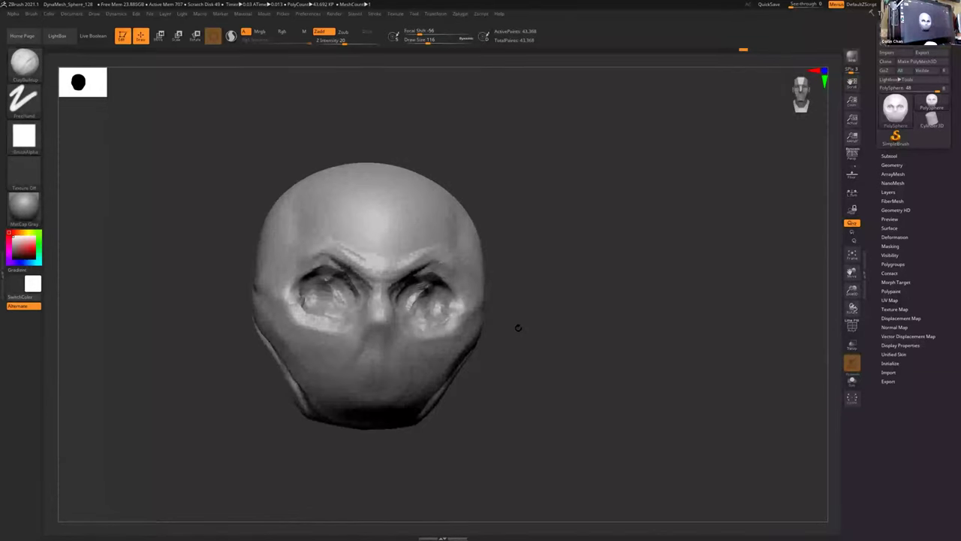
{"action": "mouse_move", "coordinate": [556, 352]}
{"action": "left_mouse_down"}
{"action": "mouse_move", "coordinate": [536, 356]}
{"action": "mouse_move", "coordinate": [558, 361]}
{"action": "left_mouse_up"}
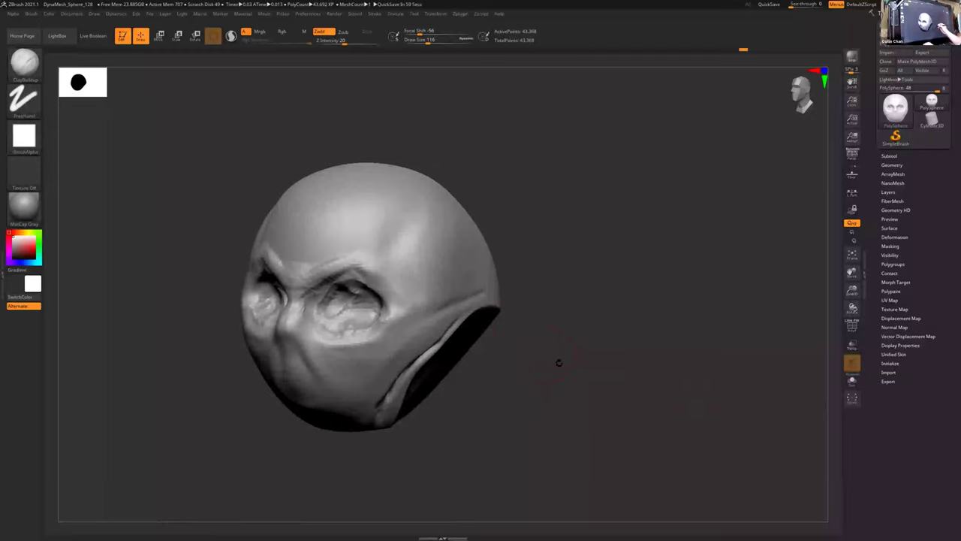
{"action": "right_click_drag", "start_coordinate": [665, 339], "coordinate": [659, 299], "text": "ctrl"}
{"action": "mouse_move", "coordinate": [566, 360]}
{"action": "left_mouse_down"}
{"action": "mouse_move", "coordinate": [568, 341]}
{"action": "mouse_move", "coordinate": [589, 349]}
{"action": "mouse_move", "coordinate": [508, 365]}
{"action": "mouse_move", "coordinate": [514, 385]}
{"action": "mouse_move", "coordinate": [541, 382]}
{"action": "mouse_move", "coordinate": [513, 399]}
{"action": "mouse_move", "coordinate": [520, 410]}
{"action": "mouse_move", "coordinate": [468, 365]}
{"action": "left_mouse_up"}
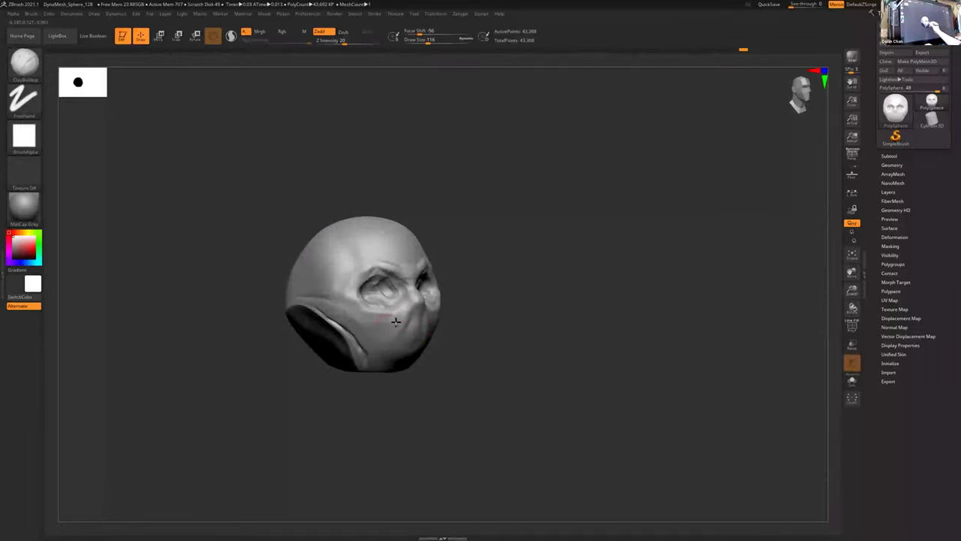
- Build up the mirrored cheekbone planes below the eye sockets with the ClayBuildup brush
{"action": "right_click_drag", "start_coordinate": [412, 329], "coordinate": [383, 313]}
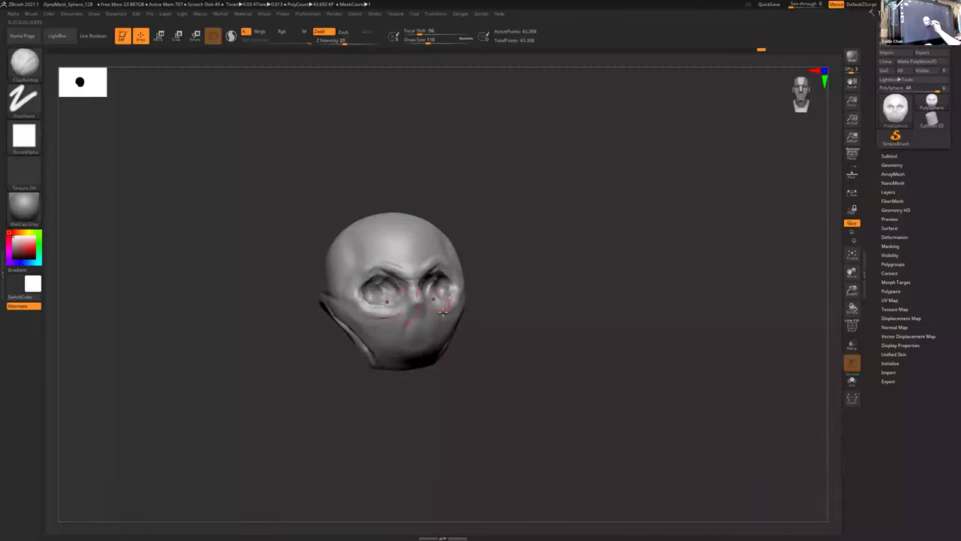
{"action": "right_click_drag", "start_coordinate": [447, 311], "coordinate": [438, 314]}
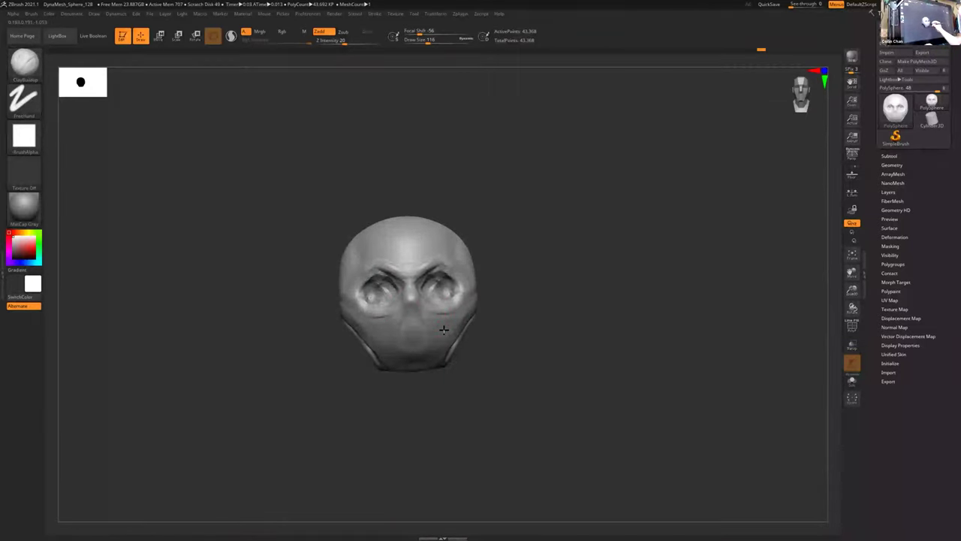
{"action": "right_click_drag", "start_coordinate": [444, 329], "coordinate": [403, 364]}
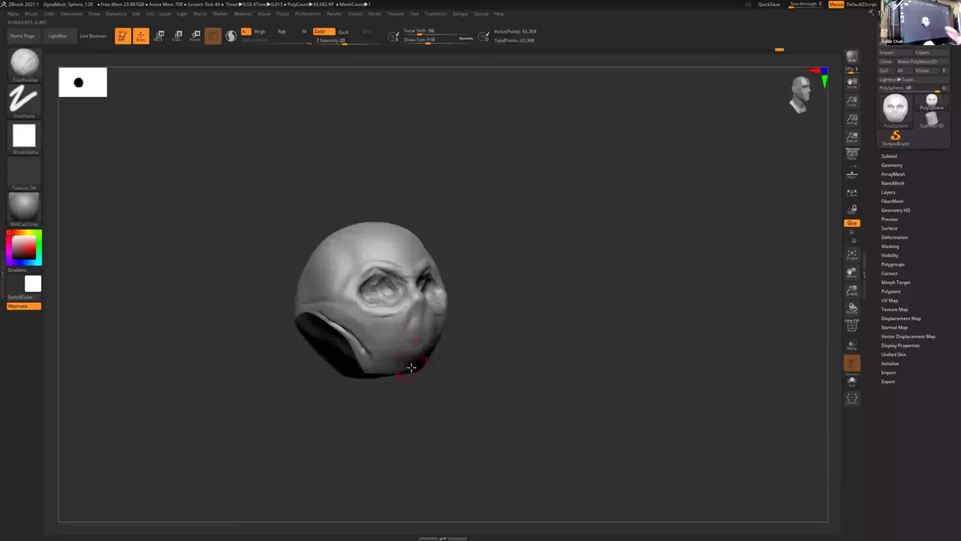
{"action": "mouse_move", "coordinate": [411, 367]}
{"action": "right_mouse_down"}
{"action": "mouse_move", "coordinate": [470, 373]}
{"action": "mouse_move", "coordinate": [461, 382]}
{"action": "mouse_move", "coordinate": [478, 369]}
{"action": "mouse_move", "coordinate": [489, 375]}
{"action": "mouse_move", "coordinate": [455, 367]}
{"action": "mouse_move", "coordinate": [467, 354]}
{"action": "mouse_move", "coordinate": [465, 361]}
{"action": "mouse_move", "coordinate": [404, 340]}
{"action": "right_mouse_up"}
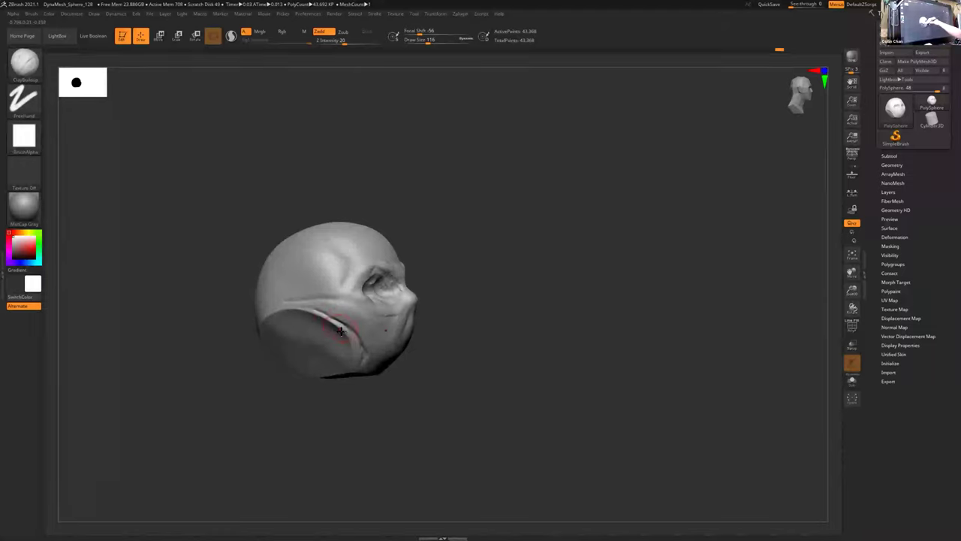
- Add clay along the ridge of the clipped side to fill in the rear edge of the jaw
{"action": "left_click_drag", "start_coordinate": [341, 331], "coordinate": [325, 320]}
{"action": "right_click_drag", "start_coordinate": [406, 374], "coordinate": [383, 368]}
{"action": "mouse_move", "coordinate": [348, 334]}
{"action": "left_mouse_down"}
{"action": "mouse_move", "coordinate": [342, 326]}
{"action": "mouse_move", "coordinate": [351, 343]}
{"action": "left_mouse_up"}
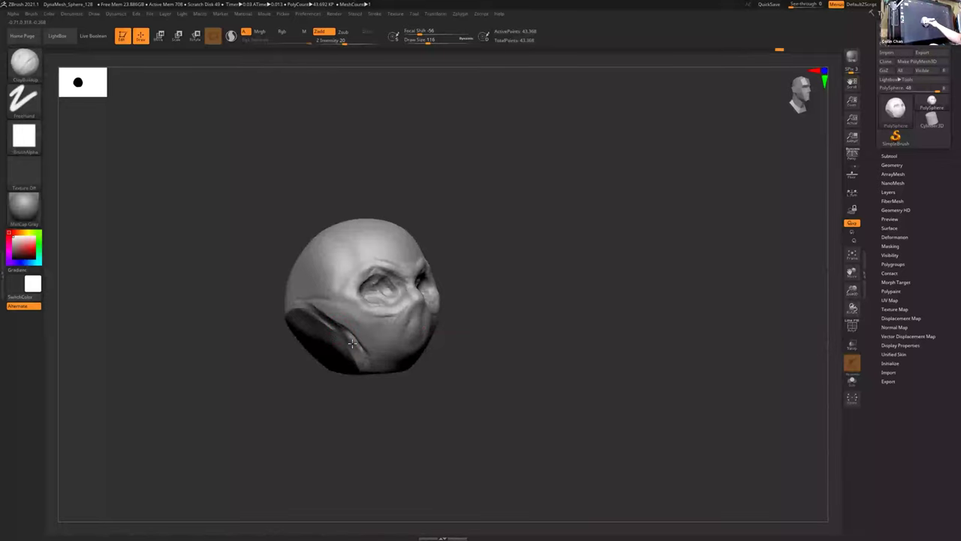
{"action": "right_click_drag", "start_coordinate": [437, 389], "coordinate": [430, 374]}
- Build up the mouth and chin forms on the lower face with ClayBuildup strokes
{"action": "left_click_drag", "start_coordinate": [429, 332], "coordinate": [410, 344]}
{"action": "right_click_drag", "start_coordinate": [440, 356], "coordinate": [435, 363]}
{"action": "left_click_drag", "start_coordinate": [401, 350], "coordinate": [390, 345]}
{"action": "mouse_move", "coordinate": [433, 360]}
{"action": "right_mouse_down"}
{"action": "mouse_move", "coordinate": [473, 342]}
{"action": "mouse_move", "coordinate": [459, 344]}
{"action": "right_mouse_up"}
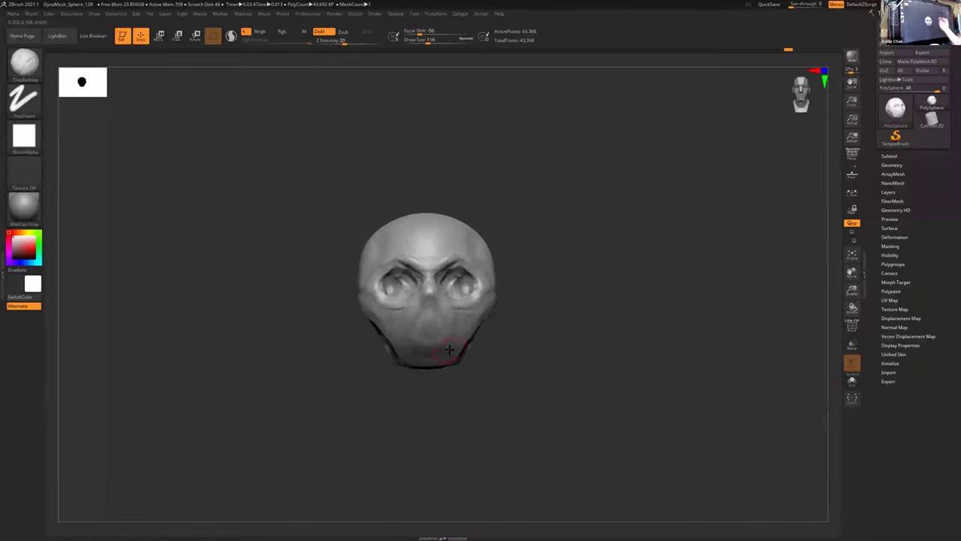
{"action": "right_click_drag", "start_coordinate": [500, 373], "coordinate": [435, 351]}
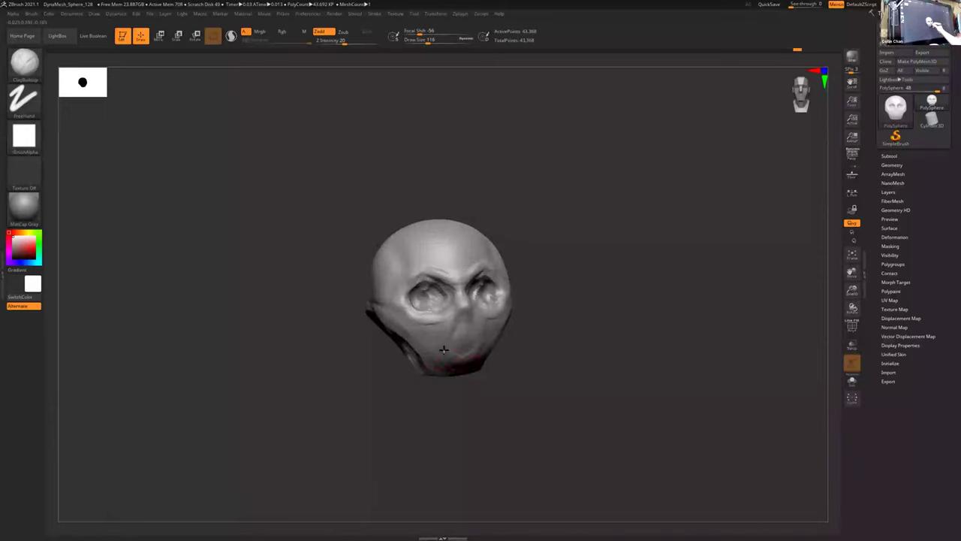
{"action": "right_click_drag", "start_coordinate": [509, 351], "coordinate": [485, 372]}
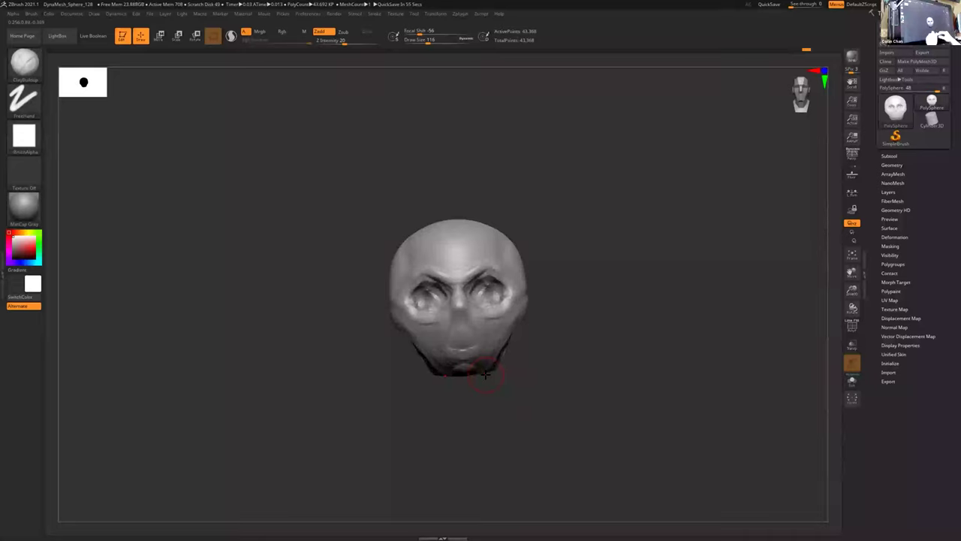
{"action": "mouse_move", "coordinate": [500, 343]}
{"action": "right_mouse_down"}
{"action": "mouse_move", "coordinate": [507, 348]}
{"action": "mouse_move", "coordinate": [492, 346]}
{"action": "right_mouse_up"}
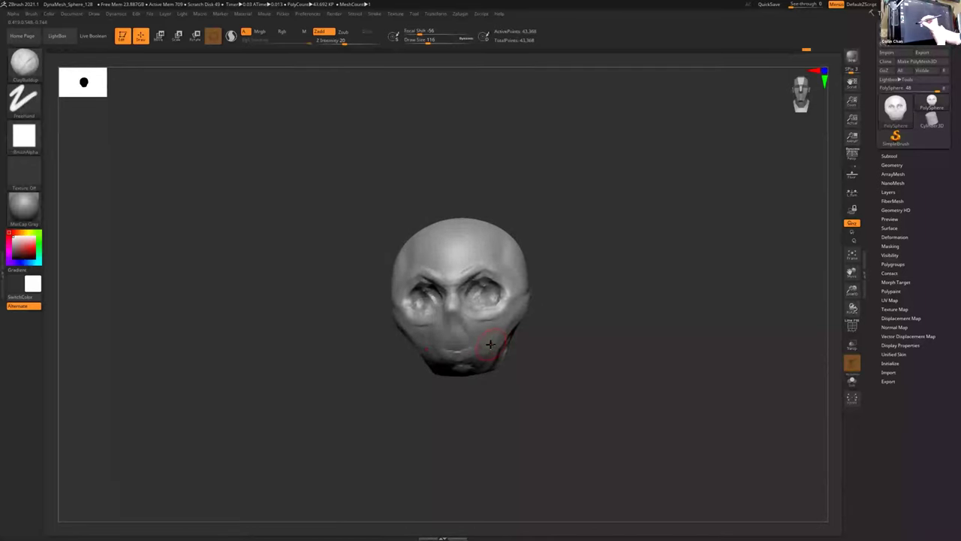
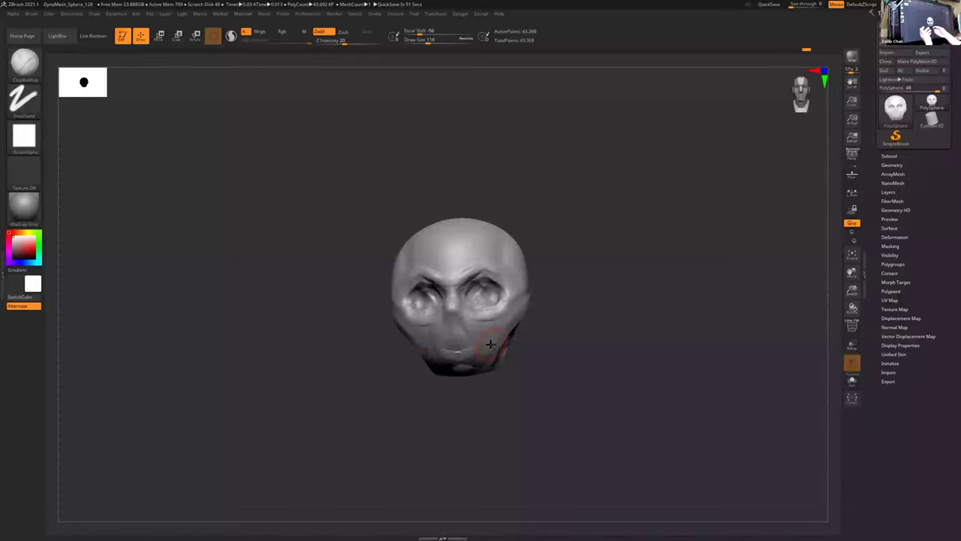
- Build up the side plane of the jaw with clay strokes across the clipped area
{"action": "mouse_move", "coordinate": [549, 339]}
{"action": "left_mouse_down"}
{"action": "mouse_move", "coordinate": [558, 335]}
{"action": "mouse_move", "coordinate": [564, 353]}
{"action": "mouse_move", "coordinate": [548, 349]}
{"action": "mouse_move", "coordinate": [554, 378]}
{"action": "mouse_move", "coordinate": [540, 373]}
{"action": "left_mouse_up"}
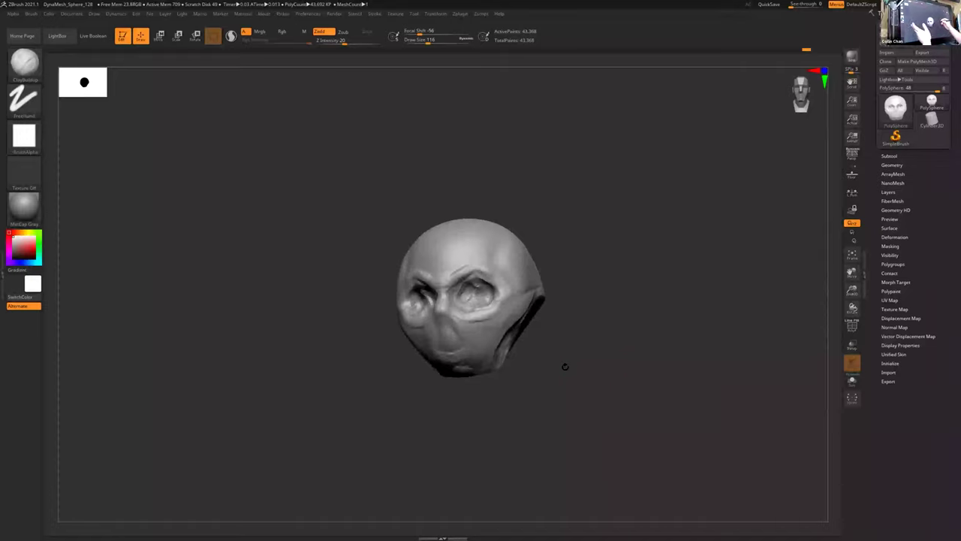
{"action": "mouse_move", "coordinate": [584, 339]}
{"action": "left_mouse_down"}
{"action": "mouse_move", "coordinate": [584, 358]}
{"action": "mouse_move", "coordinate": [574, 343]}
{"action": "left_mouse_up"}
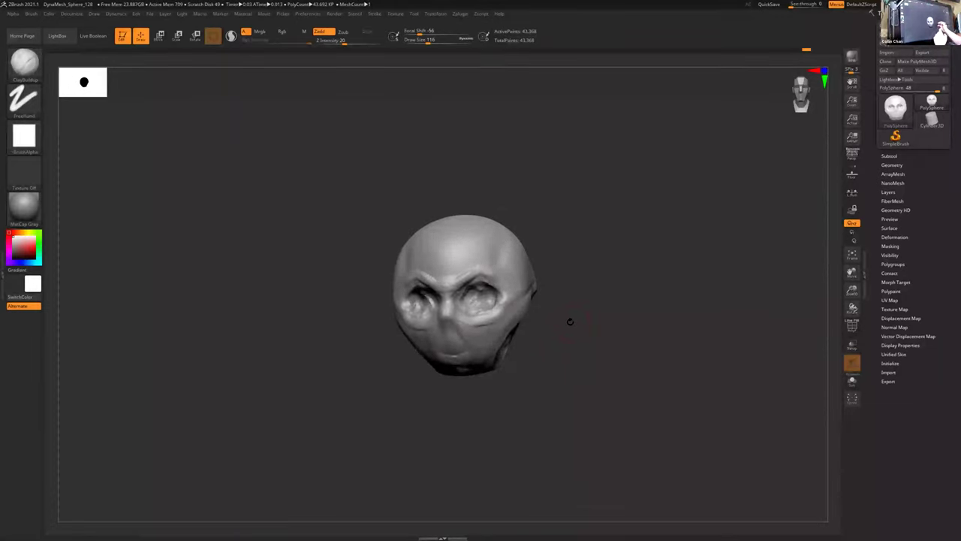
{"action": "mouse_move", "coordinate": [566, 318]}
{"action": "left_mouse_down", "text": "alt"}
{"action": "mouse_move", "coordinate": [538, 322]}
{"action": "mouse_move", "coordinate": [590, 316]}
{"action": "mouse_move", "coordinate": [497, 322]}
{"action": "mouse_move", "coordinate": [503, 326]}
{"action": "mouse_move", "coordinate": [503, 280]}
{"action": "mouse_move", "coordinate": [446, 329]}
{"action": "mouse_move", "coordinate": [509, 315]}
{"action": "left_mouse_up", "text": "alt"}
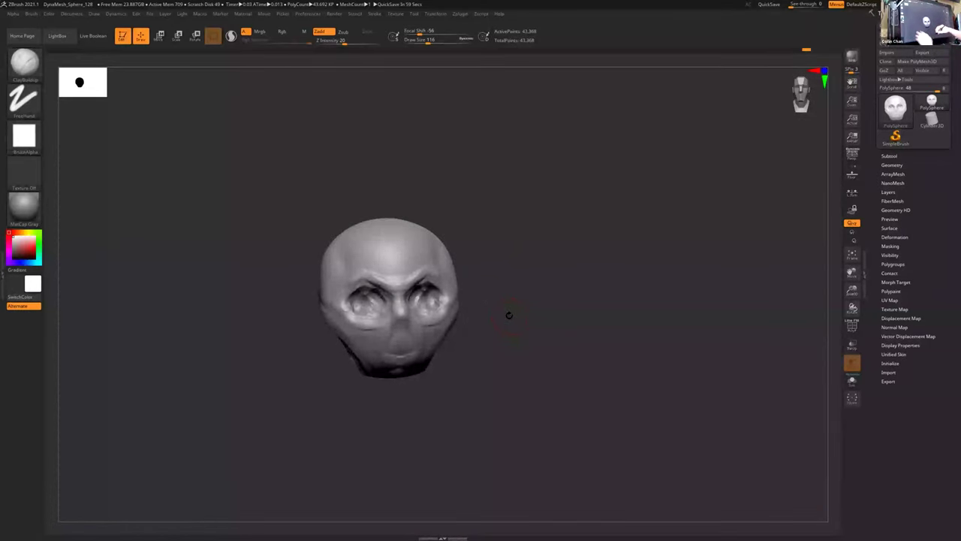
{"action": "mouse_move", "coordinate": [508, 334]}
{"action": "left_mouse_down"}
{"action": "mouse_move", "coordinate": [511, 326]}
{"action": "mouse_move", "coordinate": [493, 328]}
{"action": "mouse_move", "coordinate": [511, 328]}
{"action": "mouse_move", "coordinate": [503, 340]}
{"action": "mouse_move", "coordinate": [495, 328]}
{"action": "mouse_move", "coordinate": [556, 311]}
{"action": "mouse_move", "coordinate": [506, 339]}
{"action": "mouse_move", "coordinate": [500, 329]}
{"action": "mouse_move", "coordinate": [461, 359]}
{"action": "mouse_move", "coordinate": [461, 372]}
{"action": "mouse_move", "coordinate": [472, 314]}
{"action": "left_mouse_up"}
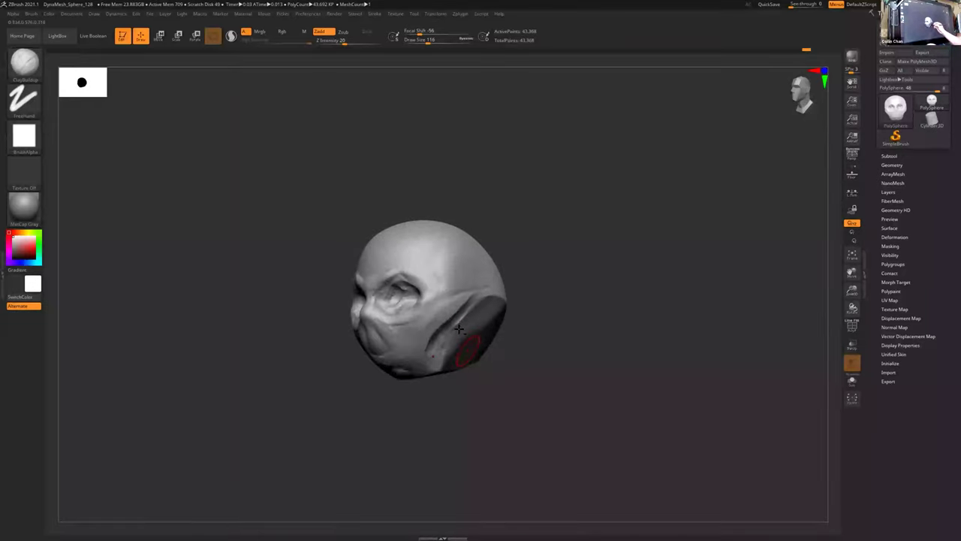
{"action": "mouse_move", "coordinate": [487, 350]}
{"action": "left_mouse_down"}
{"action": "mouse_move", "coordinate": [480, 367]}
{"action": "mouse_move", "coordinate": [475, 362]}
{"action": "left_mouse_up"}
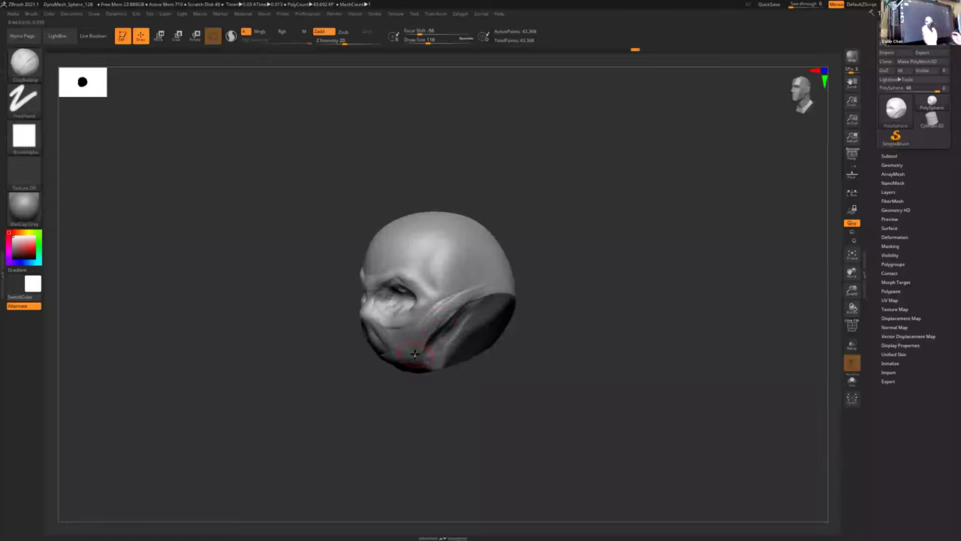
- Add clay to the front of the face around the nose and cheeks
{"action": "mouse_move", "coordinate": [515, 387]}
{"action": "left_mouse_down"}
{"action": "mouse_move", "coordinate": [514, 374]}
{"action": "mouse_move", "coordinate": [478, 384]}
{"action": "left_mouse_up"}
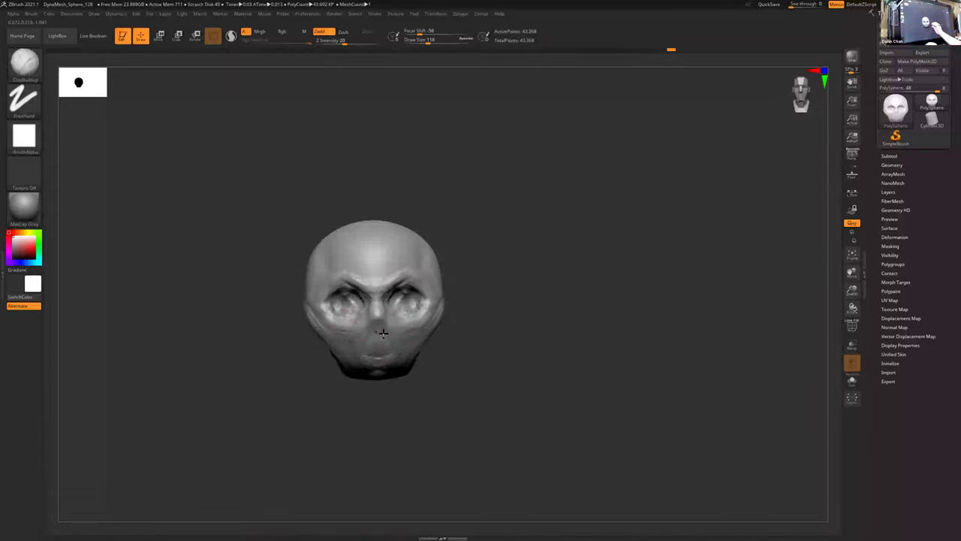
{"action": "left_click_drag", "start_coordinate": [431, 342], "coordinate": [413, 340]}
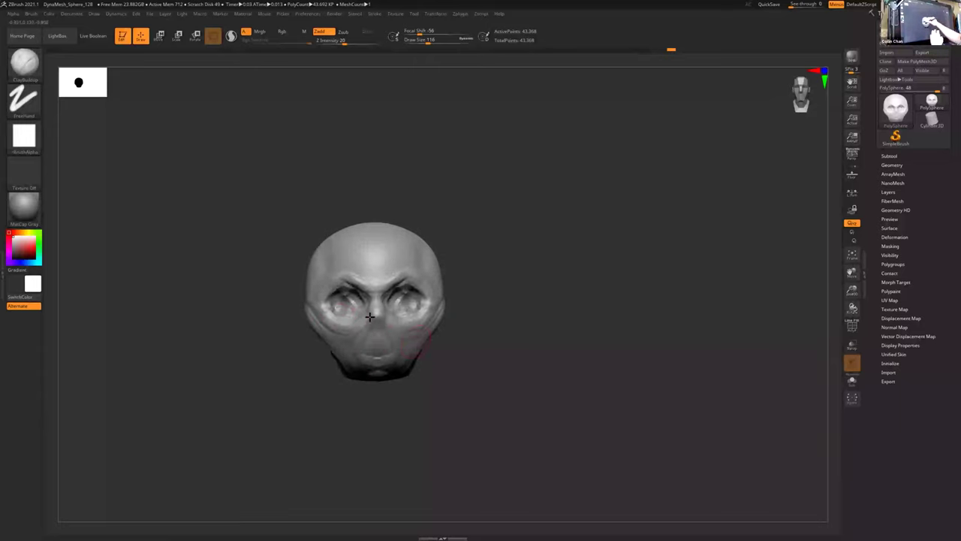
{"action": "right_click_drag", "start_coordinate": [428, 329], "coordinate": [328, 311]}
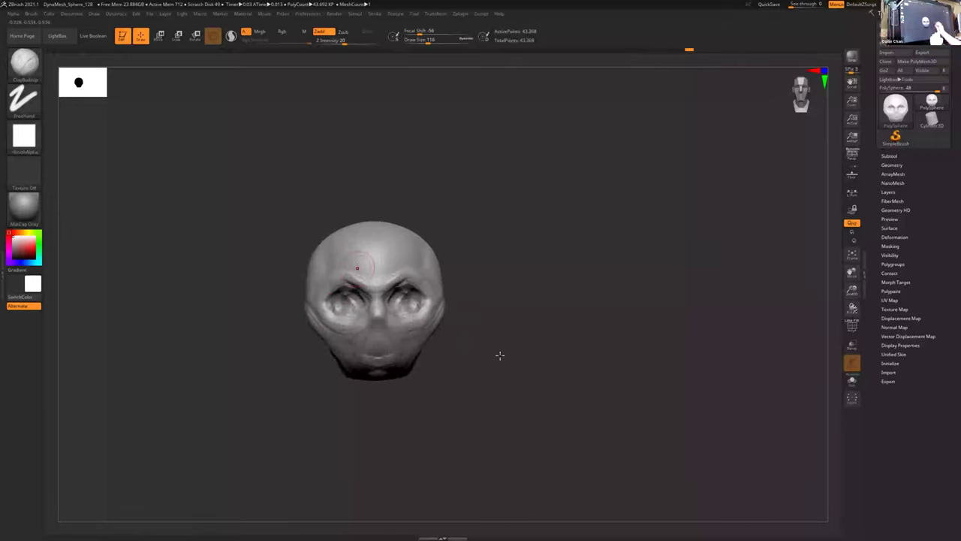
- Build up the temple ridges and outer brow corners beside the eye sockets with ClayBuildup
{"action": "left_click_drag", "start_coordinate": [500, 356], "coordinate": [480, 365]}
{"action": "left_click_drag", "start_coordinate": [397, 255], "coordinate": [391, 275]}
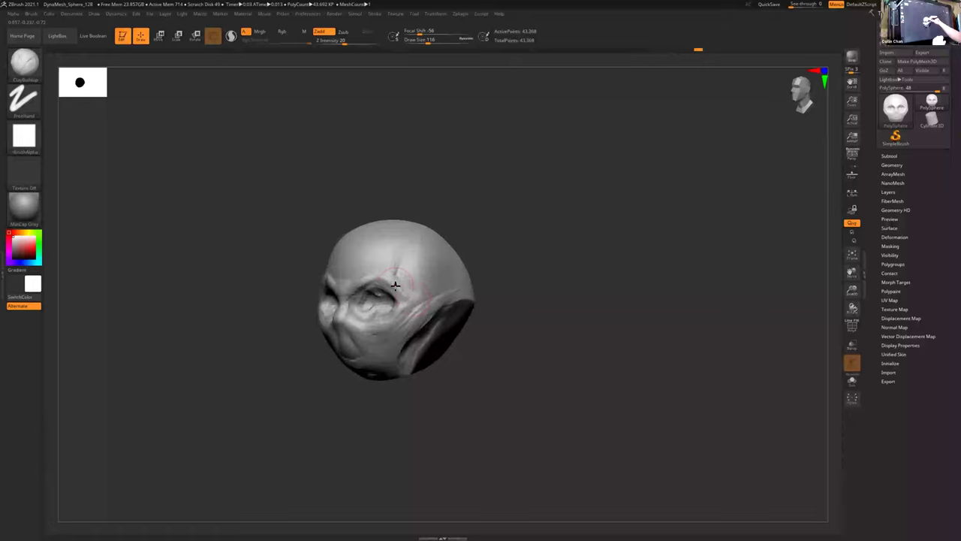
{"action": "left_click_drag", "start_coordinate": [459, 357], "coordinate": [489, 366]}
{"action": "left_click_drag", "start_coordinate": [305, 278], "coordinate": [296, 292]}
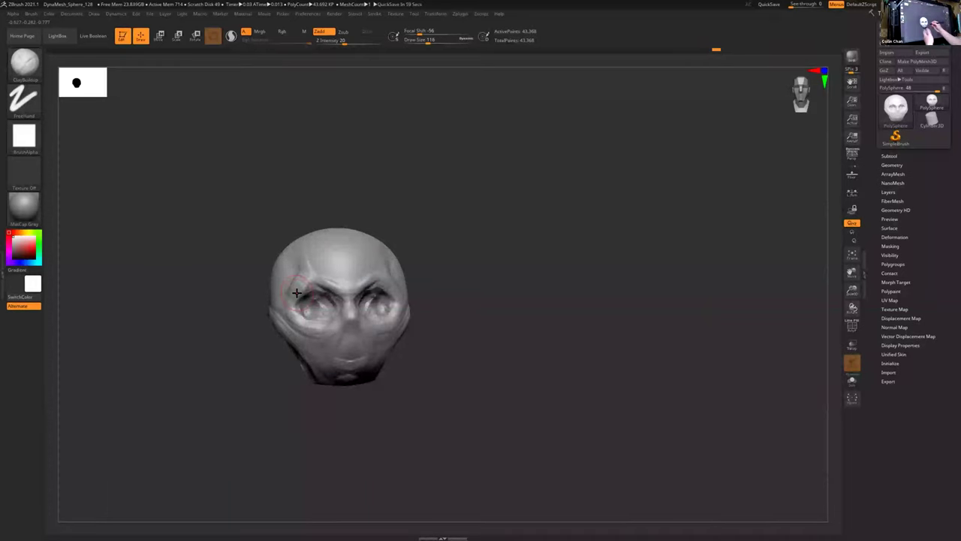
- Carve a rounded temple hollow beside the outer brow with ClayBuildup strokes
{"action": "mouse_move", "coordinate": [413, 358]}
{"action": "right_mouse_down"}
{"action": "mouse_move", "coordinate": [386, 270]}
{"action": "mouse_move", "coordinate": [462, 333]}
{"action": "mouse_move", "coordinate": [425, 326]}
{"action": "right_mouse_up"}
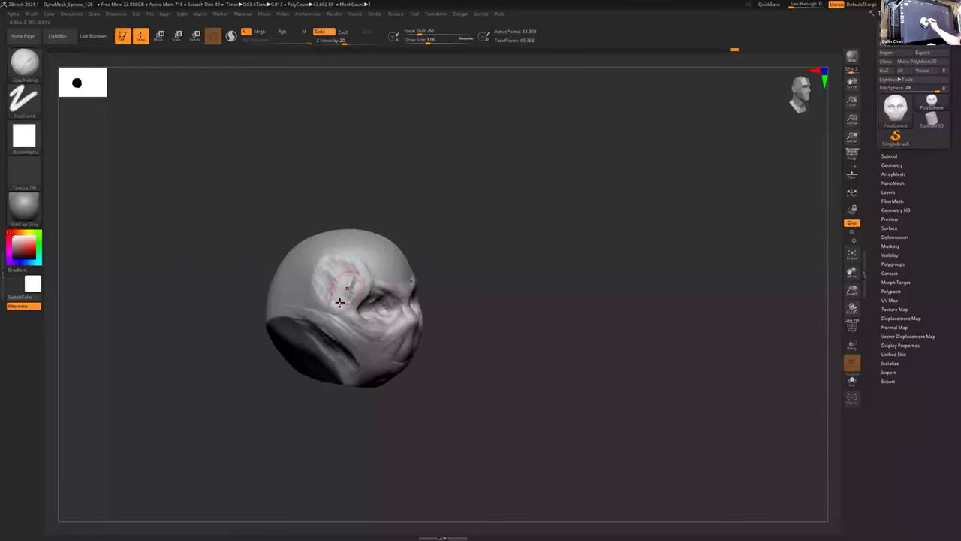
{"action": "left_click_drag", "start_coordinate": [344, 297], "coordinate": [367, 310]}
{"action": "mouse_move", "coordinate": [368, 310]}
{"action": "right_mouse_down"}
{"action": "mouse_move", "coordinate": [420, 330]}
{"action": "mouse_move", "coordinate": [333, 293]}
{"action": "right_mouse_up"}
{"action": "left_click_drag", "start_coordinate": [321, 272], "coordinate": [296, 301]}
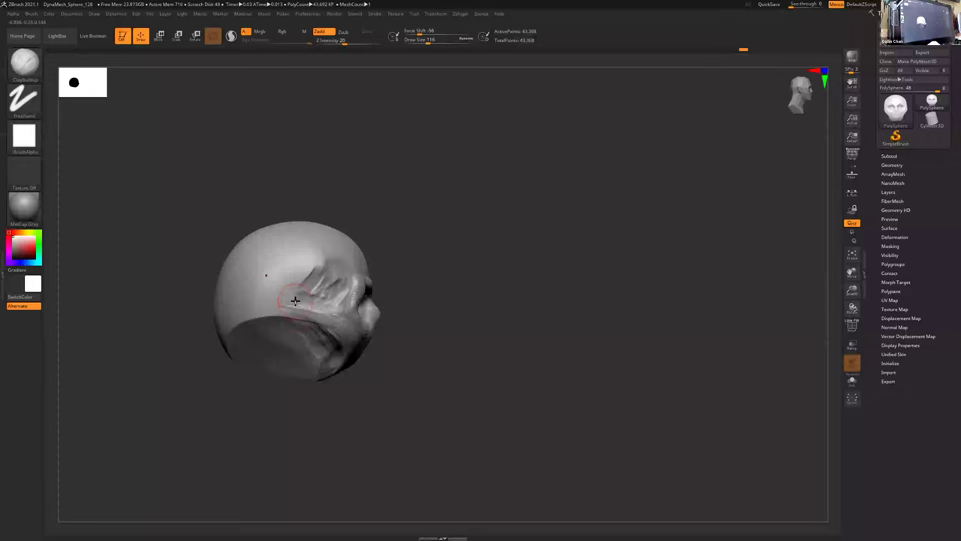
{"action": "right_click_drag", "start_coordinate": [295, 300], "coordinate": [336, 291]}
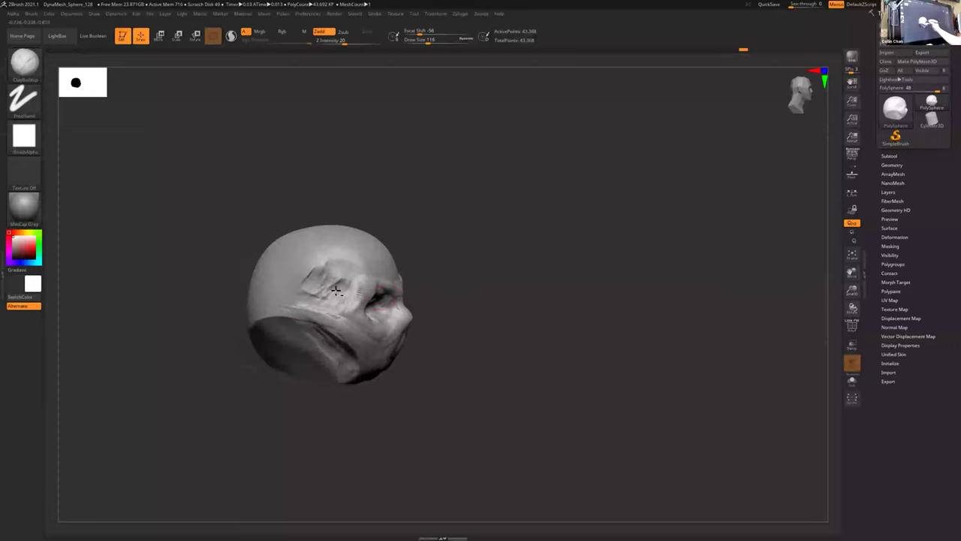
{"action": "left_click_drag", "start_coordinate": [314, 273], "coordinate": [291, 299]}
- Deepen the temple recess and shape its rim above the cheekbone and beside the eye socket
{"action": "left_click_drag", "start_coordinate": [468, 362], "coordinate": [425, 363]}
{"action": "left_click_drag", "start_coordinate": [385, 265], "coordinate": [394, 272]}
{"action": "left_click_drag", "start_coordinate": [441, 295], "coordinate": [402, 274]}
{"action": "right_click_drag", "start_coordinate": [436, 275], "coordinate": [442, 325]}
{"action": "mouse_move", "coordinate": [395, 285]}
{"action": "right_mouse_down"}
{"action": "mouse_move", "coordinate": [386, 300]}
{"action": "mouse_move", "coordinate": [471, 299]}
{"action": "right_mouse_up"}
{"action": "mouse_move", "coordinate": [410, 302]}
{"action": "left_mouse_down"}
{"action": "mouse_move", "coordinate": [433, 286]}
{"action": "mouse_move", "coordinate": [412, 292]}
{"action": "left_mouse_up"}
{"action": "right_click_drag", "start_coordinate": [471, 299], "coordinate": [483, 279]}
{"action": "left_click_drag", "start_coordinate": [442, 277], "coordinate": [422, 251]}
{"action": "right_click_drag", "start_coordinate": [489, 301], "coordinate": [487, 295]}
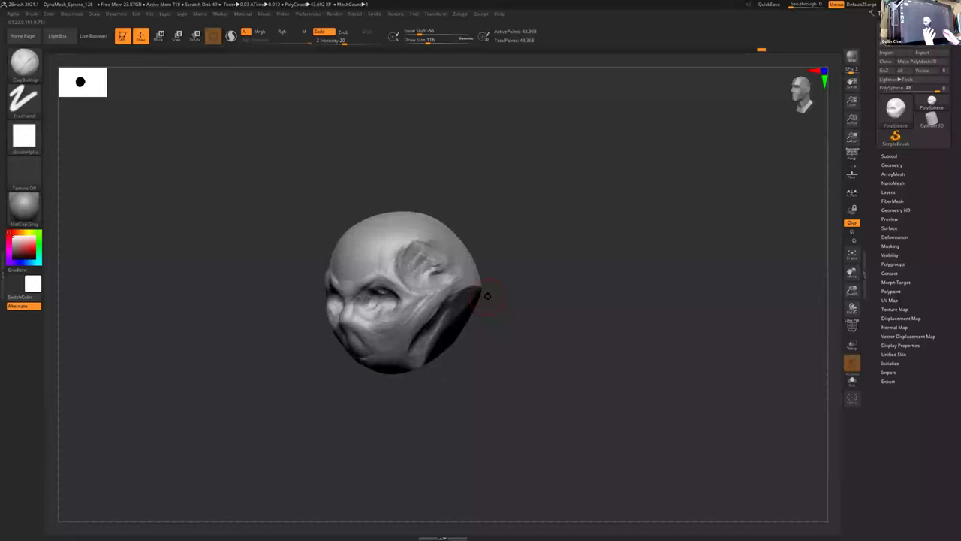
- Shape the cheek plane from below the cheekbone down to the side of the jaw
{"action": "mouse_move", "coordinate": [426, 298]}
{"action": "left_mouse_down"}
{"action": "mouse_move", "coordinate": [455, 287]}
{"action": "mouse_move", "coordinate": [443, 293]}
{"action": "left_mouse_up"}
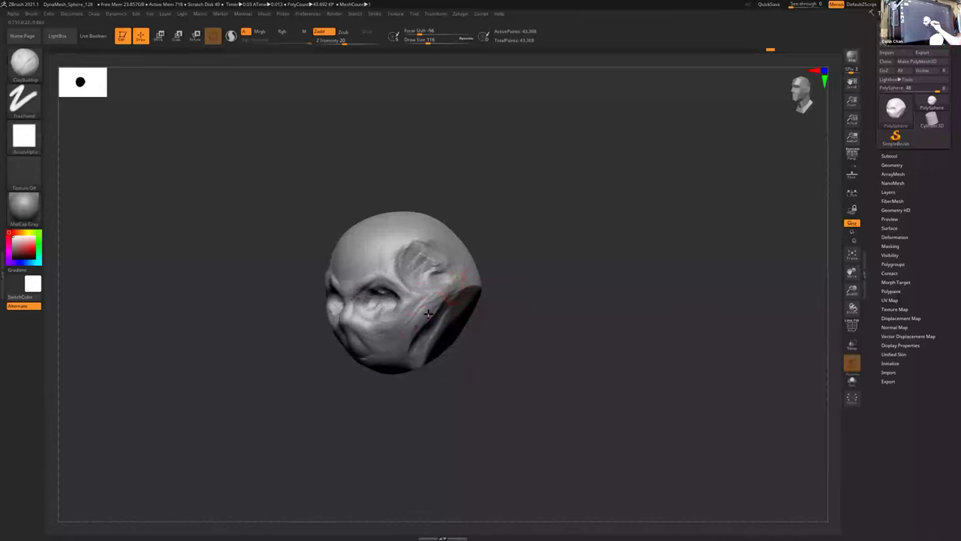
{"action": "right_click_drag", "start_coordinate": [436, 330], "coordinate": [445, 318]}
{"action": "left_click_drag", "start_coordinate": [433, 298], "coordinate": [408, 348]}
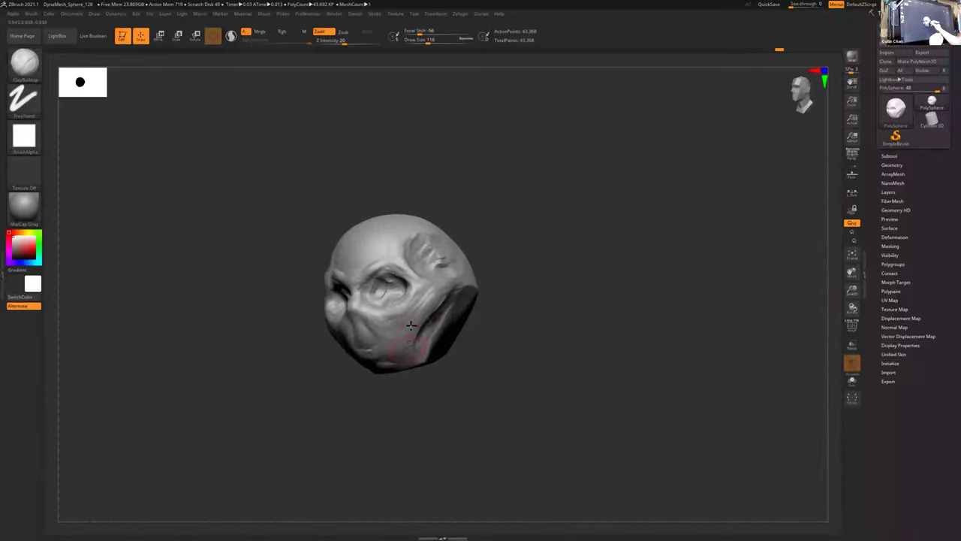
{"action": "right_click_drag", "start_coordinate": [432, 334], "coordinate": [401, 328]}
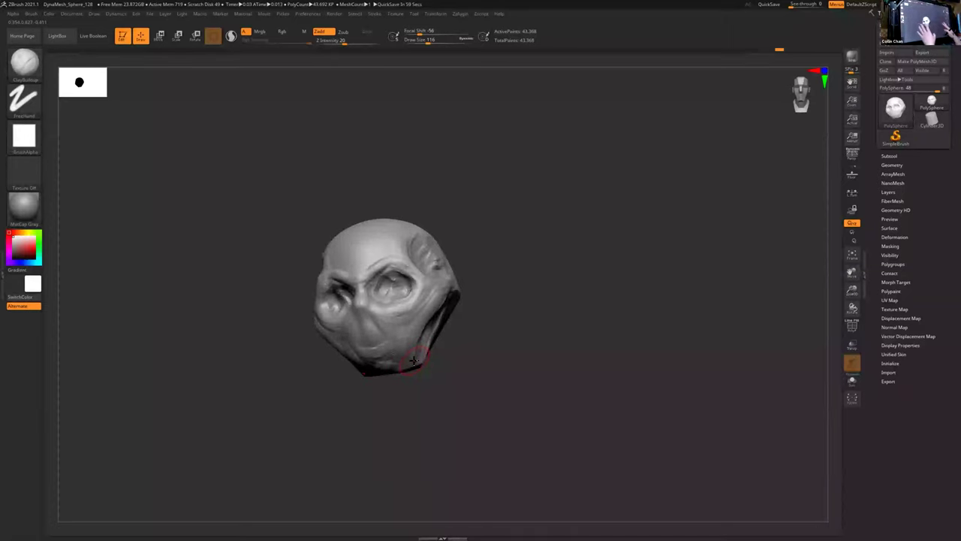
- Define the muzzle with clay strokes running from the nose around the mouth
{"action": "right_click_drag", "start_coordinate": [463, 322], "coordinate": [350, 331]}
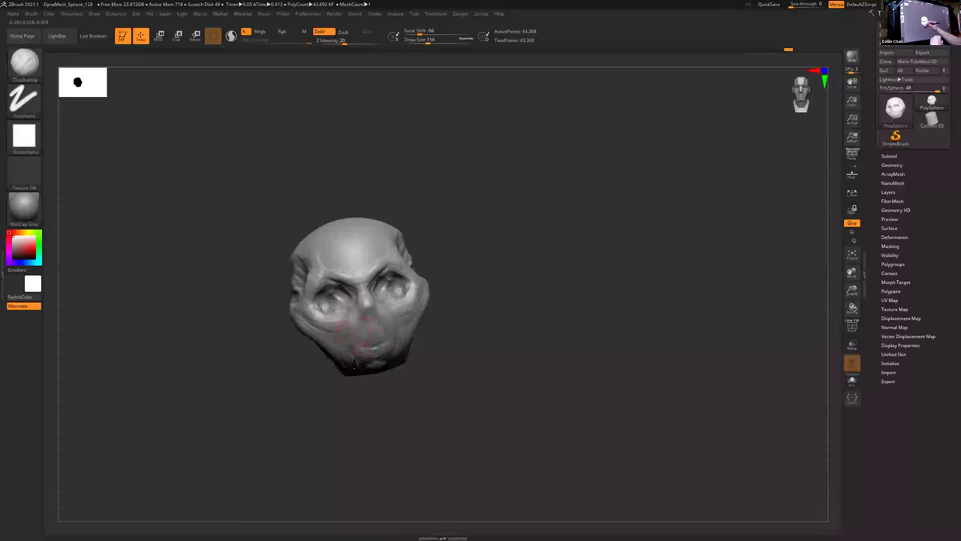
{"action": "mouse_move", "coordinate": [398, 366]}
{"action": "right_mouse_down"}
{"action": "mouse_move", "coordinate": [360, 315]}
{"action": "mouse_move", "coordinate": [369, 323]}
{"action": "right_mouse_up"}
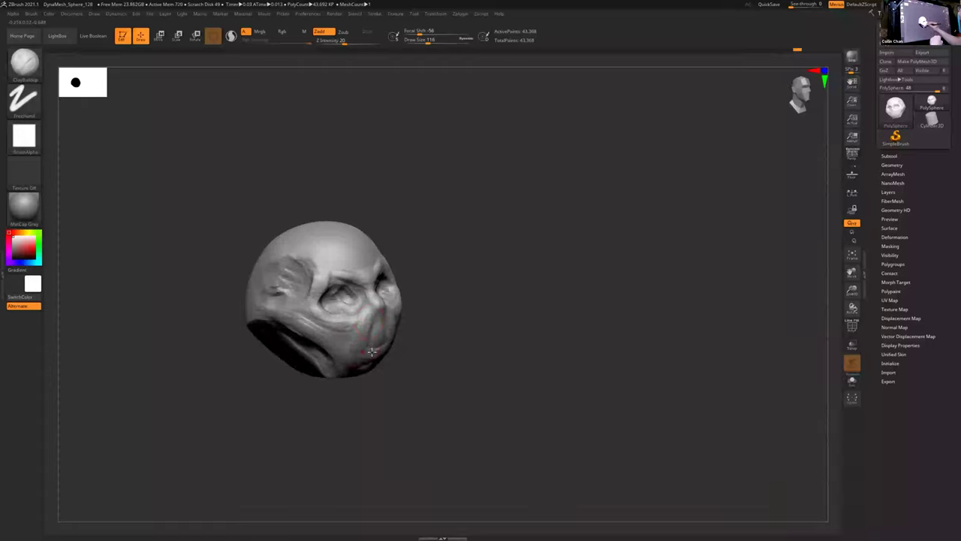
{"action": "right_click_drag", "start_coordinate": [399, 360], "coordinate": [366, 326]}
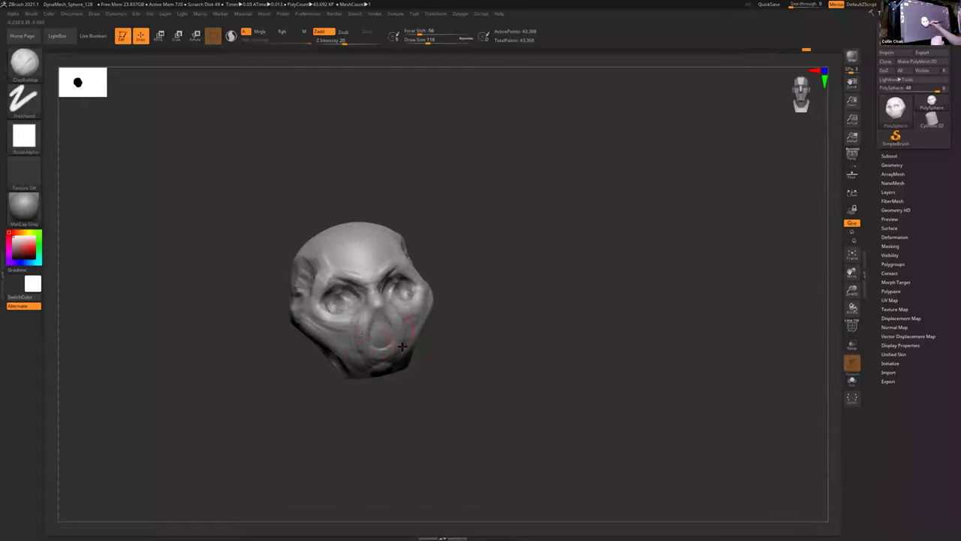
{"action": "mouse_move", "coordinate": [433, 369]}
{"action": "right_mouse_down"}
{"action": "mouse_move", "coordinate": [448, 365]}
{"action": "mouse_move", "coordinate": [419, 375]}
{"action": "right_mouse_up"}
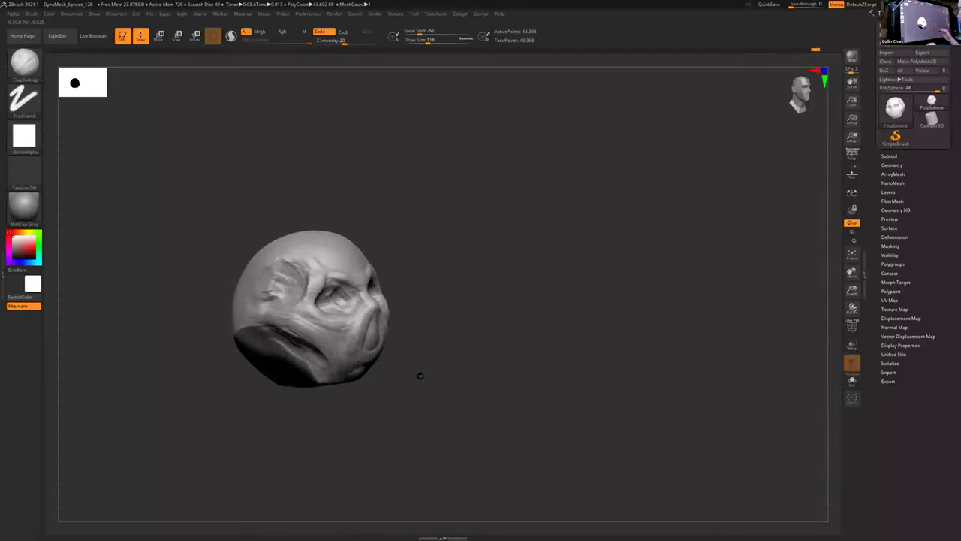
- Switch to the Move brush, set its draw size to 344, and pull the chin and jaw downward to lengthen the face
{"action": "key", "text": "b"}
{"action": "key", "text": "m"}
{"action": "key", "text": "v"}
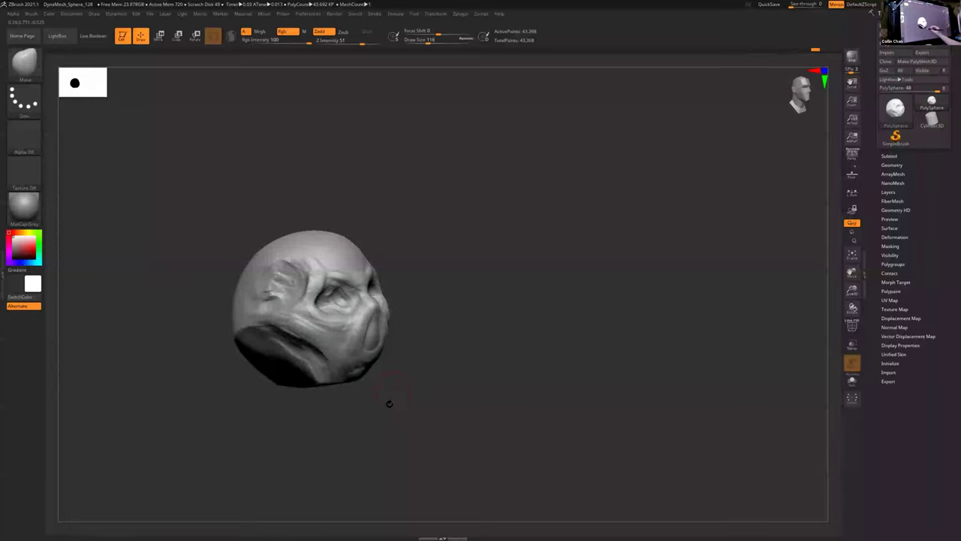
{"action": "key", "text": "s"}
{"action": "left_click_drag", "start_coordinate": [542, 419], "coordinate": [557, 421]}
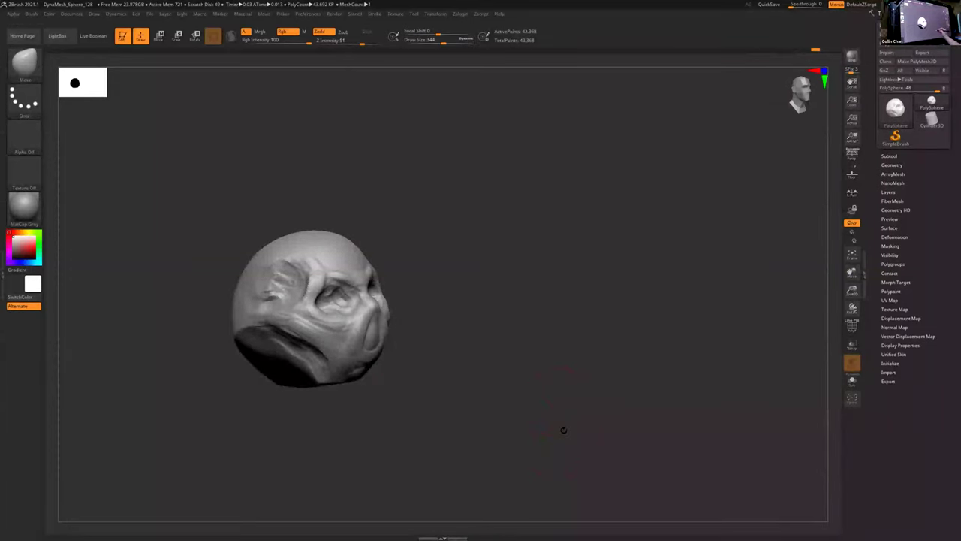
{"action": "mouse_move", "coordinate": [444, 407]}
{"action": "left_mouse_down"}
{"action": "mouse_move", "coordinate": [438, 388]}
{"action": "mouse_move", "coordinate": [372, 386]}
{"action": "mouse_move", "coordinate": [418, 395]}
{"action": "mouse_move", "coordinate": [419, 407]}
{"action": "mouse_move", "coordinate": [392, 375]}
{"action": "mouse_move", "coordinate": [374, 389]}
{"action": "mouse_move", "coordinate": [384, 383]}
{"action": "left_mouse_up"}
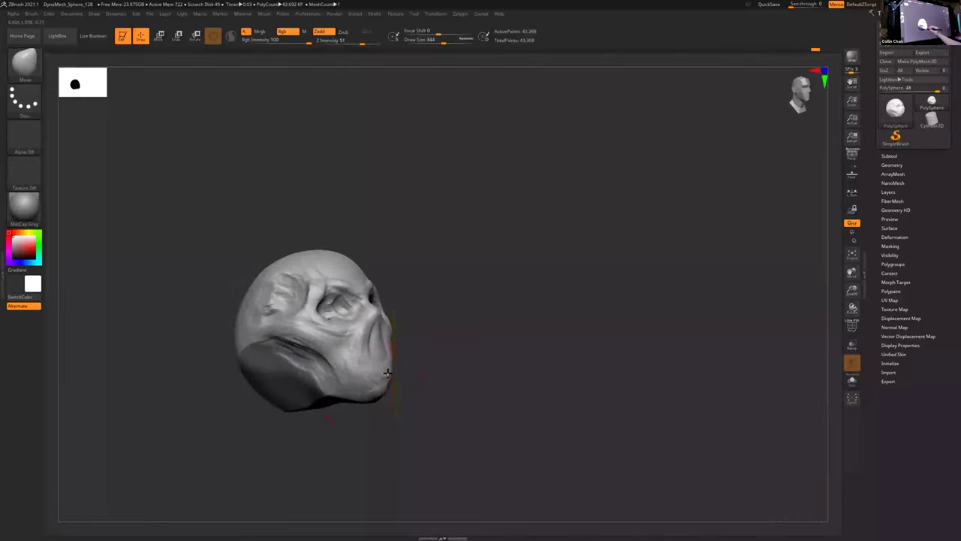
{"action": "left_click_drag", "start_coordinate": [416, 366], "coordinate": [394, 383]}
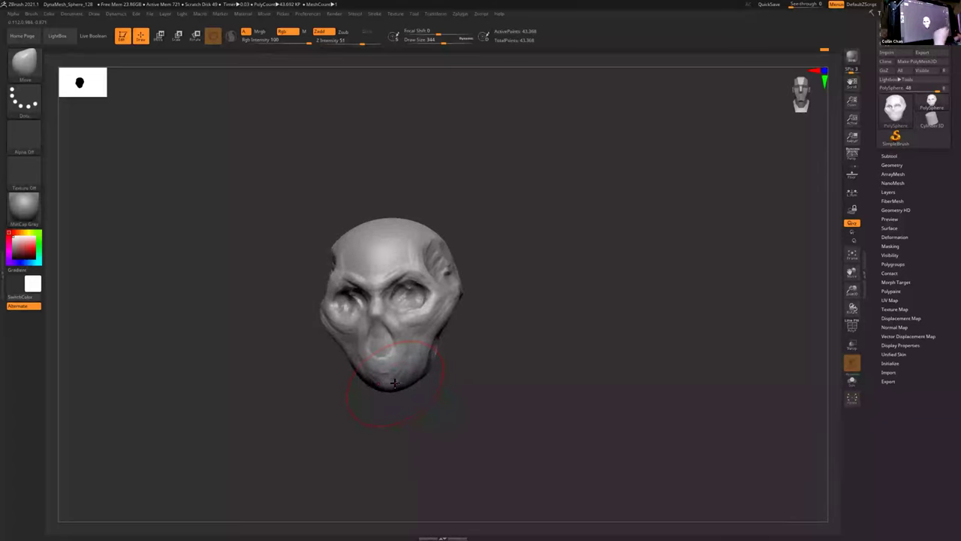
{"action": "mouse_move", "coordinate": [454, 370]}
{"action": "left_mouse_down"}
{"action": "mouse_move", "coordinate": [463, 380]}
{"action": "mouse_move", "coordinate": [453, 372]}
{"action": "mouse_move", "coordinate": [483, 350]}
{"action": "mouse_move", "coordinate": [481, 369]}
{"action": "mouse_move", "coordinate": [519, 360]}
{"action": "mouse_move", "coordinate": [513, 350]}
{"action": "mouse_move", "coordinate": [472, 361]}
{"action": "mouse_move", "coordinate": [489, 390]}
{"action": "mouse_move", "coordinate": [473, 370]}
{"action": "left_mouse_up"}
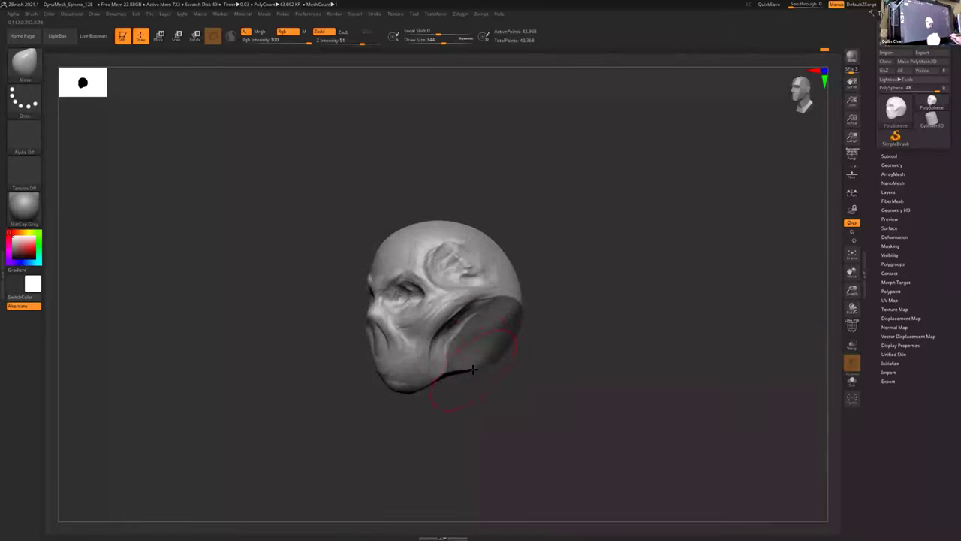
{"action": "mouse_move", "coordinate": [496, 373]}
{"action": "left_mouse_down"}
{"action": "mouse_move", "coordinate": [506, 384]}
{"action": "mouse_move", "coordinate": [492, 386]}
{"action": "mouse_move", "coordinate": [503, 356]}
{"action": "mouse_move", "coordinate": [496, 386]}
{"action": "mouse_move", "coordinate": [497, 375]}
{"action": "mouse_move", "coordinate": [506, 382]}
{"action": "left_mouse_up"}
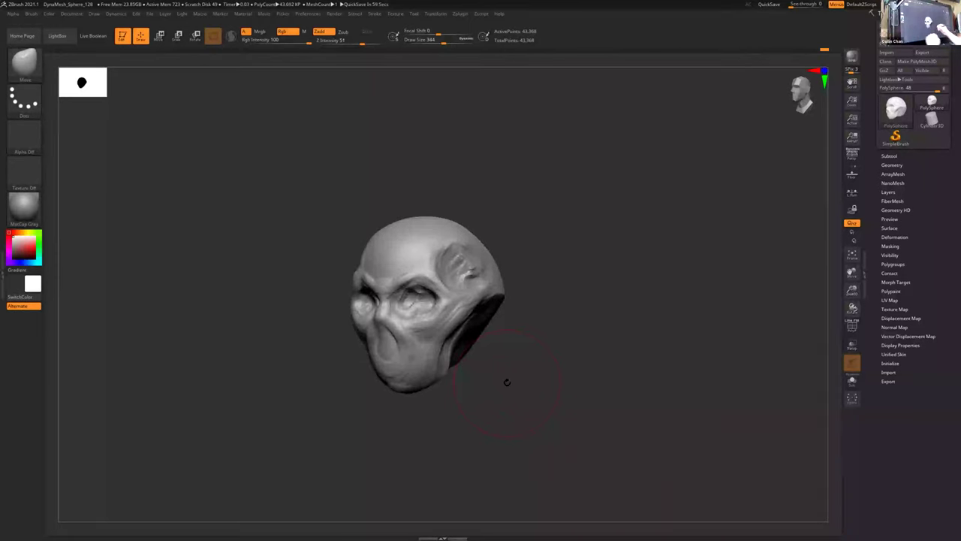
{"action": "mouse_move", "coordinate": [515, 373]}
{"action": "left_mouse_down"}
{"action": "mouse_move", "coordinate": [506, 386]}
{"action": "mouse_move", "coordinate": [488, 373]}
{"action": "mouse_move", "coordinate": [508, 370]}
{"action": "mouse_move", "coordinate": [504, 393]}
{"action": "mouse_move", "coordinate": [493, 365]}
{"action": "left_mouse_up"}
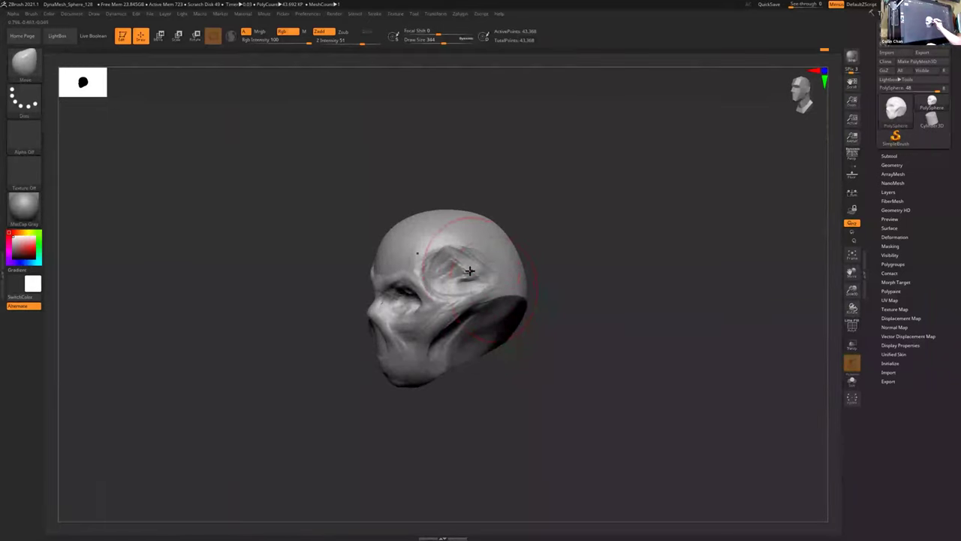
{"action": "right_click_drag", "start_coordinate": [469, 270], "coordinate": [503, 287]}
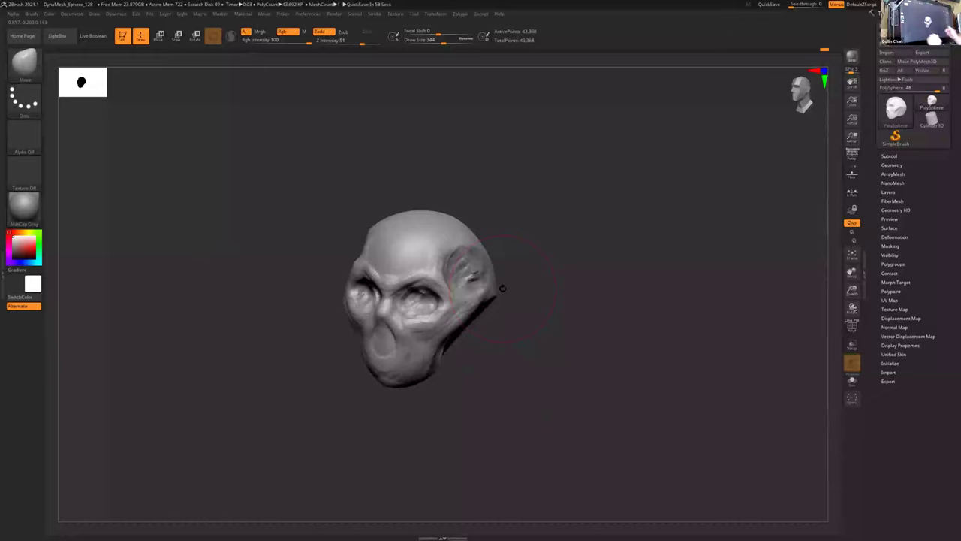
- Switch to the ClayBuildup brush and carve a deep notch under the head behind the chin and jaw
{"action": "mouse_move", "coordinate": [495, 346]}
{"action": "right_mouse_down"}
{"action": "mouse_move", "coordinate": [505, 339]}
{"action": "mouse_move", "coordinate": [492, 343]}
{"action": "mouse_move", "coordinate": [496, 373]}
{"action": "mouse_move", "coordinate": [468, 316]}
{"action": "mouse_move", "coordinate": [467, 374]}
{"action": "right_mouse_up"}
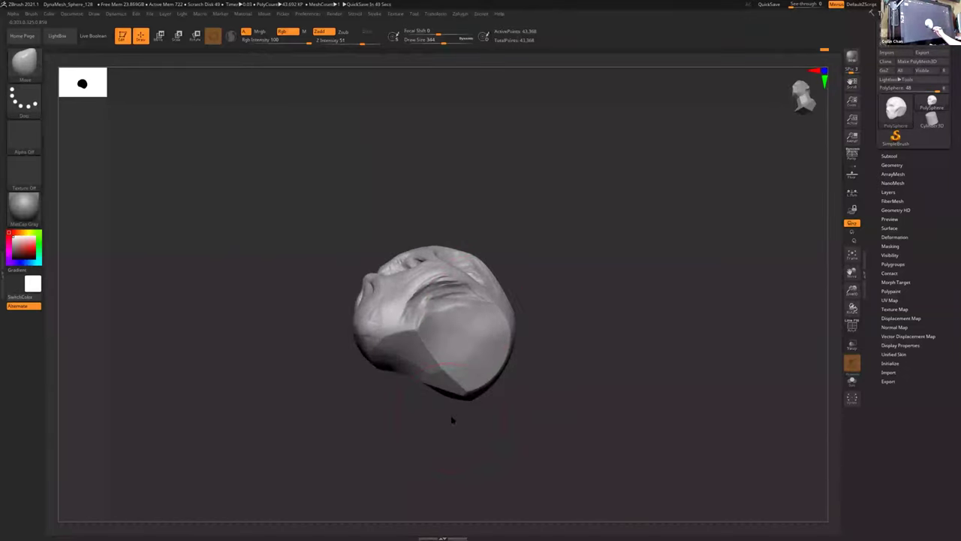
{"action": "key", "text": "b"}
{"action": "key", "text": "c"}
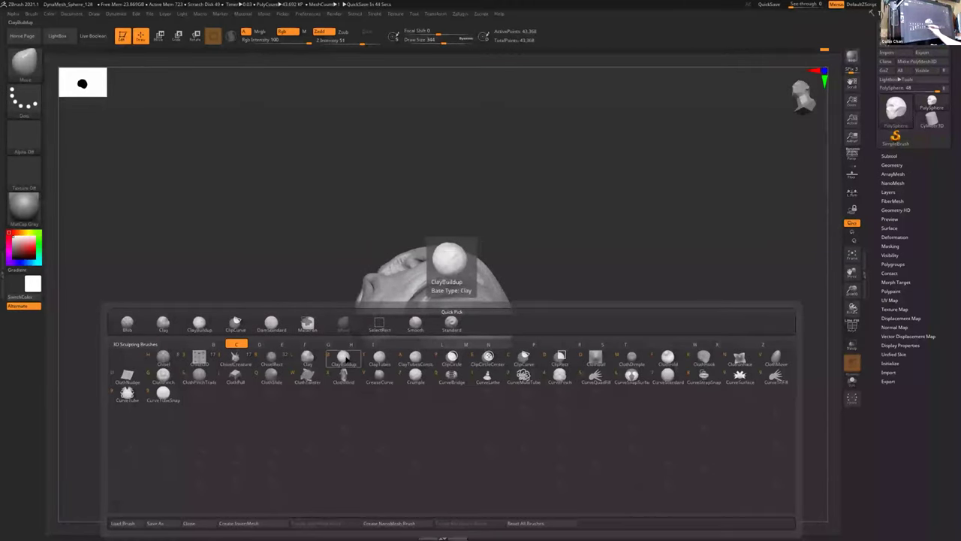
{"action": "key", "text": "b"}
{"action": "left_click_drag", "start_coordinate": [471, 428], "coordinate": [455, 446]}
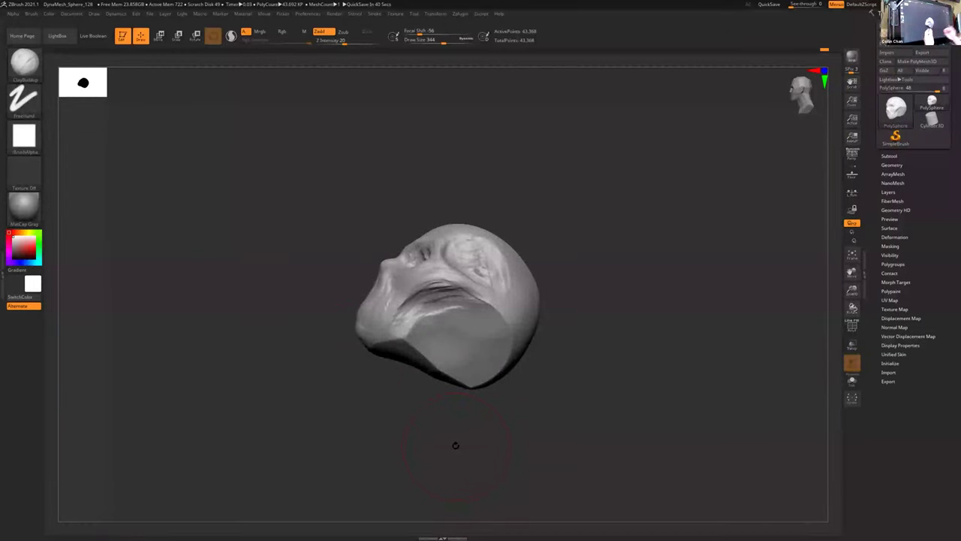
{"action": "left_click_drag", "start_coordinate": [455, 446], "coordinate": [440, 359]}
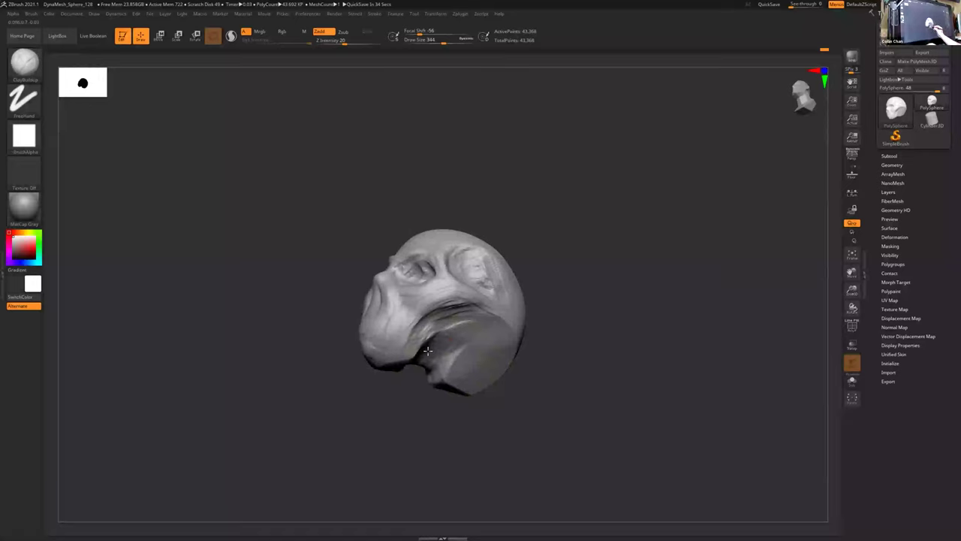
- Hollow out the underside between the jaw and the back of the skull with large clay strokes
{"action": "right_click_drag", "start_coordinate": [428, 350], "coordinate": [443, 368]}
{"action": "left_click_drag", "start_coordinate": [443, 367], "coordinate": [459, 363]}
{"action": "right_click_drag", "start_coordinate": [459, 363], "coordinate": [471, 350]}
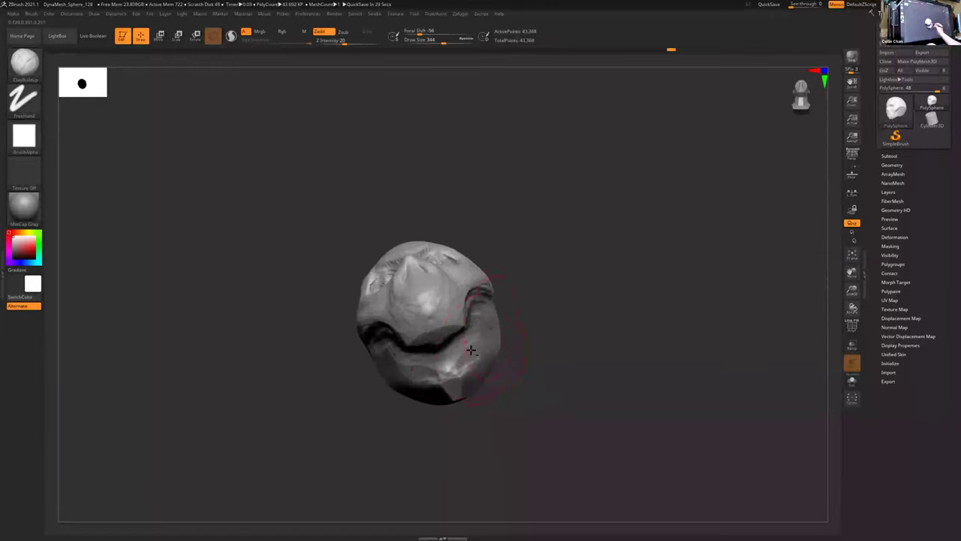
{"action": "left_click_drag", "start_coordinate": [460, 363], "coordinate": [486, 395]}
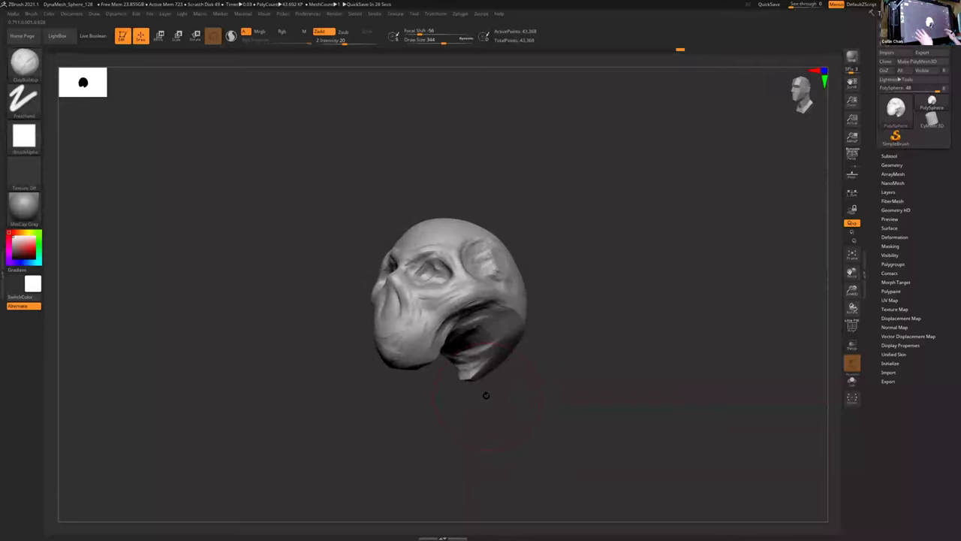
{"action": "mouse_move", "coordinate": [488, 389]}
{"action": "left_mouse_down"}
{"action": "mouse_move", "coordinate": [463, 408]}
{"action": "mouse_move", "coordinate": [478, 425]}
{"action": "left_mouse_up"}
{"action": "mouse_move", "coordinate": [478, 390]}
{"action": "left_mouse_down", "text": "shift"}
{"action": "mouse_move", "coordinate": [482, 407]}
{"action": "mouse_move", "coordinate": [505, 399]}
{"action": "left_mouse_up", "text": "shift"}
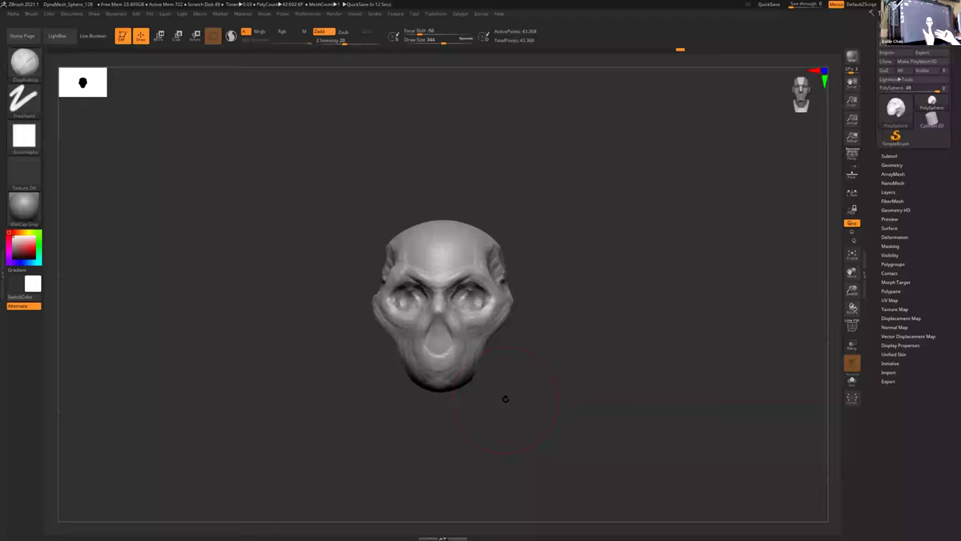
- Shape the forehead corners where the front plane of the forehead turns into the temples
{"action": "left_click_drag", "start_coordinate": [539, 350], "coordinate": [521, 389]}
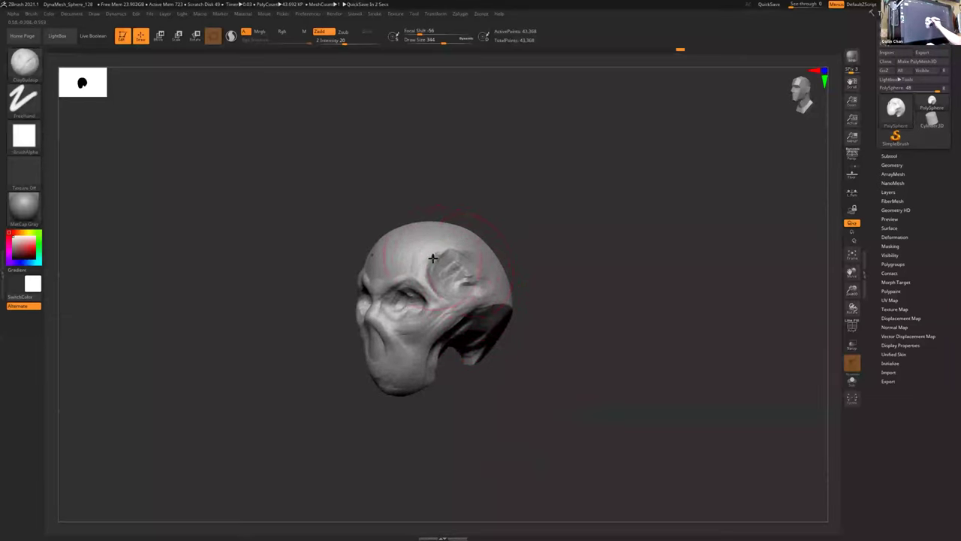
{"action": "mouse_move", "coordinate": [433, 255]}
{"action": "right_mouse_down"}
{"action": "mouse_move", "coordinate": [486, 254]}
{"action": "mouse_move", "coordinate": [432, 255]}
{"action": "right_mouse_up"}
{"action": "mouse_move", "coordinate": [493, 243]}
{"action": "right_mouse_down"}
{"action": "mouse_move", "coordinate": [521, 258]}
{"action": "mouse_move", "coordinate": [530, 318]}
{"action": "mouse_move", "coordinate": [502, 302]}
{"action": "right_mouse_up"}
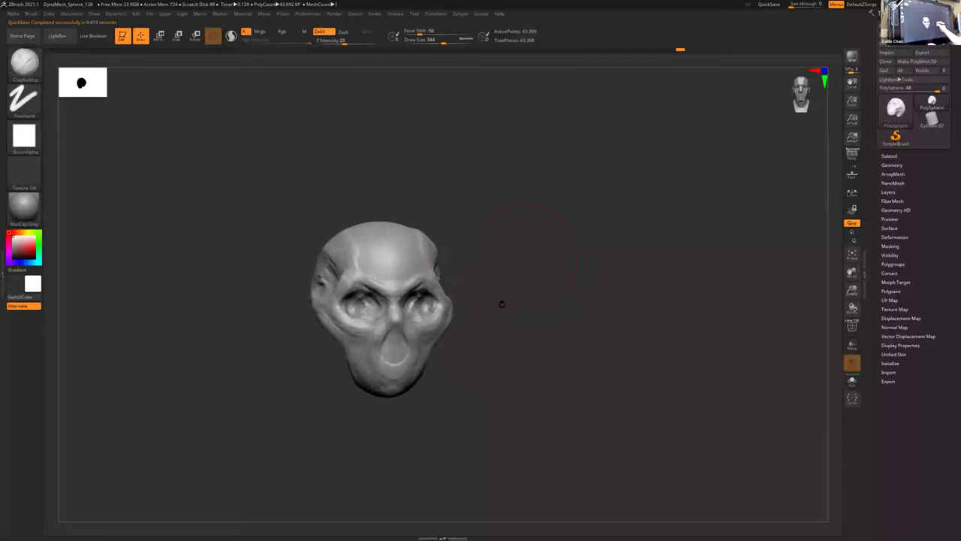
{"action": "mouse_move", "coordinate": [408, 259]}
{"action": "right_mouse_down"}
{"action": "mouse_move", "coordinate": [468, 275]}
{"action": "mouse_move", "coordinate": [456, 275]}
{"action": "right_mouse_up"}
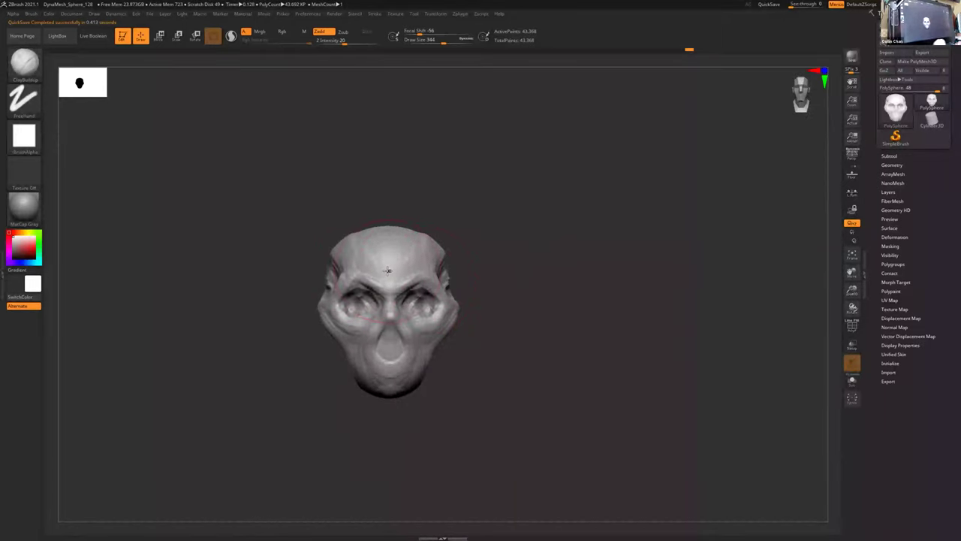
{"action": "mouse_move", "coordinate": [504, 326]}
{"action": "right_mouse_down"}
{"action": "mouse_move", "coordinate": [503, 312]}
{"action": "mouse_move", "coordinate": [524, 310]}
{"action": "mouse_move", "coordinate": [474, 323]}
{"action": "mouse_move", "coordinate": [485, 315]}
{"action": "right_mouse_up"}
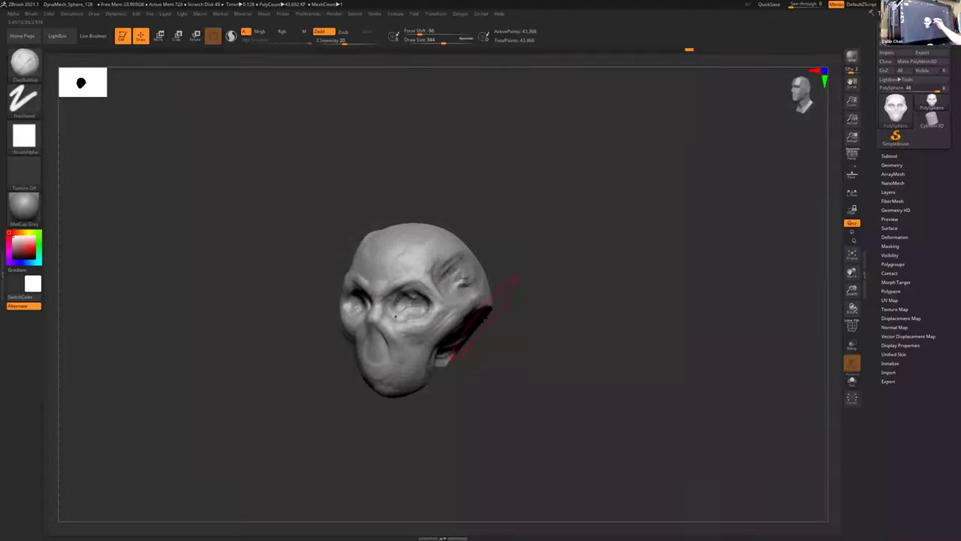
{"action": "right_click_drag", "start_coordinate": [449, 277], "coordinate": [435, 258]}
- Extend the temple recess into a broad side plane running back across the skull above the cheekbone
{"action": "mouse_move", "coordinate": [446, 255]}
{"action": "left_mouse_down"}
{"action": "mouse_move", "coordinate": [435, 268]}
{"action": "mouse_move", "coordinate": [474, 277]}
{"action": "left_mouse_up"}
{"action": "mouse_move", "coordinate": [492, 294]}
{"action": "right_mouse_down"}
{"action": "mouse_move", "coordinate": [444, 286]}
{"action": "mouse_move", "coordinate": [481, 293]}
{"action": "mouse_move", "coordinate": [471, 287]}
{"action": "right_mouse_up"}
{"action": "mouse_move", "coordinate": [461, 277]}
{"action": "left_mouse_down", "text": "alt"}
{"action": "mouse_move", "coordinate": [432, 271]}
{"action": "mouse_move", "coordinate": [421, 250]}
{"action": "mouse_move", "coordinate": [428, 236]}
{"action": "left_mouse_up", "text": "alt"}
{"action": "right_click_drag", "start_coordinate": [502, 258], "coordinate": [483, 258]}
{"action": "left_click_drag", "start_coordinate": [438, 248], "coordinate": [505, 300]}
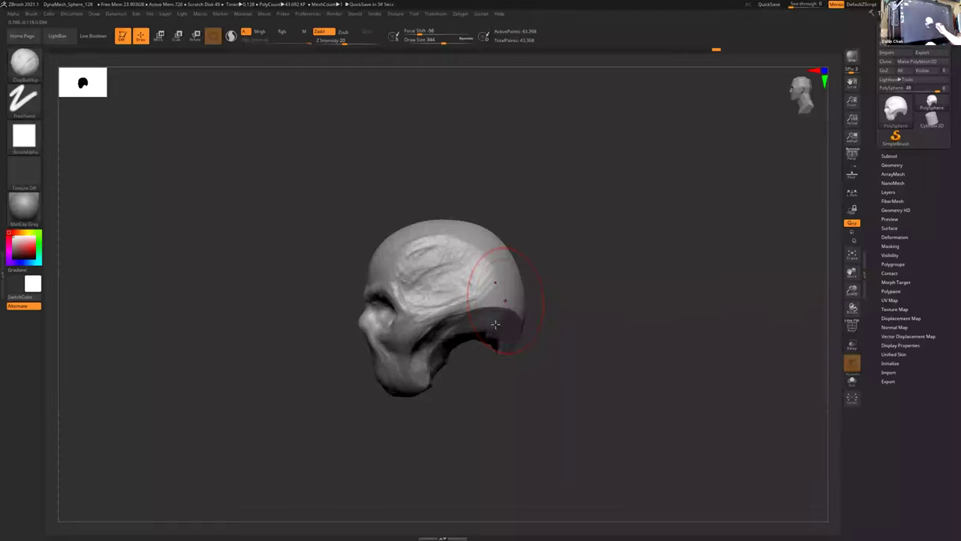
{"action": "mouse_move", "coordinate": [535, 311]}
{"action": "right_mouse_down"}
{"action": "mouse_move", "coordinate": [518, 304]}
{"action": "mouse_move", "coordinate": [526, 306]}
{"action": "right_mouse_up"}
{"action": "left_click_drag", "start_coordinate": [475, 288], "coordinate": [469, 260]}
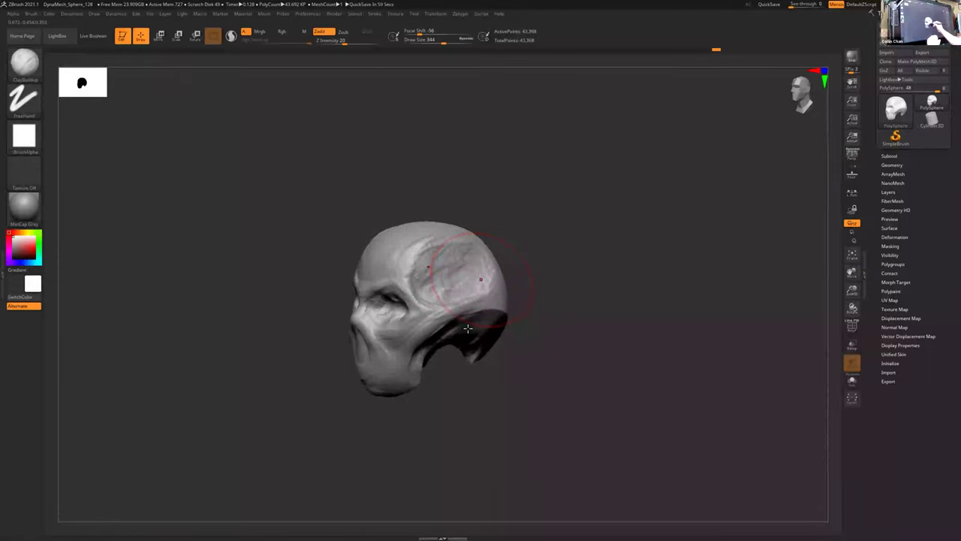
{"action": "right_click_drag", "start_coordinate": [472, 342], "coordinate": [471, 335]}
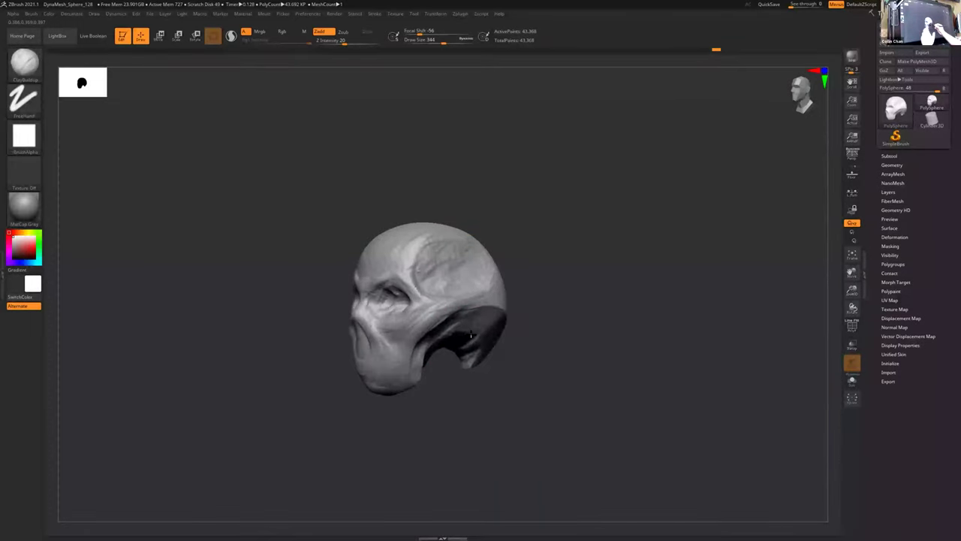
- Undo the last clay stroke and check the head's planes from below and from the front
{"action": "key", "text": "ctrl+z"}
{"action": "right_click_drag", "start_coordinate": [458, 368], "coordinate": [454, 365]}
{"action": "left_click_drag", "start_coordinate": [483, 381], "coordinate": [484, 316]}
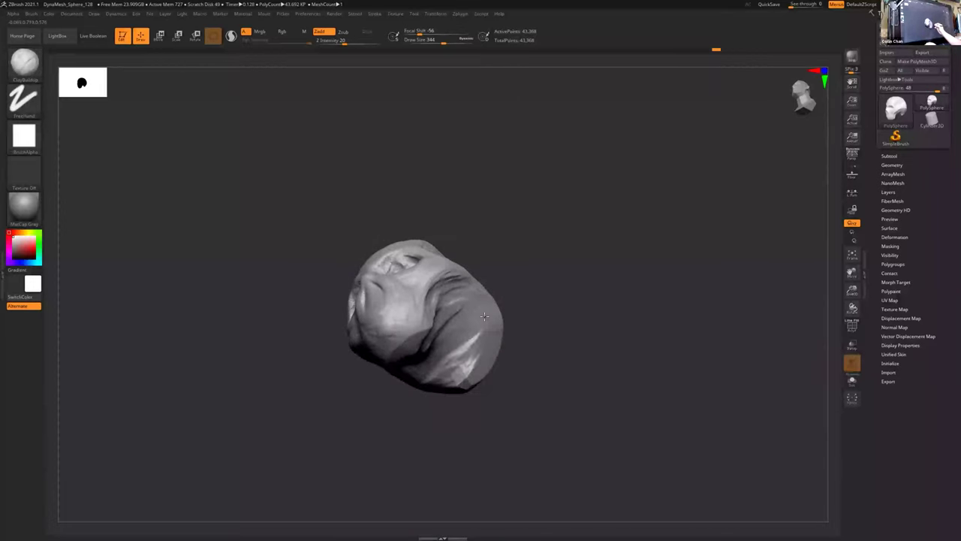
{"action": "mouse_move", "coordinate": [493, 384]}
{"action": "left_mouse_down"}
{"action": "mouse_move", "coordinate": [493, 419]}
{"action": "mouse_move", "coordinate": [494, 397]}
{"action": "mouse_move", "coordinate": [480, 416]}
{"action": "mouse_move", "coordinate": [451, 419]}
{"action": "mouse_move", "coordinate": [504, 408]}
{"action": "mouse_move", "coordinate": [378, 416]}
{"action": "mouse_move", "coordinate": [529, 389]}
{"action": "left_mouse_up"}
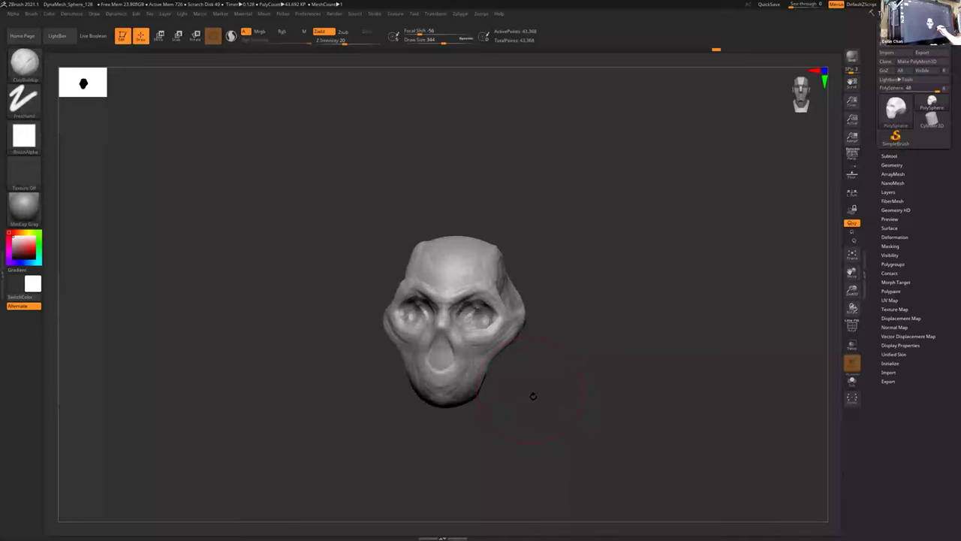
- Switch to the Move brush and adjust the skull's side contour behind the temples at draw size 344
{"action": "key", "text": "b"}
{"action": "key", "text": "m"}
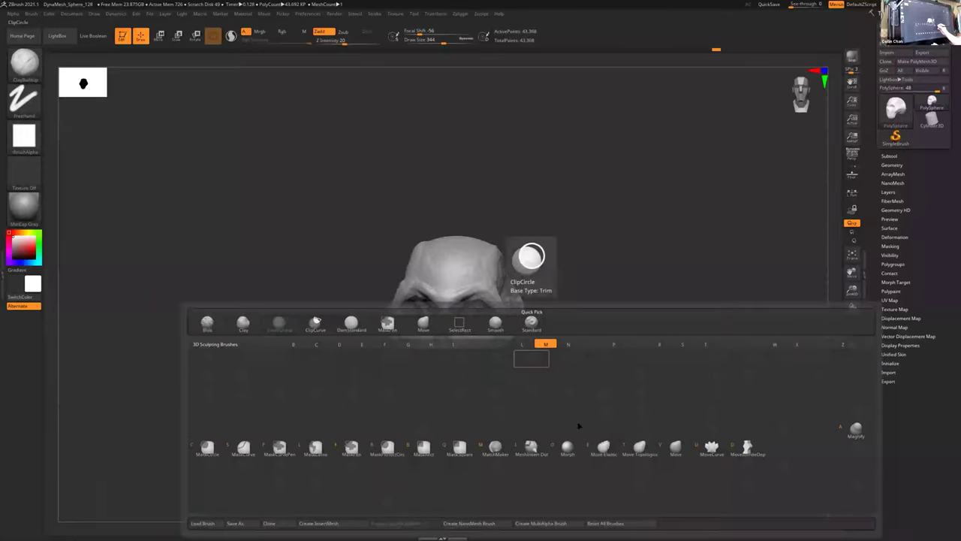
{"action": "left_click", "coordinate": [669, 443]}
{"action": "mouse_move", "coordinate": [530, 330]}
{"action": "left_mouse_down"}
{"action": "mouse_move", "coordinate": [512, 338]}
{"action": "mouse_move", "coordinate": [479, 285]}
{"action": "left_mouse_up"}
{"action": "left_click_drag", "start_coordinate": [511, 315], "coordinate": [489, 261], "text": "shift"}
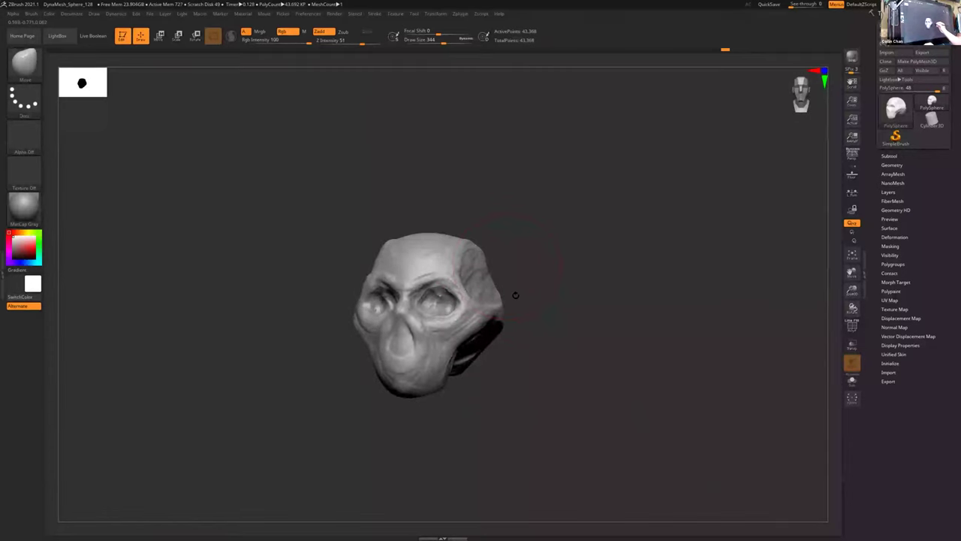
{"action": "mouse_move", "coordinate": [513, 361]}
{"action": "left_mouse_down"}
{"action": "mouse_move", "coordinate": [509, 386]}
{"action": "mouse_move", "coordinate": [516, 373]}
{"action": "mouse_move", "coordinate": [501, 356]}
{"action": "mouse_move", "coordinate": [536, 388]}
{"action": "mouse_move", "coordinate": [542, 382]}
{"action": "mouse_move", "coordinate": [514, 398]}
{"action": "mouse_move", "coordinate": [520, 370]}
{"action": "left_mouse_up"}
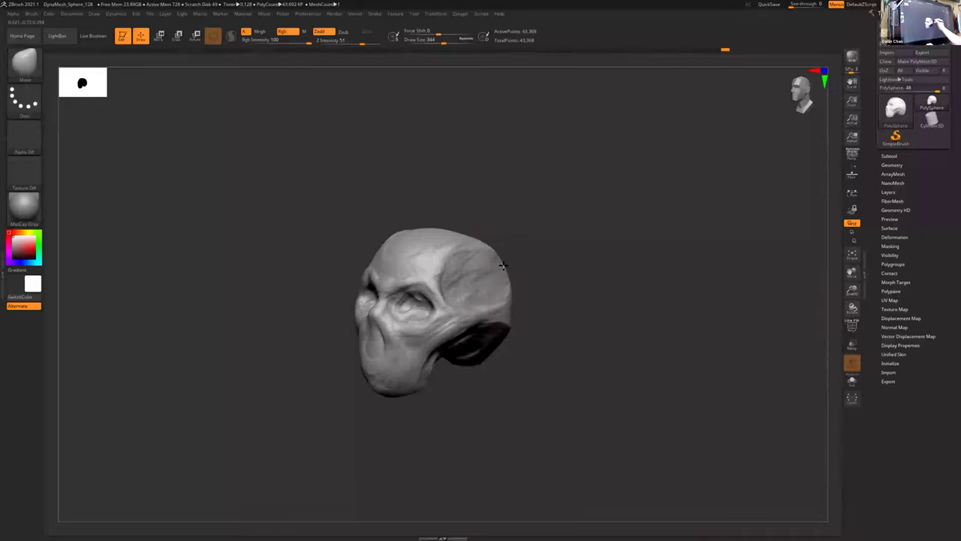
{"action": "left_click_drag", "start_coordinate": [518, 304], "coordinate": [496, 346]}
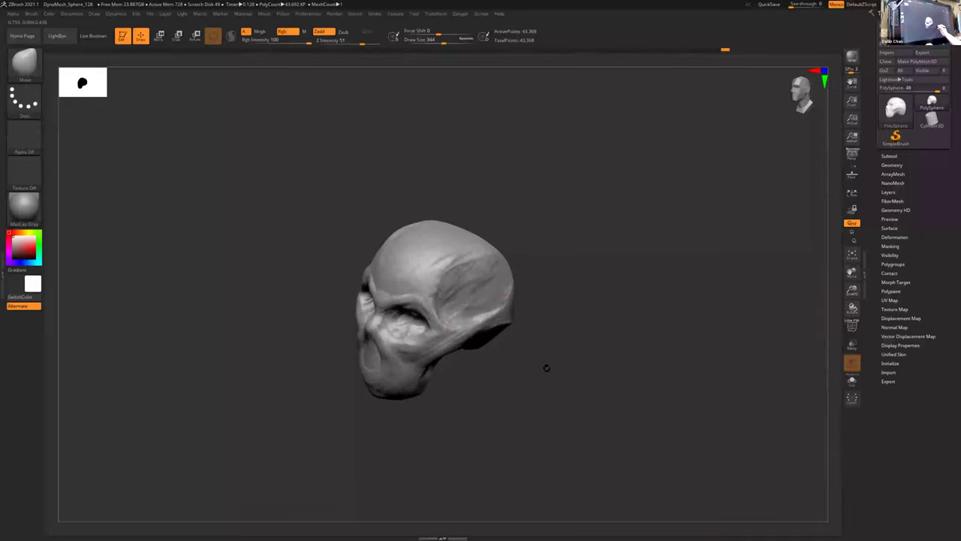
- Enlarge the Move brush to draw size 415 and reshape the side of the cranium above the cheekbone
{"action": "key", "text": "s"}
{"action": "left_click_drag", "start_coordinate": [548, 384], "coordinate": [554, 384]}
{"action": "mouse_move", "coordinate": [541, 320]}
{"action": "left_mouse_down"}
{"action": "mouse_move", "coordinate": [462, 244]}
{"action": "mouse_move", "coordinate": [511, 238]}
{"action": "mouse_move", "coordinate": [496, 223]}
{"action": "mouse_move", "coordinate": [470, 225]}
{"action": "left_mouse_up"}
{"action": "mouse_move", "coordinate": [541, 278]}
{"action": "left_mouse_down"}
{"action": "mouse_move", "coordinate": [590, 321]}
{"action": "mouse_move", "coordinate": [538, 265]}
{"action": "left_mouse_up"}
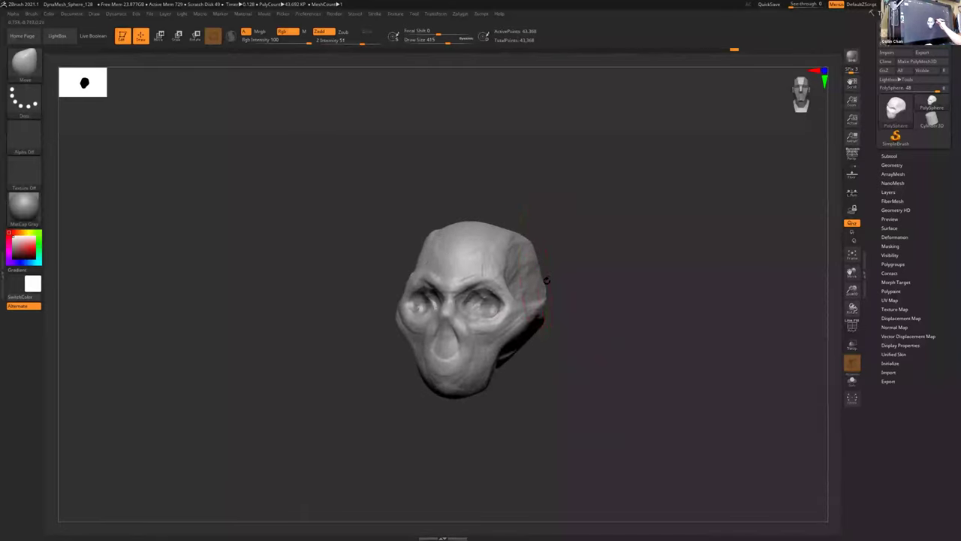
{"action": "left_click_drag", "start_coordinate": [541, 310], "coordinate": [496, 286]}
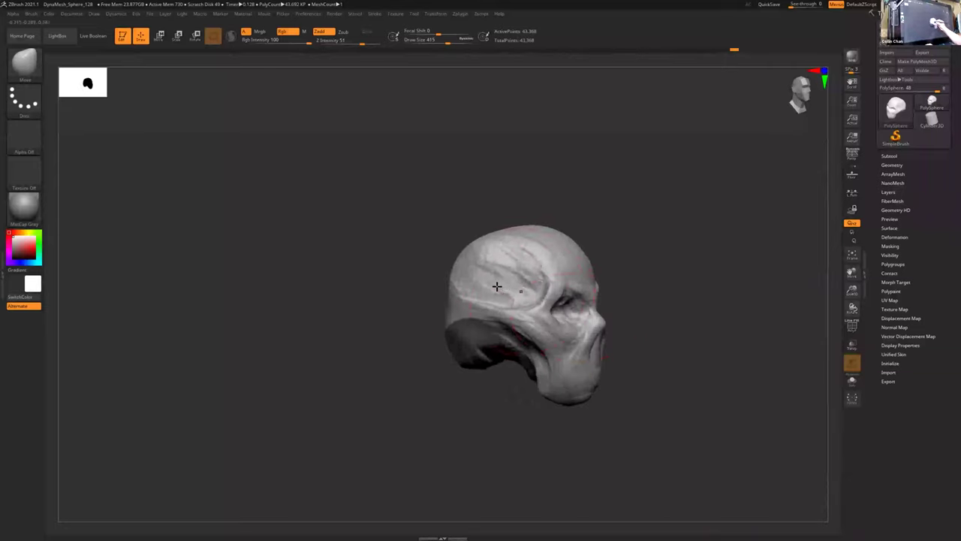
{"action": "mouse_move", "coordinate": [486, 374]}
{"action": "left_mouse_down"}
{"action": "mouse_move", "coordinate": [477, 361]}
{"action": "mouse_move", "coordinate": [470, 375]}
{"action": "left_mouse_up"}
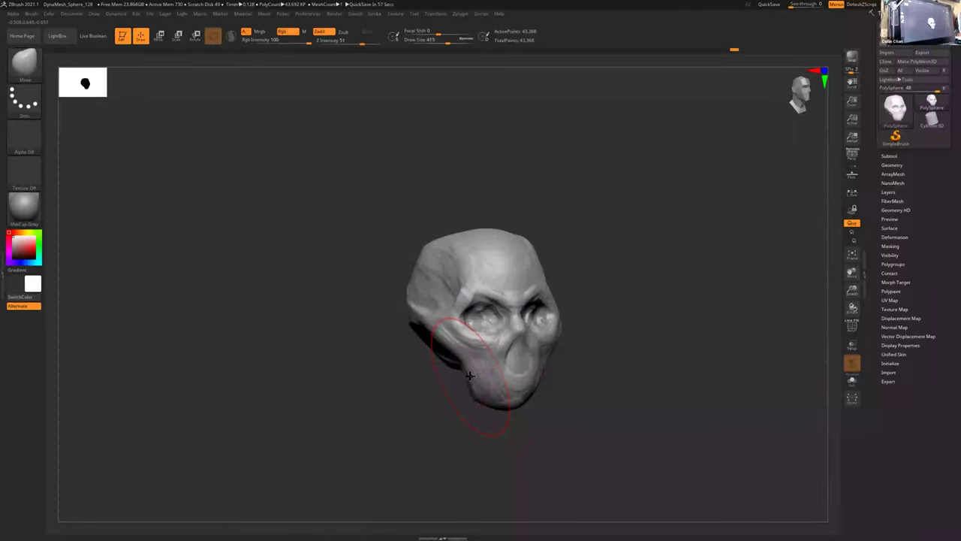
- Refine the contours of the crown, forehead and back of the skull with large Move strokes
{"action": "mouse_move", "coordinate": [571, 300]}
{"action": "left_mouse_down"}
{"action": "mouse_move", "coordinate": [560, 307]}
{"action": "mouse_move", "coordinate": [517, 261]}
{"action": "mouse_move", "coordinate": [522, 246]}
{"action": "mouse_move", "coordinate": [562, 240]}
{"action": "mouse_move", "coordinate": [500, 259]}
{"action": "mouse_move", "coordinate": [461, 222]}
{"action": "left_mouse_up"}
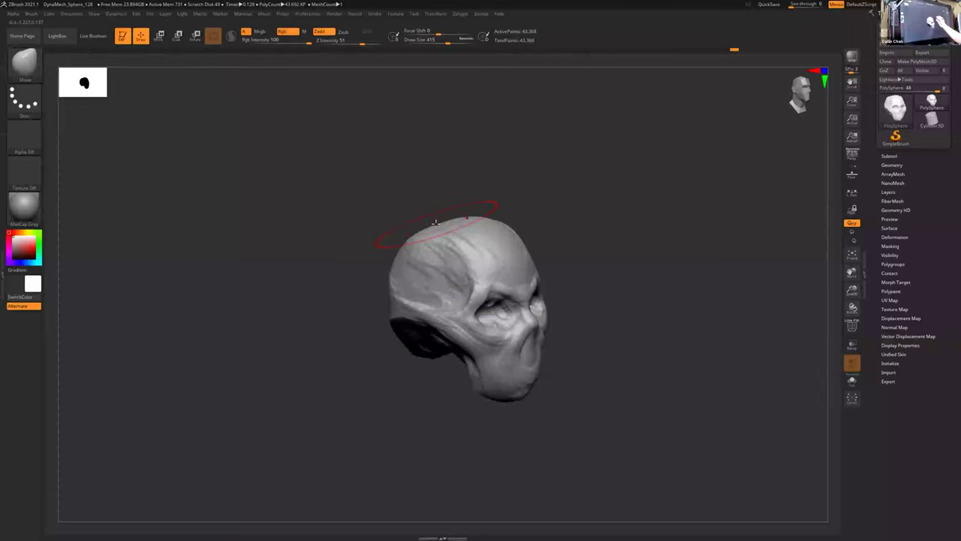
{"action": "left_click_drag", "start_coordinate": [552, 301], "coordinate": [560, 400]}
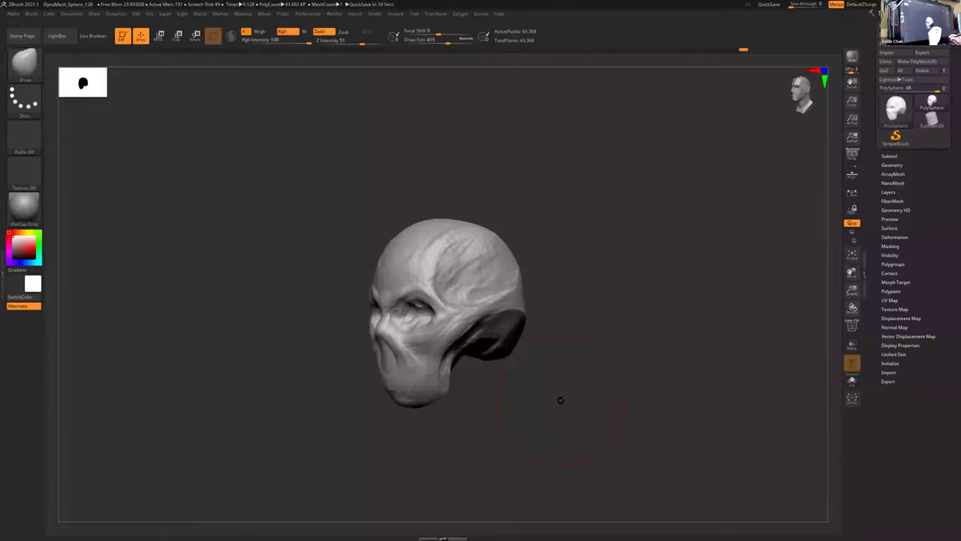
{"action": "left_click_drag", "start_coordinate": [457, 407], "coordinate": [536, 348]}
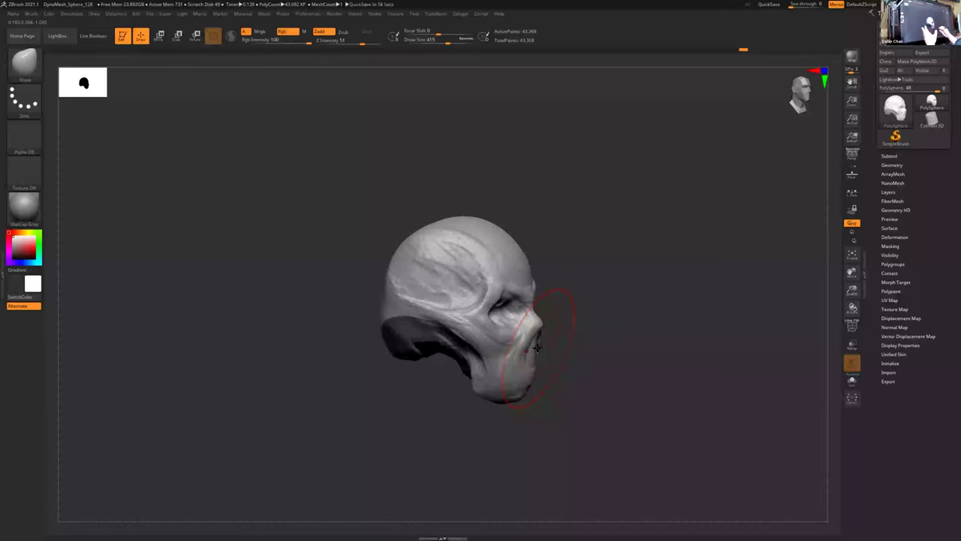
{"action": "left_click_drag", "start_coordinate": [543, 395], "coordinate": [540, 388]}
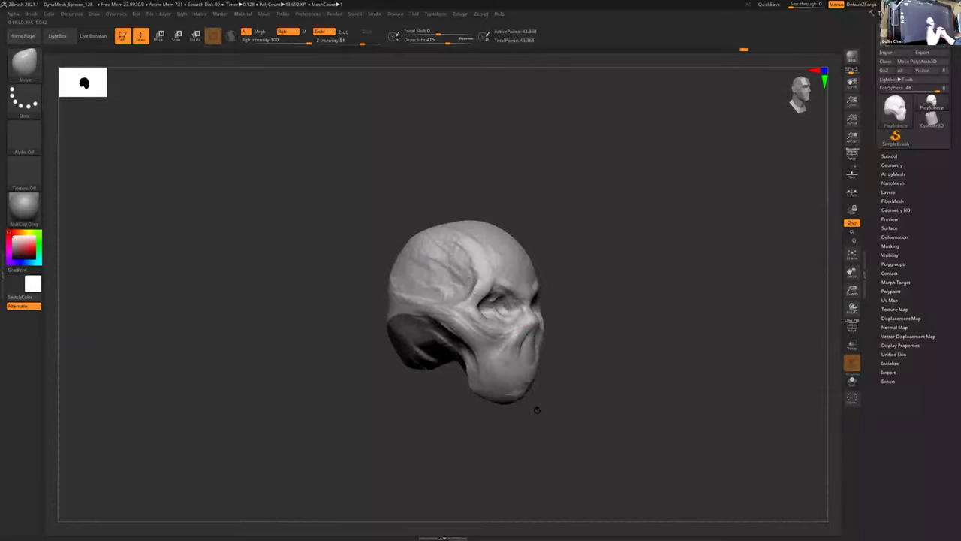
{"action": "left_click_drag", "start_coordinate": [521, 440], "coordinate": [585, 398]}
{"action": "right_click_drag", "start_coordinate": [468, 269], "coordinate": [454, 257]}
{"action": "mouse_move", "coordinate": [553, 271]}
{"action": "left_mouse_down"}
{"action": "mouse_move", "coordinate": [541, 240]}
{"action": "mouse_move", "coordinate": [594, 264]}
{"action": "left_mouse_up"}
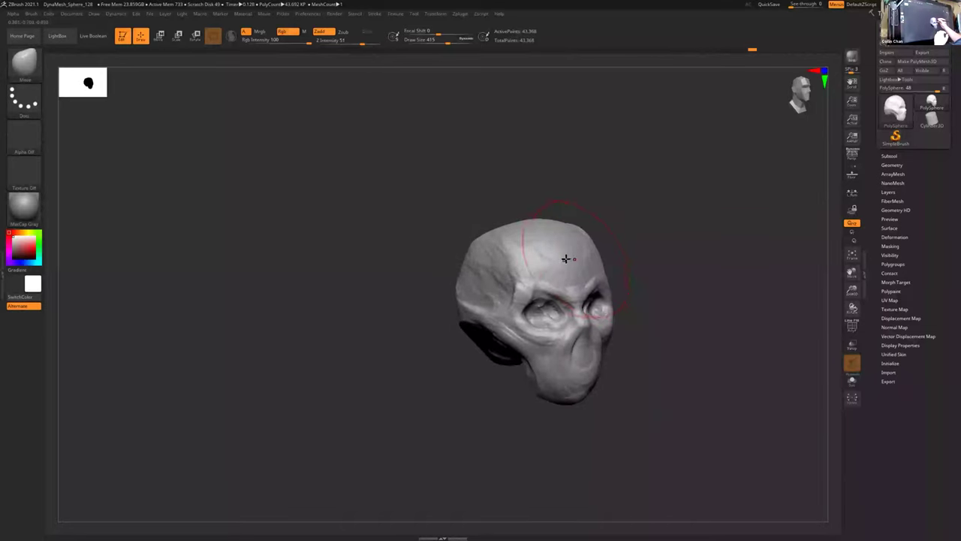
{"action": "left_click_drag", "start_coordinate": [658, 366], "coordinate": [532, 395]}
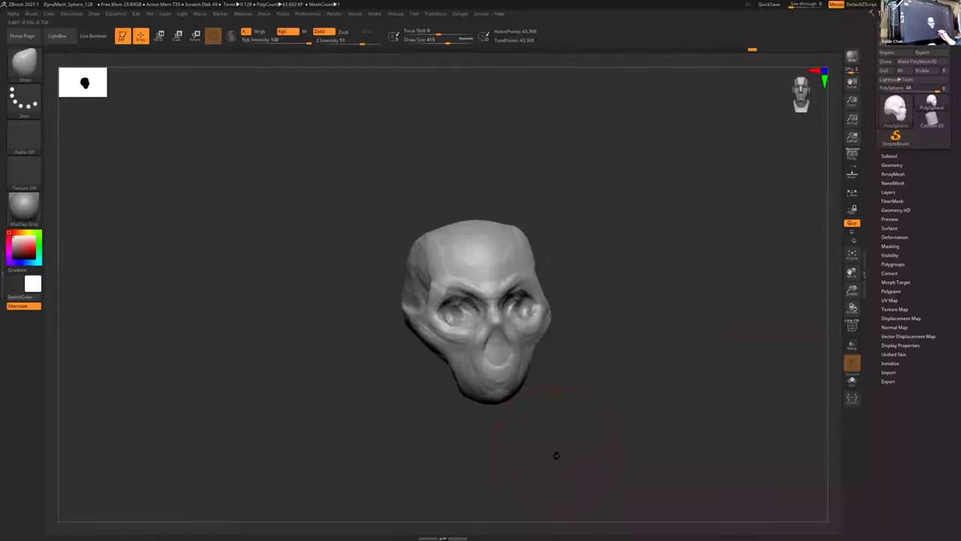
- Build up the muzzle around the base of the nasal opening using ClayBuildup at draw size 136
{"action": "key", "text": "b"}
{"action": "key", "text": "c"}
{"action": "key", "text": "b"}
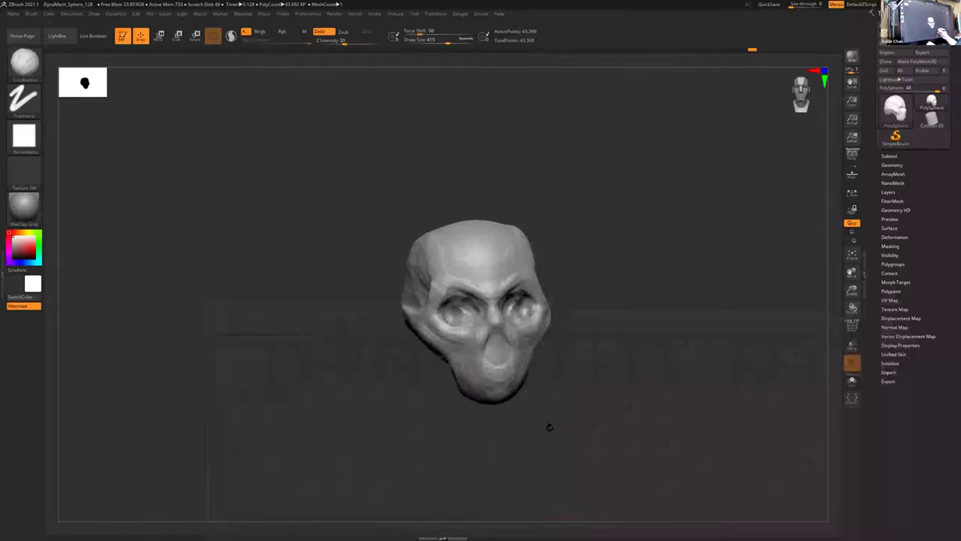
{"action": "mouse_move", "coordinate": [553, 427]}
{"action": "left_mouse_down"}
{"action": "mouse_move", "coordinate": [553, 412]}
{"action": "mouse_move", "coordinate": [539, 427]}
{"action": "left_mouse_up"}
{"action": "left_click_drag", "start_coordinate": [551, 426], "coordinate": [586, 431]}
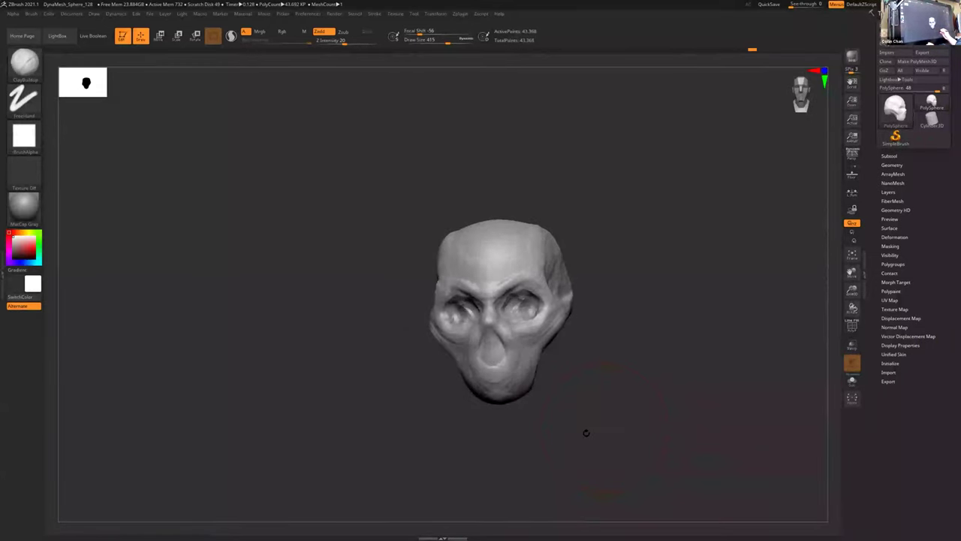
{"action": "mouse_move", "coordinate": [566, 367]}
{"action": "left_mouse_down"}
{"action": "mouse_move", "coordinate": [578, 357]}
{"action": "mouse_move", "coordinate": [557, 370]}
{"action": "left_mouse_up"}
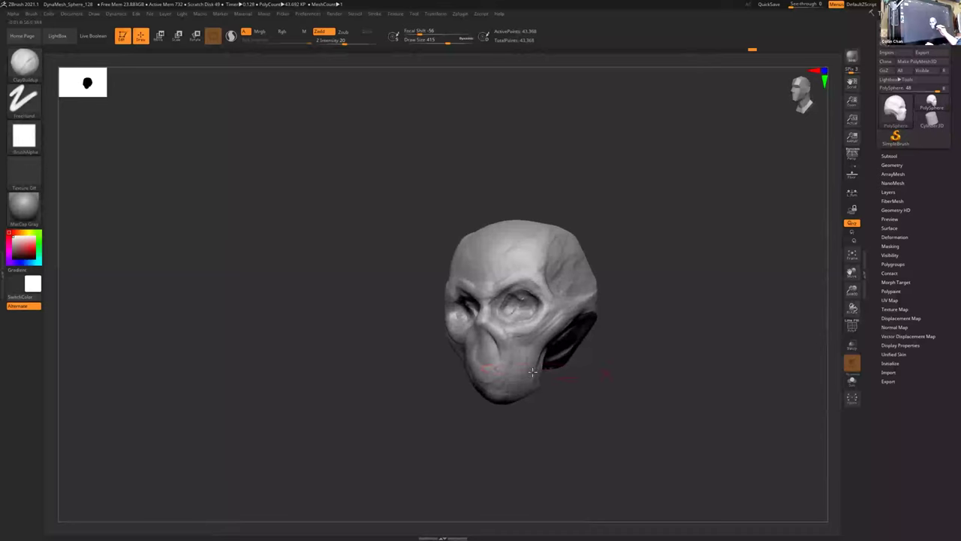
{"action": "key", "text": "s"}
{"action": "left_click_drag", "start_coordinate": [560, 410], "coordinate": [542, 409]}
{"action": "mouse_move", "coordinate": [542, 398]}
{"action": "left_mouse_down"}
{"action": "mouse_move", "coordinate": [570, 399]}
{"action": "mouse_move", "coordinate": [467, 354]}
{"action": "mouse_move", "coordinate": [517, 375]}
{"action": "mouse_move", "coordinate": [502, 334]}
{"action": "left_mouse_up"}
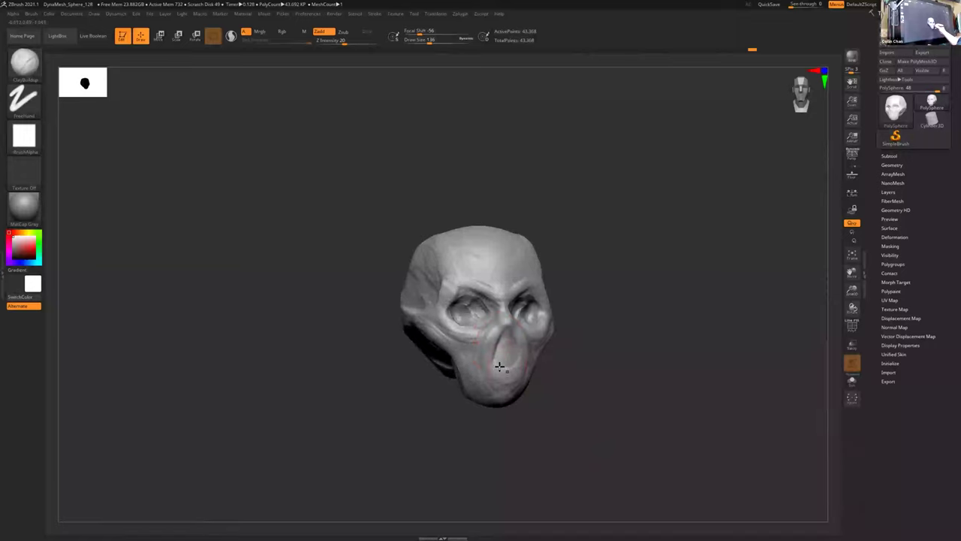
{"action": "left_click_drag", "start_coordinate": [534, 368], "coordinate": [503, 371]}
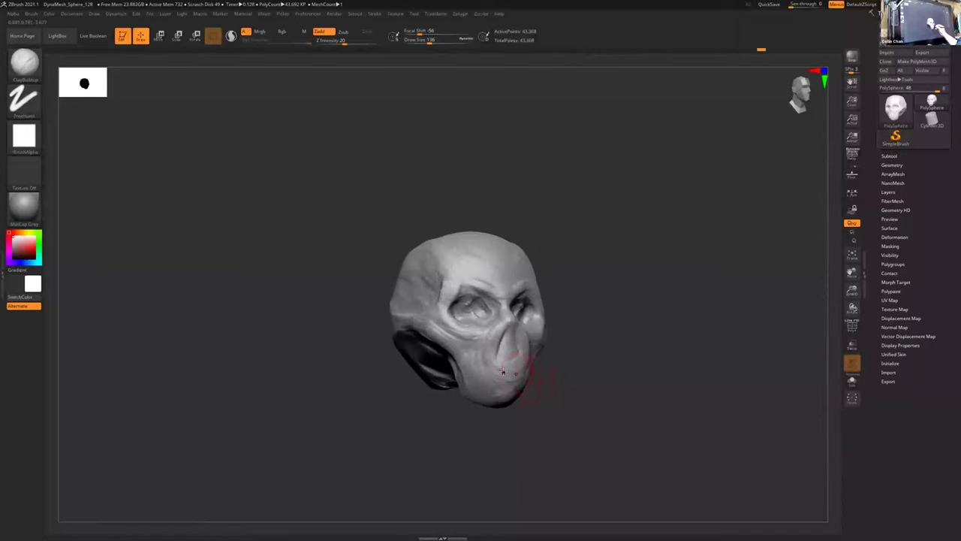
{"action": "right_click_drag", "start_coordinate": [503, 370], "coordinate": [471, 371]}
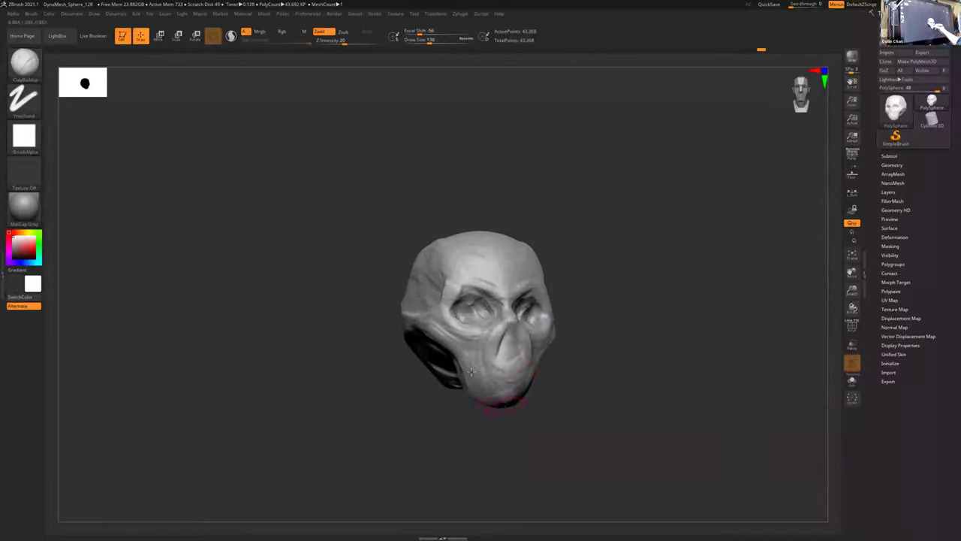
{"action": "left_click_drag", "start_coordinate": [472, 363], "coordinate": [533, 369]}
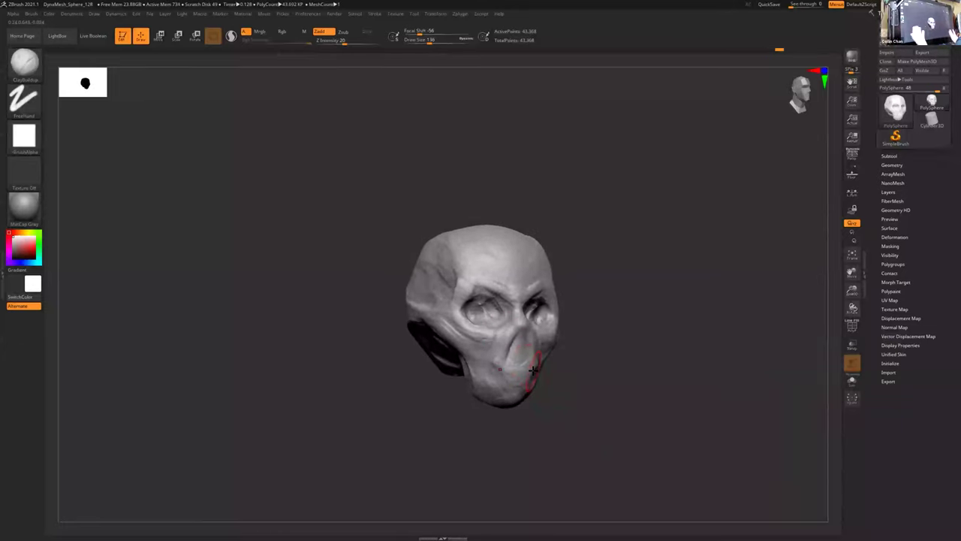
- Define the edges of the nasal opening and shape the upper jaw and chin planes beneath it
{"action": "left_click_drag", "start_coordinate": [571, 360], "coordinate": [533, 335]}
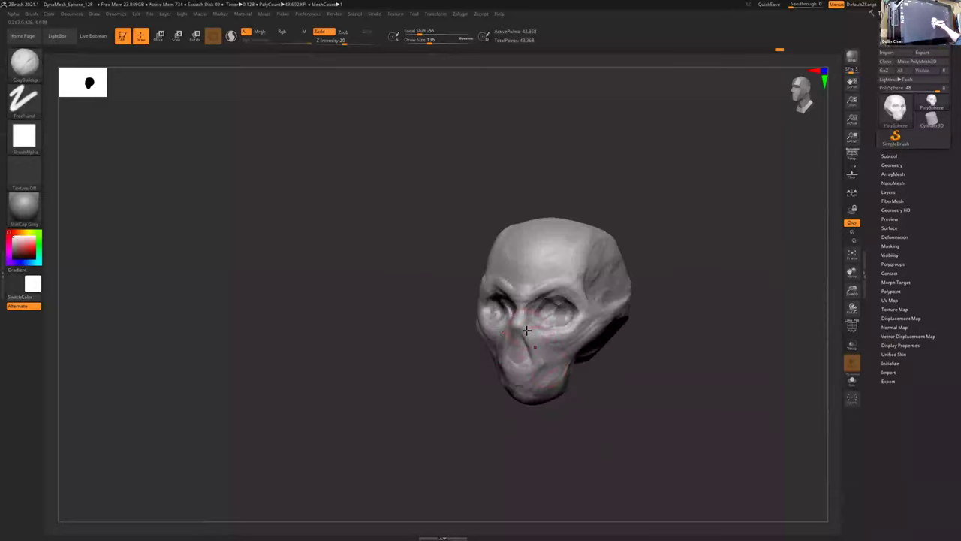
{"action": "right_click_drag", "start_coordinate": [556, 388], "coordinate": [608, 328]}
{"action": "right_click_drag", "start_coordinate": [533, 369], "coordinate": [513, 360]}
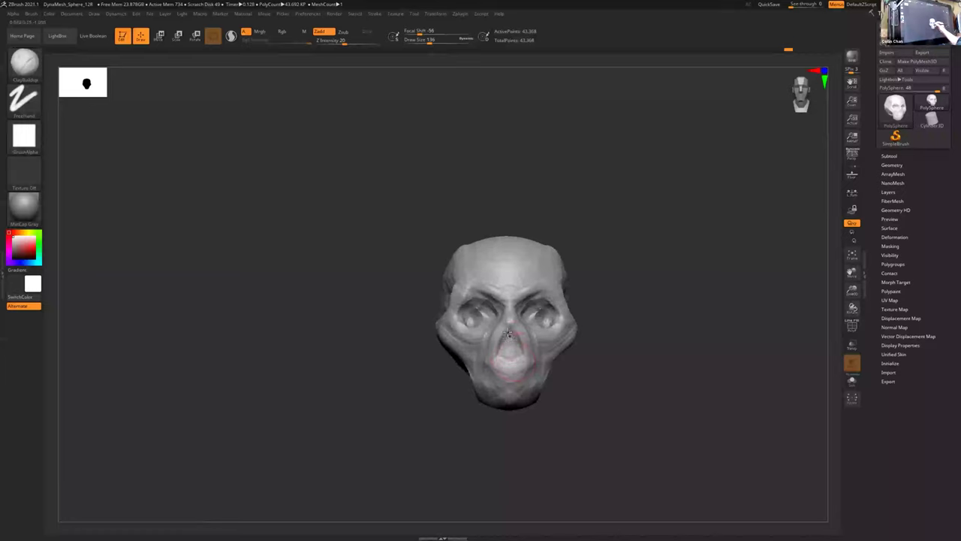
{"action": "right_click_drag", "start_coordinate": [545, 364], "coordinate": [526, 394]}
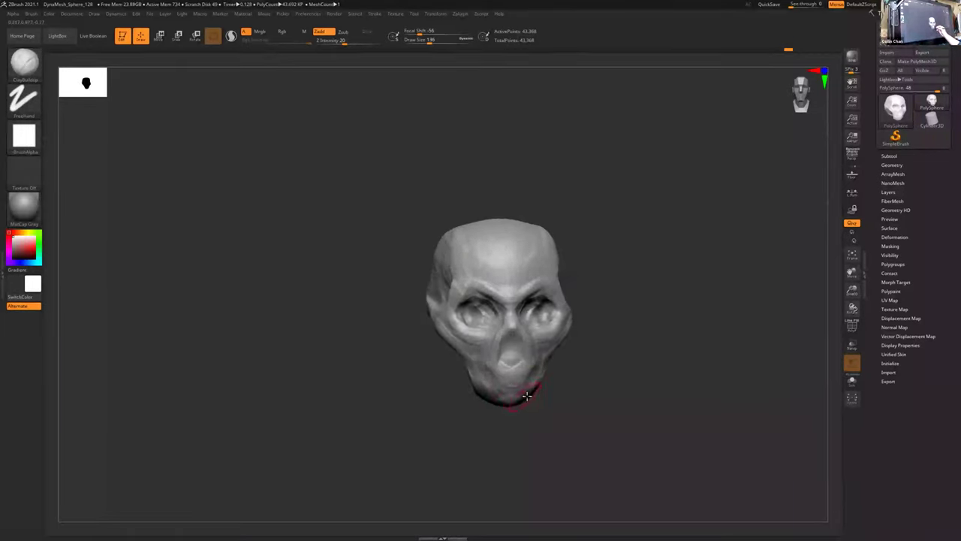
- Reduce the brush to draw size 71 and hollow the nasal cavity, leaving a narrow ridge down its middle
{"action": "key", "text": "s"}
{"action": "left_click_drag", "start_coordinate": [561, 422], "coordinate": [550, 379]}
{"action": "mouse_move", "coordinate": [552, 379]}
{"action": "right_mouse_down"}
{"action": "mouse_move", "coordinate": [540, 380]}
{"action": "mouse_move", "coordinate": [503, 344]}
{"action": "mouse_move", "coordinate": [503, 355]}
{"action": "mouse_move", "coordinate": [524, 355]}
{"action": "mouse_move", "coordinate": [510, 332]}
{"action": "mouse_move", "coordinate": [516, 348]}
{"action": "mouse_move", "coordinate": [552, 371]}
{"action": "mouse_move", "coordinate": [501, 348]}
{"action": "right_mouse_up"}
{"action": "left_click_drag", "start_coordinate": [501, 340], "coordinate": [501, 351]}
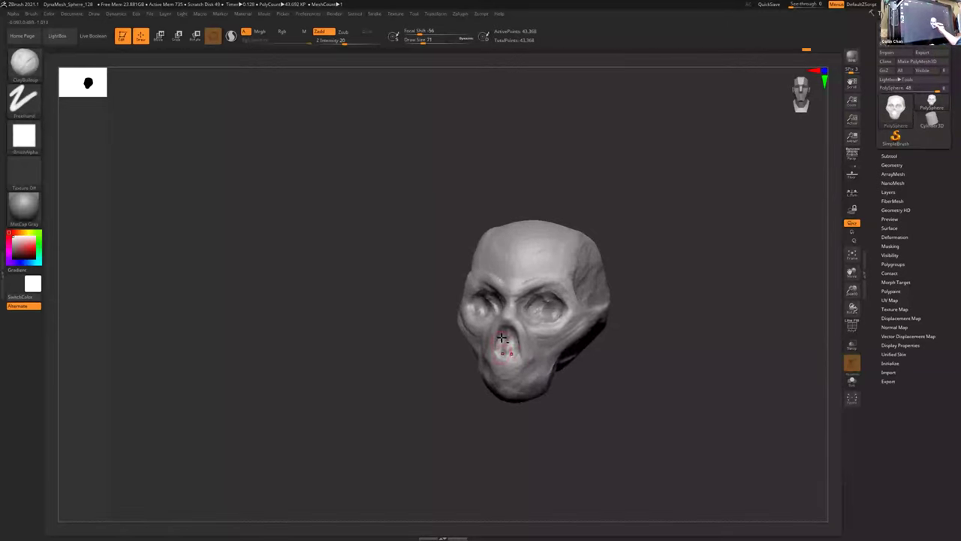
{"action": "mouse_move", "coordinate": [542, 372]}
{"action": "right_mouse_down"}
{"action": "mouse_move", "coordinate": [530, 378]}
{"action": "mouse_move", "coordinate": [537, 370]}
{"action": "mouse_move", "coordinate": [508, 322]}
{"action": "right_mouse_up"}
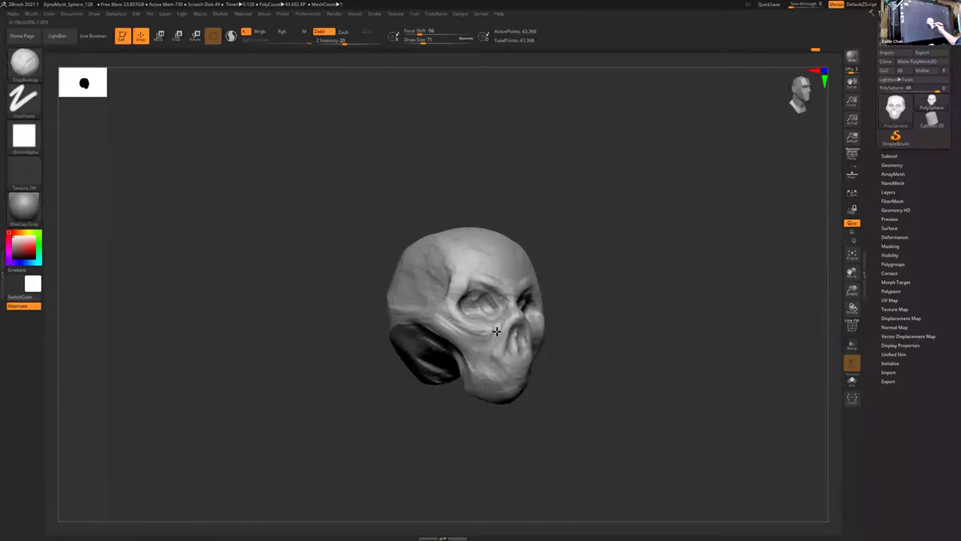
{"action": "right_click_drag", "start_coordinate": [507, 322], "coordinate": [509, 377]}
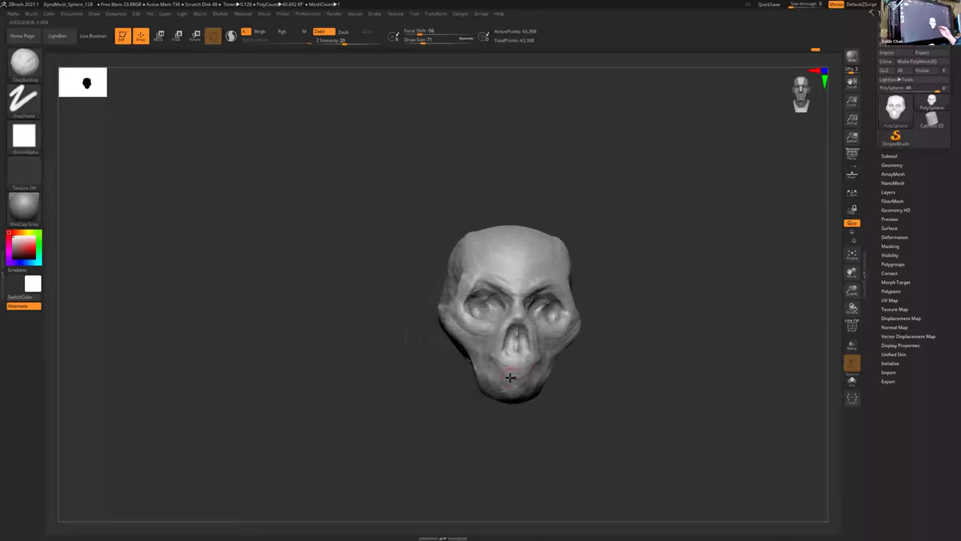
- Refine the muzzle planes beside the nasal cavity and down toward the chin with small clay strokes
{"action": "mouse_move", "coordinate": [580, 368]}
{"action": "right_mouse_down"}
{"action": "mouse_move", "coordinate": [601, 371]}
{"action": "mouse_move", "coordinate": [525, 373]}
{"action": "right_mouse_up"}
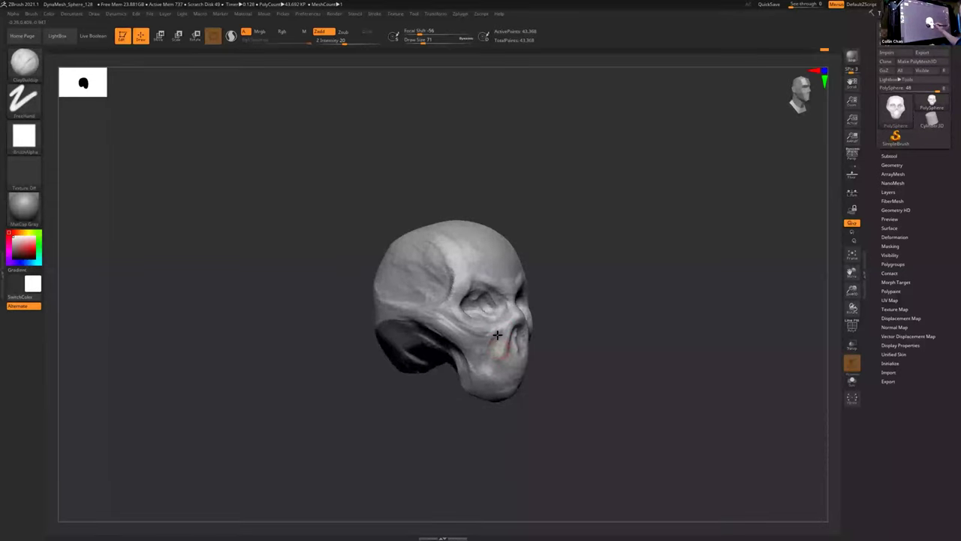
{"action": "right_click_drag", "start_coordinate": [506, 362], "coordinate": [497, 346]}
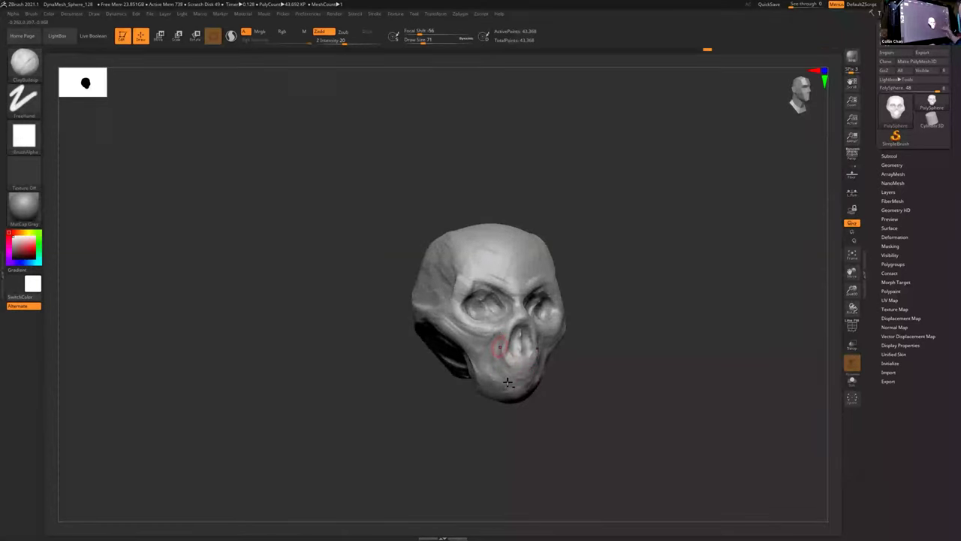
{"action": "right_click_drag", "start_coordinate": [508, 381], "coordinate": [488, 366]}
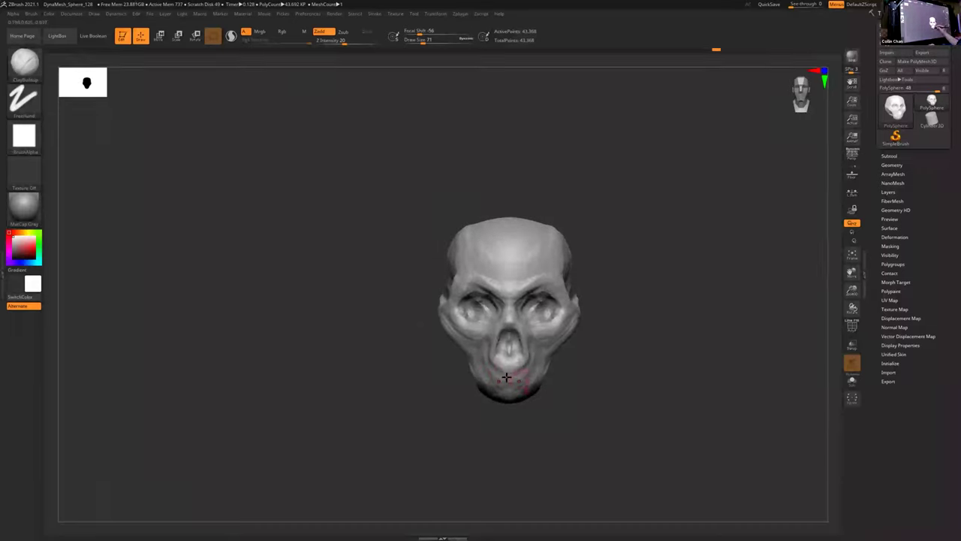
{"action": "mouse_move", "coordinate": [516, 386]}
{"action": "right_mouse_down"}
{"action": "mouse_move", "coordinate": [540, 373]}
{"action": "mouse_move", "coordinate": [532, 377]}
{"action": "right_mouse_up"}
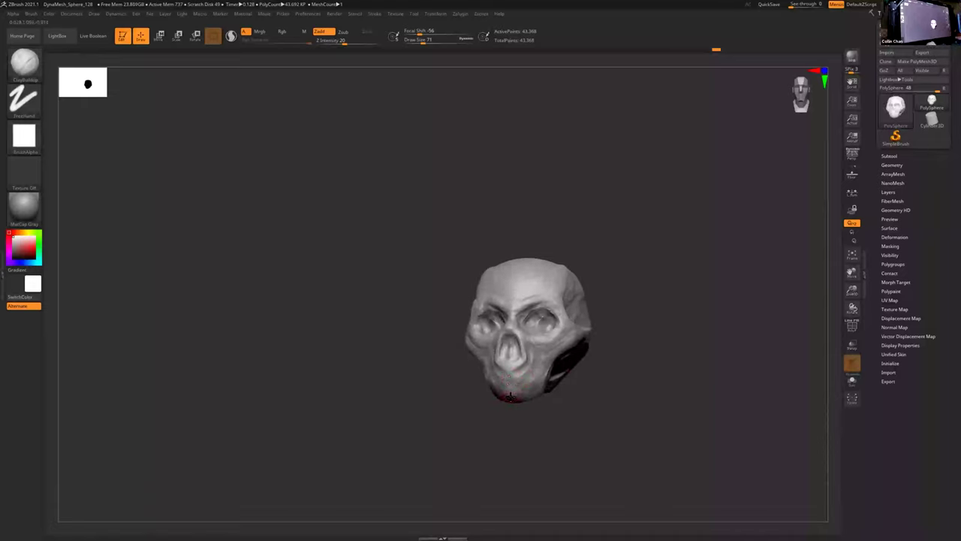
{"action": "left_click_drag", "start_coordinate": [570, 381], "coordinate": [530, 385]}
{"action": "mouse_move", "coordinate": [478, 375]}
{"action": "right_mouse_down"}
{"action": "mouse_move", "coordinate": [496, 376]}
{"action": "mouse_move", "coordinate": [488, 371]}
{"action": "right_mouse_up"}
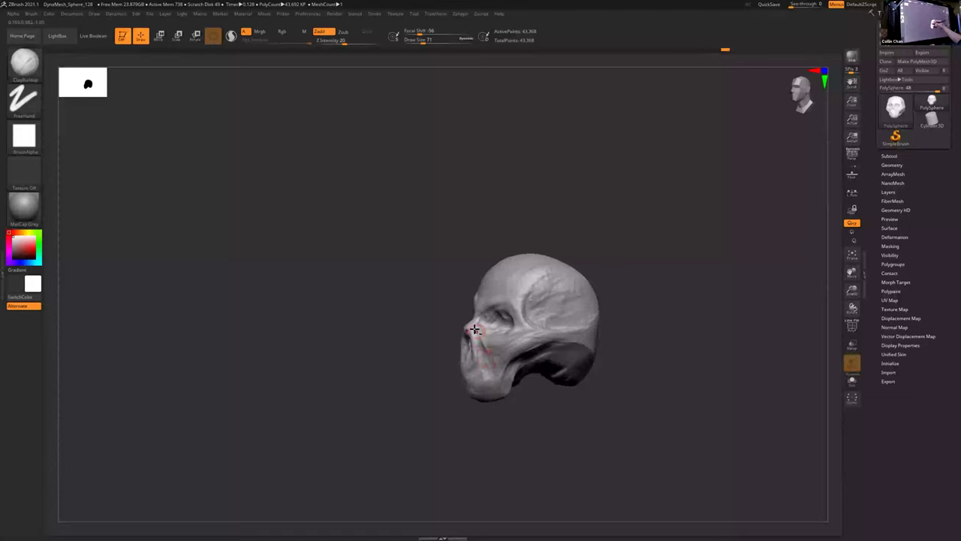
- Refine the muzzle's side plane between the nasal opening and the chin with small ClayBuildup strokes
{"action": "mouse_move", "coordinate": [647, 365]}
{"action": "right_mouse_down"}
{"action": "mouse_move", "coordinate": [656, 346]}
{"action": "mouse_move", "coordinate": [635, 377]}
{"action": "mouse_move", "coordinate": [708, 322]}
{"action": "mouse_move", "coordinate": [601, 413]}
{"action": "right_mouse_up"}
{"action": "key", "text": "ctrl"}
{"action": "right_click_drag", "start_coordinate": [506, 366], "coordinate": [473, 344]}
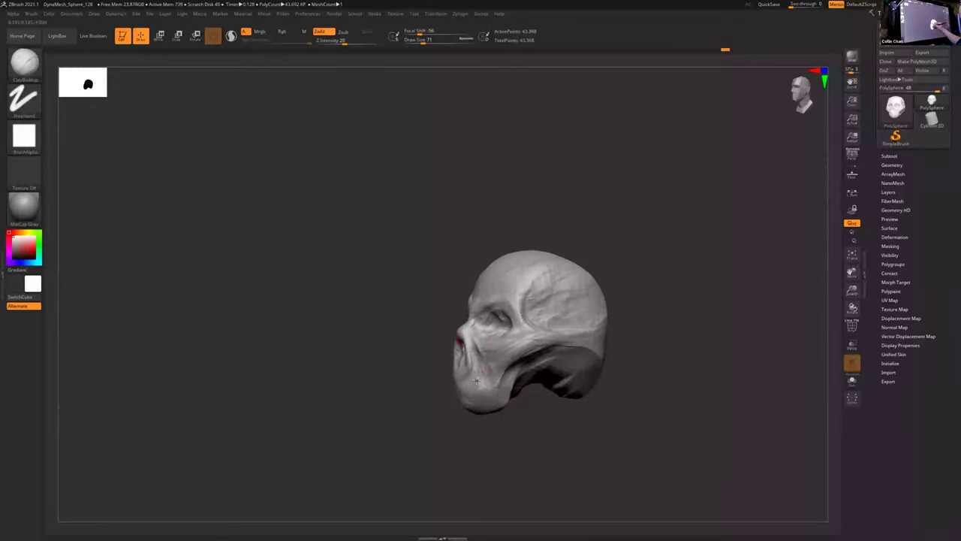
{"action": "mouse_move", "coordinate": [477, 380]}
{"action": "right_mouse_down"}
{"action": "mouse_move", "coordinate": [506, 385]}
{"action": "mouse_move", "coordinate": [467, 384]}
{"action": "right_mouse_up"}
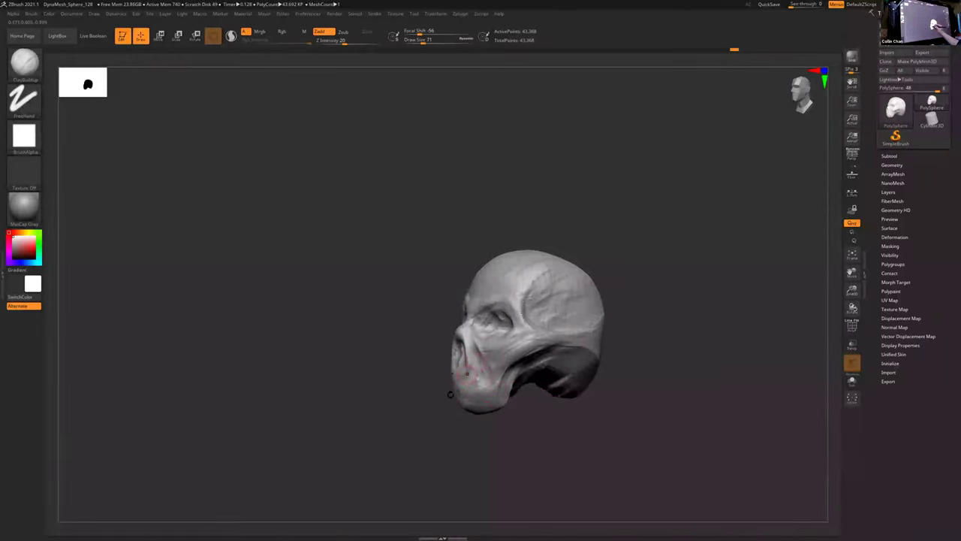
{"action": "right_click_drag", "start_coordinate": [521, 414], "coordinate": [514, 434]}
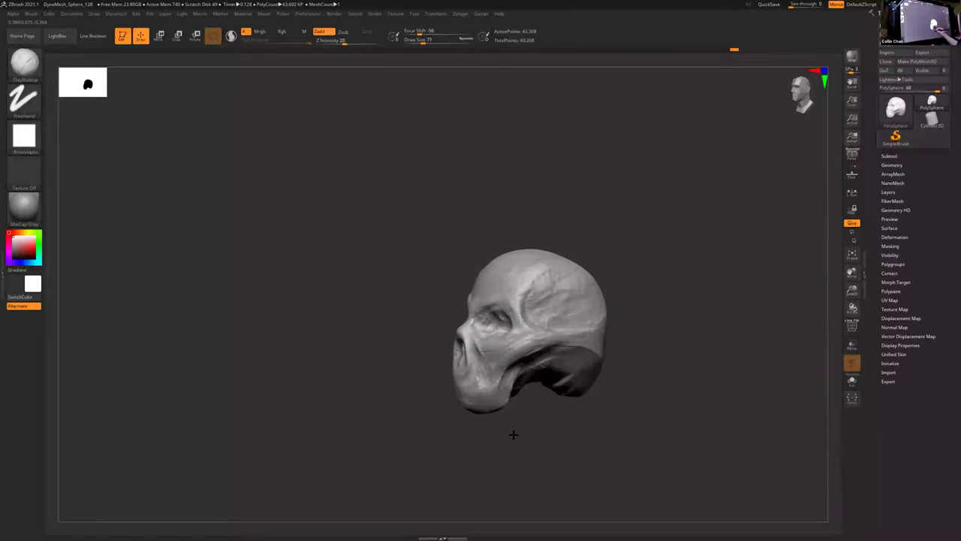
- Build up the cheek plane beside the nasal cavity and carve back the surface along the opening's edge
{"action": "left_click_drag", "start_coordinate": [471, 341], "coordinate": [494, 375]}
{"action": "right_click_drag", "start_coordinate": [515, 373], "coordinate": [498, 353], "text": "ctrl"}
{"action": "left_click_drag", "start_coordinate": [458, 320], "coordinate": [466, 354], "text": "alt"}
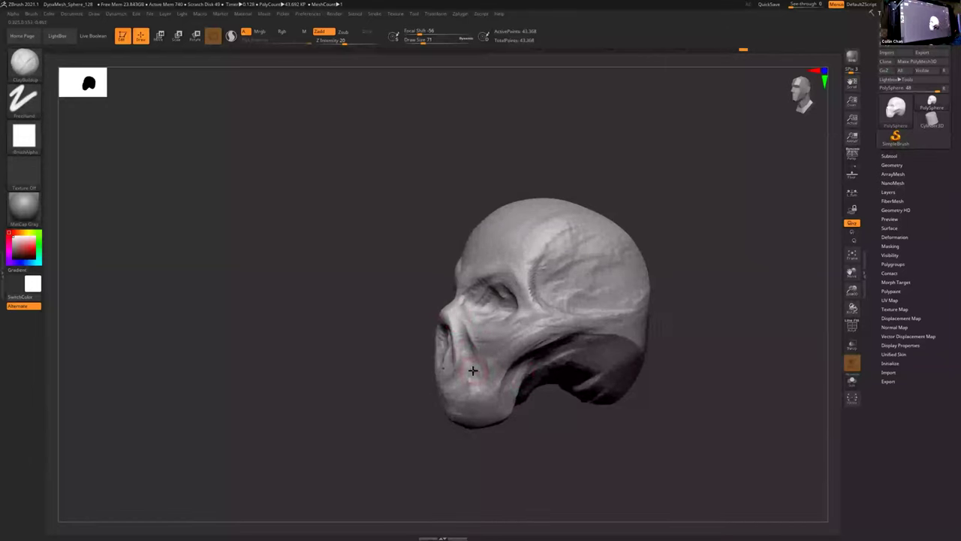
{"action": "right_click_drag", "start_coordinate": [470, 313], "coordinate": [469, 321]}
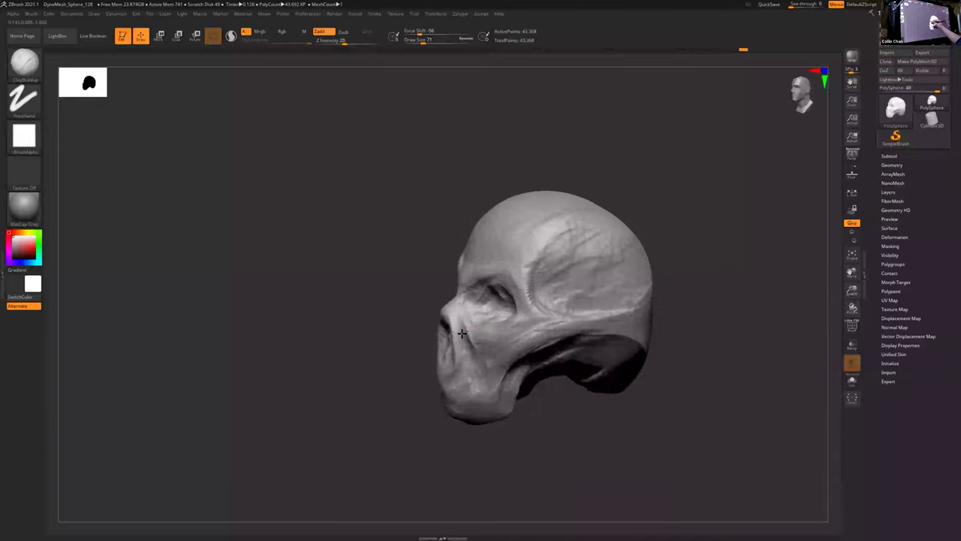
{"action": "mouse_move", "coordinate": [485, 381]}
{"action": "right_mouse_down"}
{"action": "mouse_move", "coordinate": [458, 316]}
{"action": "mouse_move", "coordinate": [526, 321]}
{"action": "mouse_move", "coordinate": [471, 340]}
{"action": "mouse_move", "coordinate": [499, 291]}
{"action": "right_mouse_up"}
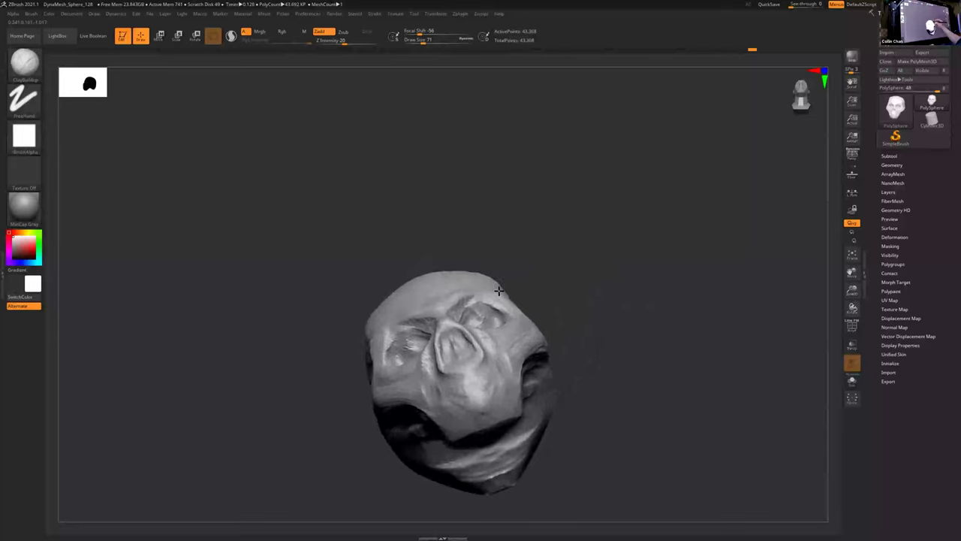
- Touch up the inner upper rims of the eye sockets with short ClayBuildup strokes
{"action": "mouse_move", "coordinate": [448, 330]}
{"action": "right_mouse_down"}
{"action": "mouse_move", "coordinate": [500, 368]}
{"action": "mouse_move", "coordinate": [492, 408]}
{"action": "mouse_move", "coordinate": [498, 285]}
{"action": "mouse_move", "coordinate": [489, 304]}
{"action": "mouse_move", "coordinate": [503, 336]}
{"action": "right_mouse_up"}
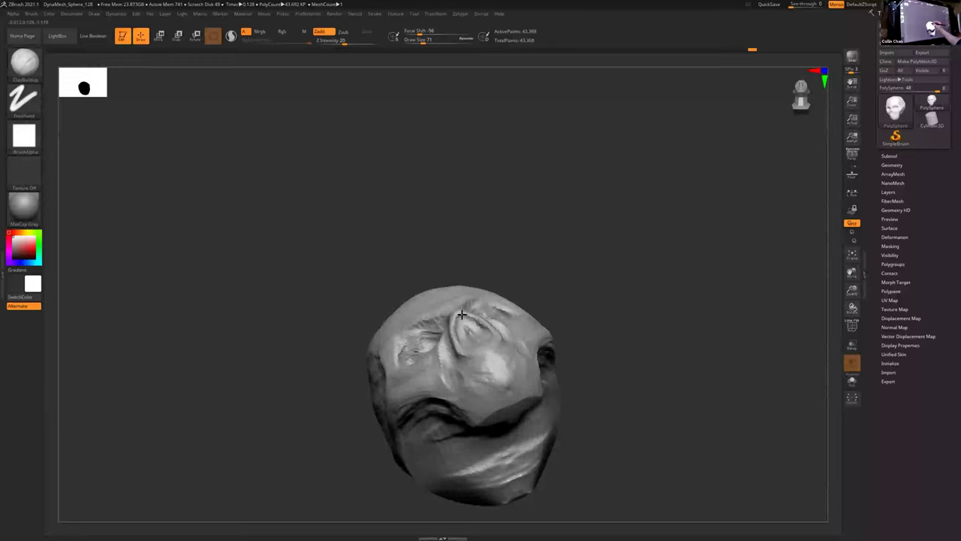
{"action": "right_click_drag", "start_coordinate": [515, 328], "coordinate": [594, 440]}
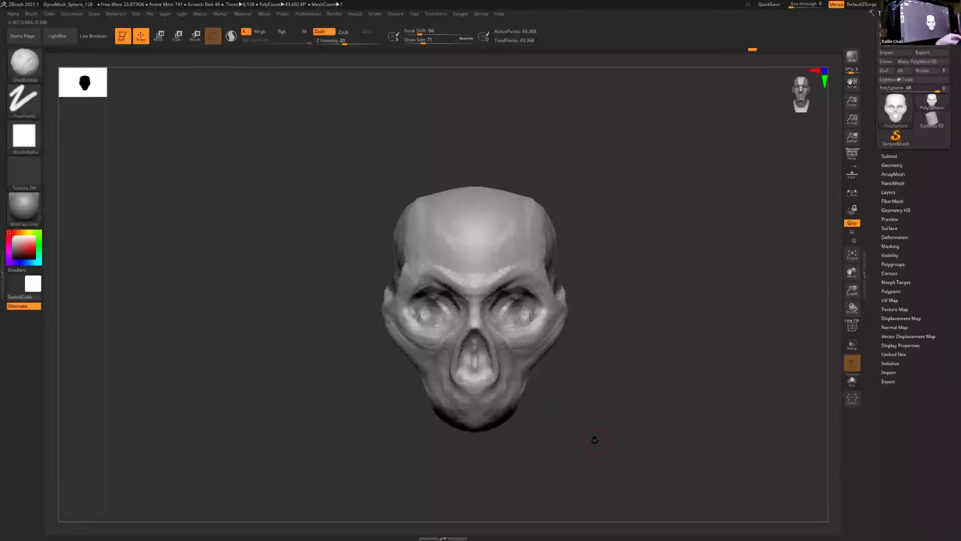
{"action": "right_click_drag", "start_coordinate": [594, 440], "coordinate": [547, 371]}
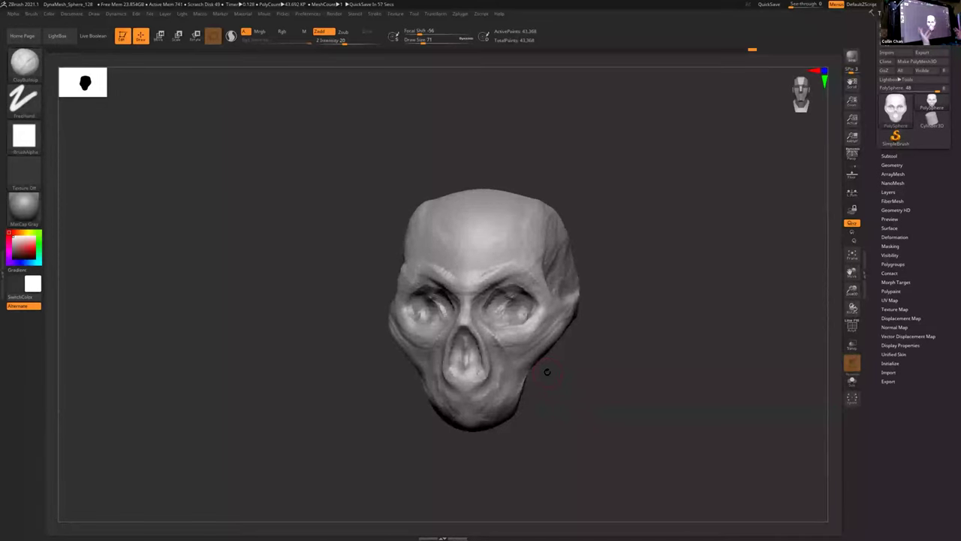
{"action": "mouse_move", "coordinate": [526, 311]}
{"action": "right_mouse_down"}
{"action": "mouse_move", "coordinate": [483, 315]}
{"action": "mouse_move", "coordinate": [518, 311]}
{"action": "right_mouse_up"}
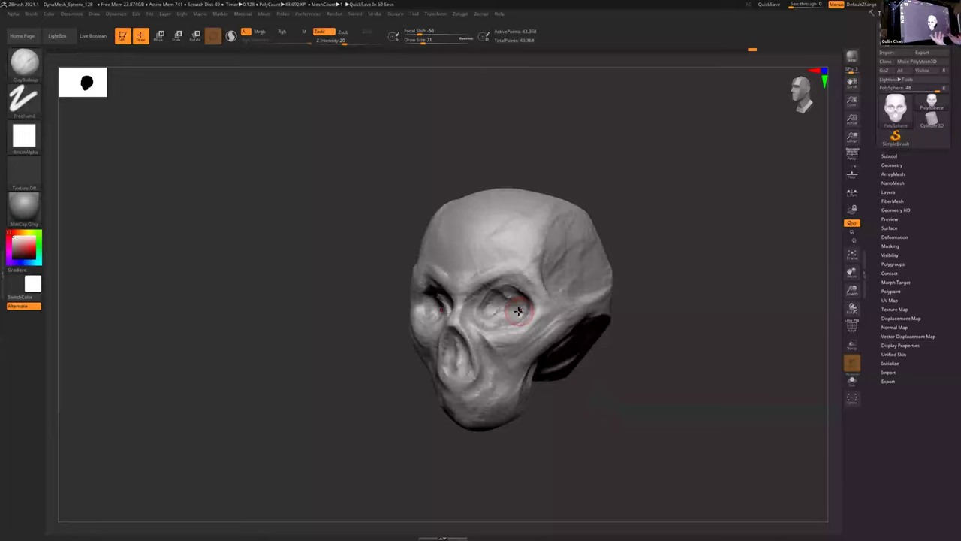
{"action": "right_click_drag", "start_coordinate": [520, 309], "coordinate": [530, 307]}
{"action": "mouse_move", "coordinate": [442, 293]}
{"action": "left_mouse_down"}
{"action": "mouse_move", "coordinate": [430, 287]}
{"action": "mouse_move", "coordinate": [447, 289]}
{"action": "left_mouse_up"}
{"action": "right_click_drag", "start_coordinate": [514, 335], "coordinate": [518, 343]}
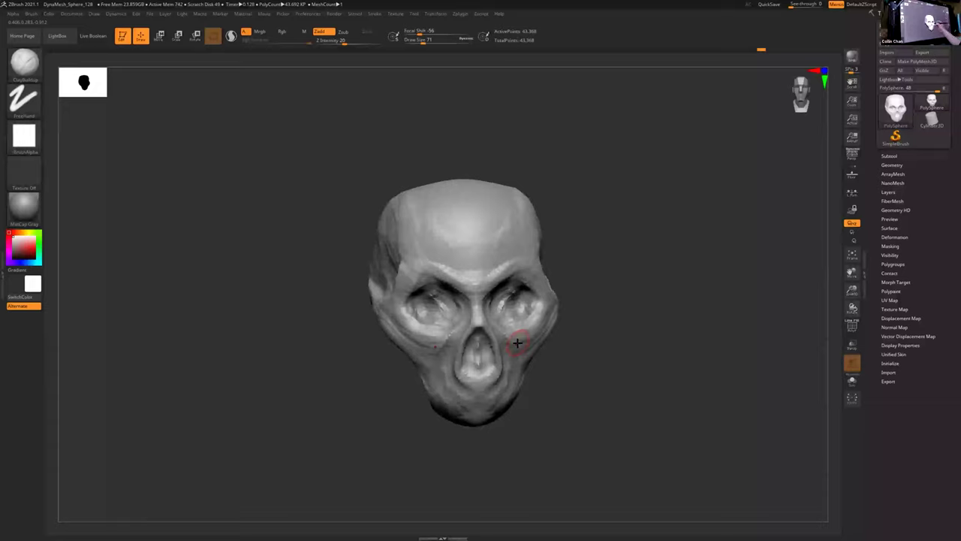
{"action": "right_click_drag", "start_coordinate": [517, 343], "coordinate": [445, 313]}
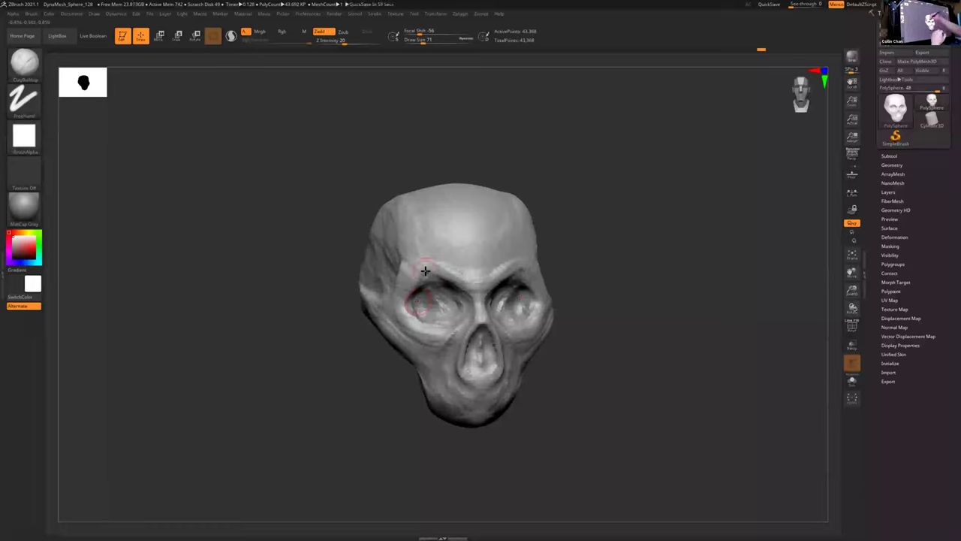
- Build up the outer half of the brow ridge above the eye sockets
{"action": "mouse_move", "coordinate": [525, 331]}
{"action": "right_mouse_down"}
{"action": "mouse_move", "coordinate": [492, 331]}
{"action": "mouse_move", "coordinate": [522, 338]}
{"action": "mouse_move", "coordinate": [543, 329]}
{"action": "right_mouse_up"}
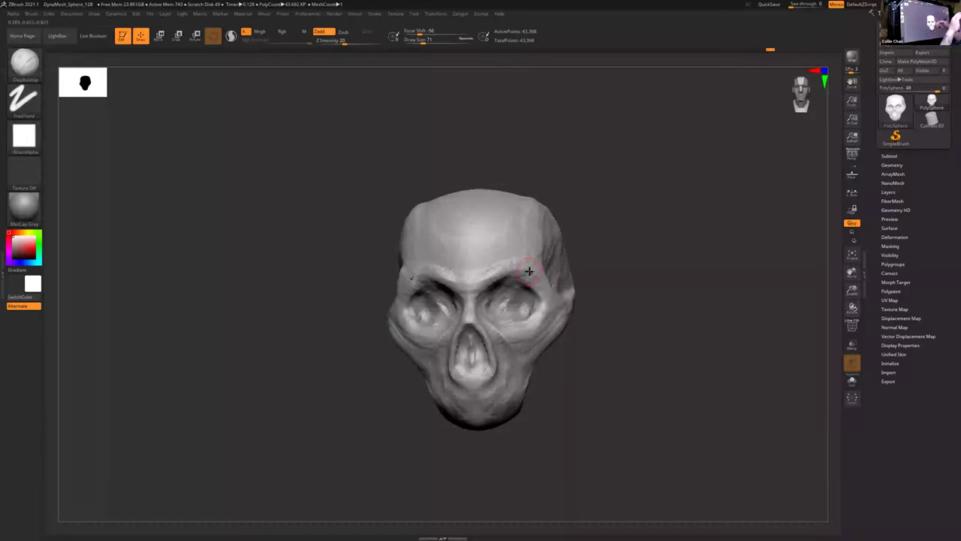
{"action": "mouse_move", "coordinate": [500, 268]}
{"action": "left_mouse_down"}
{"action": "mouse_move", "coordinate": [528, 260]}
{"action": "mouse_move", "coordinate": [541, 287]}
{"action": "left_mouse_up"}
{"action": "mouse_move", "coordinate": [527, 322]}
{"action": "right_mouse_down"}
{"action": "mouse_move", "coordinate": [558, 328]}
{"action": "mouse_move", "coordinate": [531, 325]}
{"action": "mouse_move", "coordinate": [522, 343]}
{"action": "right_mouse_up"}
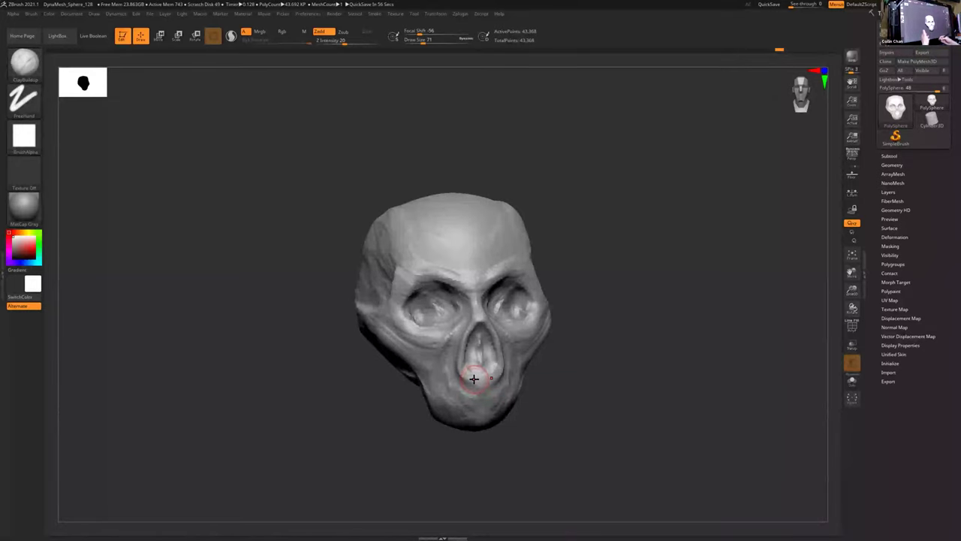
- Add clay along the upper rim of the eye sockets from the temple to the nose bridge
{"action": "left_click_drag", "start_coordinate": [571, 376], "coordinate": [542, 368]}
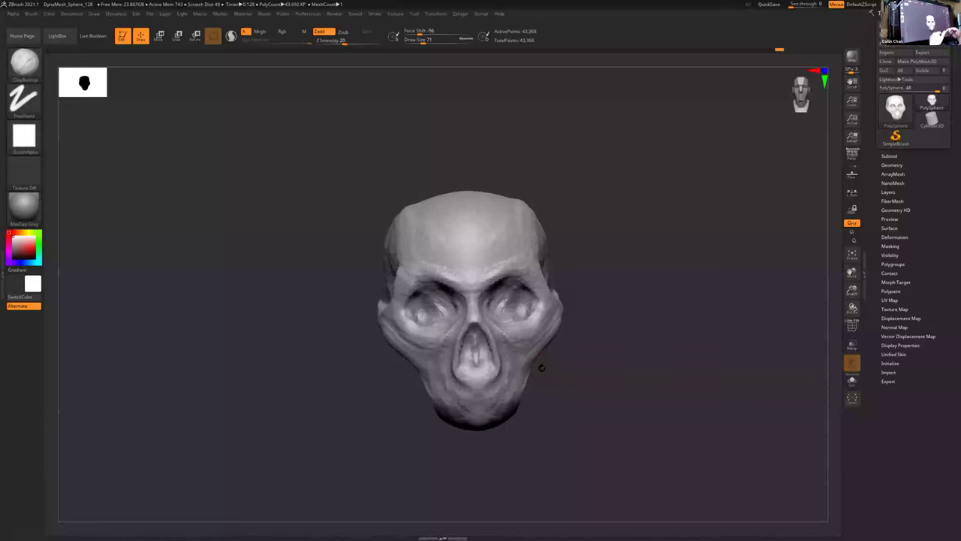
{"action": "right_click_drag", "start_coordinate": [556, 379], "coordinate": [543, 409]}
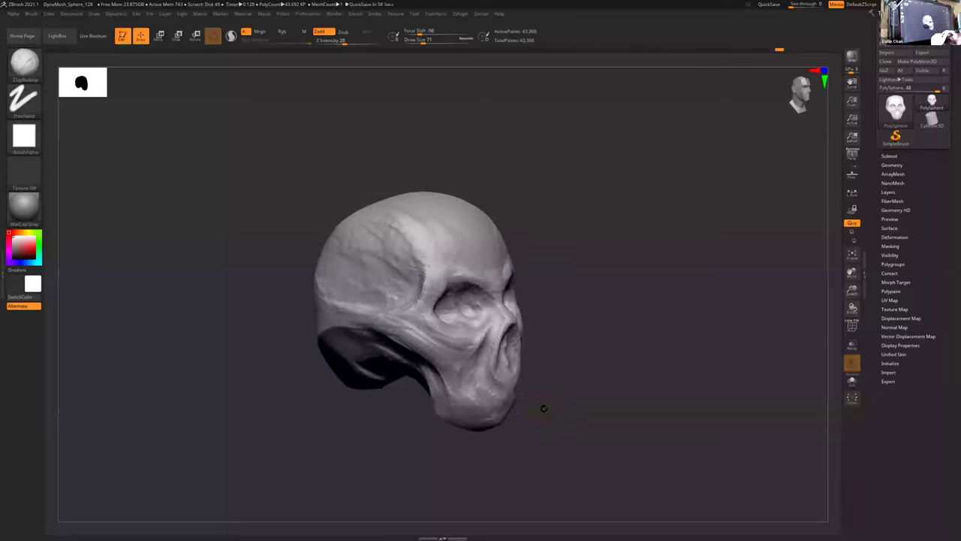
{"action": "right_click_drag", "start_coordinate": [543, 408], "coordinate": [515, 393]}
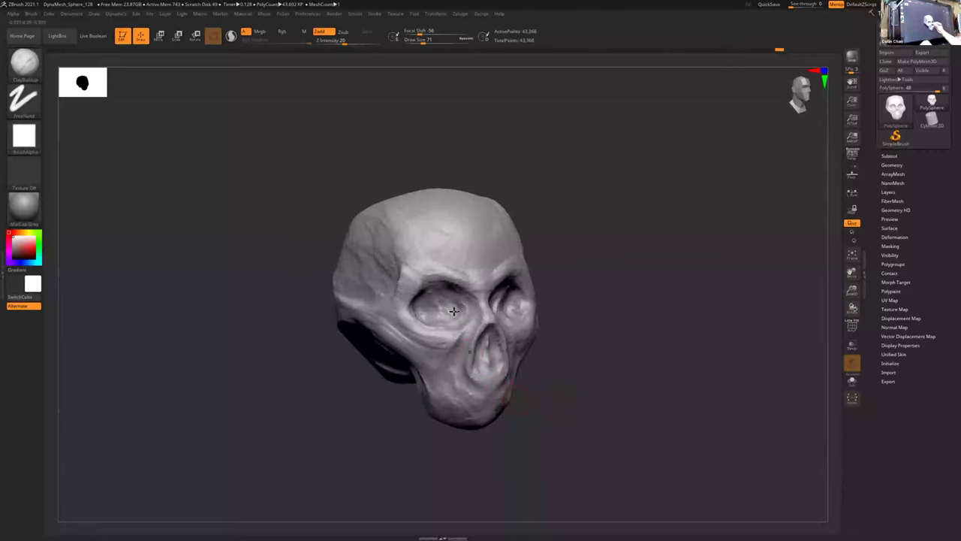
{"action": "left_click_drag", "start_coordinate": [412, 287], "coordinate": [485, 286]}
{"action": "right_click_drag", "start_coordinate": [490, 307], "coordinate": [492, 317]}
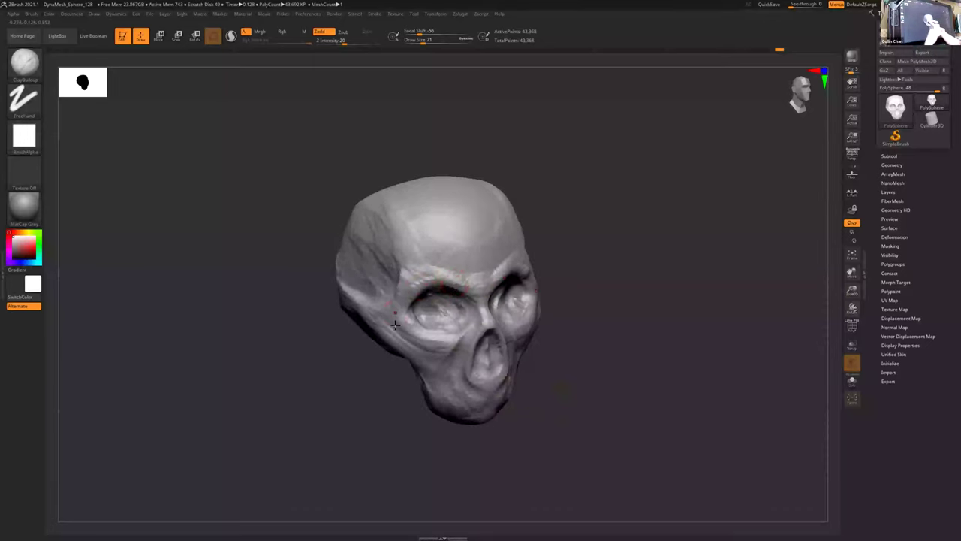
{"action": "mouse_move", "coordinate": [404, 319]}
{"action": "right_mouse_down"}
{"action": "mouse_move", "coordinate": [499, 340]}
{"action": "mouse_move", "coordinate": [458, 304]}
{"action": "mouse_move", "coordinate": [471, 293]}
{"action": "right_mouse_up"}
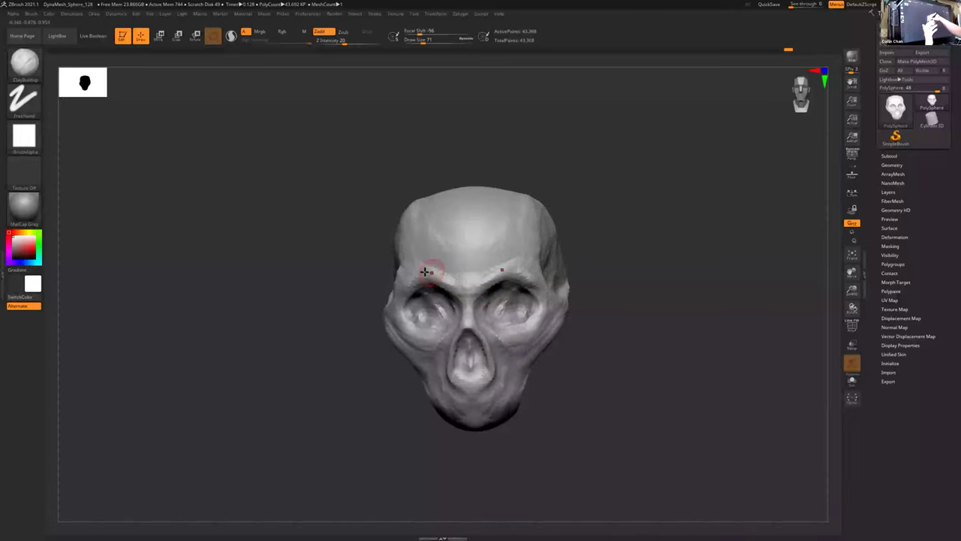
- Refine the cheek planes between the lower eye socket rims and the upper nasal opening
{"action": "mouse_move", "coordinate": [488, 317]}
{"action": "right_mouse_down"}
{"action": "mouse_move", "coordinate": [555, 361]}
{"action": "mouse_move", "coordinate": [517, 353]}
{"action": "right_mouse_up"}
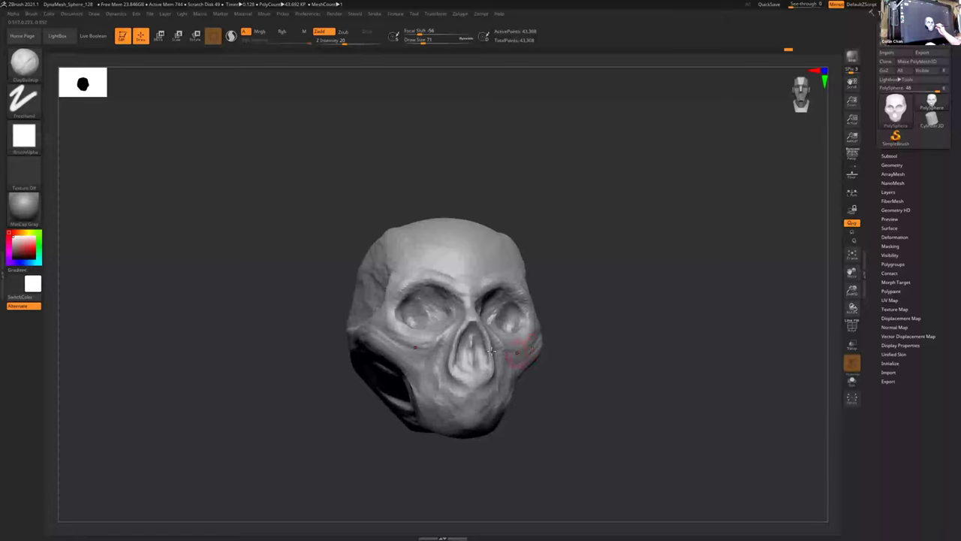
{"action": "right_click_drag", "start_coordinate": [450, 327], "coordinate": [492, 335]}
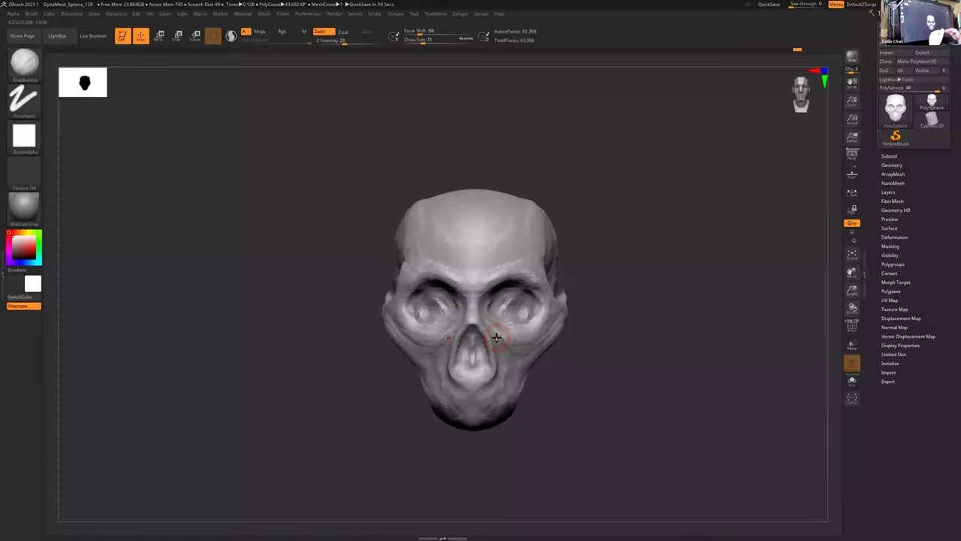
{"action": "right_click_drag", "start_coordinate": [471, 346], "coordinate": [490, 352]}
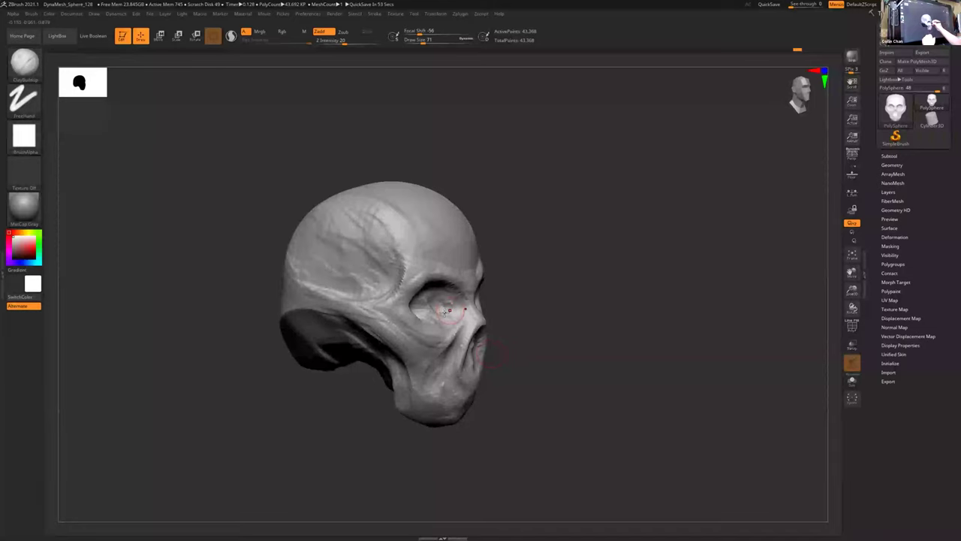
- Smooth the brow ridge where it meets the temple and the forehead above the eye sockets
{"action": "right_click_drag", "start_coordinate": [452, 309], "coordinate": [424, 284]}
{"action": "left_click_drag", "start_coordinate": [403, 279], "coordinate": [410, 264], "text": "shift"}
{"action": "right_click_drag", "start_coordinate": [440, 335], "coordinate": [442, 337]}
{"action": "mouse_move", "coordinate": [428, 292]}
{"action": "right_mouse_down"}
{"action": "mouse_move", "coordinate": [415, 289]}
{"action": "mouse_move", "coordinate": [424, 264]}
{"action": "right_mouse_up"}
{"action": "left_click_drag", "start_coordinate": [453, 260], "coordinate": [435, 257], "text": "shift"}
{"action": "right_click_drag", "start_coordinate": [436, 257], "coordinate": [439, 262]}
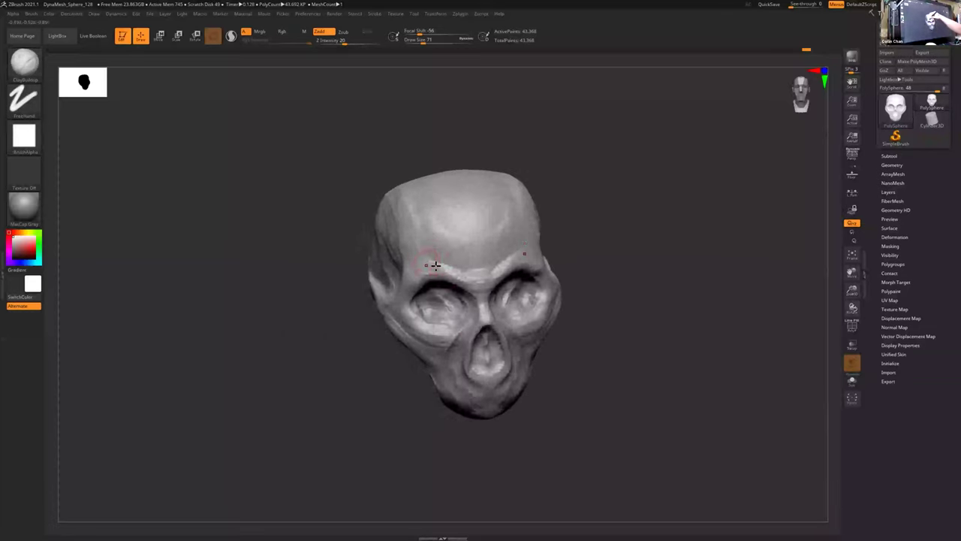
- Smooth the centre of the brow and blend it up into the middle of the forehead
{"action": "left_click_drag", "start_coordinate": [431, 263], "coordinate": [428, 272], "text": "shift"}
{"action": "mouse_move", "coordinate": [506, 308]}
{"action": "right_mouse_down"}
{"action": "mouse_move", "coordinate": [506, 294]}
{"action": "mouse_move", "coordinate": [482, 287]}
{"action": "right_mouse_up"}
{"action": "left_click_drag", "start_coordinate": [483, 287], "coordinate": [505, 262], "text": "shift"}
{"action": "right_click_drag", "start_coordinate": [517, 301], "coordinate": [512, 293]}
{"action": "mouse_move", "coordinate": [453, 242]}
{"action": "left_mouse_down", "text": "shift"}
{"action": "mouse_move", "coordinate": [427, 208]}
{"action": "mouse_move", "coordinate": [445, 250]}
{"action": "mouse_move", "coordinate": [472, 251]}
{"action": "mouse_move", "coordinate": [473, 228]}
{"action": "left_mouse_up", "text": "shift"}
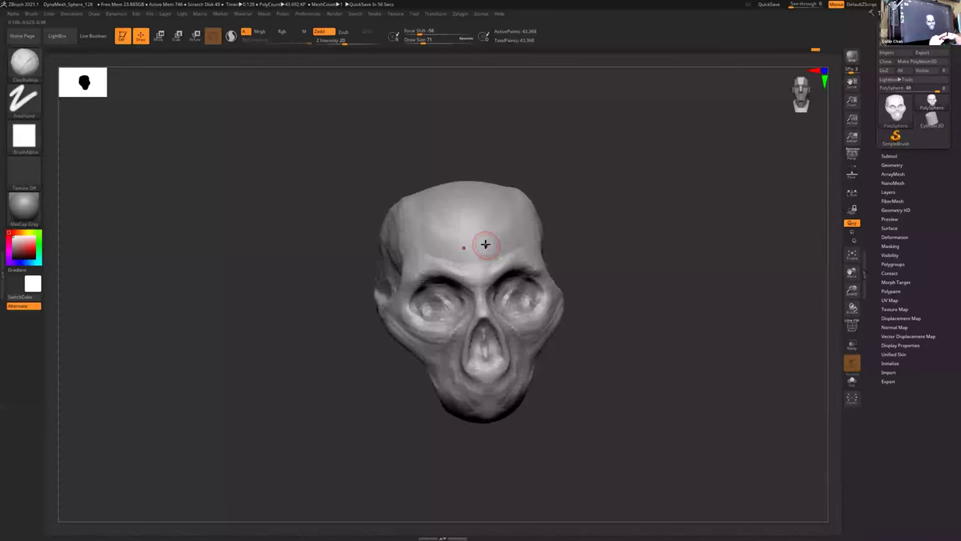
- Switch to the Move brush with the back of the cranium in view
{"action": "right_click_drag", "start_coordinate": [525, 317], "coordinate": [520, 316]}
{"action": "right_click_drag", "start_coordinate": [515, 374], "coordinate": [525, 381]}
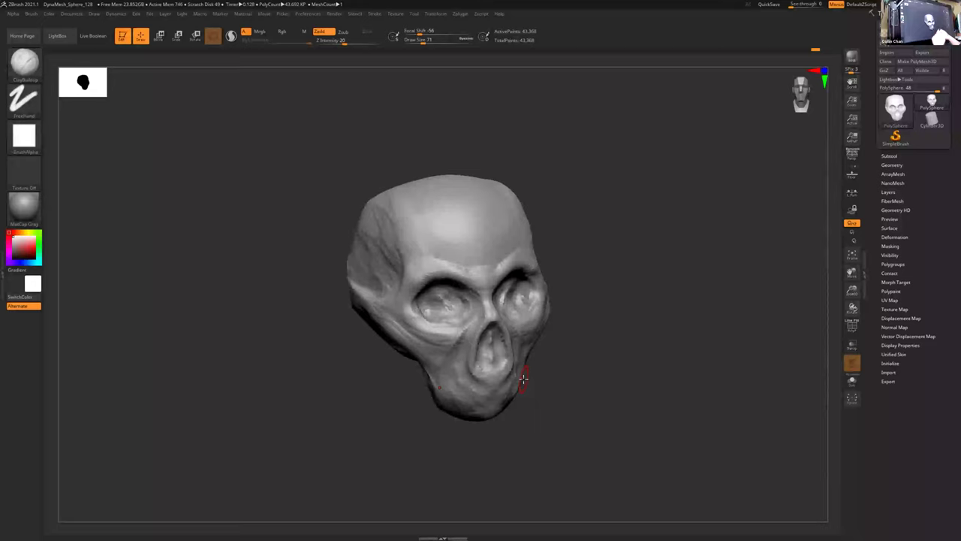
{"action": "mouse_move", "coordinate": [540, 313]}
{"action": "left_mouse_down"}
{"action": "mouse_move", "coordinate": [548, 319]}
{"action": "mouse_move", "coordinate": [539, 321]}
{"action": "left_mouse_up"}
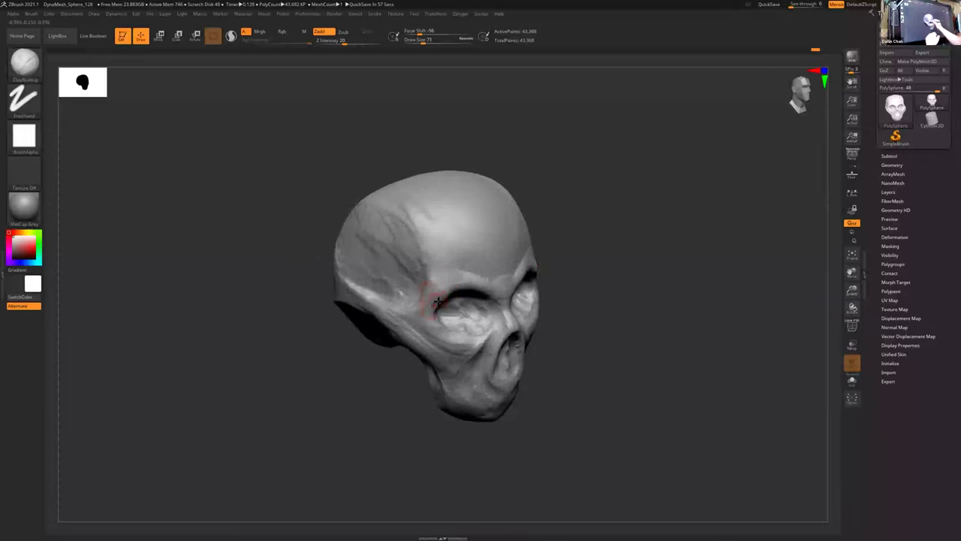
{"action": "left_click_drag", "start_coordinate": [524, 322], "coordinate": [533, 361]}
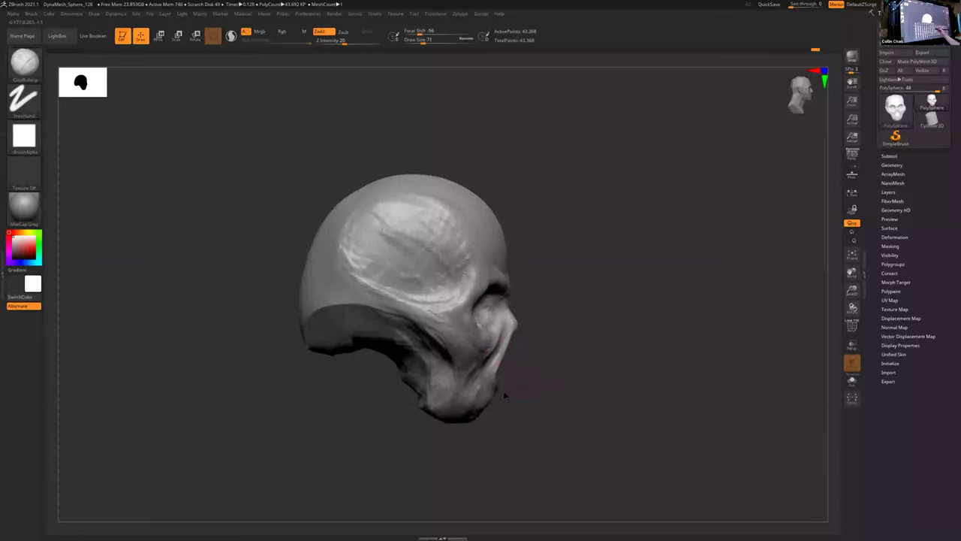
{"action": "key", "text": "b"}
{"action": "key", "text": "m"}
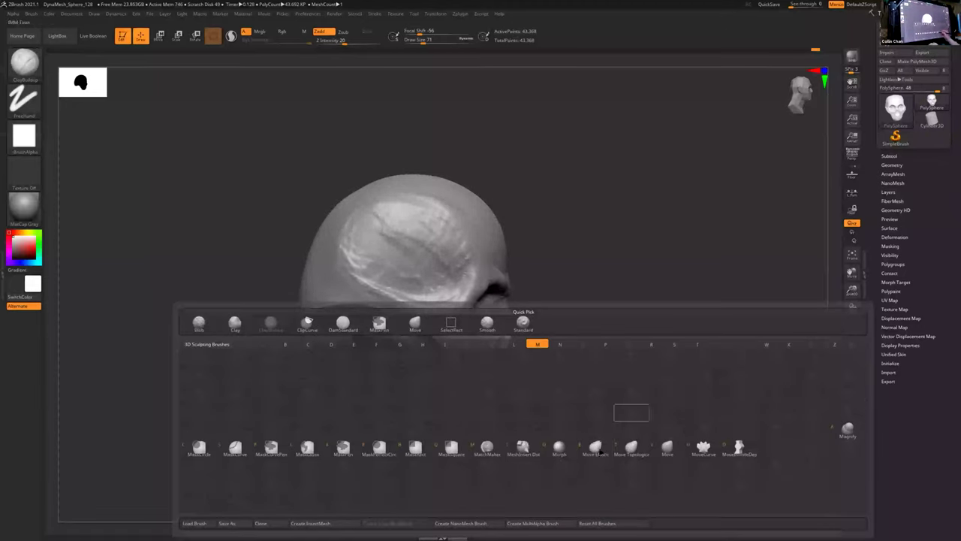
{"action": "left_click", "coordinate": [662, 446]}
{"action": "mouse_move", "coordinate": [475, 308]}
{"action": "right_mouse_down"}
{"action": "mouse_move", "coordinate": [485, 323]}
{"action": "mouse_move", "coordinate": [479, 310]}
{"action": "right_mouse_up"}
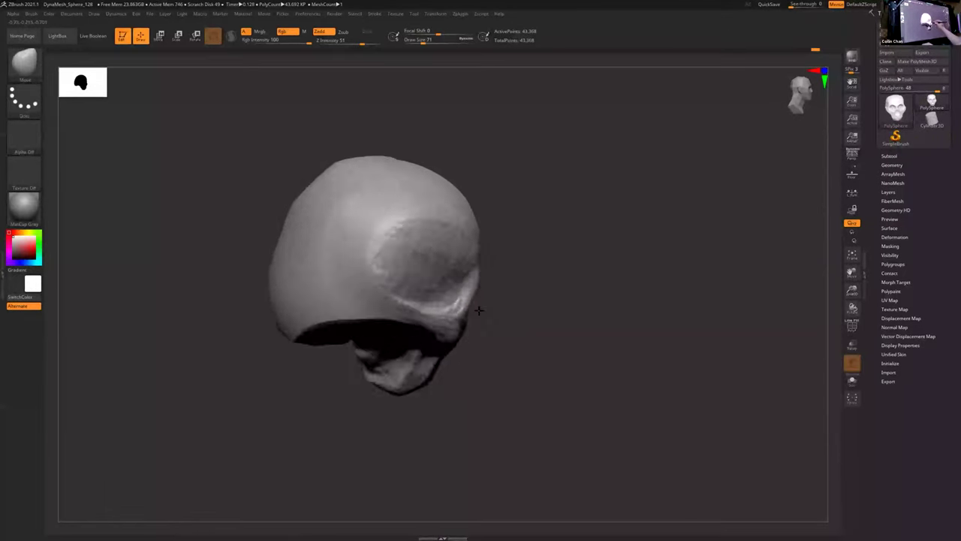
{"action": "left_click_drag", "start_coordinate": [479, 310], "coordinate": [526, 338]}
- Undo a trial pull on the cranium and enlarge the Move brush to draw size 453
{"action": "key", "text": "s"}
{"action": "left_click_drag", "start_coordinate": [570, 368], "coordinate": [581, 365]}
{"action": "left_click_drag", "start_coordinate": [330, 232], "coordinate": [337, 220]}
{"action": "key", "text": "ctrl+z"}
{"action": "mouse_move", "coordinate": [563, 376]}
{"action": "left_mouse_down"}
{"action": "mouse_move", "coordinate": [605, 383]}
{"action": "mouse_move", "coordinate": [407, 279]}
{"action": "mouse_move", "coordinate": [528, 311]}
{"action": "mouse_move", "coordinate": [557, 356]}
{"action": "left_mouse_up"}
{"action": "key", "text": "s"}
{"action": "key", "text": "s"}
{"action": "left_click_drag", "start_coordinate": [524, 280], "coordinate": [559, 299]}
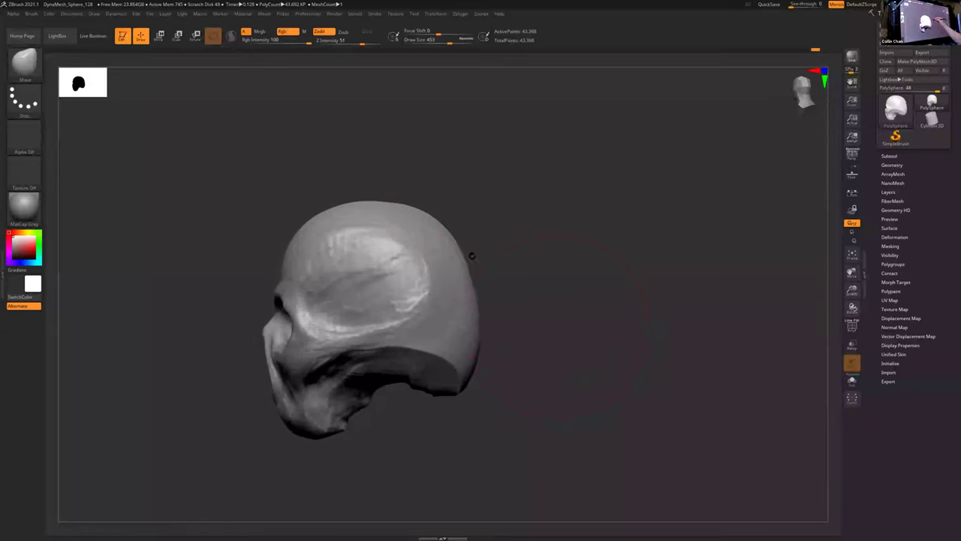
- Pull the back of the cranium outward with the Move brush to round and lengthen the skull's profile
{"action": "left_click_drag", "start_coordinate": [444, 249], "coordinate": [467, 245]}
{"action": "left_click_drag", "start_coordinate": [509, 280], "coordinate": [493, 312]}
{"action": "mouse_move", "coordinate": [530, 353]}
{"action": "left_mouse_down"}
{"action": "mouse_move", "coordinate": [528, 368]}
{"action": "mouse_move", "coordinate": [501, 287]}
{"action": "left_mouse_up"}
{"action": "mouse_move", "coordinate": [571, 301]}
{"action": "left_mouse_down"}
{"action": "mouse_move", "coordinate": [474, 301]}
{"action": "mouse_move", "coordinate": [545, 237]}
{"action": "left_mouse_up"}
{"action": "left_click_drag", "start_coordinate": [586, 293], "coordinate": [521, 320]}
{"action": "left_click_drag", "start_coordinate": [531, 358], "coordinate": [483, 206]}
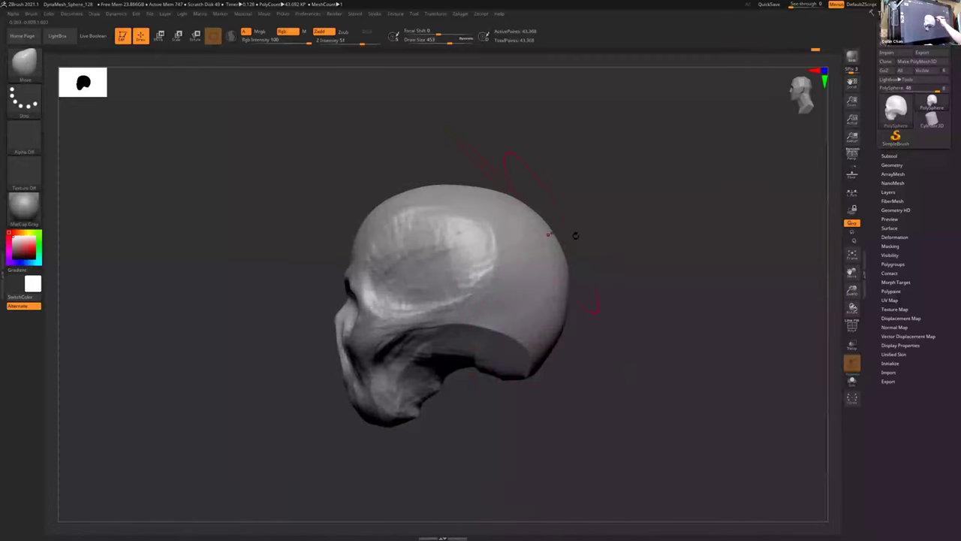
- Adjust the overall side profile of the skull and muzzle with broad Move brush strokes
{"action": "mouse_move", "coordinate": [571, 276]}
{"action": "left_mouse_down"}
{"action": "mouse_move", "coordinate": [541, 293]}
{"action": "mouse_move", "coordinate": [571, 288]}
{"action": "mouse_move", "coordinate": [566, 297]}
{"action": "left_mouse_up"}
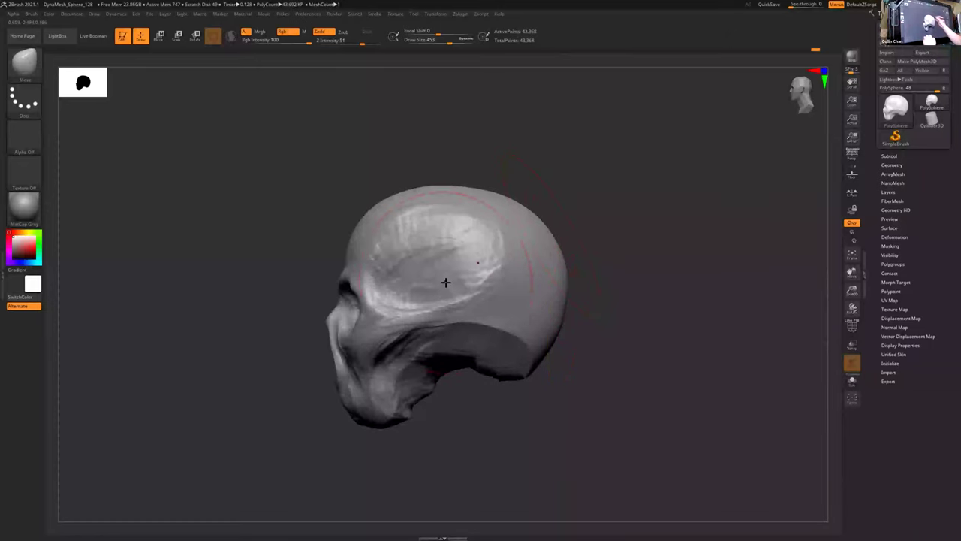
{"action": "mouse_move", "coordinate": [560, 326]}
{"action": "left_mouse_down"}
{"action": "mouse_move", "coordinate": [536, 328]}
{"action": "mouse_move", "coordinate": [563, 315]}
{"action": "left_mouse_up"}
{"action": "right_click_drag", "start_coordinate": [544, 277], "coordinate": [541, 281]}
{"action": "left_click_drag", "start_coordinate": [528, 418], "coordinate": [536, 388]}
- Smooth the rough temple planes and pull the crown of the skull slightly upward with the Move brush
{"action": "key", "text": "shift"}
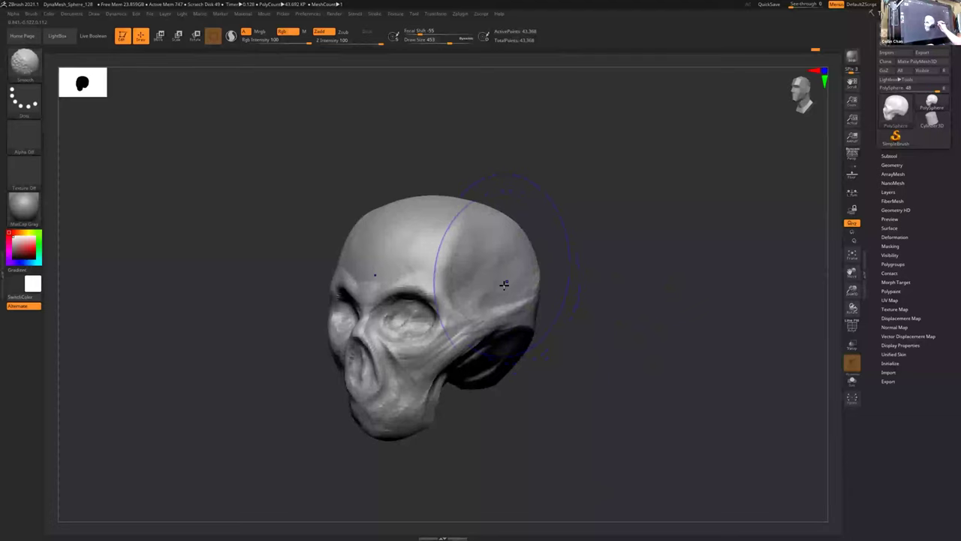
{"action": "mouse_move", "coordinate": [539, 389]}
{"action": "left_mouse_down"}
{"action": "mouse_move", "coordinate": [573, 393]}
{"action": "mouse_move", "coordinate": [597, 371]}
{"action": "mouse_move", "coordinate": [601, 348]}
{"action": "mouse_move", "coordinate": [579, 384]}
{"action": "mouse_move", "coordinate": [601, 398]}
{"action": "left_mouse_up"}
{"action": "left_click_drag", "start_coordinate": [440, 195], "coordinate": [440, 180]}
{"action": "mouse_move", "coordinate": [519, 193]}
{"action": "left_mouse_down"}
{"action": "mouse_move", "coordinate": [502, 178]}
{"action": "mouse_move", "coordinate": [592, 305]}
{"action": "mouse_move", "coordinate": [589, 323]}
{"action": "mouse_move", "coordinate": [618, 304]}
{"action": "mouse_move", "coordinate": [621, 313]}
{"action": "left_mouse_up"}
{"action": "left_click_drag", "start_coordinate": [586, 364], "coordinate": [475, 406]}
- Reduce the draw size to 65 and switch back to the ClayBuildup brush
{"action": "key", "text": "s"}
{"action": "left_click_drag", "start_coordinate": [595, 397], "coordinate": [566, 401]}
{"action": "key", "text": "b"}
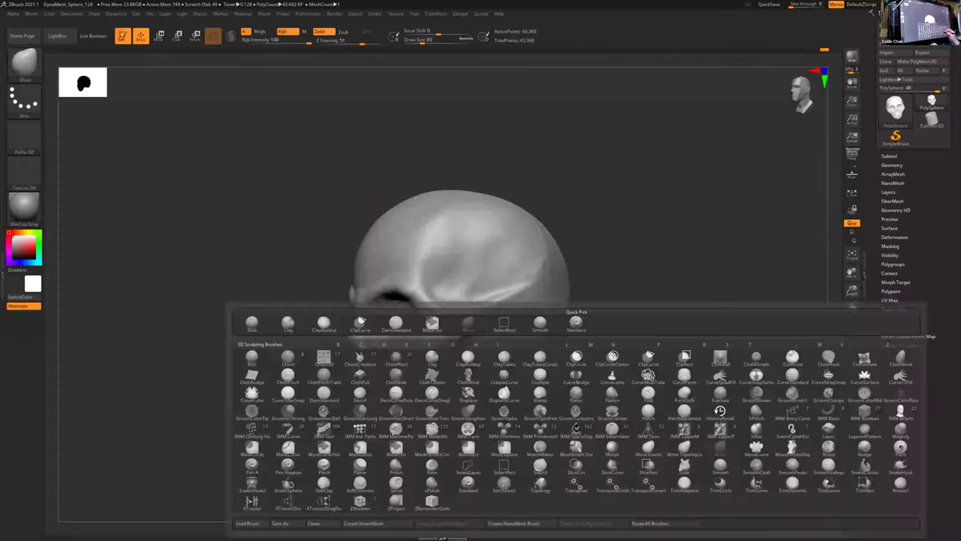
{"action": "key", "text": "c"}
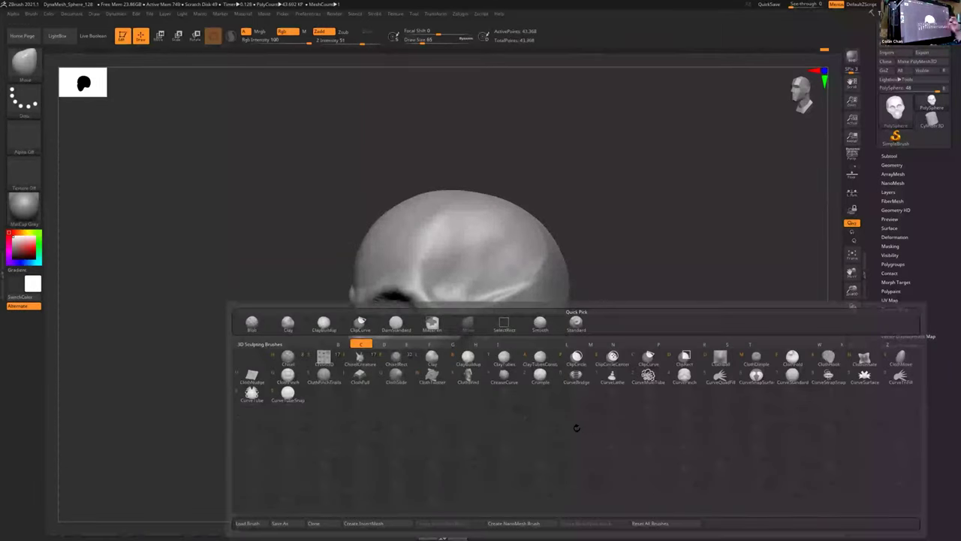
{"action": "key", "text": "b"}
- Build up the side and rear planes of the jaw below the cheekbone with ClayBuildup strokes
{"action": "left_click_drag", "start_coordinate": [505, 388], "coordinate": [495, 370]}
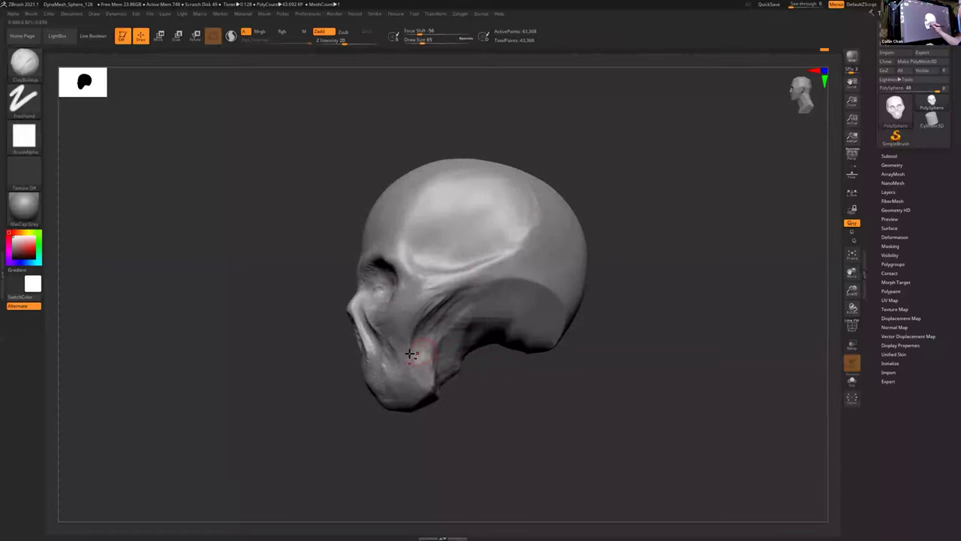
{"action": "left_click_drag", "start_coordinate": [414, 361], "coordinate": [434, 338]}
{"action": "left_click_drag", "start_coordinate": [488, 360], "coordinate": [468, 362]}
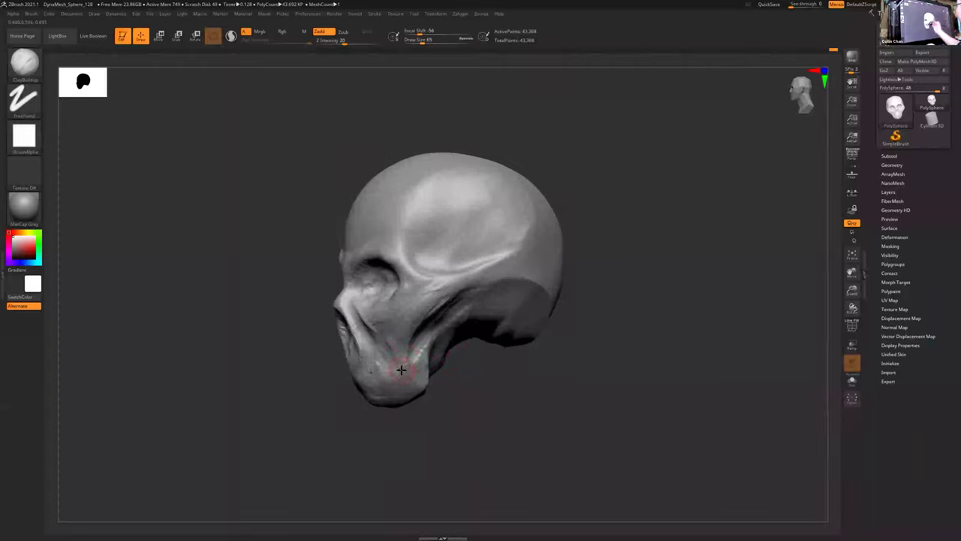
{"action": "left_click_drag", "start_coordinate": [468, 365], "coordinate": [422, 368]}
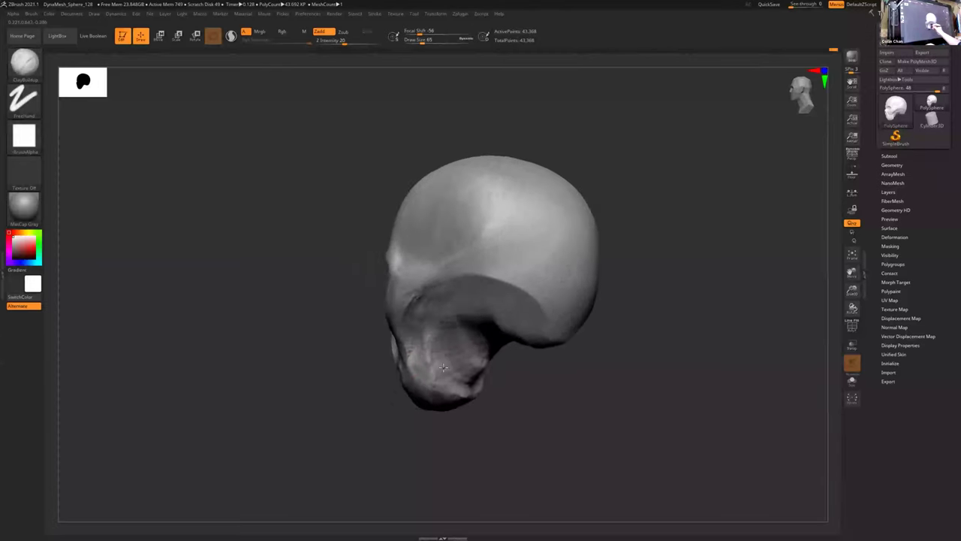
{"action": "key", "text": "s"}
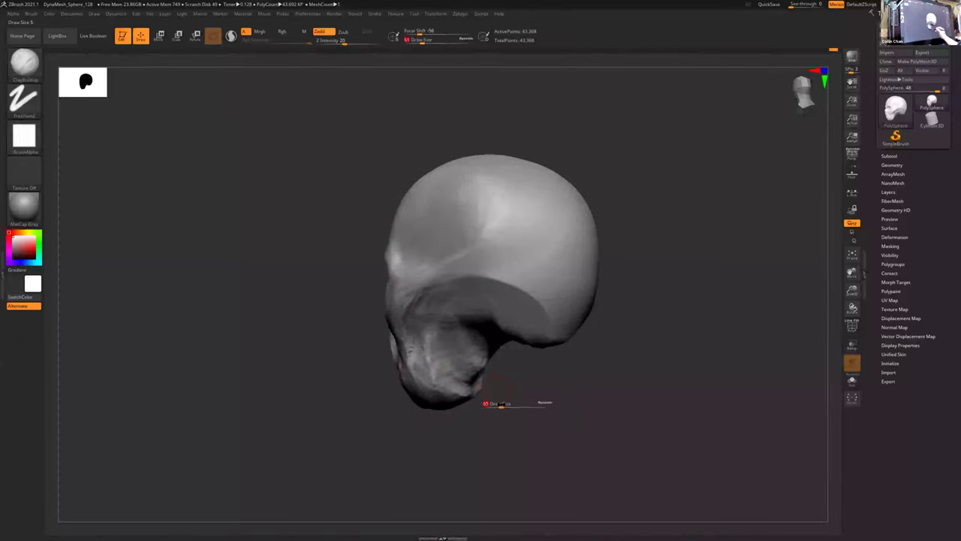
- Set the draw size to 163 and sculpt the underside of the upper jaw with the ClayBuildup brush
{"action": "mouse_move", "coordinate": [510, 407]}
{"action": "left_mouse_down"}
{"action": "mouse_move", "coordinate": [502, 358]}
{"action": "mouse_move", "coordinate": [481, 353]}
{"action": "left_mouse_up"}
{"action": "left_click_drag", "start_coordinate": [550, 366], "coordinate": [524, 369]}
{"action": "right_click_drag", "start_coordinate": [523, 369], "coordinate": [475, 374]}
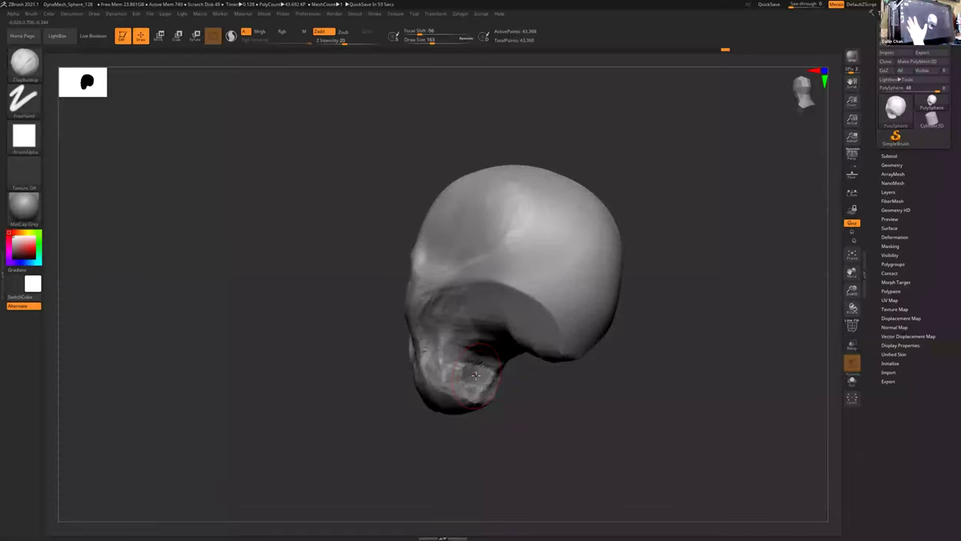
{"action": "left_click_drag", "start_coordinate": [522, 368], "coordinate": [514, 355]}
{"action": "mouse_move", "coordinate": [514, 353]}
{"action": "right_mouse_down"}
{"action": "mouse_move", "coordinate": [532, 379]}
{"action": "mouse_move", "coordinate": [497, 367]}
{"action": "right_mouse_up"}
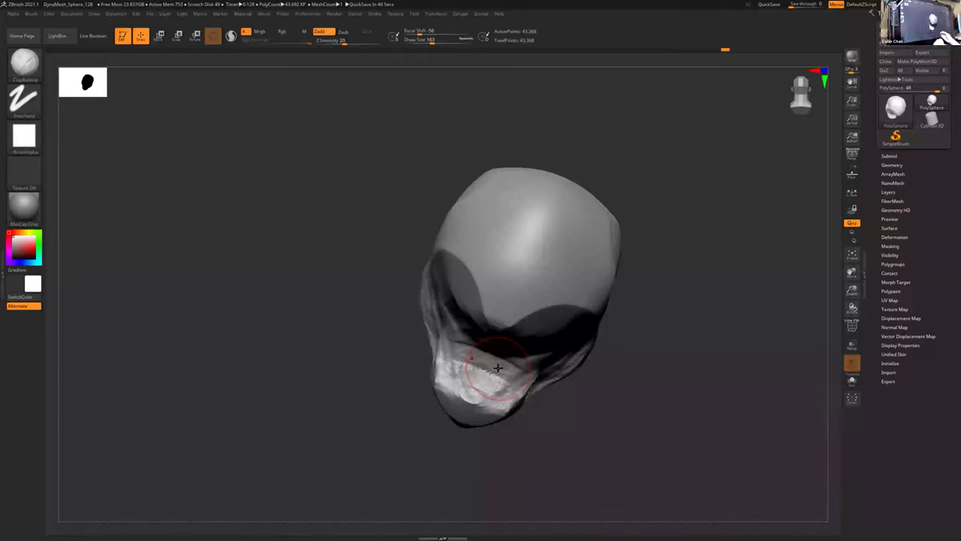
{"action": "right_click_drag", "start_coordinate": [550, 371], "coordinate": [550, 348]}
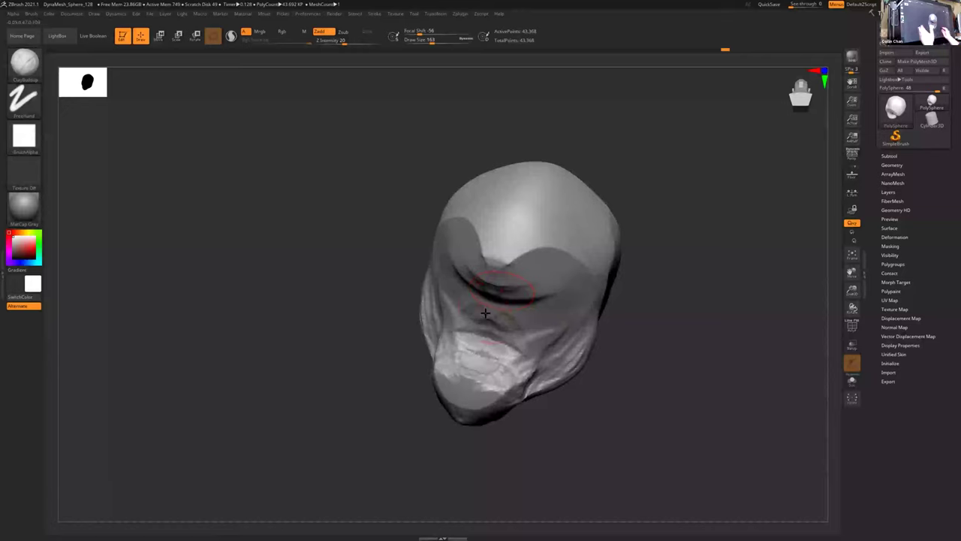
- Shape the skull base behind the palate with ClayBuildup strokes, enlarging the draw size to 344 for the broader forms
{"action": "left_click_drag", "start_coordinate": [616, 423], "coordinate": [614, 421]}
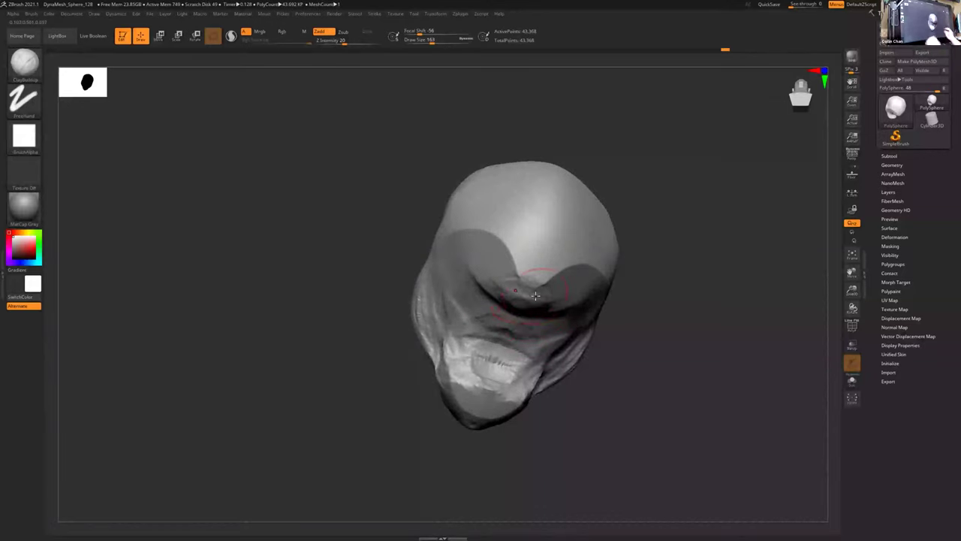
{"action": "mouse_move", "coordinate": [492, 299]}
{"action": "left_mouse_down"}
{"action": "mouse_move", "coordinate": [542, 304]}
{"action": "mouse_move", "coordinate": [530, 284]}
{"action": "left_mouse_up"}
{"action": "mouse_move", "coordinate": [617, 353]}
{"action": "left_mouse_down"}
{"action": "mouse_move", "coordinate": [669, 347]}
{"action": "mouse_move", "coordinate": [601, 371]}
{"action": "left_mouse_up"}
{"action": "key", "text": "s"}
{"action": "left_click_drag", "start_coordinate": [622, 424], "coordinate": [634, 422]}
{"action": "mouse_move", "coordinate": [504, 283]}
{"action": "left_mouse_down"}
{"action": "mouse_move", "coordinate": [530, 280]}
{"action": "mouse_move", "coordinate": [540, 257]}
{"action": "left_mouse_up"}
{"action": "mouse_move", "coordinate": [655, 331]}
{"action": "left_mouse_down"}
{"action": "mouse_move", "coordinate": [637, 372]}
{"action": "mouse_move", "coordinate": [521, 343]}
{"action": "mouse_move", "coordinate": [543, 343]}
{"action": "left_mouse_up"}
{"action": "right_click_drag", "start_coordinate": [543, 343], "coordinate": [723, 345], "text": "ctrl"}
{"action": "left_click_drag", "start_coordinate": [711, 348], "coordinate": [519, 399]}
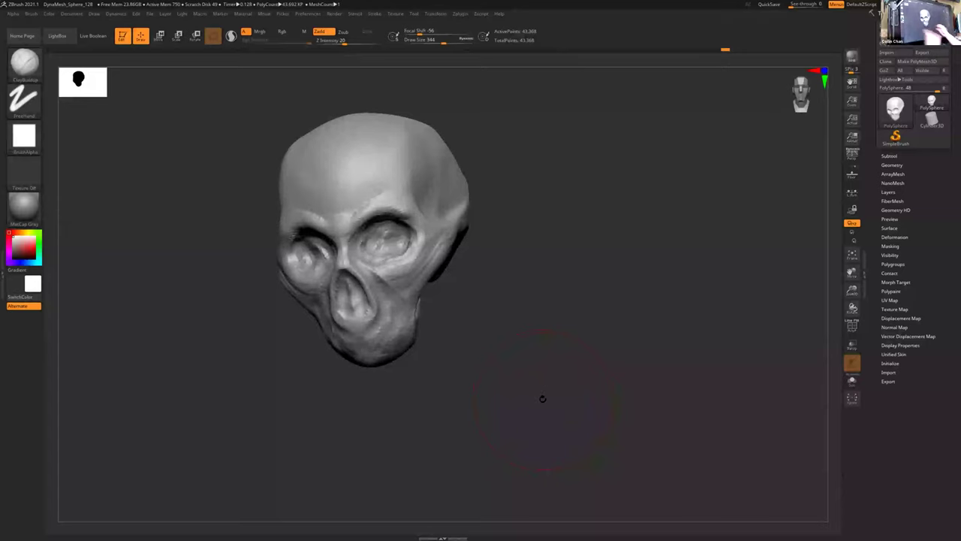
- Rework the brow, eye sockets and cheeks with broad strokes and reduce the draw size to 101
{"action": "mouse_move", "coordinate": [524, 386]}
{"action": "left_mouse_down"}
{"action": "mouse_move", "coordinate": [513, 395]}
{"action": "mouse_move", "coordinate": [503, 386]}
{"action": "mouse_move", "coordinate": [547, 387]}
{"action": "mouse_move", "coordinate": [515, 392]}
{"action": "mouse_move", "coordinate": [524, 367]}
{"action": "mouse_move", "coordinate": [510, 294]}
{"action": "mouse_move", "coordinate": [560, 335]}
{"action": "mouse_move", "coordinate": [541, 367]}
{"action": "mouse_move", "coordinate": [402, 230]}
{"action": "mouse_move", "coordinate": [364, 256]}
{"action": "left_mouse_up"}
{"action": "left_click_drag", "start_coordinate": [398, 208], "coordinate": [358, 258]}
{"action": "right_click_drag", "start_coordinate": [421, 240], "coordinate": [421, 267]}
{"action": "mouse_move", "coordinate": [451, 286]}
{"action": "left_mouse_down"}
{"action": "mouse_move", "coordinate": [410, 253]}
{"action": "mouse_move", "coordinate": [455, 275]}
{"action": "mouse_move", "coordinate": [474, 306]}
{"action": "mouse_move", "coordinate": [465, 286]}
{"action": "mouse_move", "coordinate": [434, 389]}
{"action": "mouse_move", "coordinate": [528, 416]}
{"action": "mouse_move", "coordinate": [458, 390]}
{"action": "mouse_move", "coordinate": [438, 420]}
{"action": "mouse_move", "coordinate": [405, 413]}
{"action": "mouse_move", "coordinate": [430, 369]}
{"action": "left_mouse_up"}
{"action": "key", "text": "s"}
{"action": "mouse_move", "coordinate": [400, 399]}
{"action": "left_mouse_down"}
{"action": "mouse_move", "coordinate": [425, 374]}
{"action": "mouse_move", "coordinate": [414, 396]}
{"action": "mouse_move", "coordinate": [428, 381]}
{"action": "mouse_move", "coordinate": [446, 404]}
{"action": "mouse_move", "coordinate": [431, 381]}
{"action": "left_mouse_up"}
{"action": "mouse_move", "coordinate": [514, 404]}
{"action": "left_mouse_down"}
{"action": "mouse_move", "coordinate": [528, 392]}
{"action": "mouse_move", "coordinate": [515, 379]}
{"action": "mouse_move", "coordinate": [557, 396]}
{"action": "left_mouse_up"}
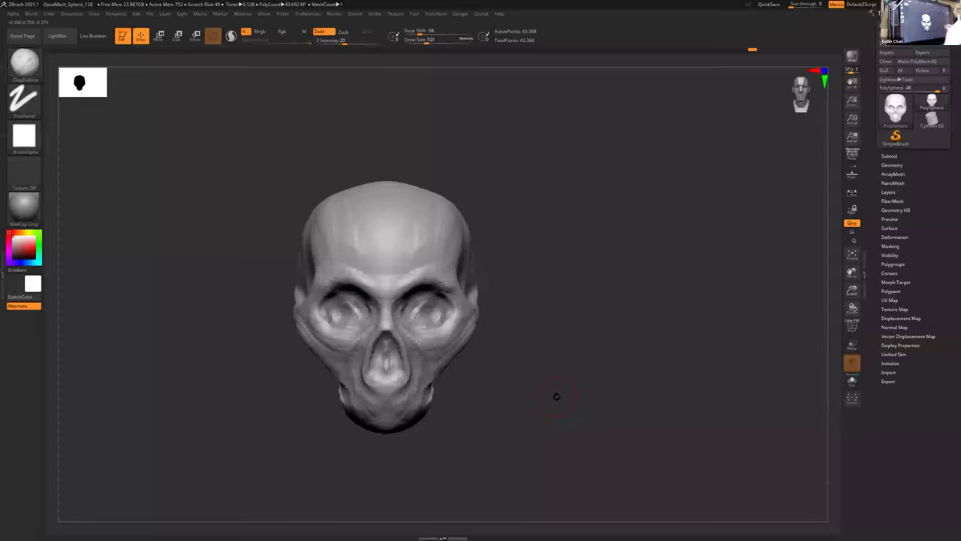
- Set the draw size to 262, refine the temples and outer brow, and reselect the ClayBuildup brush
{"action": "mouse_move", "coordinate": [548, 307]}
{"action": "left_mouse_down"}
{"action": "mouse_move", "coordinate": [528, 350]}
{"action": "mouse_move", "coordinate": [500, 330]}
{"action": "left_mouse_up"}
{"action": "key", "text": "s"}
{"action": "left_click_drag", "start_coordinate": [270, 243], "coordinate": [458, 256]}
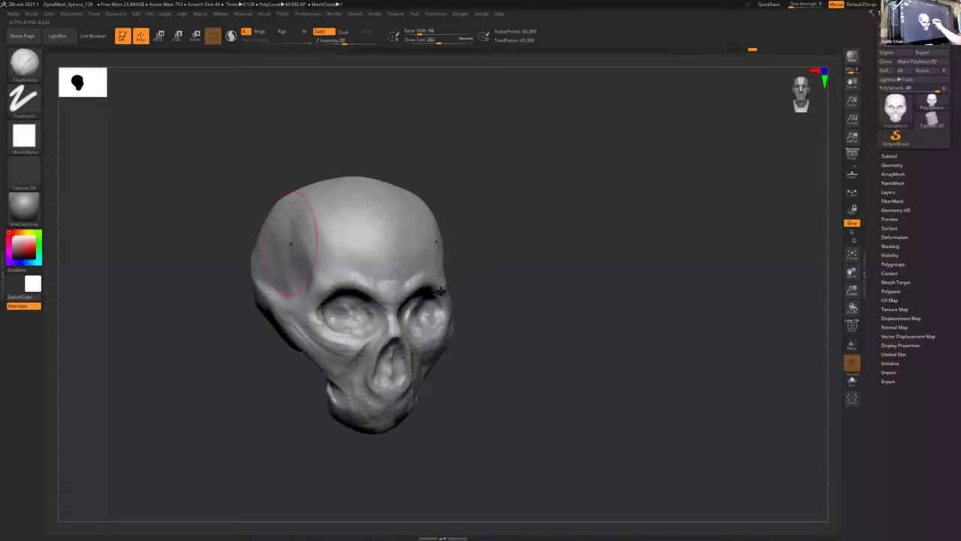
{"action": "left_click_drag", "start_coordinate": [440, 290], "coordinate": [440, 292]}
{"action": "mouse_move", "coordinate": [458, 337]}
{"action": "left_mouse_down", "text": "shift"}
{"action": "mouse_move", "coordinate": [463, 384]}
{"action": "mouse_move", "coordinate": [525, 388]}
{"action": "left_mouse_up", "text": "shift"}
{"action": "key", "text": "b"}
{"action": "key", "text": "c"}
{"action": "key", "text": "b"}
{"action": "right_click_drag", "start_coordinate": [531, 418], "coordinate": [534, 431]}
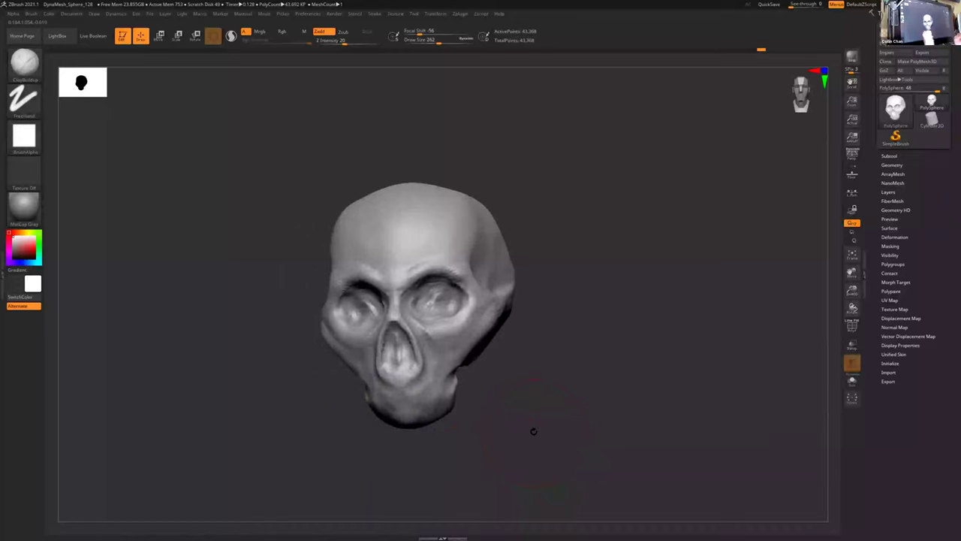
- Set the draw size to 163 and sculpt the side of the upper jaw where it meets the cheekbone
{"action": "right_click_drag", "start_coordinate": [524, 388], "coordinate": [544, 418]}
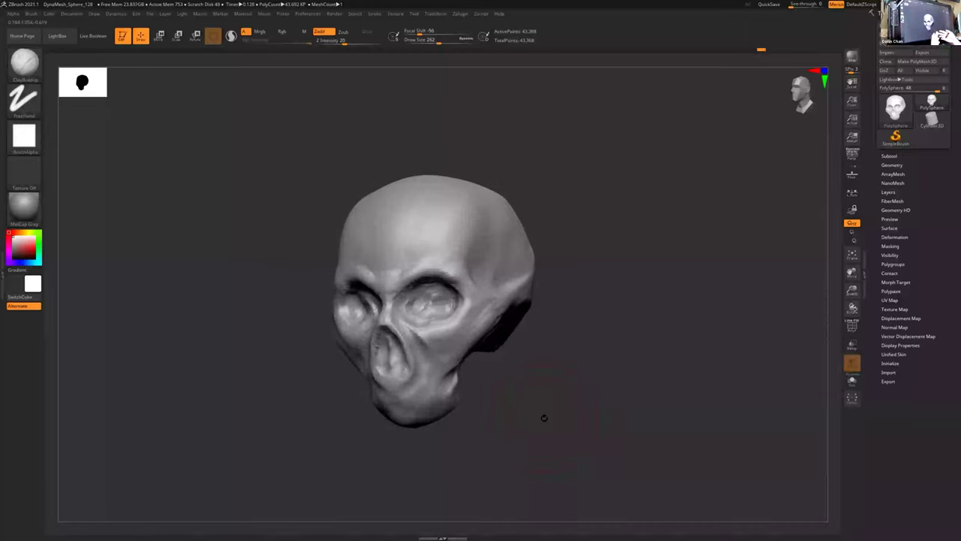
{"action": "left_click_drag", "start_coordinate": [511, 383], "coordinate": [509, 383]}
{"action": "right_click_drag", "start_coordinate": [508, 383], "coordinate": [493, 426]}
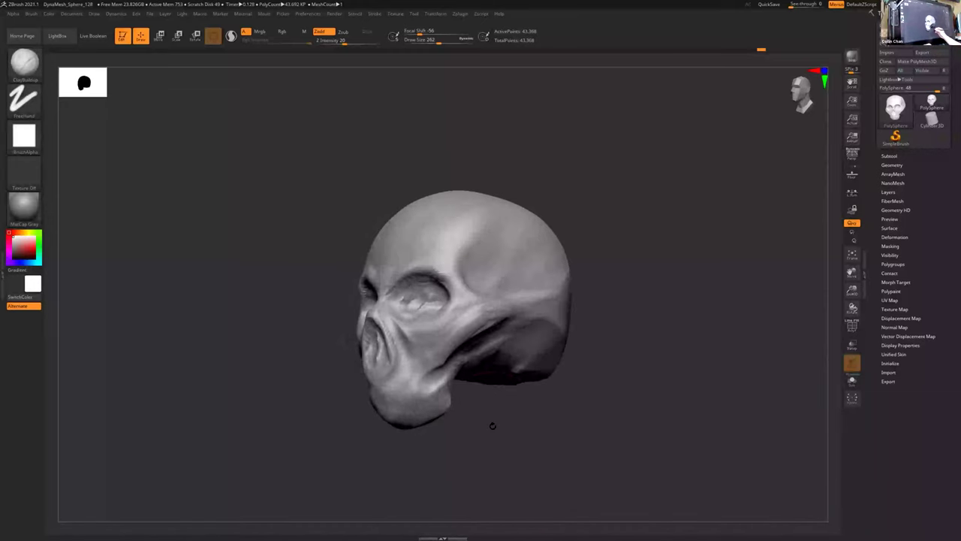
{"action": "key", "text": "s"}
{"action": "left_click_drag", "start_coordinate": [502, 408], "coordinate": [492, 409]}
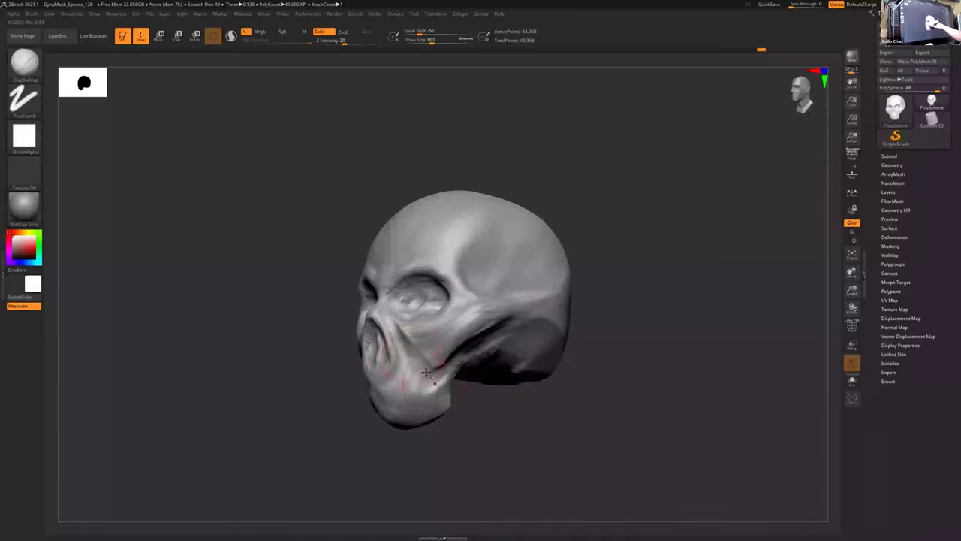
{"action": "right_click_drag", "start_coordinate": [476, 399], "coordinate": [479, 404]}
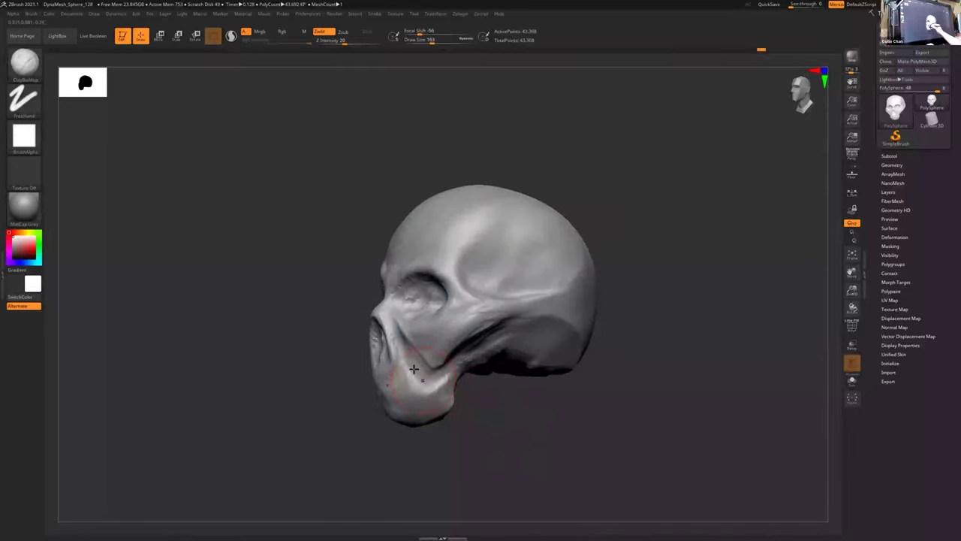
{"action": "right_click_drag", "start_coordinate": [423, 391], "coordinate": [435, 381]}
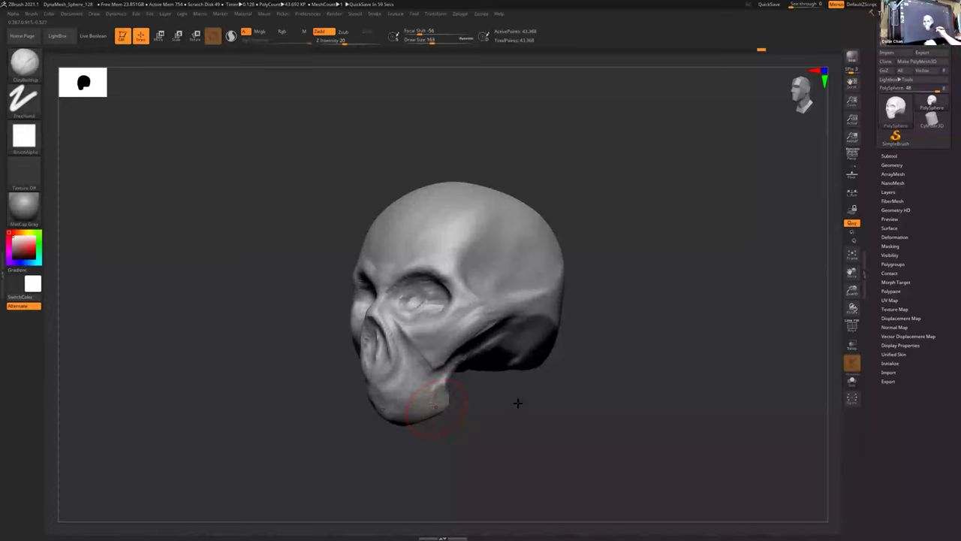
- Refine the eye sockets, their inner corners and the surrounding rims with ClayBuildup strokes
{"action": "right_click_drag", "start_coordinate": [518, 404], "coordinate": [518, 399]}
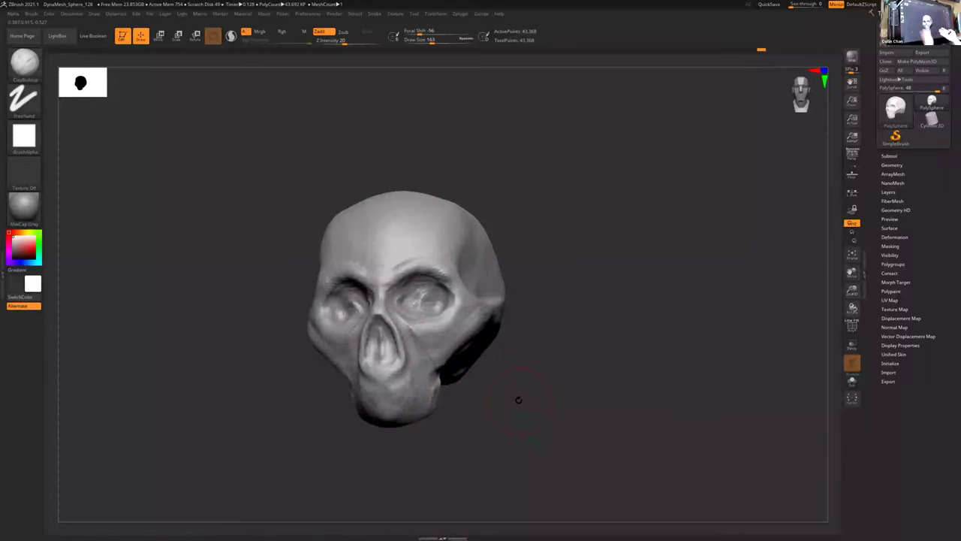
{"action": "right_click_drag", "start_coordinate": [518, 399], "coordinate": [499, 422]}
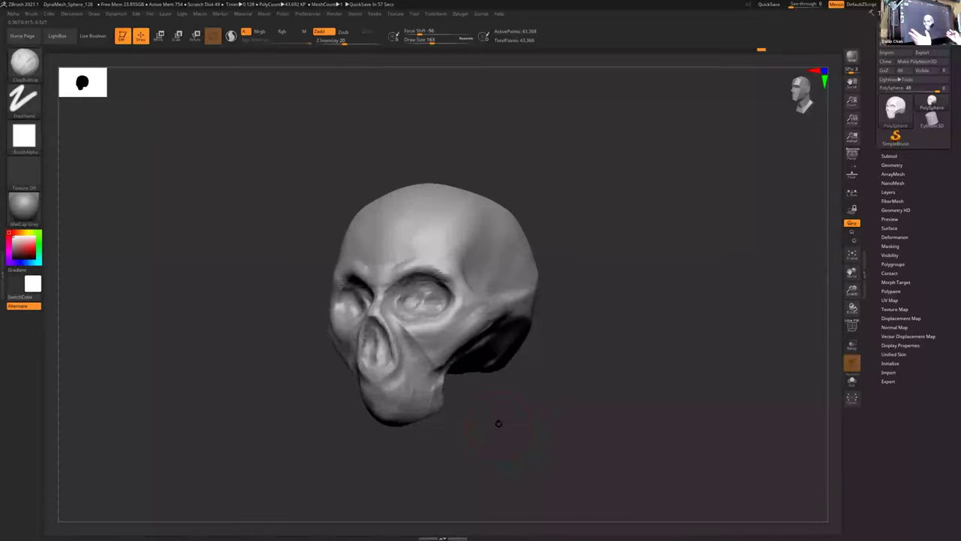
{"action": "mouse_move", "coordinate": [519, 414]}
{"action": "right_mouse_down"}
{"action": "mouse_move", "coordinate": [521, 406]}
{"action": "mouse_move", "coordinate": [521, 418]}
{"action": "mouse_move", "coordinate": [532, 413]}
{"action": "mouse_move", "coordinate": [460, 355]}
{"action": "right_mouse_up"}
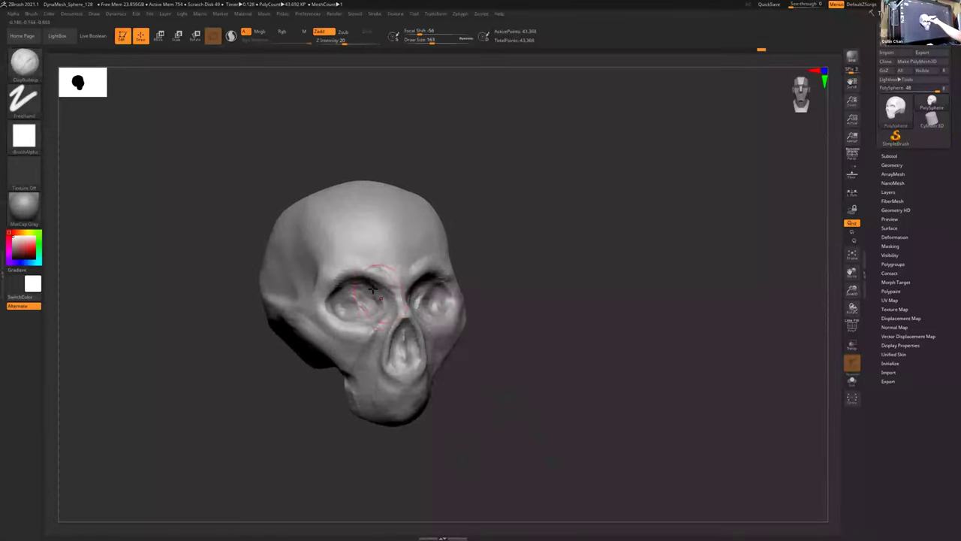
{"action": "right_click_drag", "start_coordinate": [511, 370], "coordinate": [488, 353]}
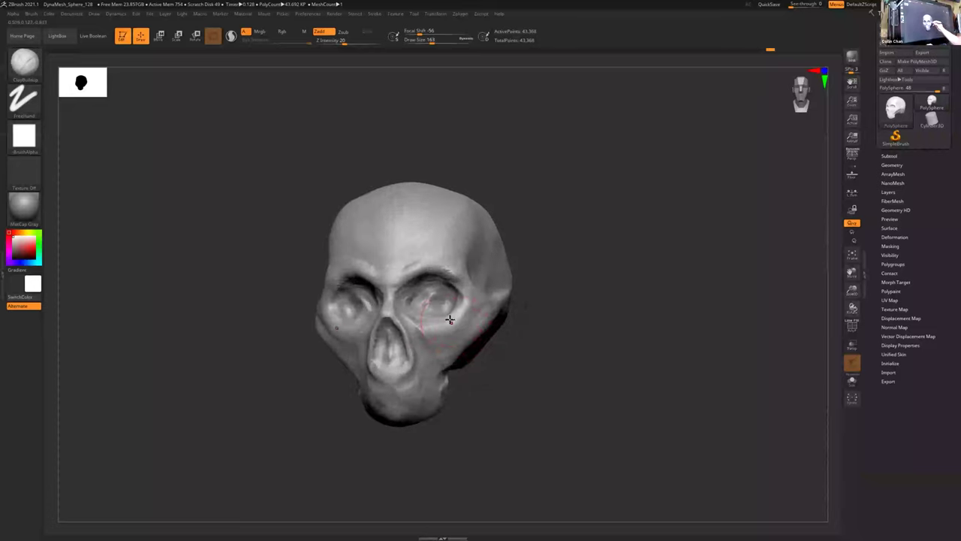
{"action": "mouse_move", "coordinate": [462, 294]}
{"action": "right_mouse_down"}
{"action": "mouse_move", "coordinate": [412, 287]}
{"action": "mouse_move", "coordinate": [419, 278]}
{"action": "right_mouse_up"}
{"action": "left_click_drag", "start_coordinate": [530, 390], "coordinate": [599, 394]}
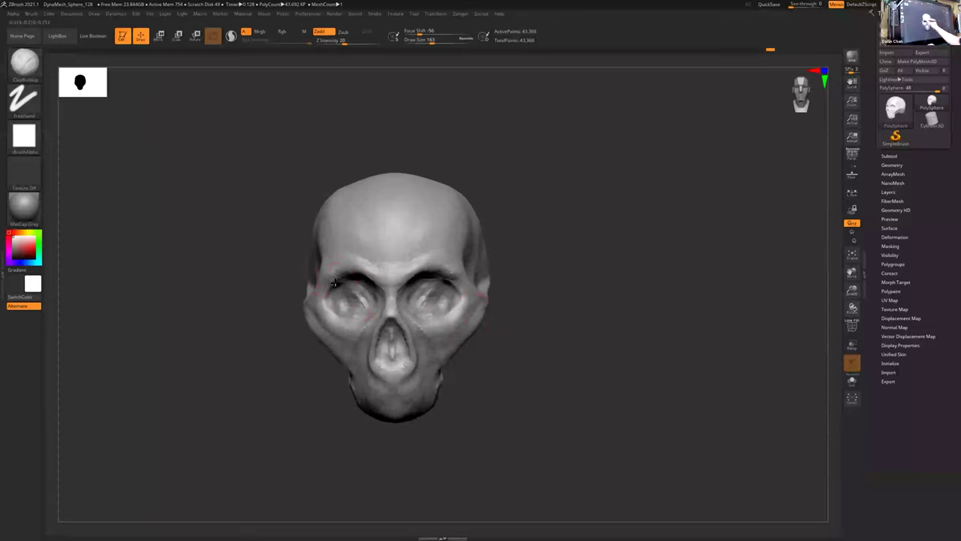
{"action": "right_click_drag", "start_coordinate": [440, 304], "coordinate": [398, 320]}
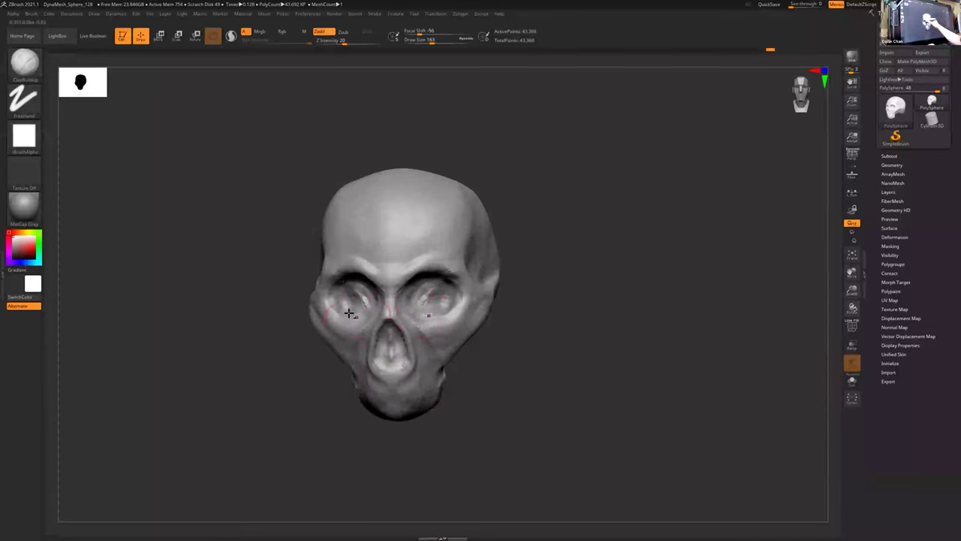
{"action": "right_click_drag", "start_coordinate": [473, 308], "coordinate": [438, 311]}
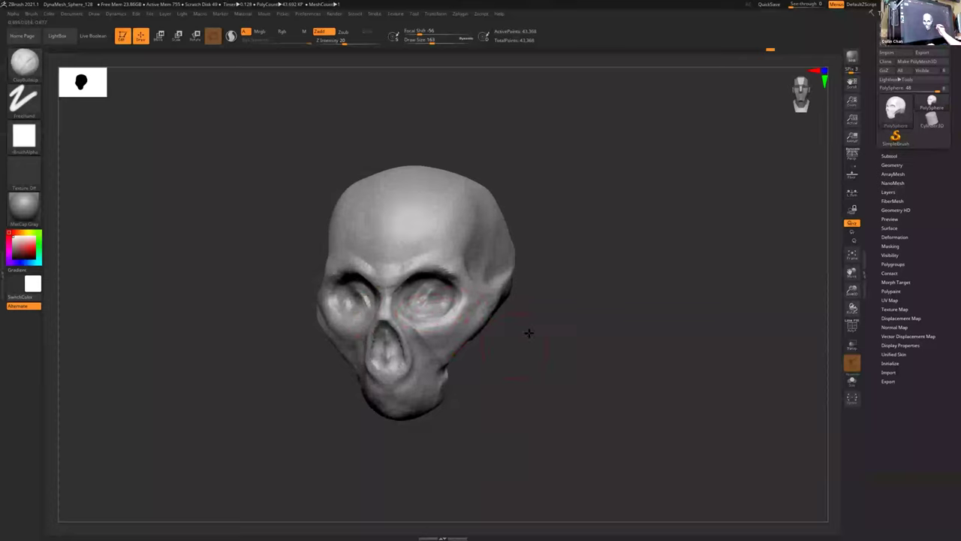
- Refine the sides of the upper jaw and the lower cheek contours
{"action": "left_click_drag", "start_coordinate": [468, 375], "coordinate": [521, 335]}
{"action": "right_click_drag", "start_coordinate": [520, 335], "coordinate": [360, 348]}
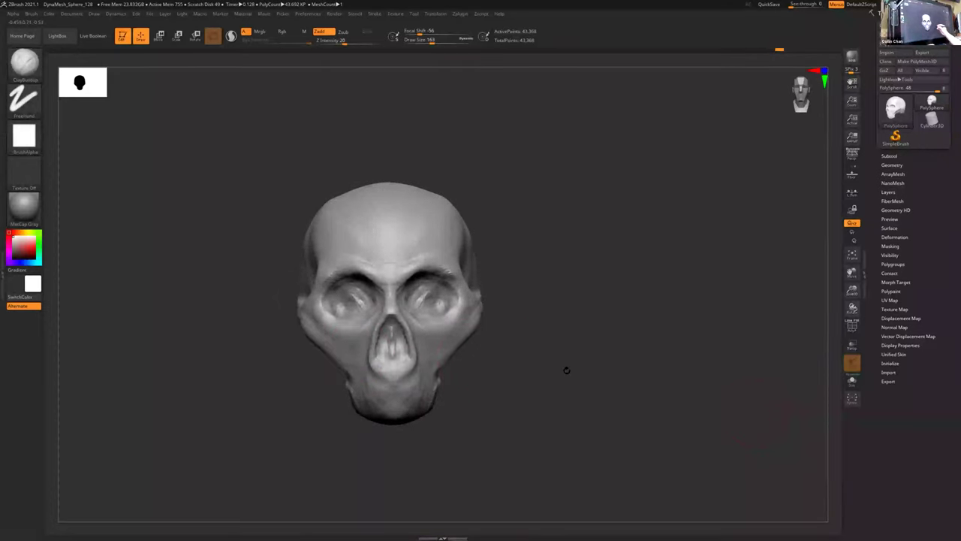
{"action": "right_click_drag", "start_coordinate": [455, 379], "coordinate": [468, 377]}
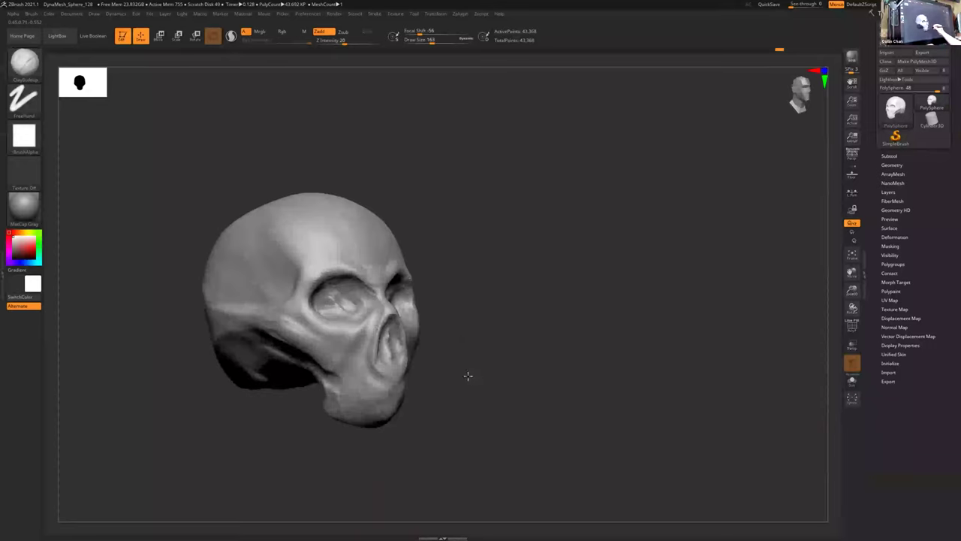
{"action": "left_click_drag", "start_coordinate": [460, 403], "coordinate": [384, 407]}
{"action": "right_click_drag", "start_coordinate": [485, 286], "coordinate": [506, 302], "text": "shift"}
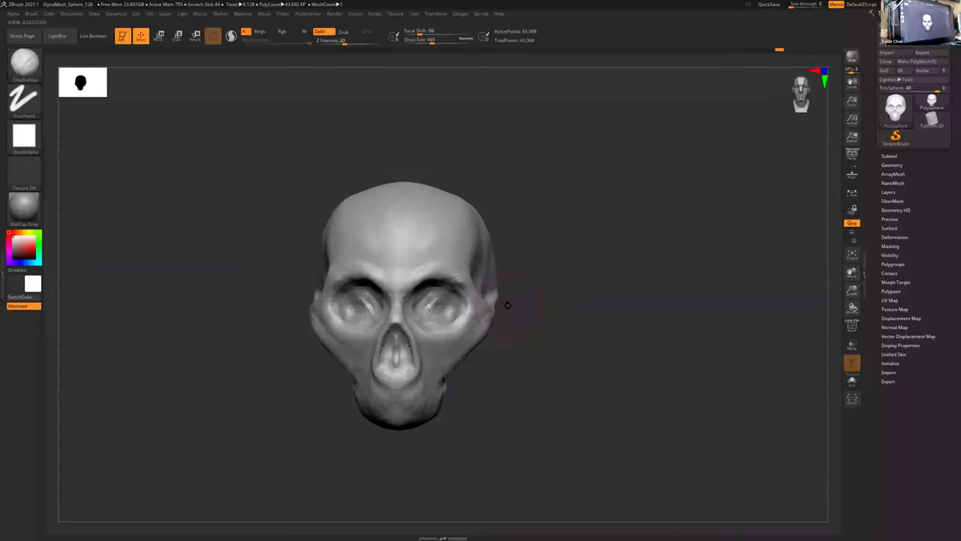
- Carve the temple hollow behind the eye socket and define its edges against the brow and cheekbone
{"action": "mouse_move", "coordinate": [508, 306]}
{"action": "right_mouse_down"}
{"action": "mouse_move", "coordinate": [512, 368]}
{"action": "mouse_move", "coordinate": [499, 368]}
{"action": "right_mouse_up"}
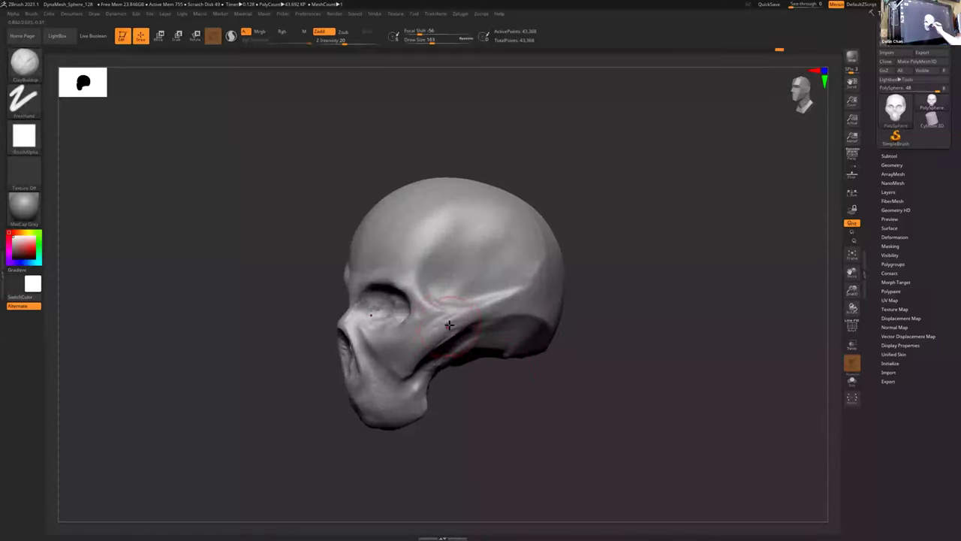
{"action": "key", "text": "shift"}
{"action": "right_click_drag", "start_coordinate": [539, 337], "coordinate": [491, 343]}
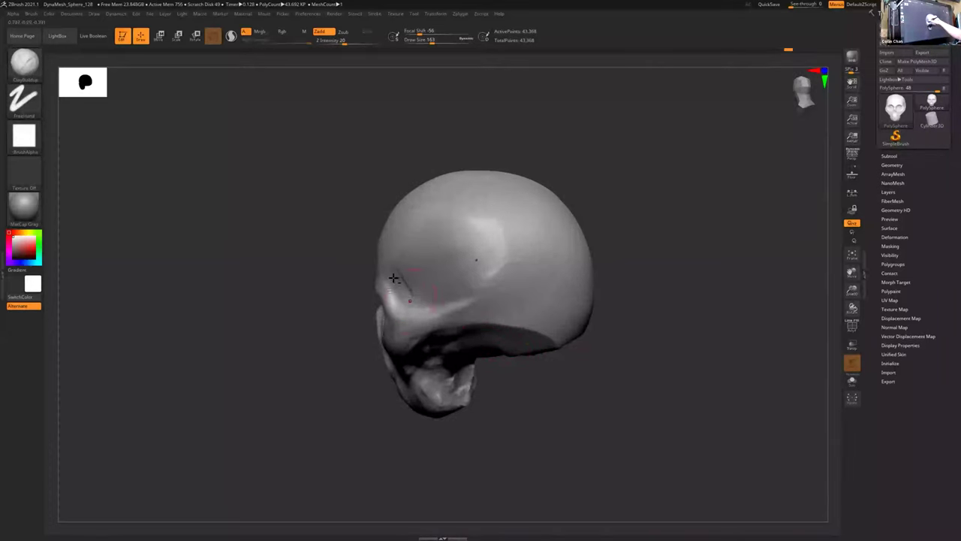
{"action": "right_click_drag", "start_coordinate": [440, 296], "coordinate": [467, 320]}
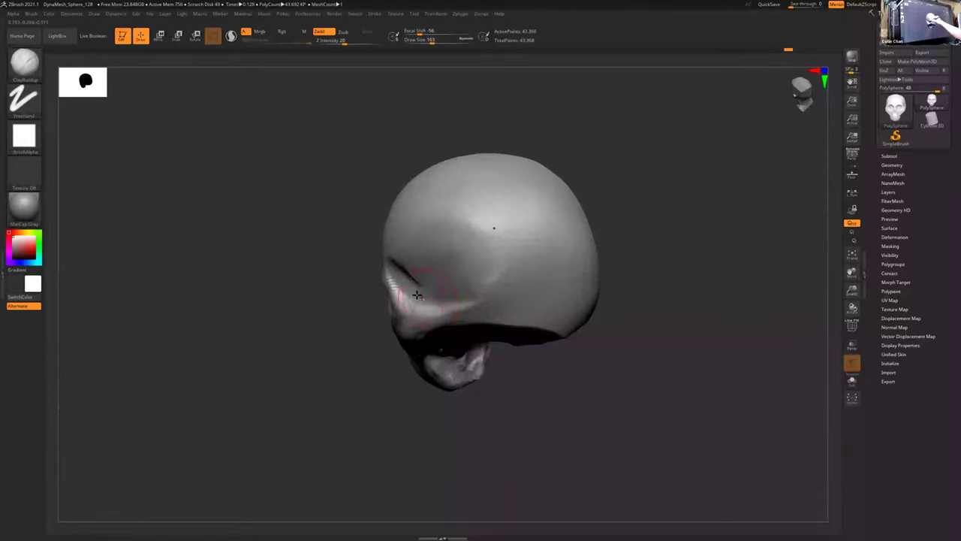
{"action": "right_click_drag", "start_coordinate": [425, 299], "coordinate": [532, 255]}
{"action": "left_click_drag", "start_coordinate": [387, 259], "coordinate": [398, 238]}
{"action": "mouse_move", "coordinate": [502, 328]}
{"action": "right_mouse_down"}
{"action": "mouse_move", "coordinate": [478, 375]}
{"action": "mouse_move", "coordinate": [555, 337]}
{"action": "mouse_move", "coordinate": [536, 350]}
{"action": "mouse_move", "coordinate": [502, 415]}
{"action": "mouse_move", "coordinate": [483, 420]}
{"action": "right_mouse_up"}
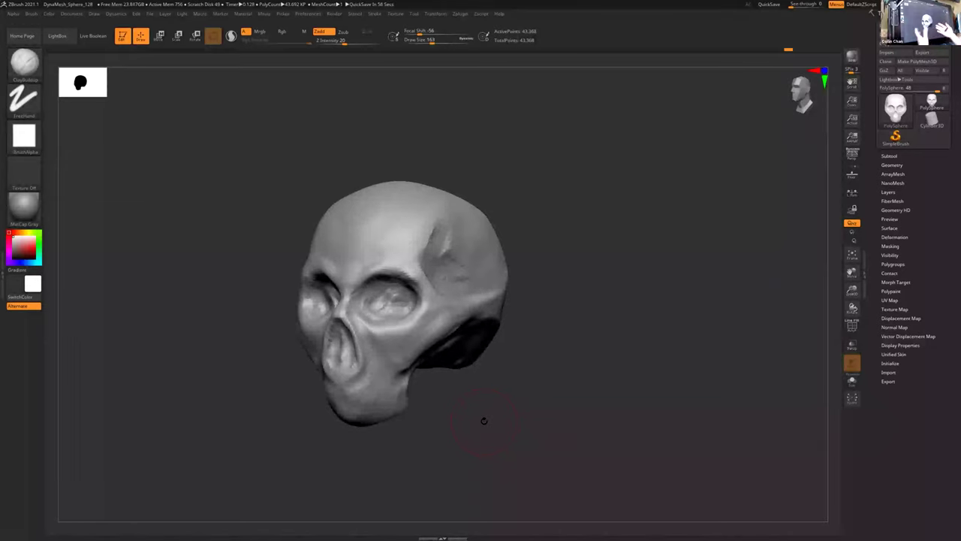
- Reshape the upper jaw beneath the nasal opening and sharpen the opening's lower edge
{"action": "right_click_drag", "start_coordinate": [479, 367], "coordinate": [467, 368]}
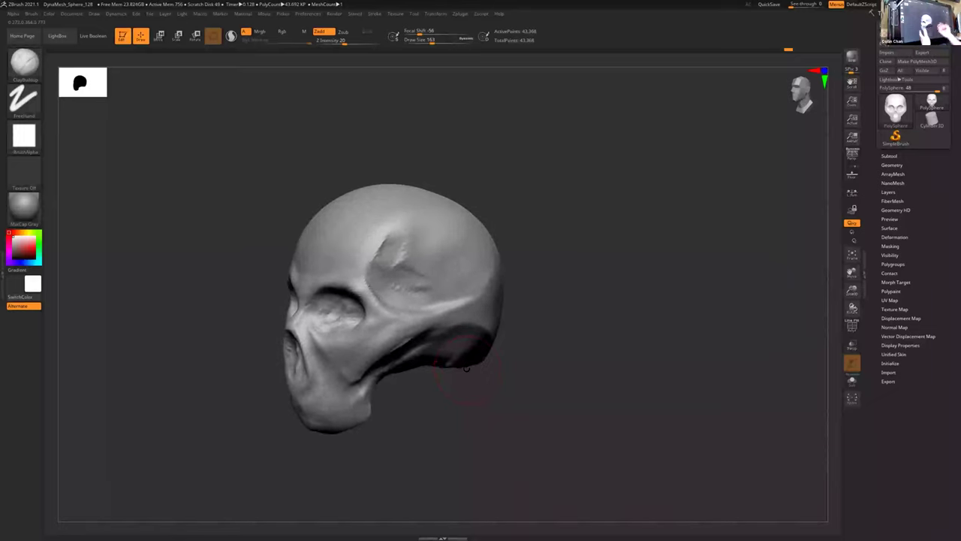
{"action": "right_click_drag", "start_coordinate": [466, 362], "coordinate": [471, 350]}
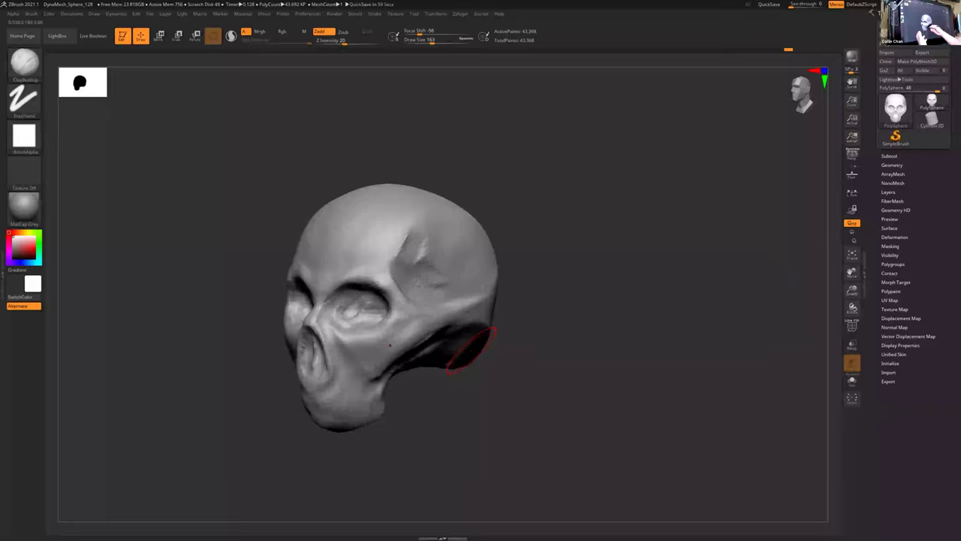
{"action": "right_click_drag", "start_coordinate": [474, 381], "coordinate": [479, 384]}
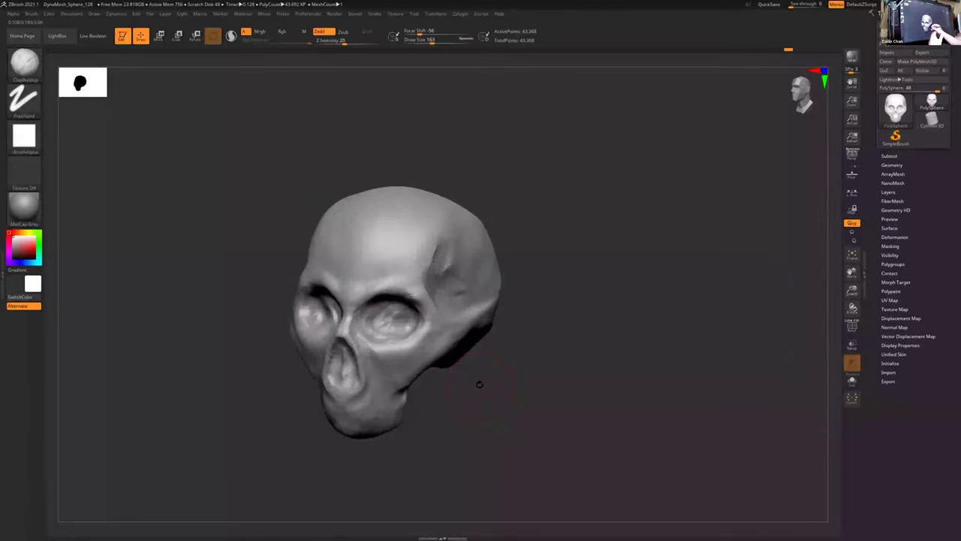
{"action": "right_click_drag", "start_coordinate": [439, 383], "coordinate": [436, 371]}
{"action": "right_click_drag", "start_coordinate": [504, 418], "coordinate": [504, 437]}
{"action": "left_click_drag", "start_coordinate": [504, 437], "coordinate": [493, 424]}
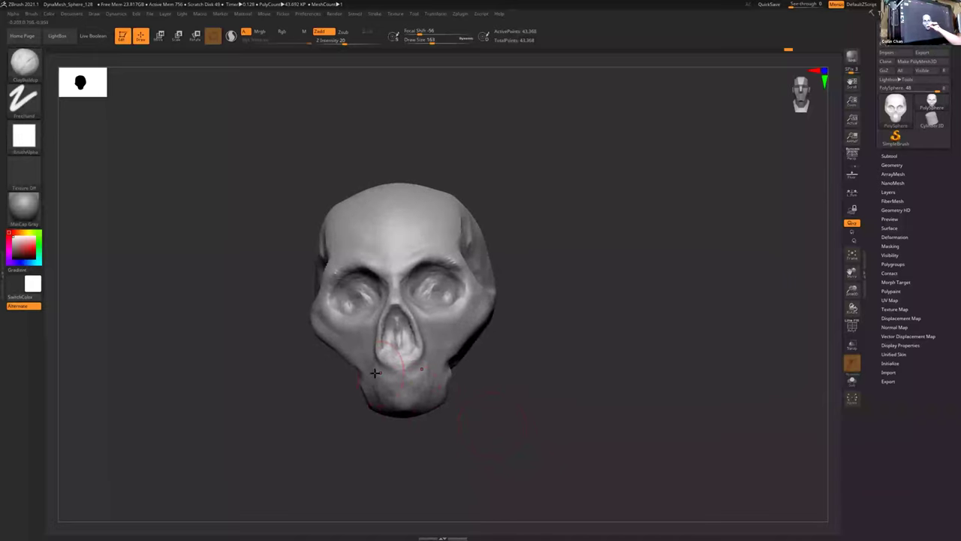
{"action": "right_click_drag", "start_coordinate": [393, 402], "coordinate": [419, 386]}
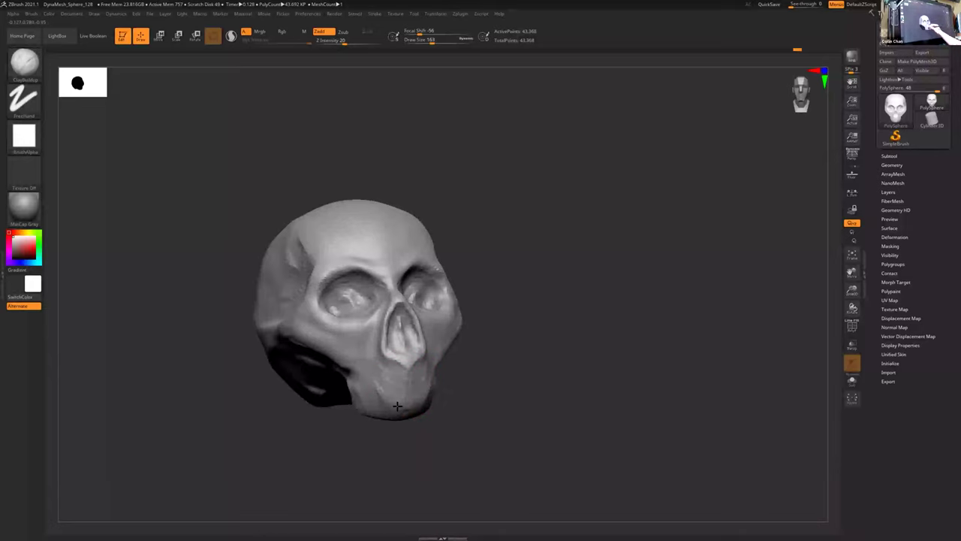
{"action": "right_click_drag", "start_coordinate": [397, 406], "coordinate": [354, 375]}
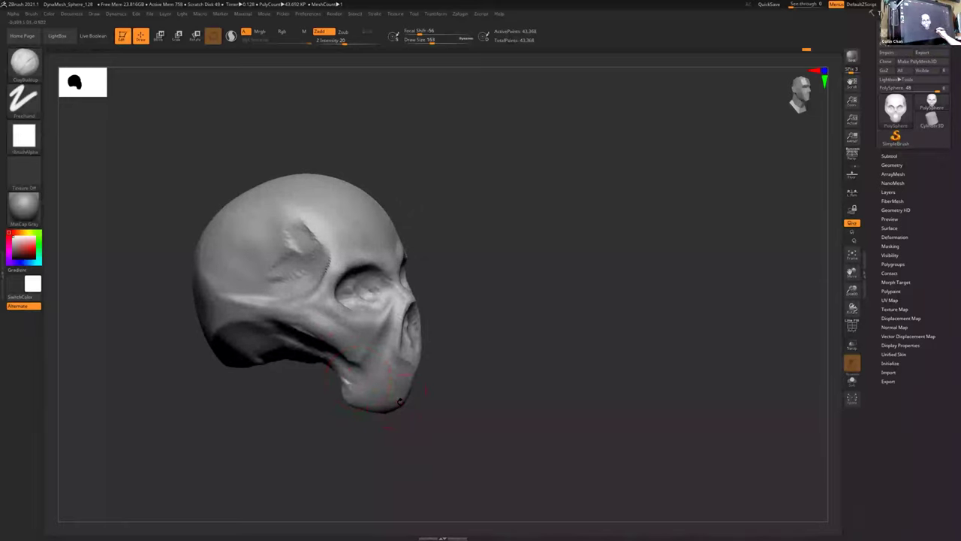
- Face the skull from the front and set the current colour to a soft red to tint the model
{"action": "left_click_drag", "start_coordinate": [516, 422], "coordinate": [516, 422], "text": "shift"}
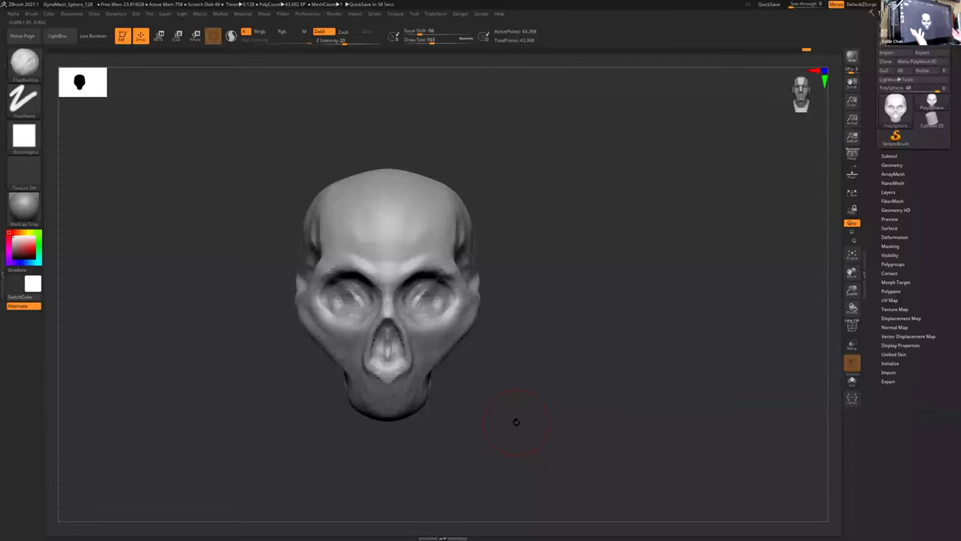
{"action": "left_click", "coordinate": [23, 244]}
{"action": "left_click", "coordinate": [26, 241]}
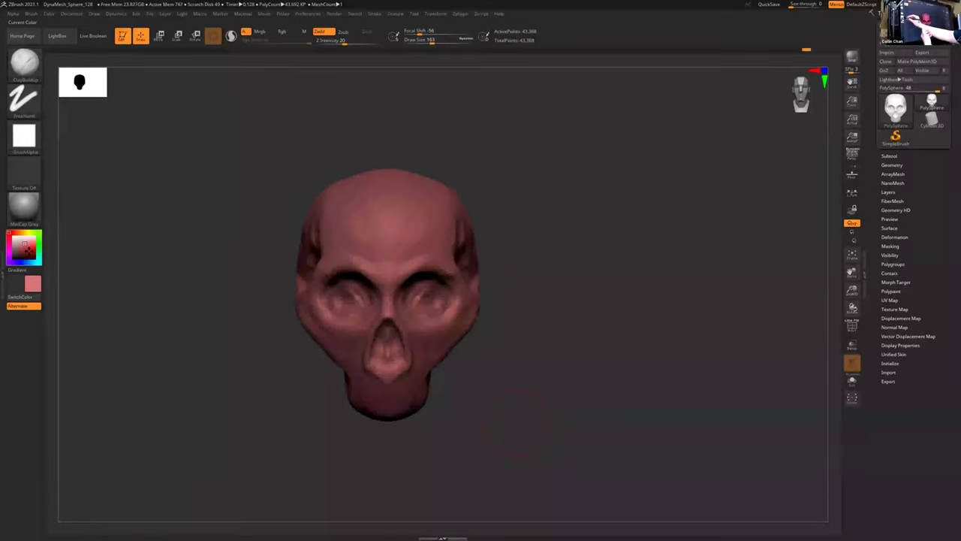
- Change the current colour to a pale bone beige, Red 222, Green 210, Blue 183
{"action": "left_click", "coordinate": [22, 241]}
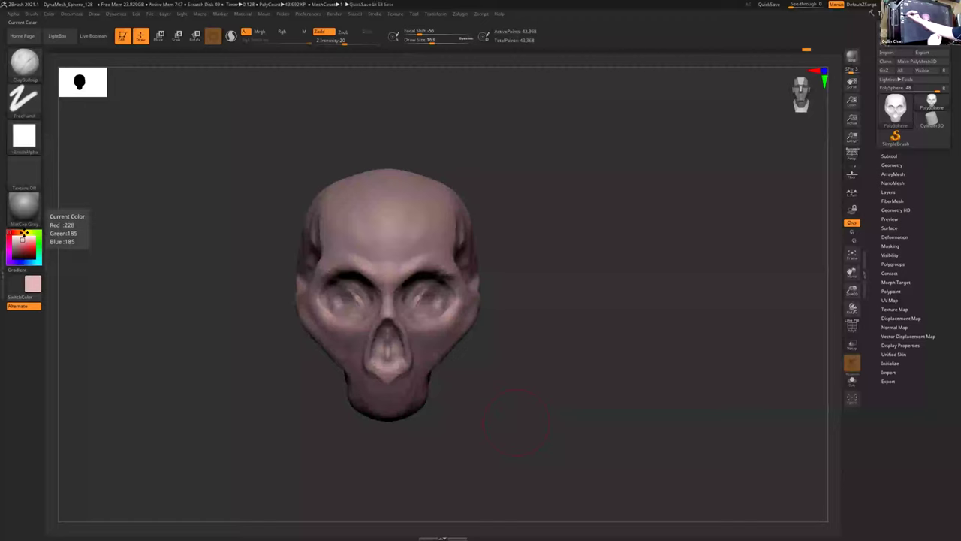
{"action": "left_click", "coordinate": [23, 232]}
{"action": "left_click", "coordinate": [22, 242]}
{"action": "left_click", "coordinate": [20, 240]}
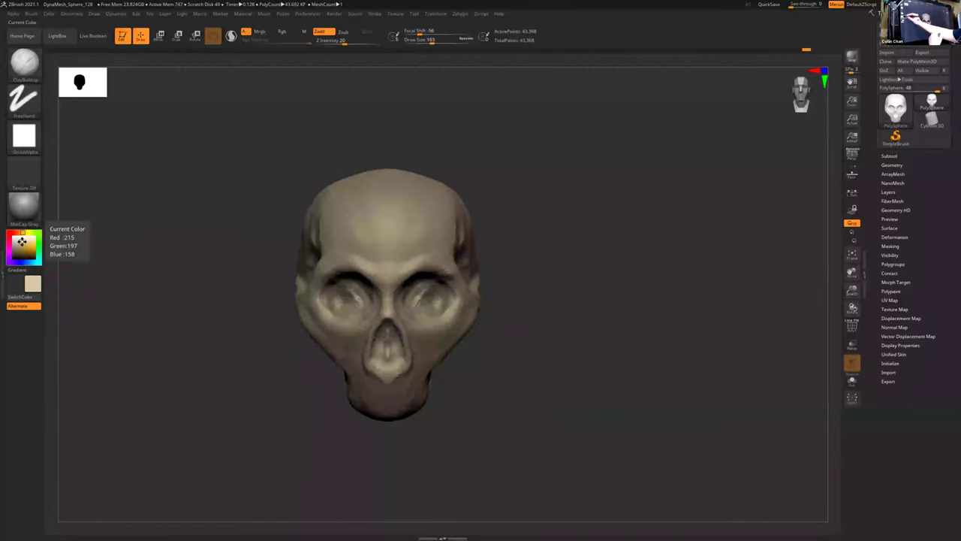
{"action": "left_click", "coordinate": [22, 235]}
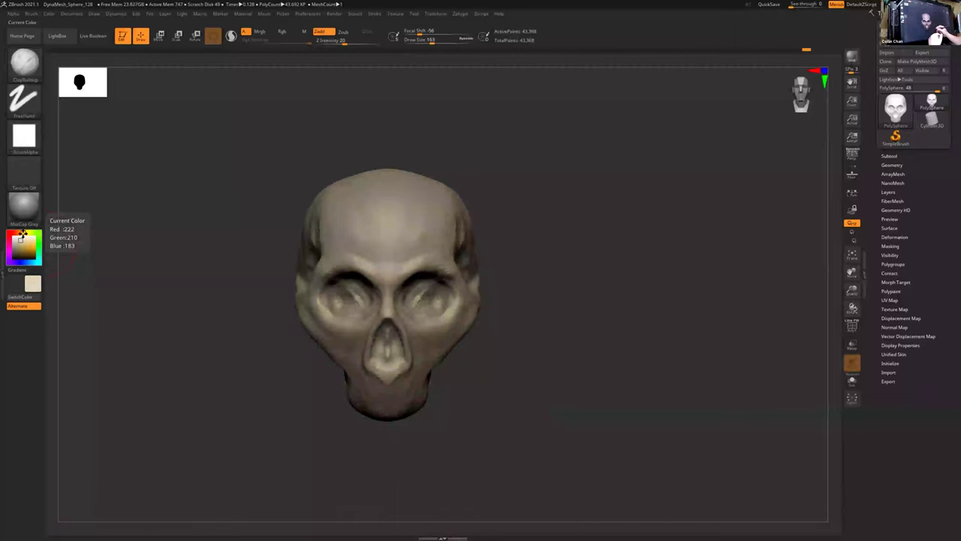
- Set the brush up for colour-only painting with Rgb on, the Color Spray stroke and Alpha 07
{"action": "left_click_drag", "start_coordinate": [524, 343], "coordinate": [524, 343]}
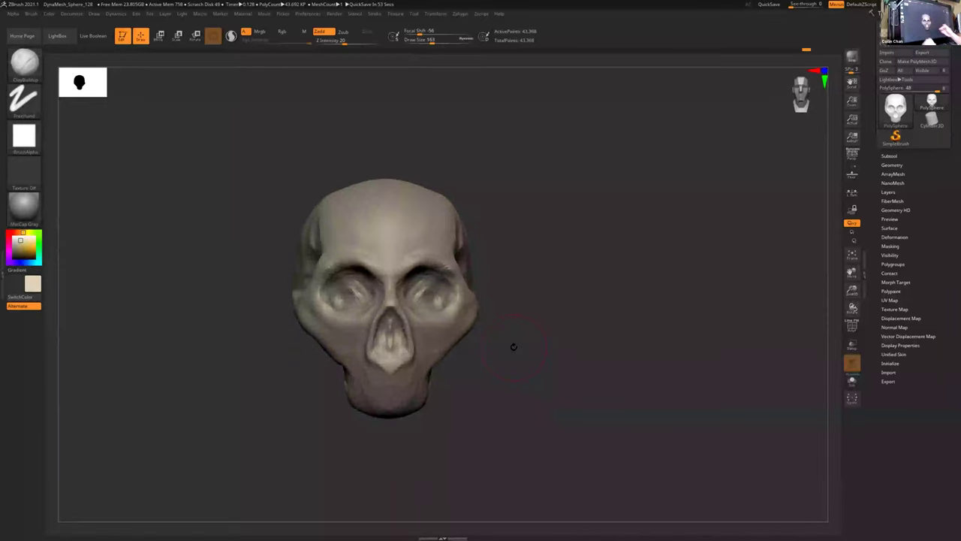
{"action": "left_click_drag", "start_coordinate": [499, 348], "coordinate": [546, 423]}
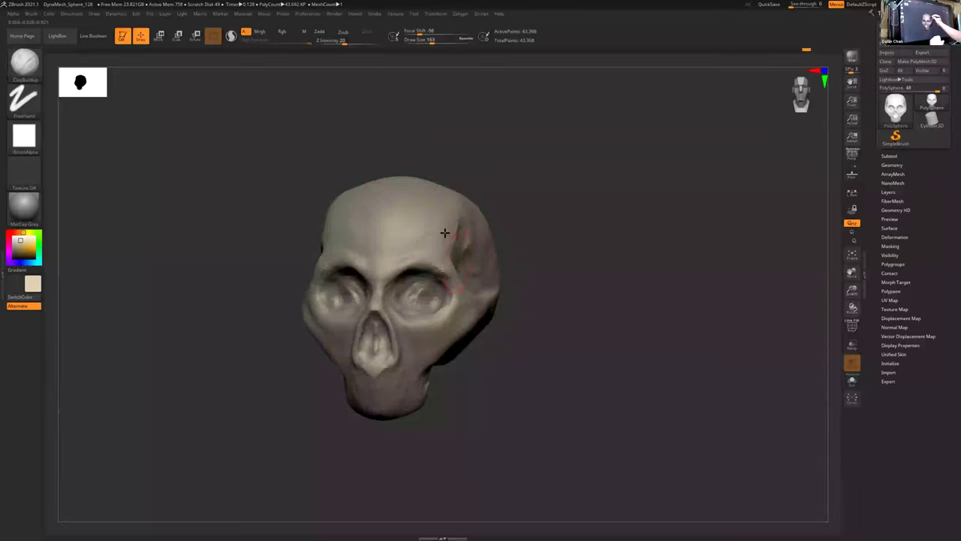
{"action": "right_click_drag", "start_coordinate": [428, 262], "coordinate": [455, 258]}
{"action": "left_click", "coordinate": [283, 33]}
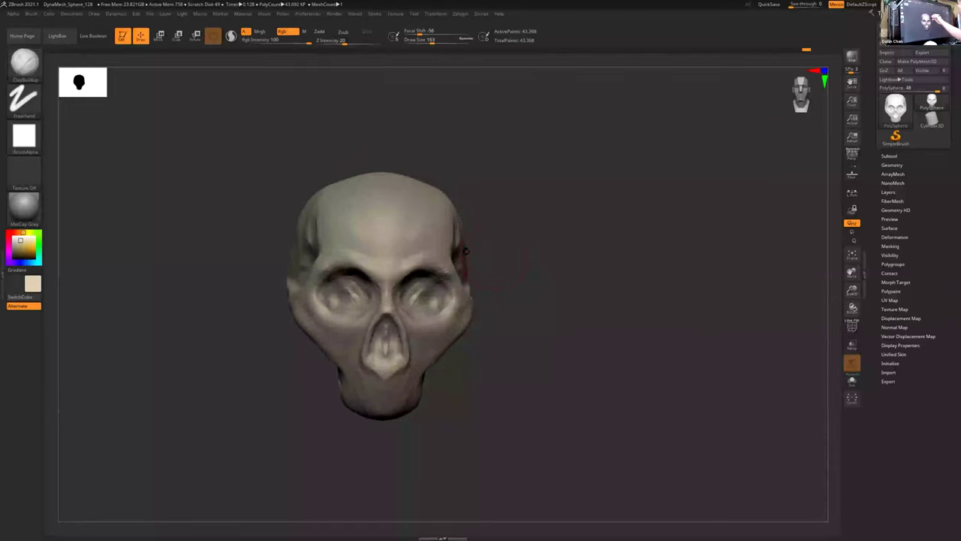
{"action": "left_click", "coordinate": [34, 109]}
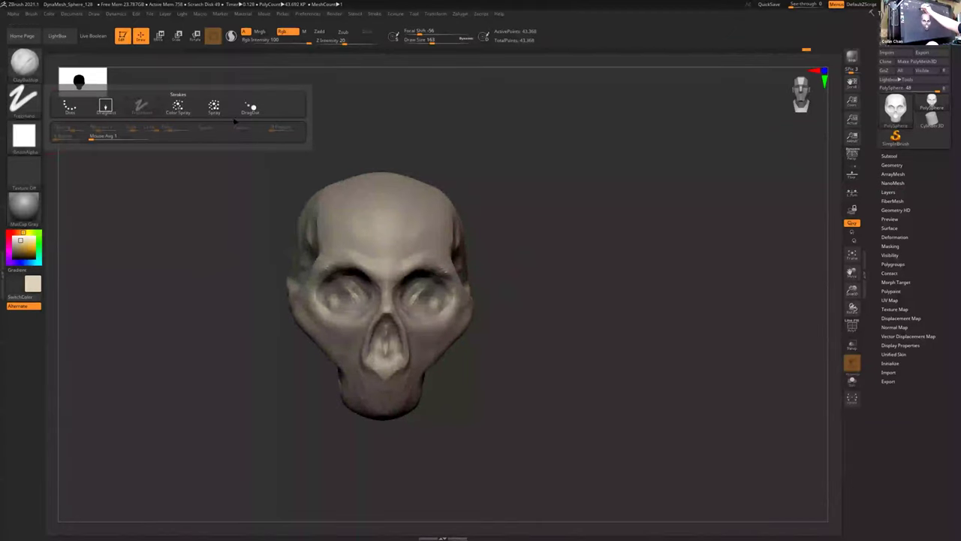
{"action": "left_click", "coordinate": [179, 106]}
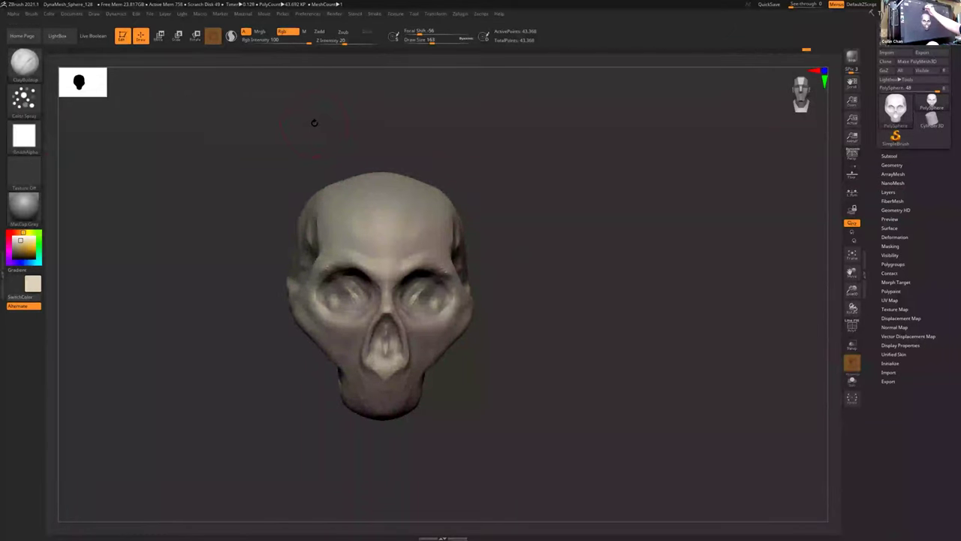
{"action": "left_click", "coordinate": [29, 149]}
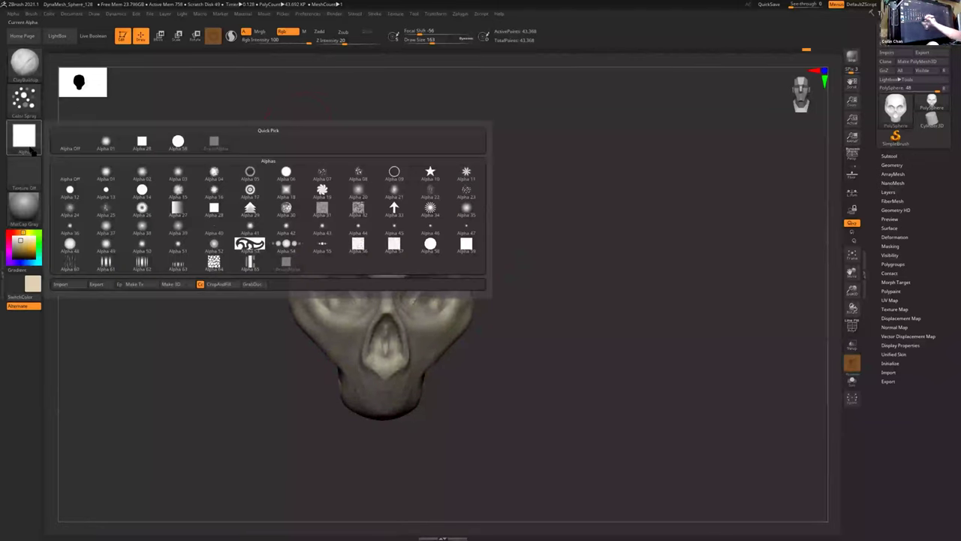
{"action": "left_click", "coordinate": [321, 173]}
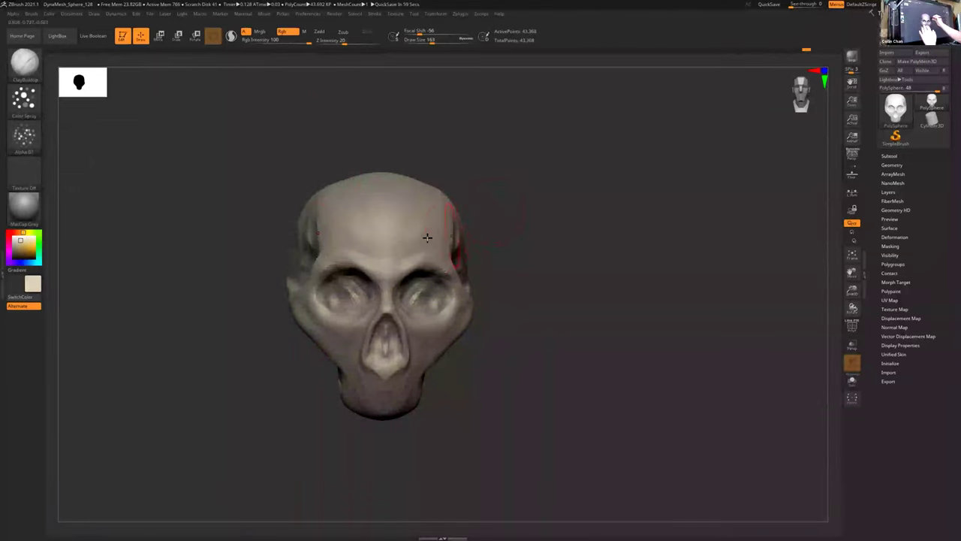
- Set the colour to Red 219, Green 206, Blue 178 and fill the whole skull with it
{"action": "left_click", "coordinate": [24, 242]}
{"action": "left_click", "coordinate": [26, 242]}
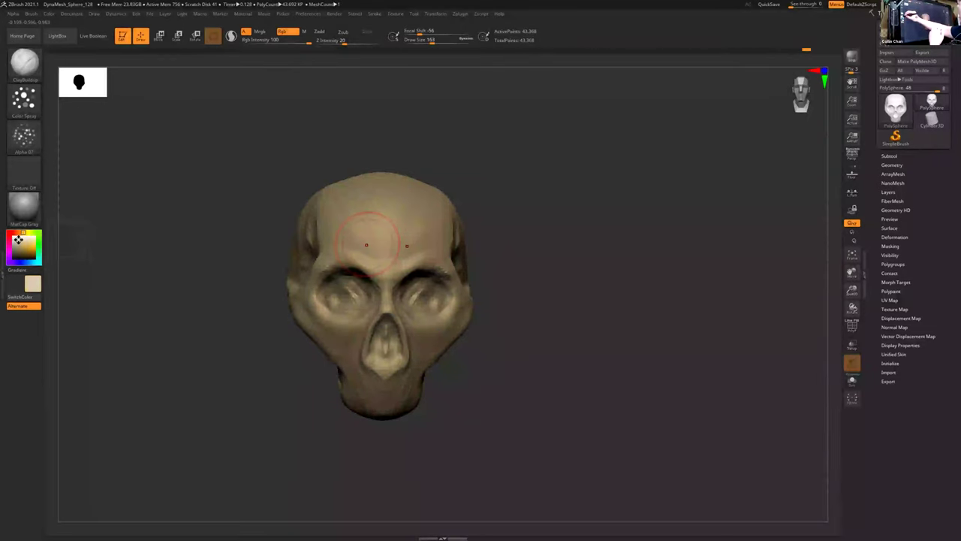
{"action": "left_click", "coordinate": [18, 240]}
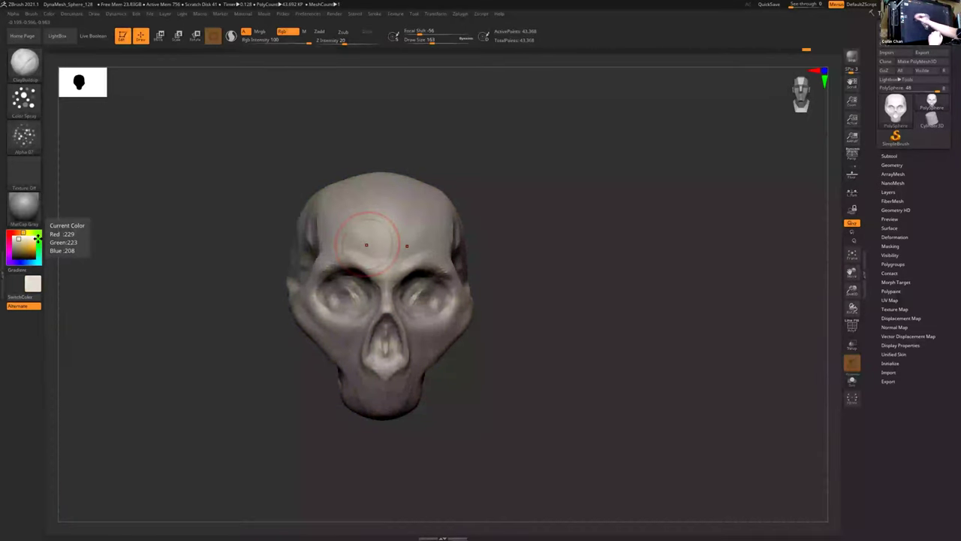
{"action": "left_click", "coordinate": [21, 239]}
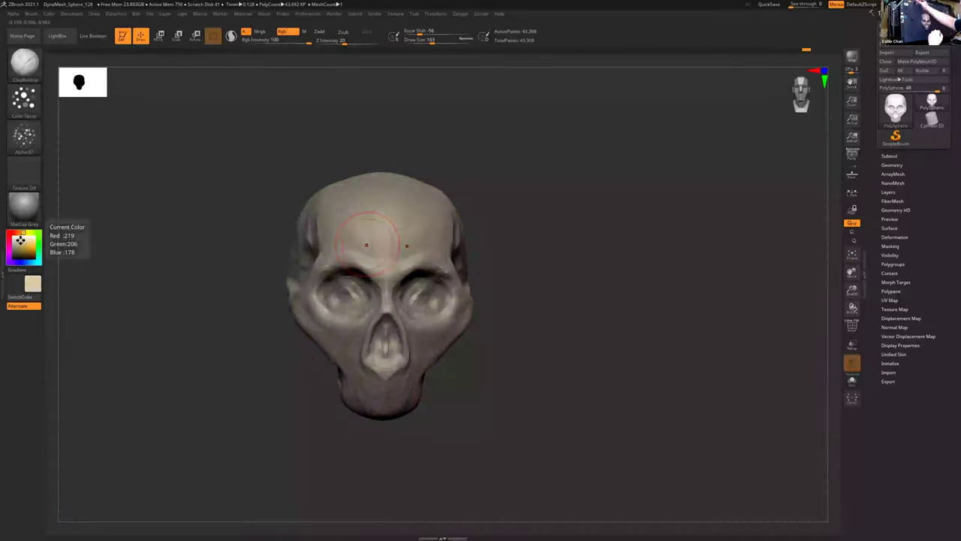
{"action": "left_click", "coordinate": [49, 14]}
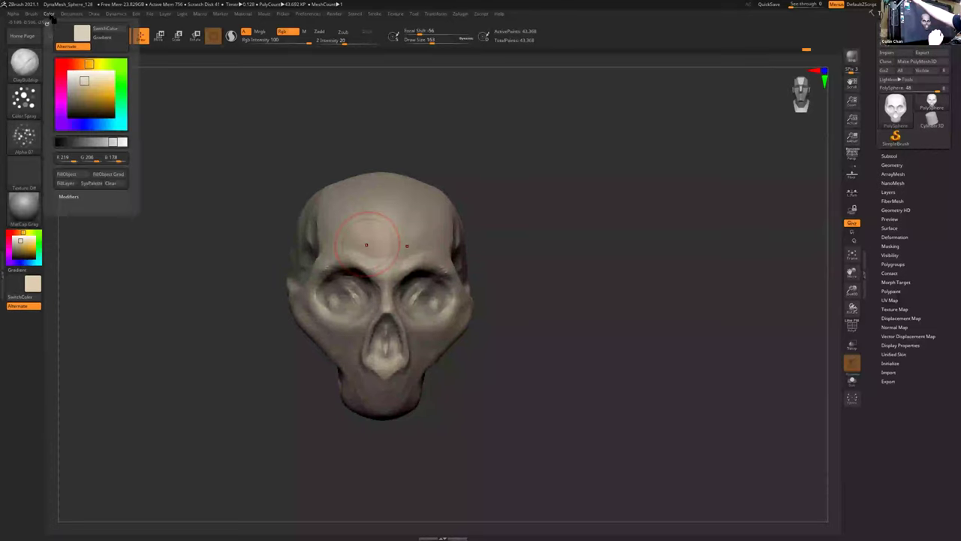
{"action": "left_click", "coordinate": [74, 175]}
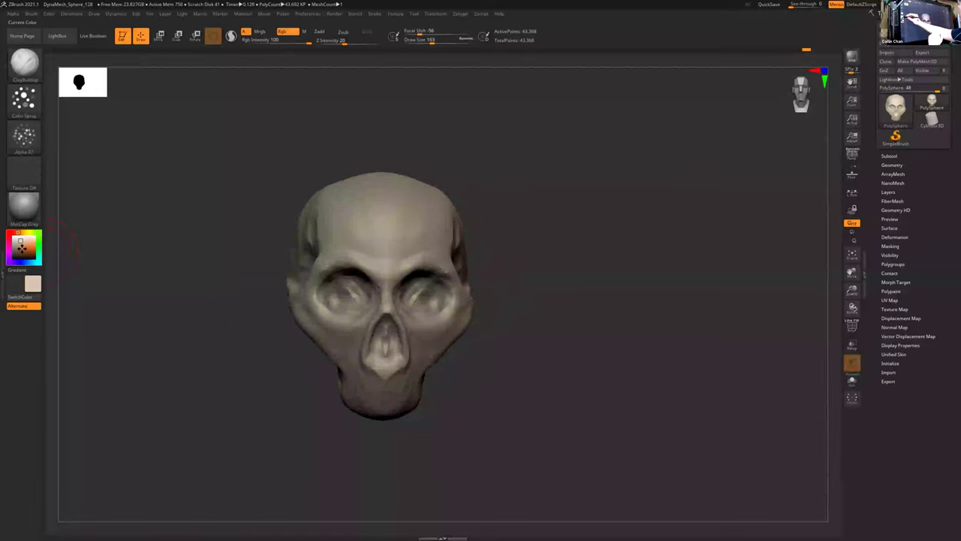
- Choose orange-brown, Red 193, Green 134, Blue 99, and spray it over the cheeks, jaw, eye sockets and forehead
{"action": "left_click", "coordinate": [23, 240]}
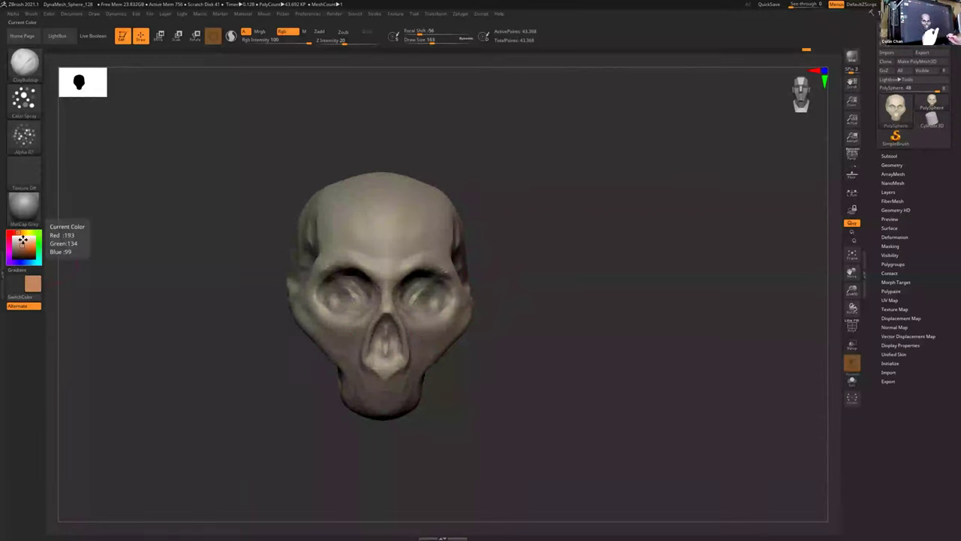
{"action": "left_click_drag", "start_coordinate": [317, 315], "coordinate": [381, 373]}
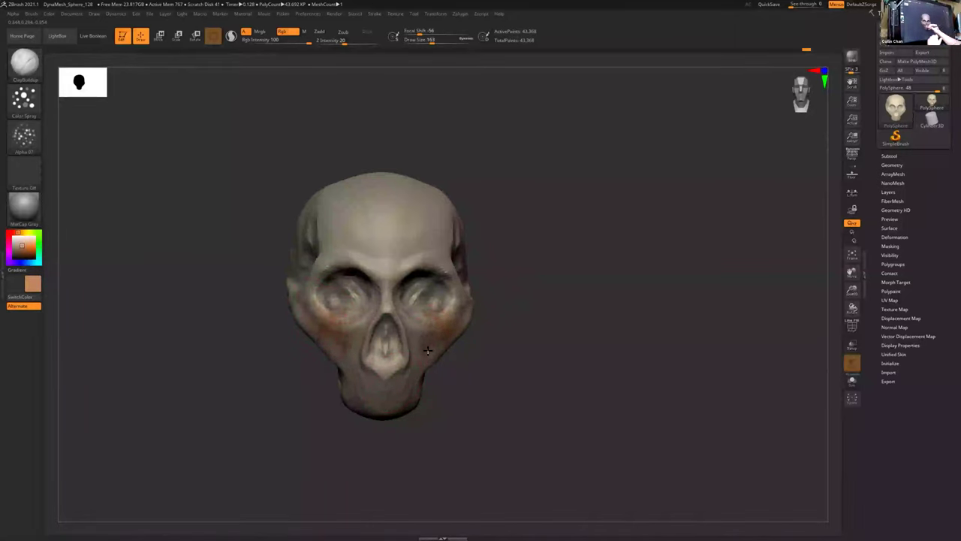
{"action": "left_click_drag", "start_coordinate": [428, 350], "coordinate": [413, 328]}
{"action": "mouse_move", "coordinate": [344, 305]}
{"action": "left_mouse_down"}
{"action": "mouse_move", "coordinate": [360, 315]}
{"action": "mouse_move", "coordinate": [387, 270]}
{"action": "mouse_move", "coordinate": [398, 275]}
{"action": "mouse_move", "coordinate": [359, 262]}
{"action": "mouse_move", "coordinate": [390, 281]}
{"action": "mouse_move", "coordinate": [381, 298]}
{"action": "mouse_move", "coordinate": [391, 368]}
{"action": "left_mouse_up"}
{"action": "mouse_move", "coordinate": [467, 363]}
{"action": "left_mouse_down"}
{"action": "mouse_move", "coordinate": [466, 354]}
{"action": "mouse_move", "coordinate": [357, 325]}
{"action": "mouse_move", "coordinate": [300, 319]}
{"action": "mouse_move", "coordinate": [384, 392]}
{"action": "mouse_move", "coordinate": [375, 403]}
{"action": "left_mouse_up"}
{"action": "left_click_drag", "start_coordinate": [324, 268], "coordinate": [356, 267]}
{"action": "mouse_move", "coordinate": [337, 313]}
{"action": "left_mouse_down"}
{"action": "mouse_move", "coordinate": [331, 304]}
{"action": "mouse_move", "coordinate": [361, 294]}
{"action": "left_mouse_up"}
{"action": "left_click_drag", "start_coordinate": [482, 226], "coordinate": [493, 252]}
{"action": "mouse_move", "coordinate": [347, 250]}
{"action": "left_mouse_down"}
{"action": "mouse_move", "coordinate": [347, 206]}
{"action": "mouse_move", "coordinate": [361, 229]}
{"action": "left_mouse_up"}
- Spray the orange-brown across the side of the forehead, the temple hollow and the cheekbone
{"action": "mouse_move", "coordinate": [361, 229]}
{"action": "right_mouse_down"}
{"action": "mouse_move", "coordinate": [451, 376]}
{"action": "mouse_move", "coordinate": [399, 397]}
{"action": "right_mouse_up"}
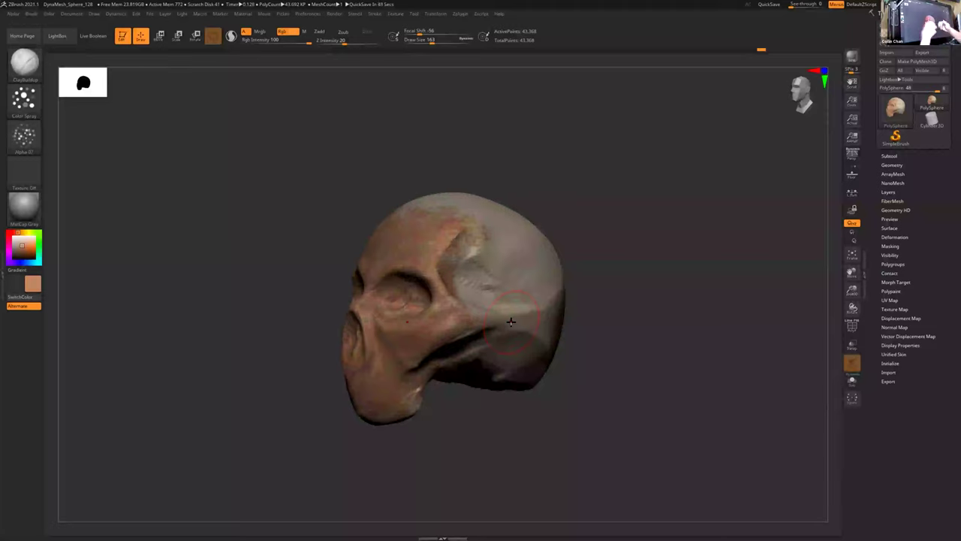
{"action": "mouse_move", "coordinate": [511, 322]}
{"action": "right_mouse_down"}
{"action": "mouse_move", "coordinate": [495, 331]}
{"action": "mouse_move", "coordinate": [450, 234]}
{"action": "right_mouse_up"}
{"action": "mouse_move", "coordinate": [421, 203]}
{"action": "left_mouse_down"}
{"action": "mouse_move", "coordinate": [458, 187]}
{"action": "mouse_move", "coordinate": [380, 184]}
{"action": "left_mouse_up"}
{"action": "right_click_drag", "start_coordinate": [468, 231], "coordinate": [480, 228]}
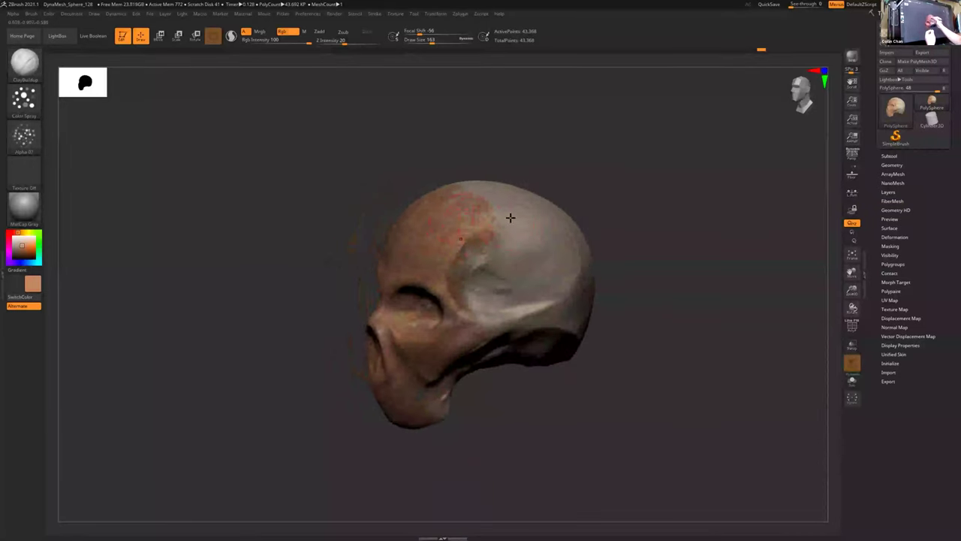
{"action": "mouse_move", "coordinate": [462, 312]}
{"action": "left_mouse_down"}
{"action": "mouse_move", "coordinate": [473, 305]}
{"action": "mouse_move", "coordinate": [451, 373]}
{"action": "left_mouse_up"}
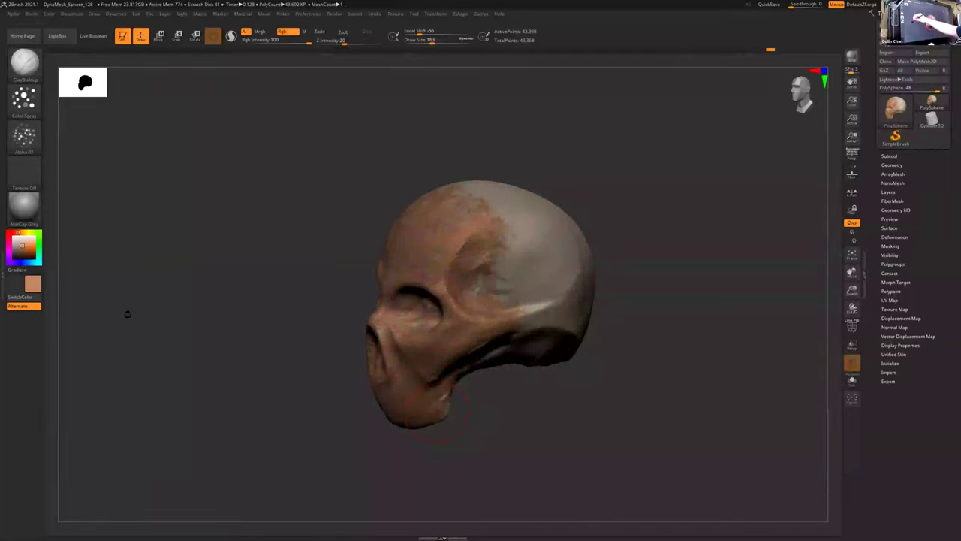
- Switch to the secondary colour, make it a yellowish bone tone, and spray it over the forehead, temple and cheekbone
{"action": "key", "text": "v"}
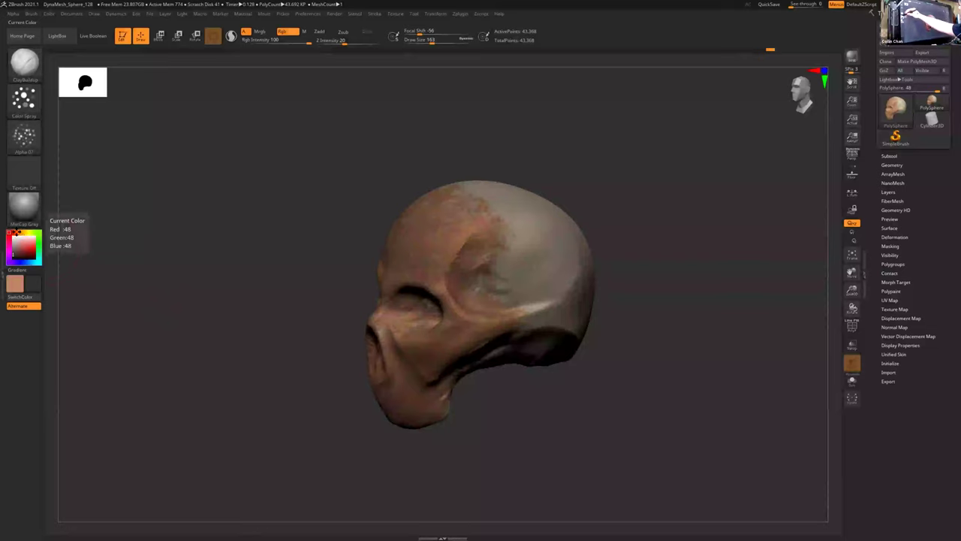
{"action": "mouse_move", "coordinate": [23, 234]}
{"action": "left_mouse_down"}
{"action": "mouse_move", "coordinate": [30, 244]}
{"action": "mouse_move", "coordinate": [21, 243]}
{"action": "left_mouse_up"}
{"action": "mouse_move", "coordinate": [478, 245]}
{"action": "left_mouse_down"}
{"action": "mouse_move", "coordinate": [517, 232]}
{"action": "mouse_move", "coordinate": [489, 199]}
{"action": "left_mouse_up"}
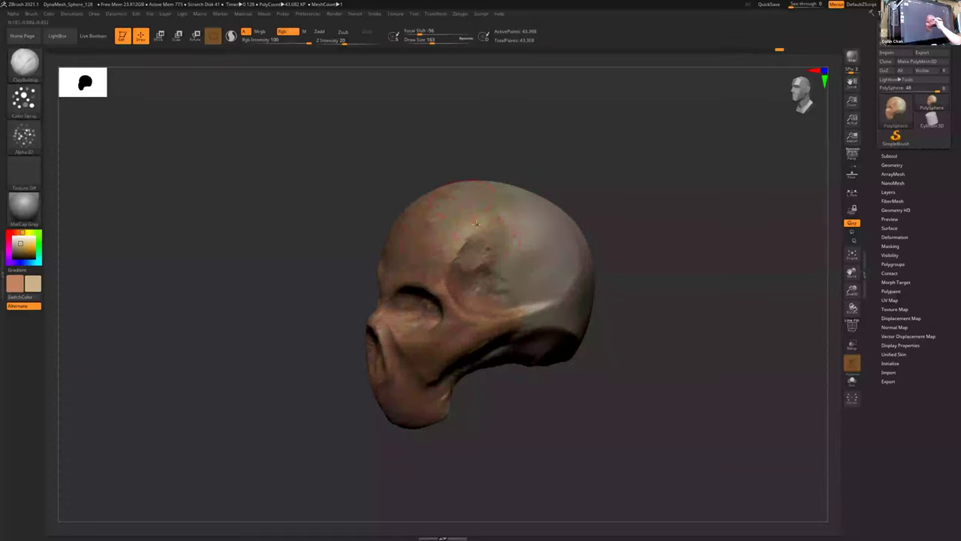
{"action": "mouse_move", "coordinate": [422, 250]}
{"action": "left_mouse_down"}
{"action": "mouse_move", "coordinate": [429, 268]}
{"action": "mouse_move", "coordinate": [504, 311]}
{"action": "mouse_move", "coordinate": [537, 305]}
{"action": "mouse_move", "coordinate": [498, 283]}
{"action": "mouse_move", "coordinate": [513, 228]}
{"action": "mouse_move", "coordinate": [549, 245]}
{"action": "left_mouse_up"}
{"action": "mouse_move", "coordinate": [554, 272]}
{"action": "right_mouse_down"}
{"action": "mouse_move", "coordinate": [558, 291]}
{"action": "mouse_move", "coordinate": [489, 316]}
{"action": "right_mouse_up"}
{"action": "left_click_drag", "start_coordinate": [466, 334], "coordinate": [478, 325]}
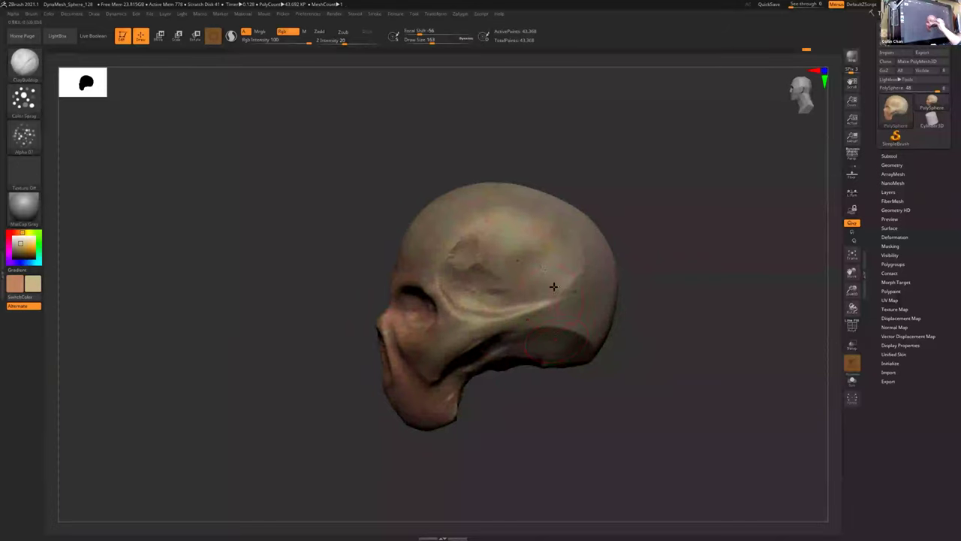
- Try the Spray stroke on the side of the skull and return to Color Spray
{"action": "left_click", "coordinate": [24, 98]}
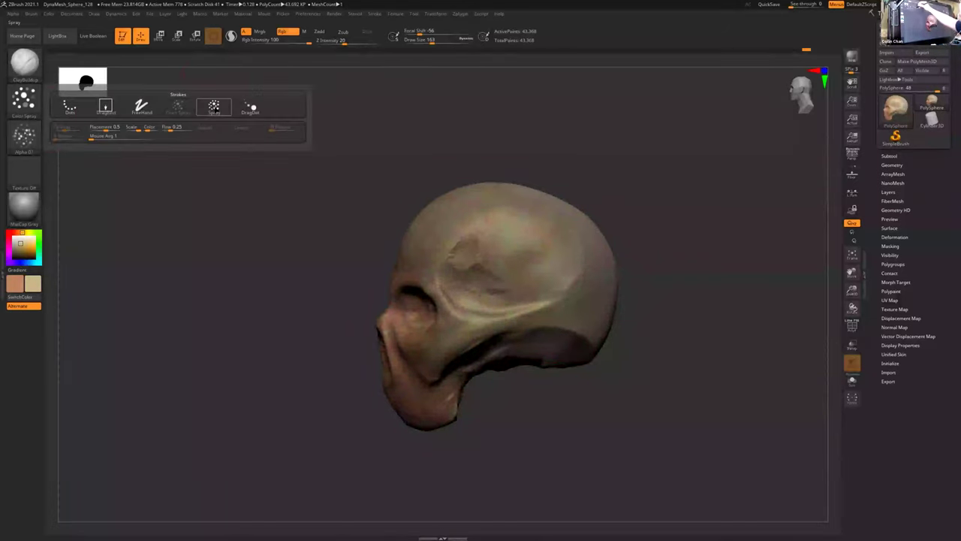
{"action": "left_click", "coordinate": [214, 106]}
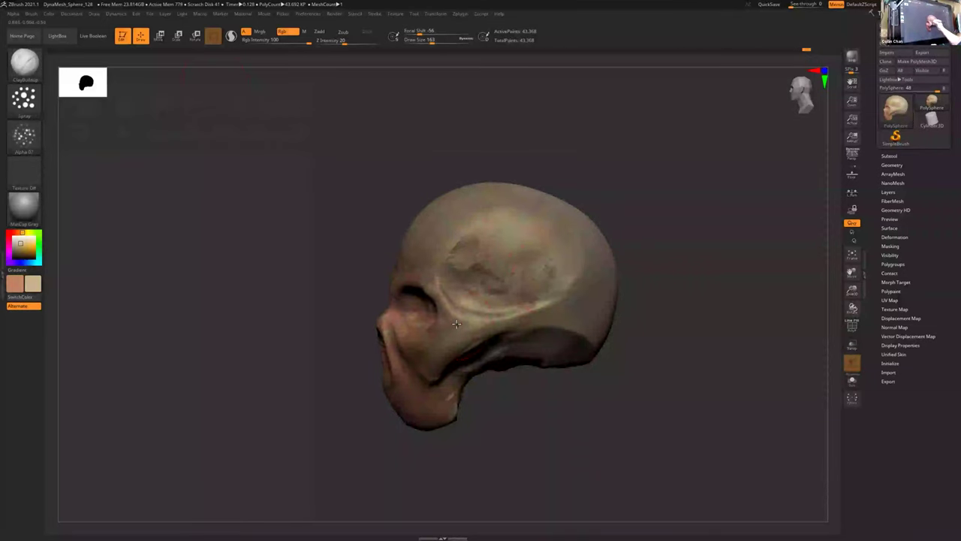
{"action": "left_click", "coordinate": [23, 99]}
{"action": "left_click", "coordinate": [186, 102]}
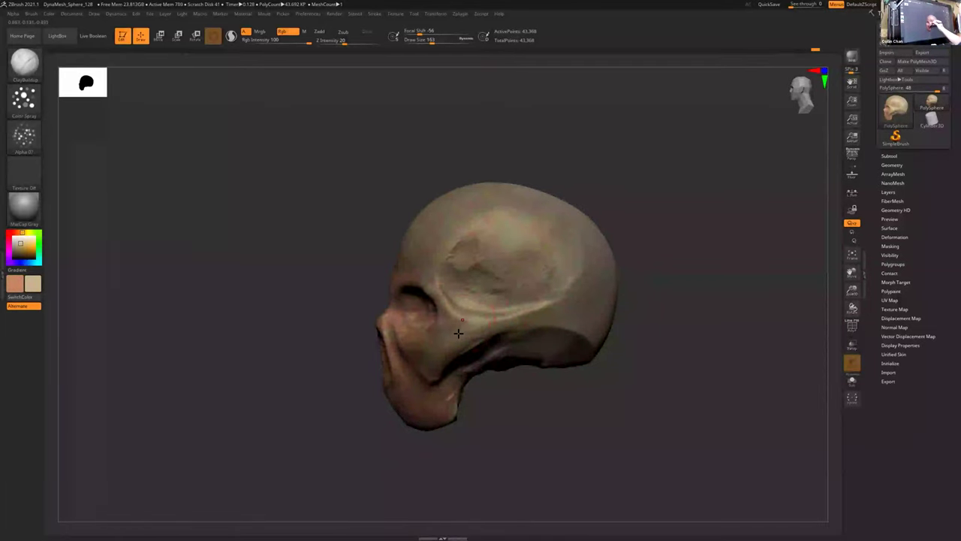
- Spray the bone tone over the cheek, upper jaw and brow to soften the orange-brown paint
{"action": "right_click_drag", "start_coordinate": [455, 386], "coordinate": [413, 343]}
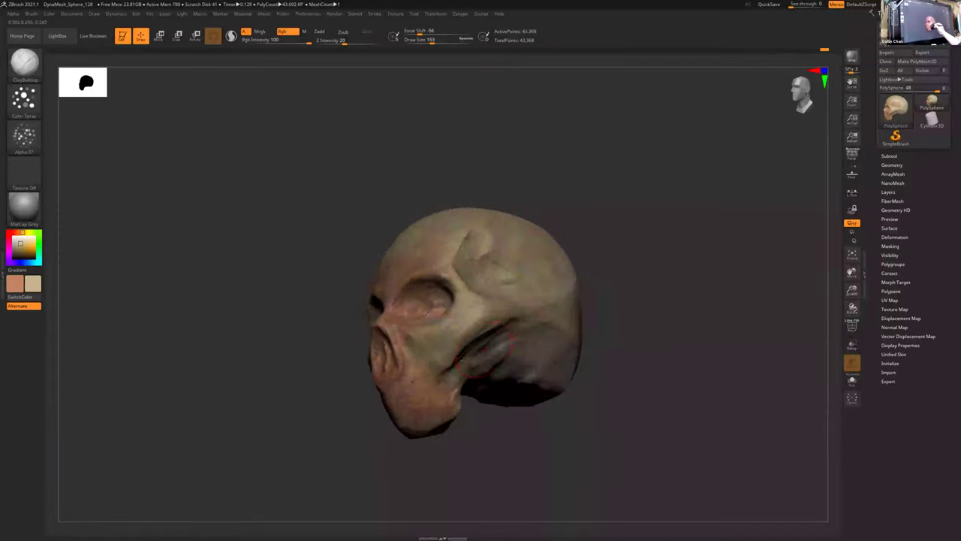
{"action": "right_click_drag", "start_coordinate": [408, 387], "coordinate": [410, 395]}
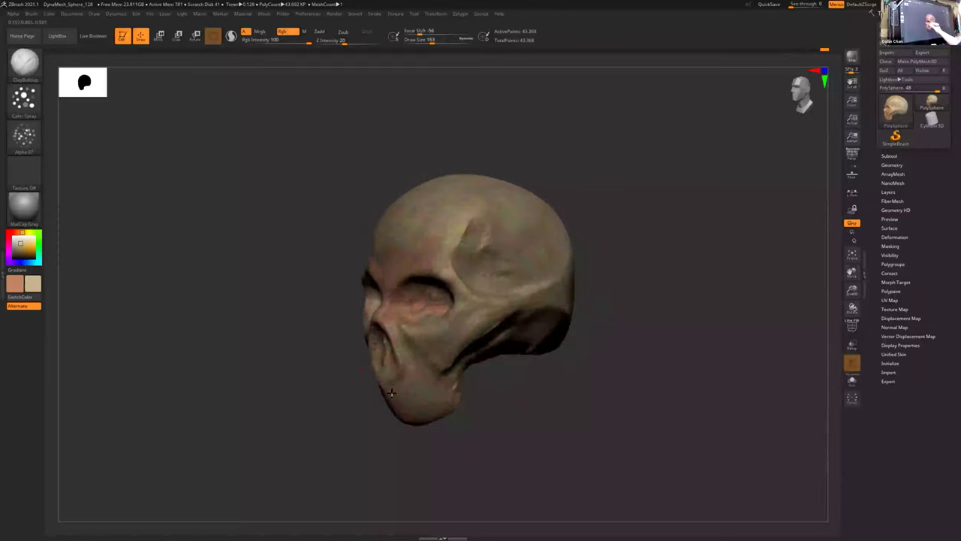
{"action": "left_click", "coordinate": [34, 150]}
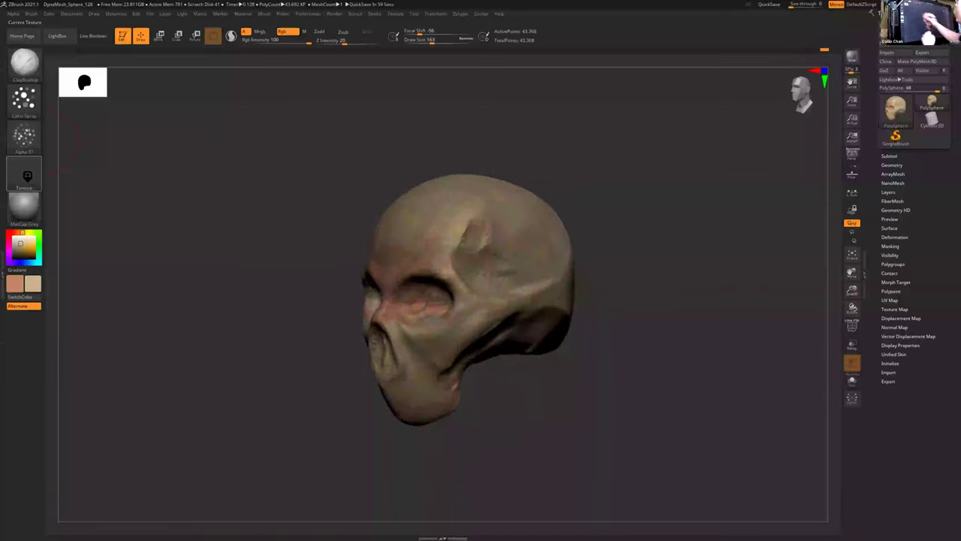
{"action": "left_click", "coordinate": [27, 175]}
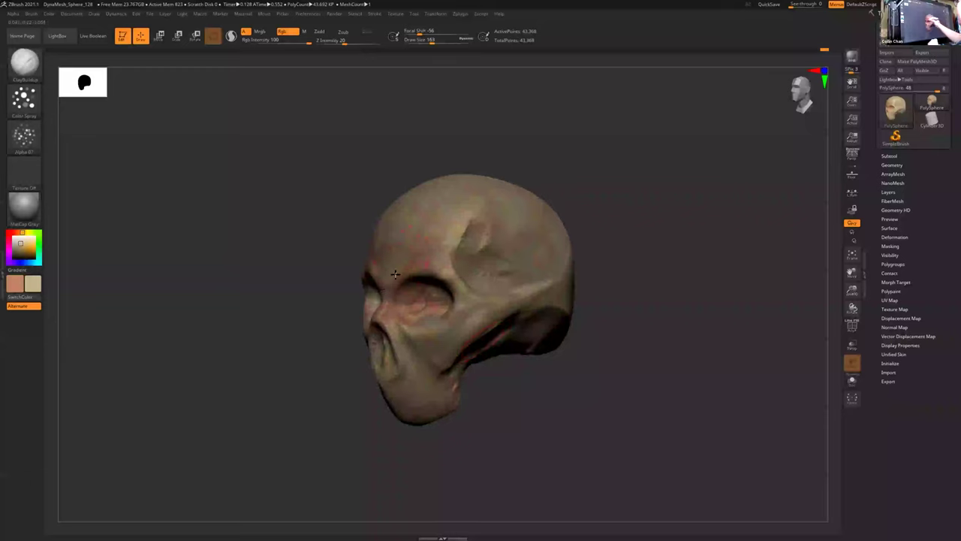
- Blend more bone tone around the brow, nasal opening, cheekbone and underside of the skull
{"action": "mouse_move", "coordinate": [407, 313]}
{"action": "right_mouse_down"}
{"action": "mouse_move", "coordinate": [491, 339]}
{"action": "mouse_move", "coordinate": [420, 316]}
{"action": "right_mouse_up"}
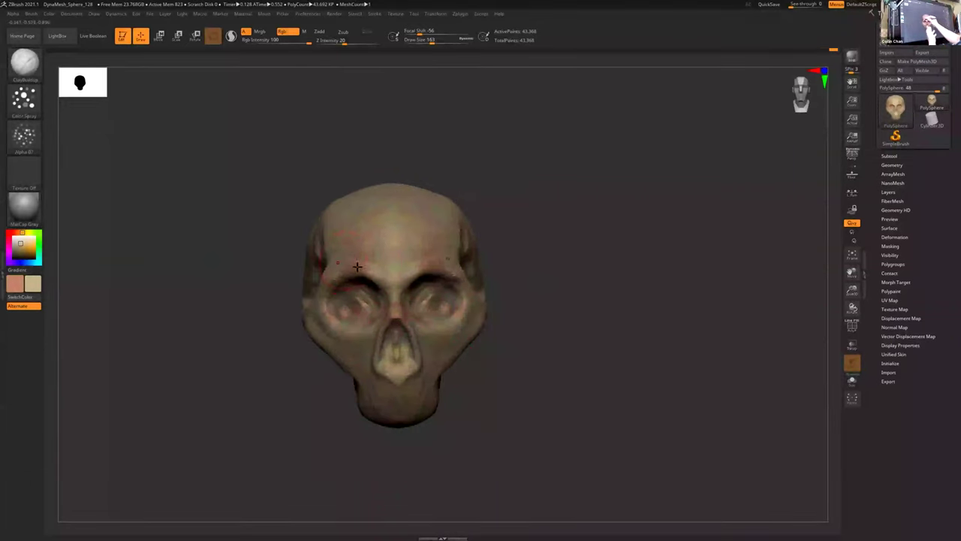
{"action": "right_click_drag", "start_coordinate": [475, 335], "coordinate": [381, 323]}
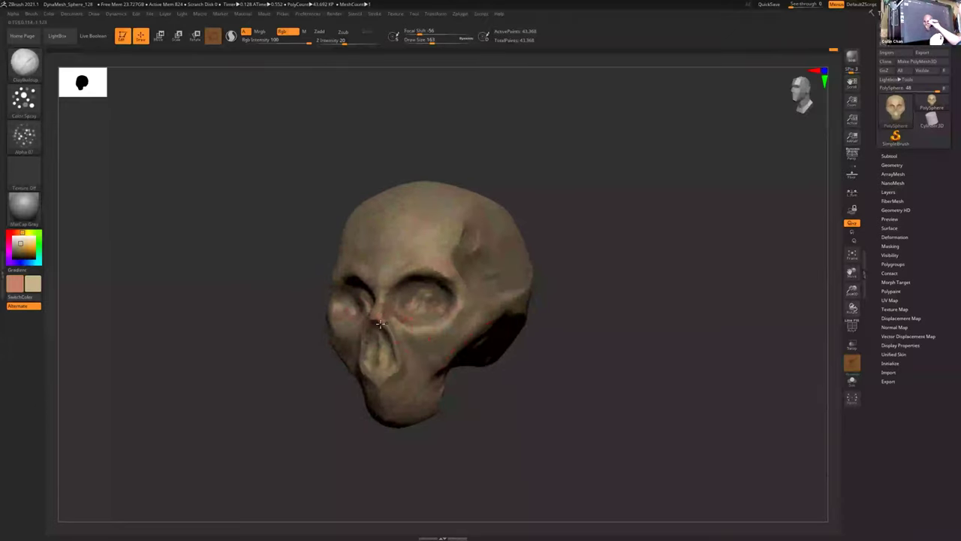
{"action": "right_click_drag", "start_coordinate": [477, 326], "coordinate": [422, 326]}
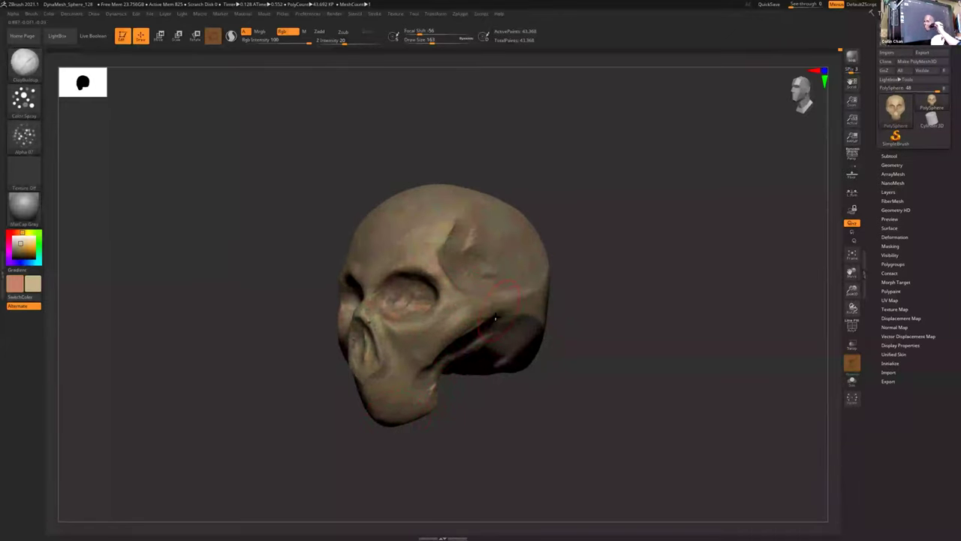
{"action": "right_click_drag", "start_coordinate": [527, 310], "coordinate": [486, 339]}
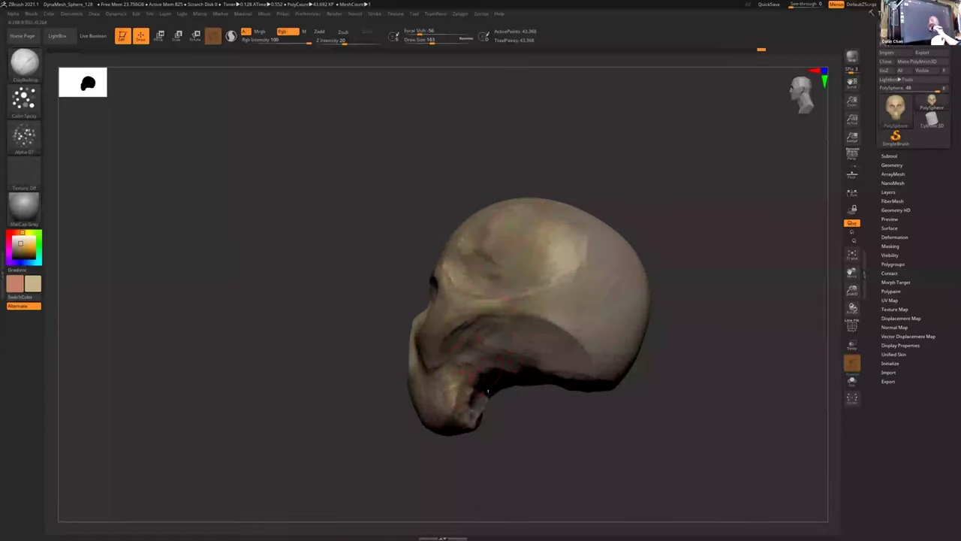
{"action": "right_click_drag", "start_coordinate": [496, 374], "coordinate": [510, 251]}
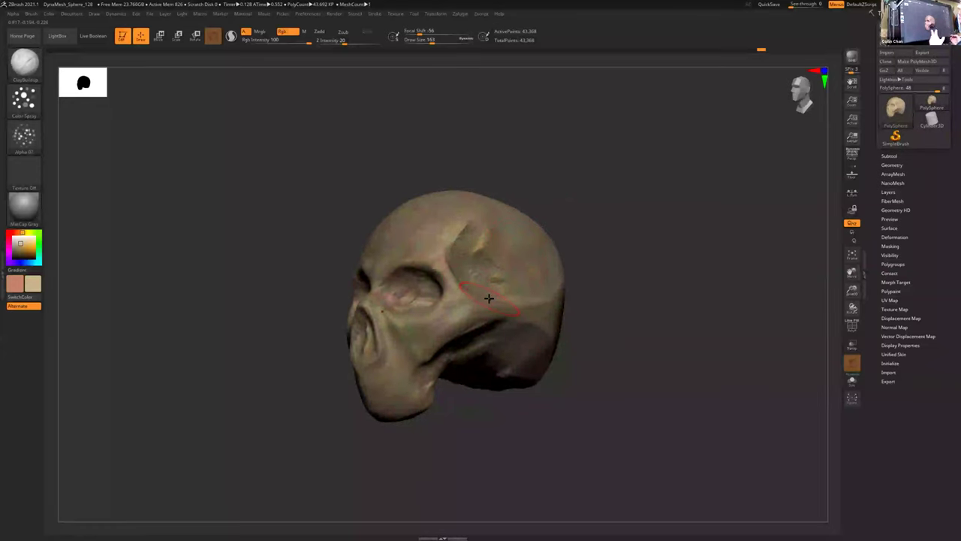
- Change the brush stroke to Freehand and paint the bone tone over the face and side of the skull
{"action": "left_click", "coordinate": [24, 138]}
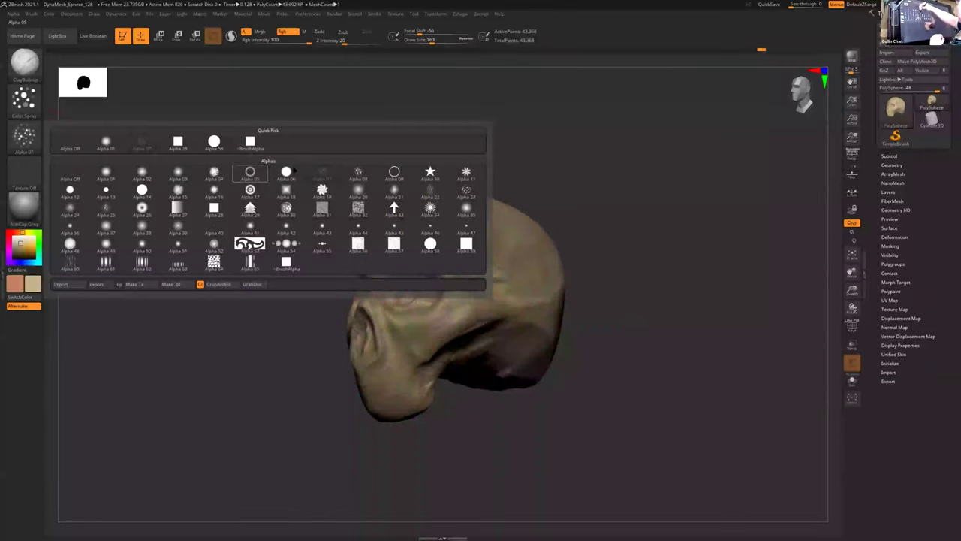
{"action": "mouse_move", "coordinate": [325, 173]}
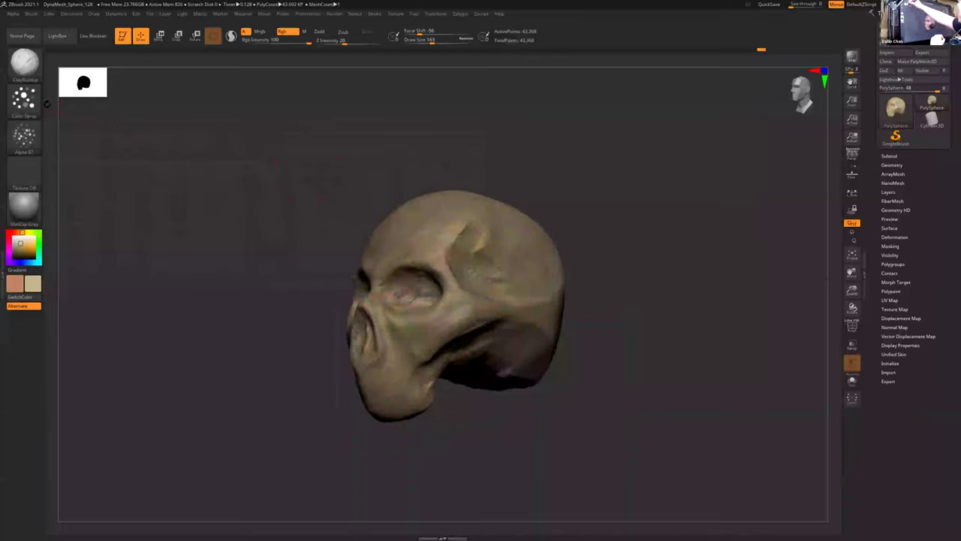
{"action": "left_click", "coordinate": [24, 97]}
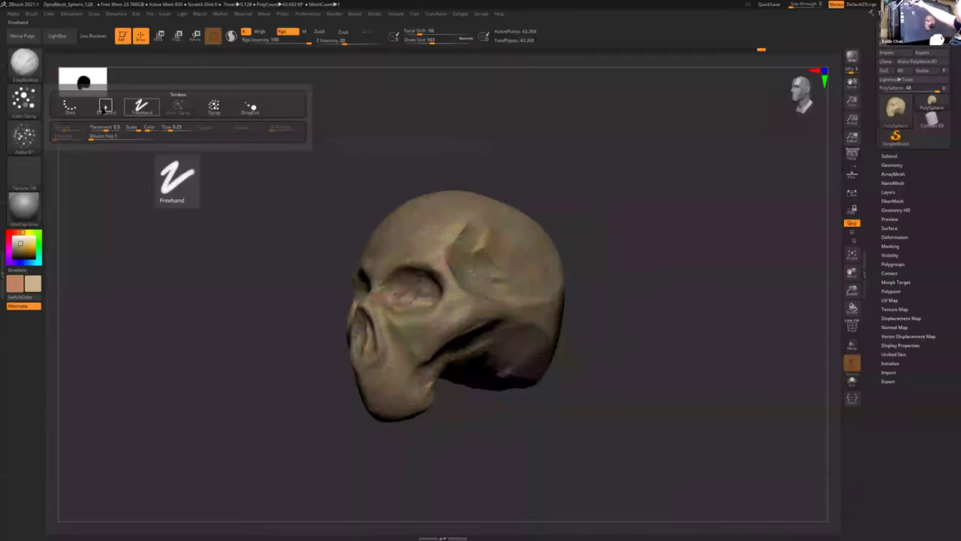
{"action": "left_click", "coordinate": [137, 106]}
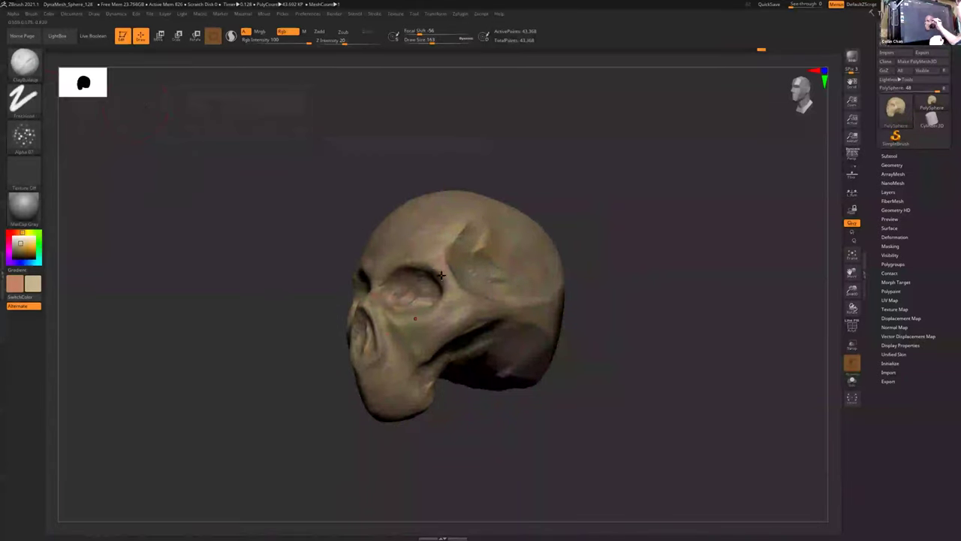
{"action": "mouse_move", "coordinate": [475, 296]}
{"action": "right_mouse_down"}
{"action": "mouse_move", "coordinate": [397, 253]}
{"action": "mouse_move", "coordinate": [442, 229]}
{"action": "mouse_move", "coordinate": [376, 248]}
{"action": "right_mouse_up"}
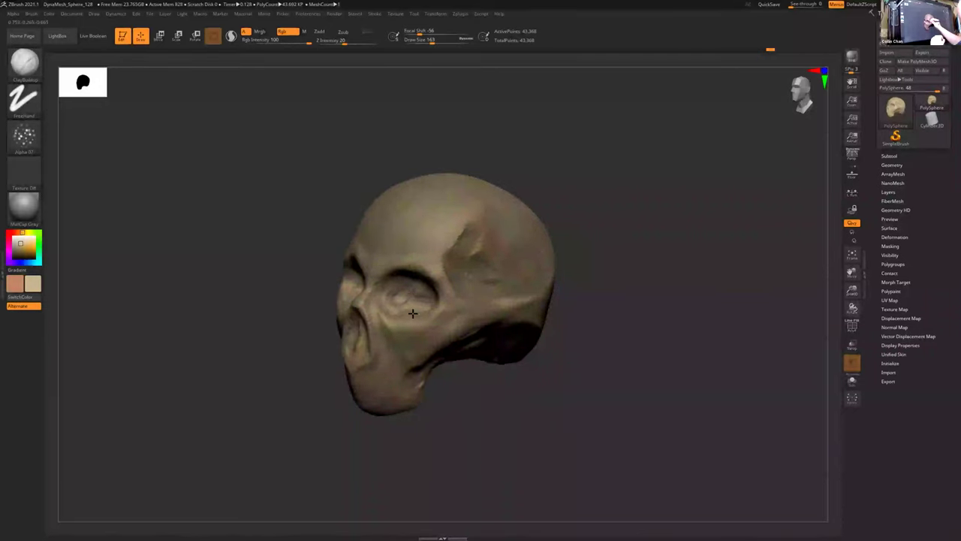
{"action": "right_click_drag", "start_coordinate": [448, 300], "coordinate": [426, 352]}
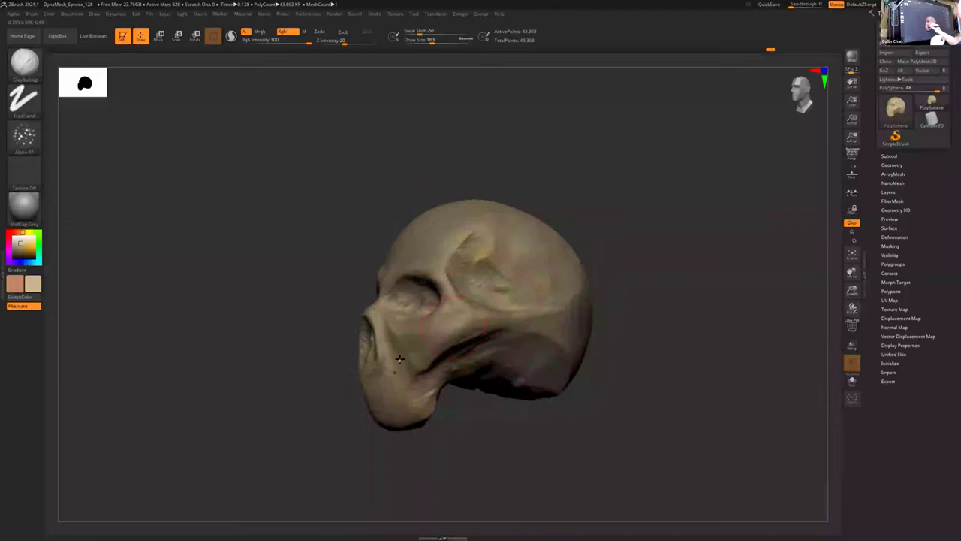
- Keep Alpha 07 and brush more bone tone over the temple, crown and forehead to smooth the mottling
{"action": "left_click", "coordinate": [30, 139]}
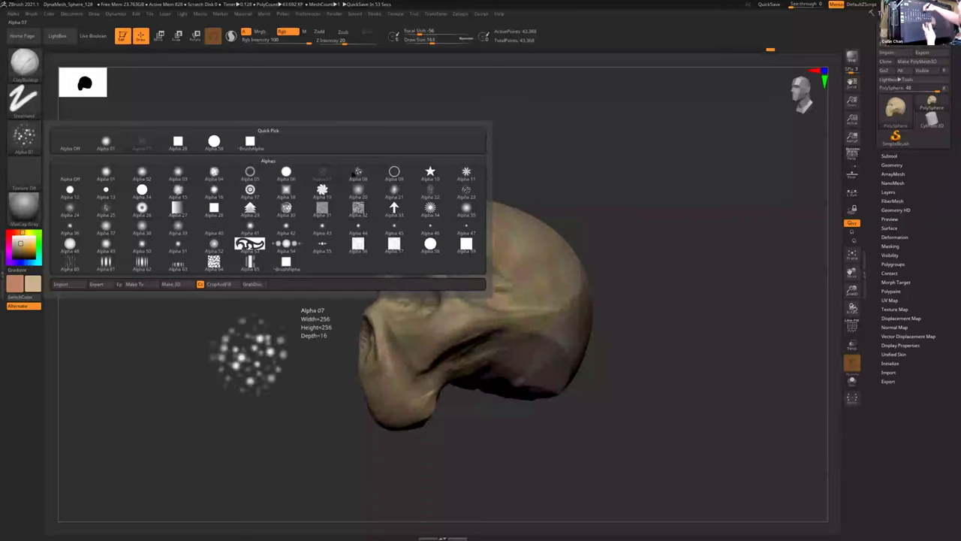
{"action": "mouse_move", "coordinate": [357, 172]}
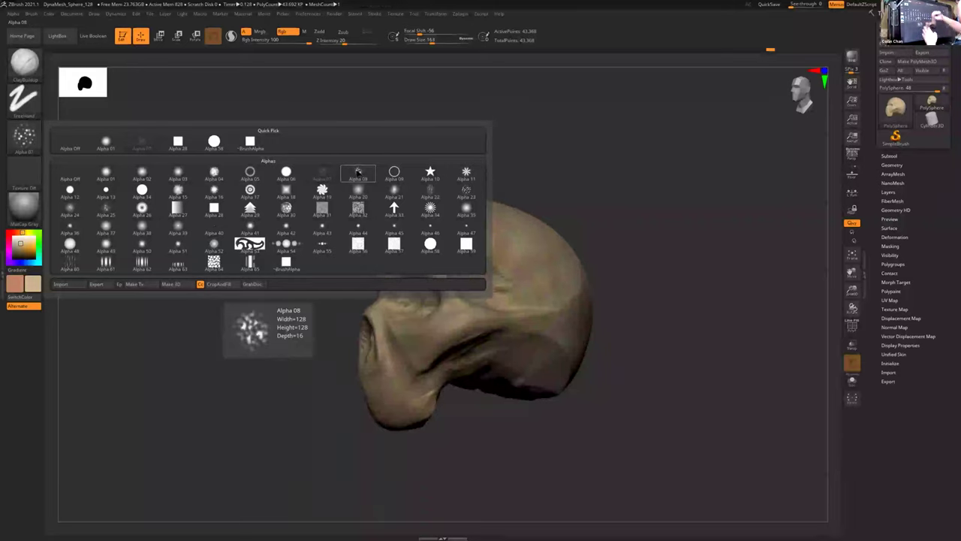
{"action": "left_click_drag", "start_coordinate": [379, 94], "coordinate": [511, 325]}
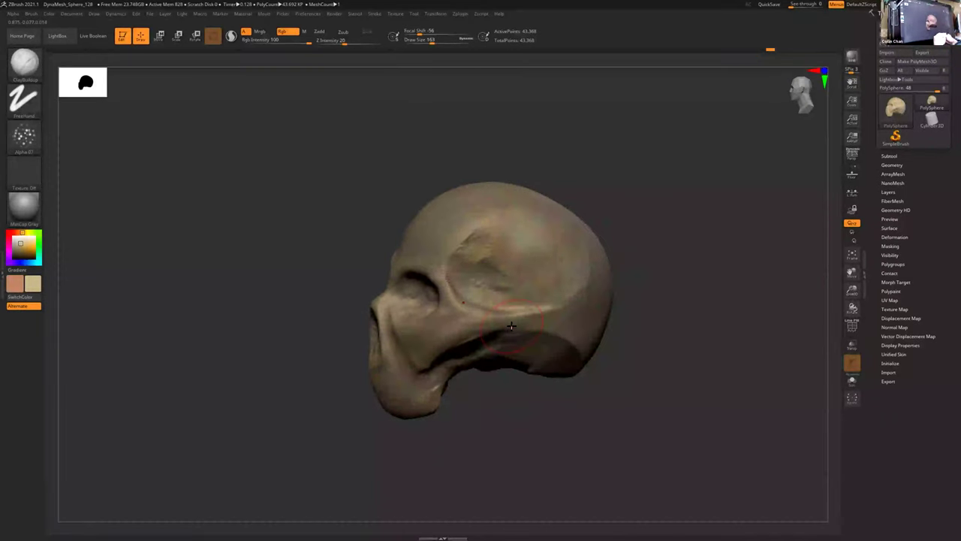
{"action": "right_click_drag", "start_coordinate": [511, 325], "coordinate": [577, 152]}
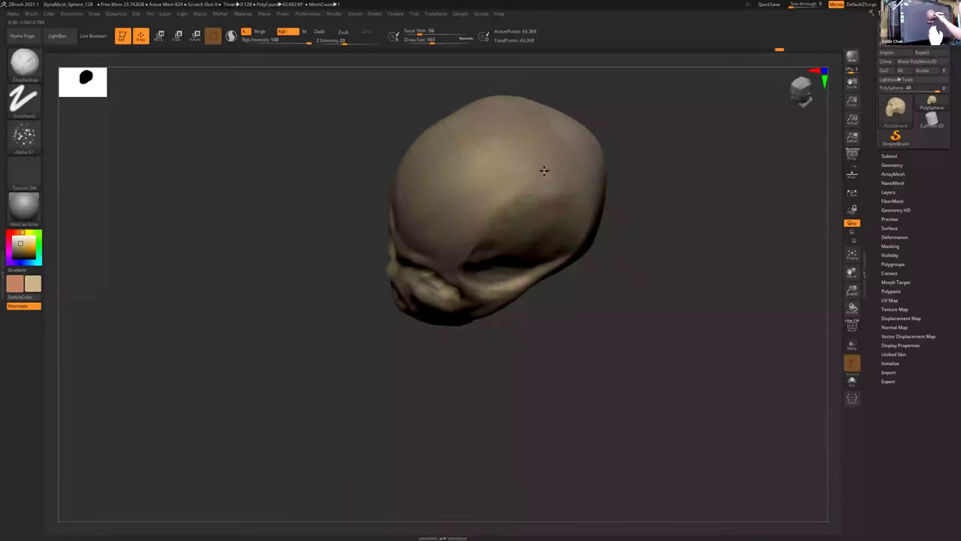
{"action": "right_click_drag", "start_coordinate": [485, 201], "coordinate": [521, 165]}
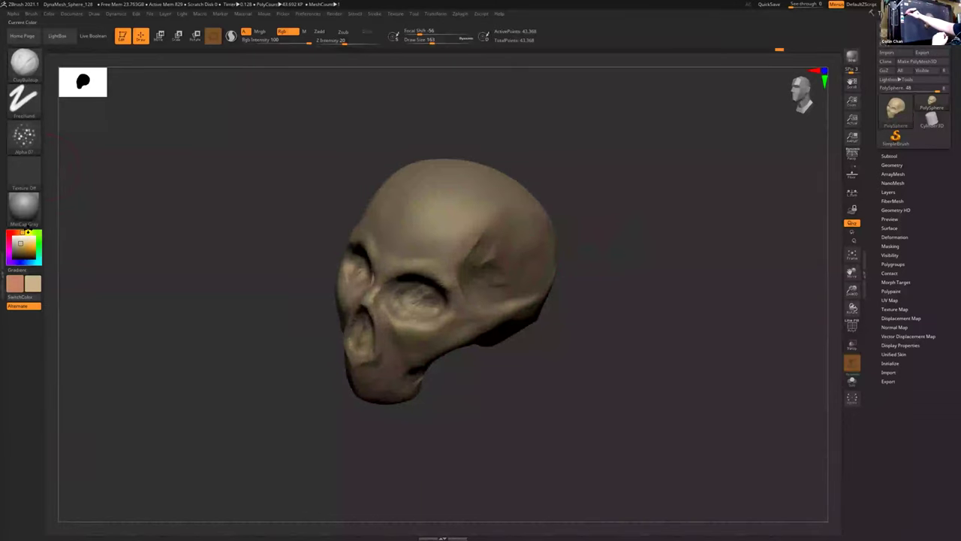
- Change the paint colour to yellow-green and brush it over the cheek, upper jaw and nasal opening
{"action": "left_click", "coordinate": [23, 244]}
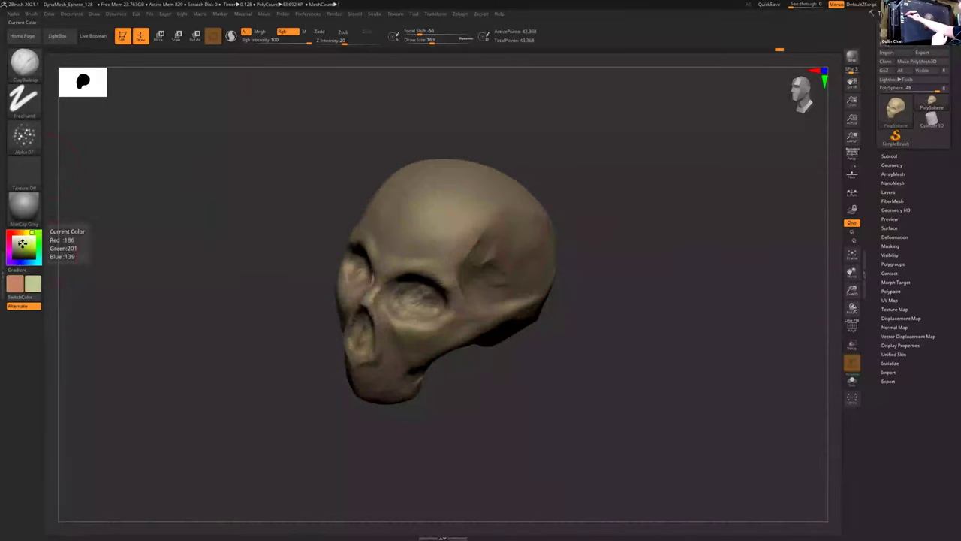
{"action": "right_click_drag", "start_coordinate": [473, 324], "coordinate": [408, 333]}
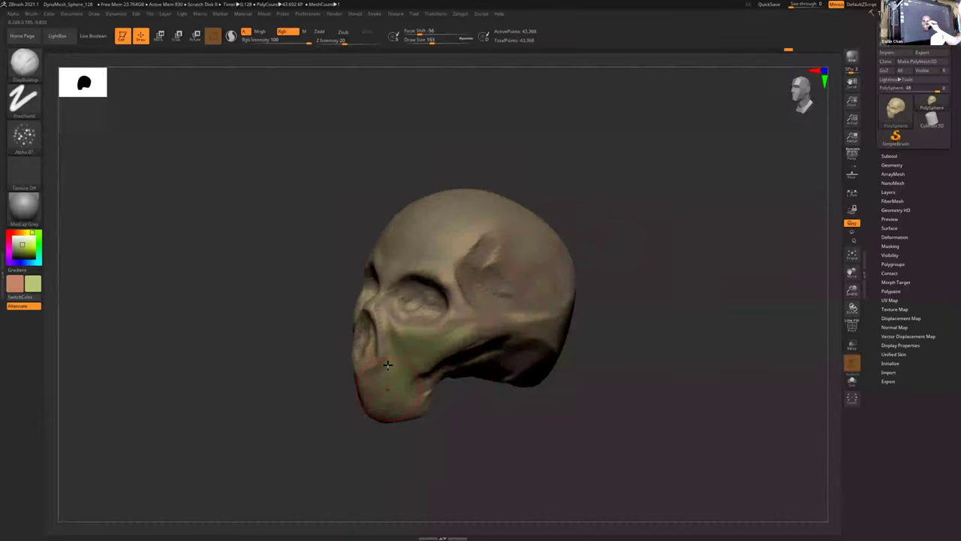
{"action": "right_click_drag", "start_coordinate": [388, 365], "coordinate": [473, 366]}
{"action": "right_click_drag", "start_coordinate": [397, 388], "coordinate": [349, 390]}
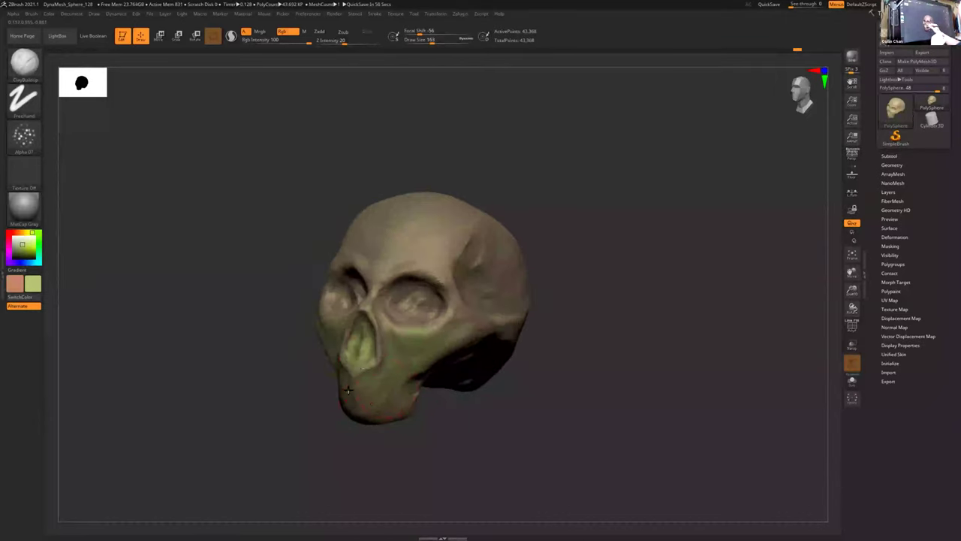
{"action": "right_click_drag", "start_coordinate": [429, 397], "coordinate": [402, 362]}
{"action": "right_click_drag", "start_coordinate": [474, 350], "coordinate": [440, 349]}
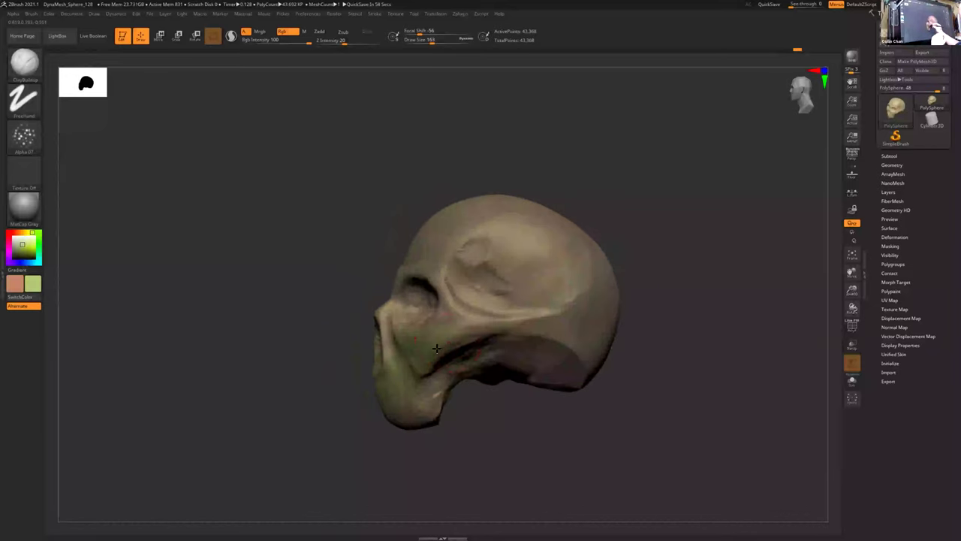
{"action": "right_click_drag", "start_coordinate": [421, 421], "coordinate": [405, 419]}
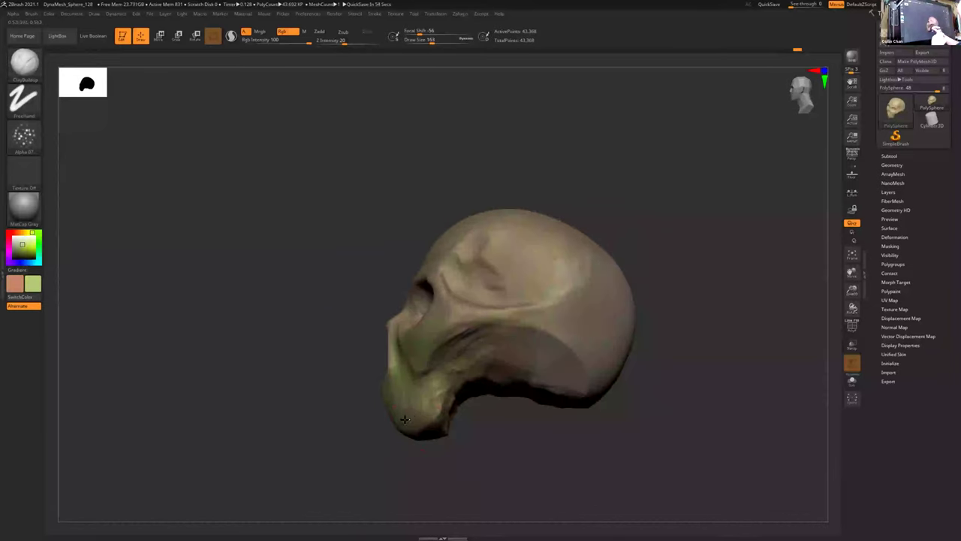
- Extend the yellow-green paint along the cheekbone arch and the lower side of the skull, and restore the brush's own alpha
{"action": "right_click_drag", "start_coordinate": [466, 412], "coordinate": [486, 410]}
{"action": "right_click_drag", "start_coordinate": [490, 366], "coordinate": [531, 347]}
{"action": "right_click_drag", "start_coordinate": [592, 329], "coordinate": [543, 338]}
{"action": "right_click_drag", "start_coordinate": [649, 341], "coordinate": [499, 390]}
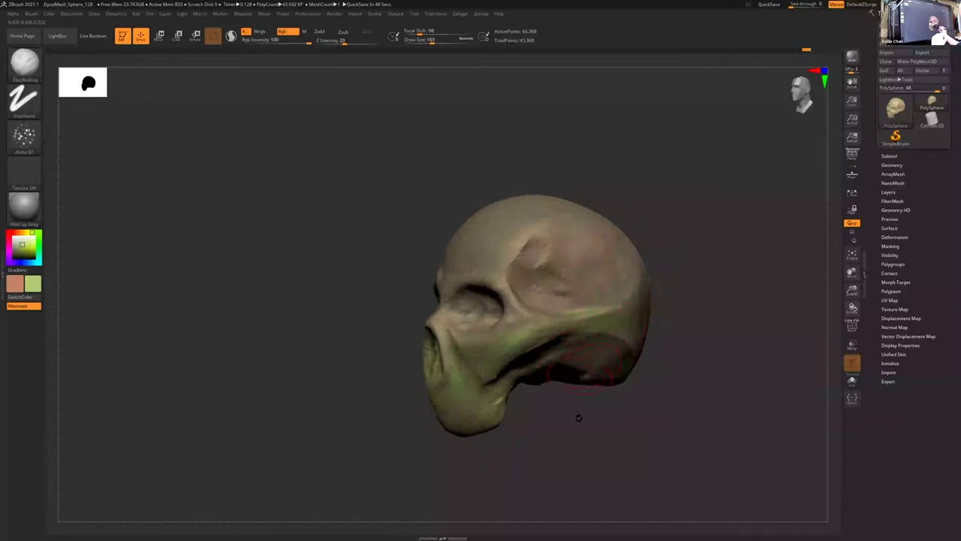
{"action": "mouse_move", "coordinate": [570, 428]}
{"action": "right_mouse_down"}
{"action": "mouse_move", "coordinate": [667, 340]}
{"action": "mouse_move", "coordinate": [654, 332]}
{"action": "mouse_move", "coordinate": [661, 338]}
{"action": "mouse_move", "coordinate": [699, 316]}
{"action": "mouse_move", "coordinate": [585, 306]}
{"action": "right_mouse_up"}
{"action": "right_click_drag", "start_coordinate": [593, 385], "coordinate": [397, 402]}
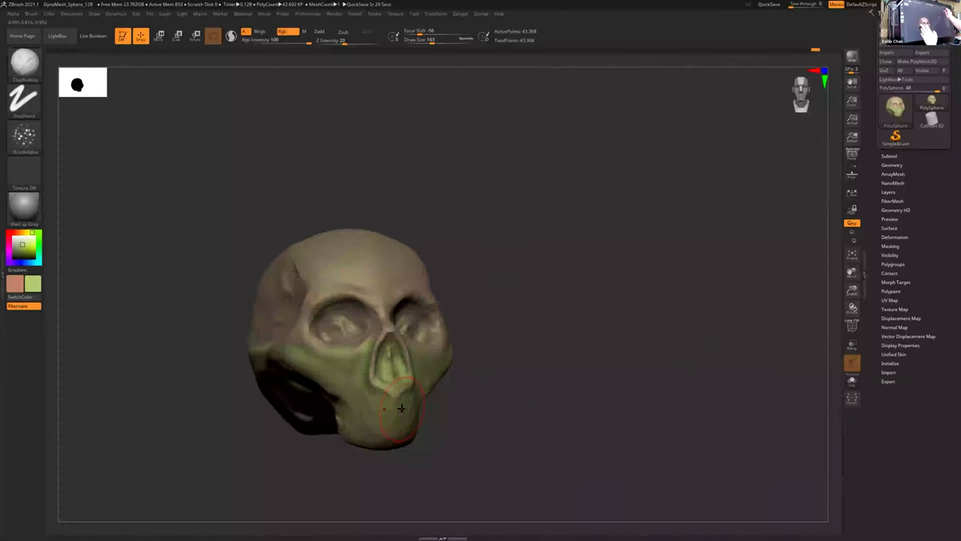
- Paint yellow-green along the brow ridges and a warmer yellow over the eye sockets and forehead
{"action": "left_click_drag", "start_coordinate": [808, 49], "coordinate": [497, 53]}
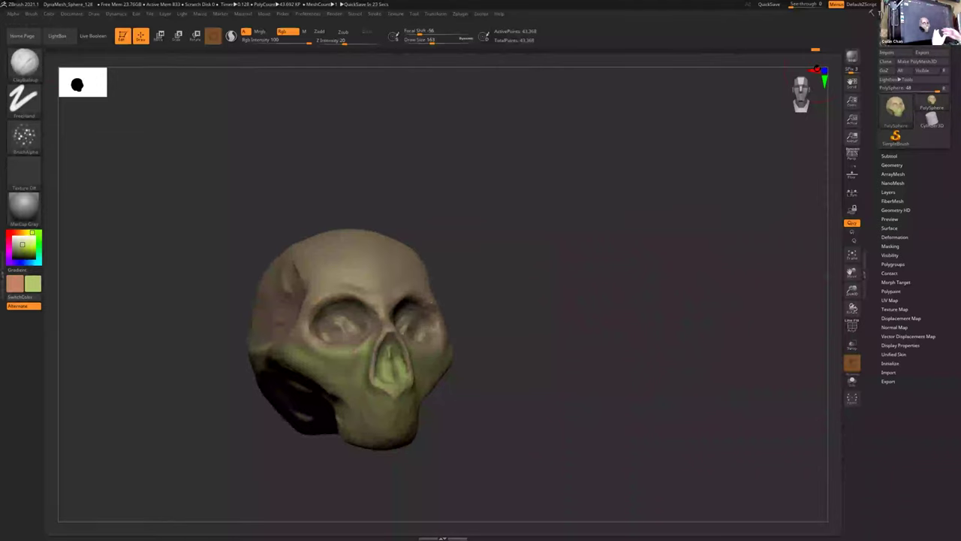
{"action": "left_click_drag", "start_coordinate": [473, 340], "coordinate": [466, 372]}
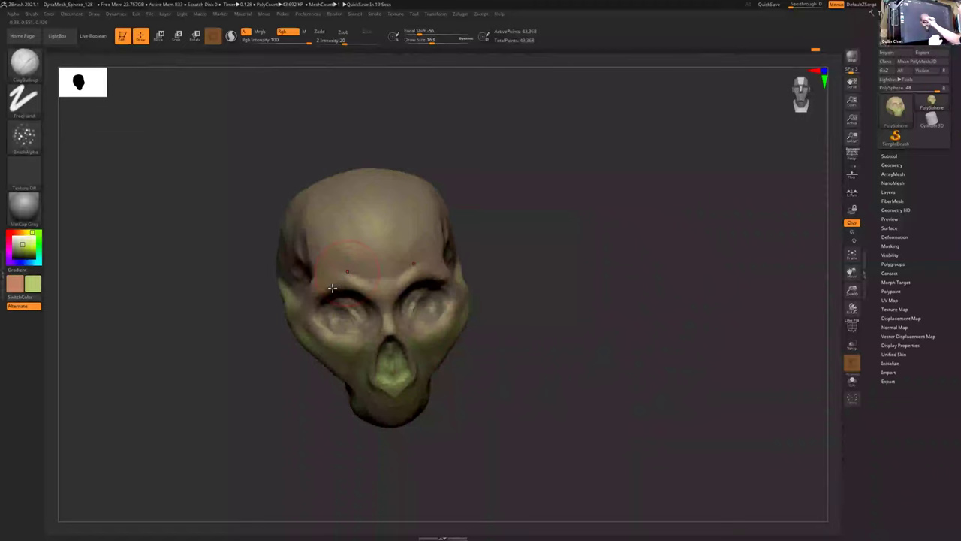
{"action": "right_click_drag", "start_coordinate": [325, 279], "coordinate": [322, 275]}
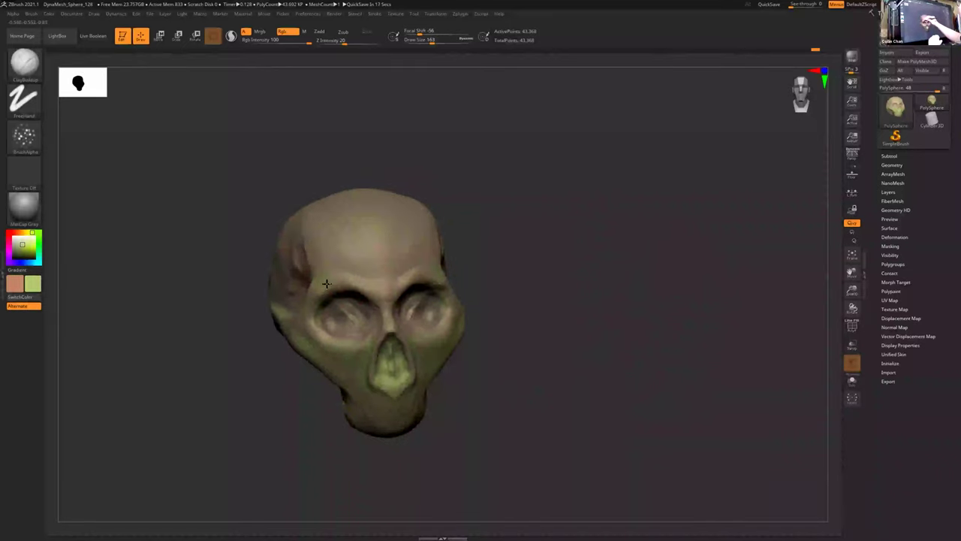
{"action": "mouse_move", "coordinate": [382, 280]}
{"action": "left_mouse_down"}
{"action": "mouse_move", "coordinate": [358, 285]}
{"action": "mouse_move", "coordinate": [409, 299]}
{"action": "left_mouse_up"}
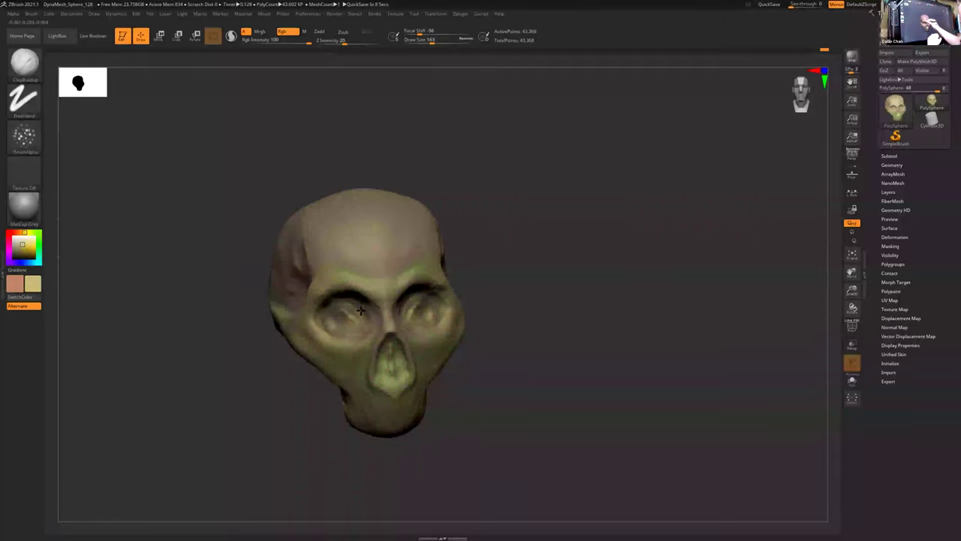
{"action": "right_click_drag", "start_coordinate": [329, 293], "coordinate": [341, 290]}
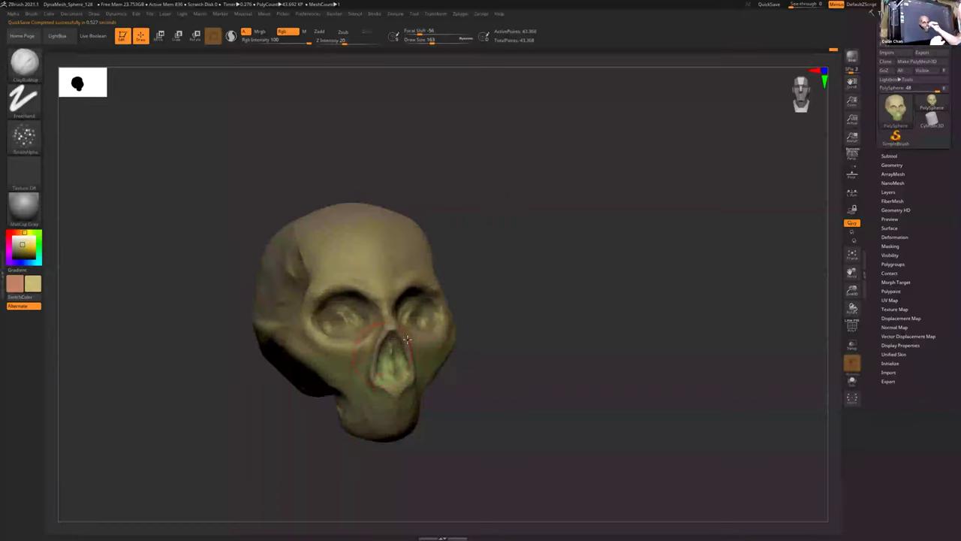
{"action": "right_click_drag", "start_coordinate": [425, 371], "coordinate": [468, 322]}
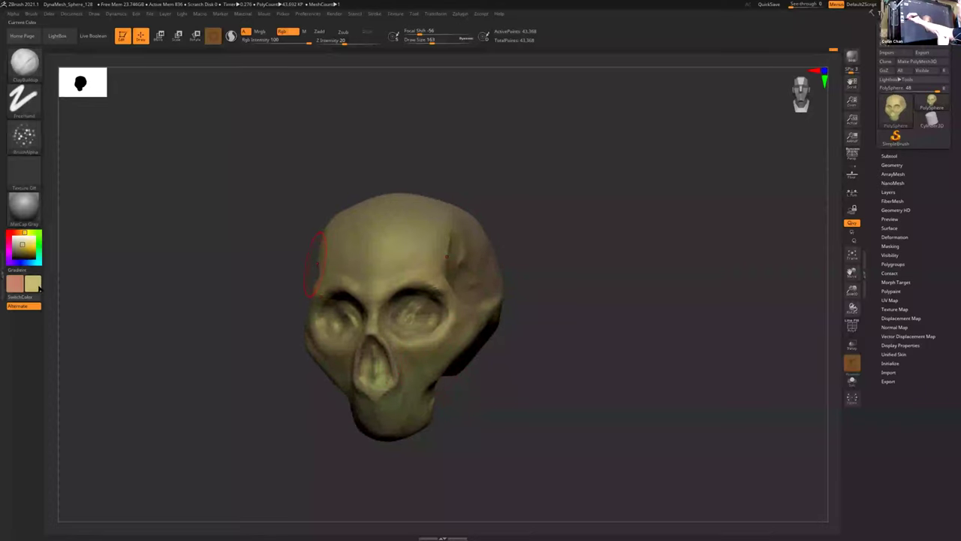
- Switch to the salmon colour and paint a reddish zone across the forehead and above the brows
{"action": "left_click", "coordinate": [18, 284]}
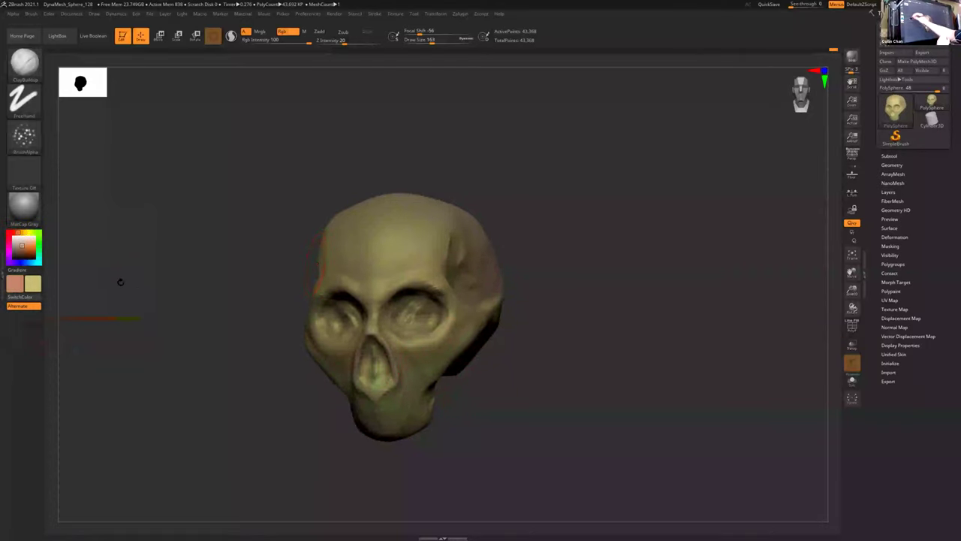
{"action": "key", "text": "v"}
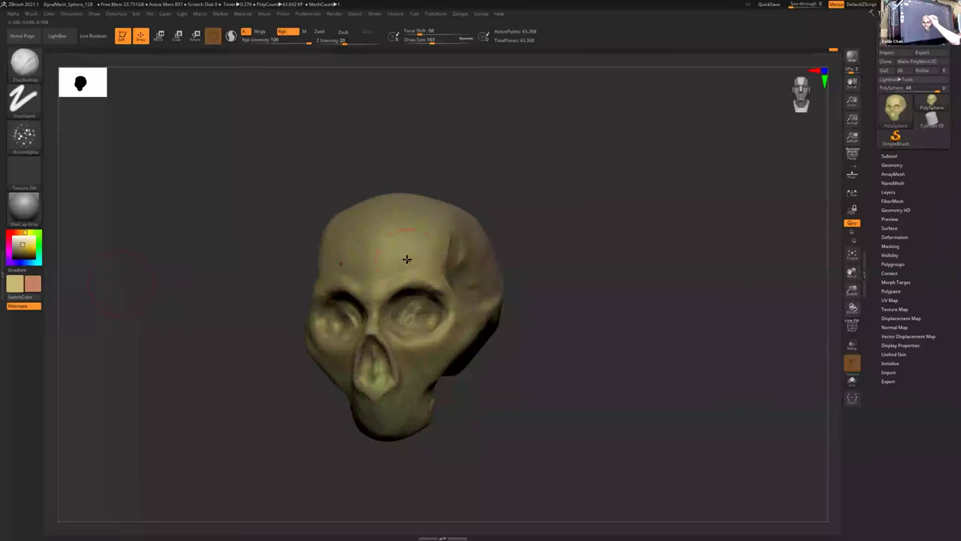
{"action": "mouse_move", "coordinate": [406, 259]}
{"action": "left_mouse_down"}
{"action": "mouse_move", "coordinate": [388, 220]}
{"action": "mouse_move", "coordinate": [388, 248]}
{"action": "mouse_move", "coordinate": [344, 278]}
{"action": "mouse_move", "coordinate": [405, 268]}
{"action": "mouse_move", "coordinate": [379, 296]}
{"action": "left_mouse_up"}
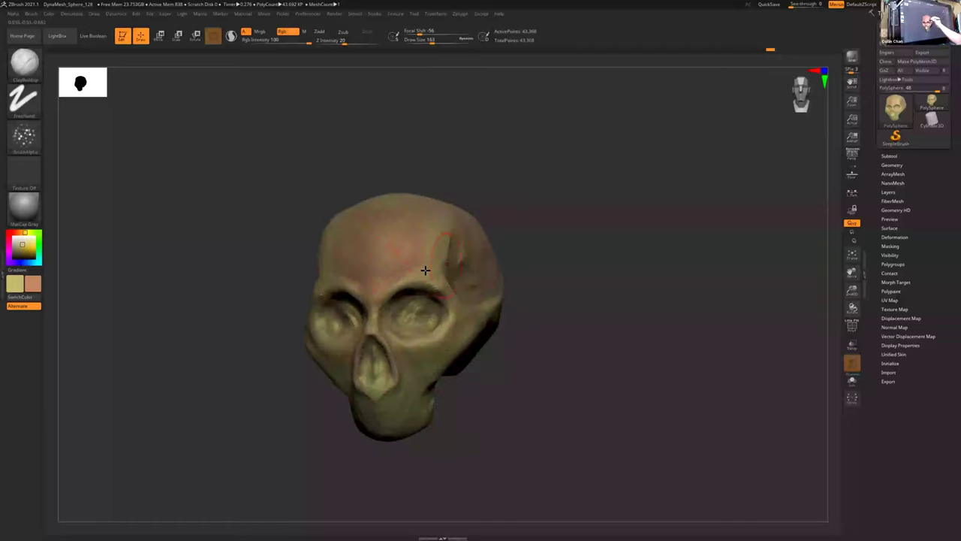
{"action": "right_click_drag", "start_coordinate": [425, 270], "coordinate": [381, 251]}
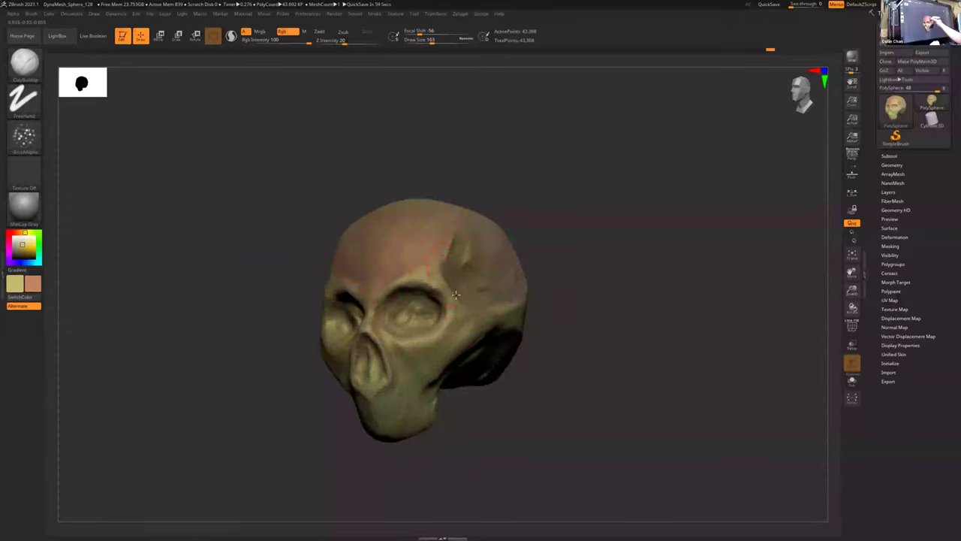
{"action": "right_click_drag", "start_coordinate": [413, 297], "coordinate": [332, 272]}
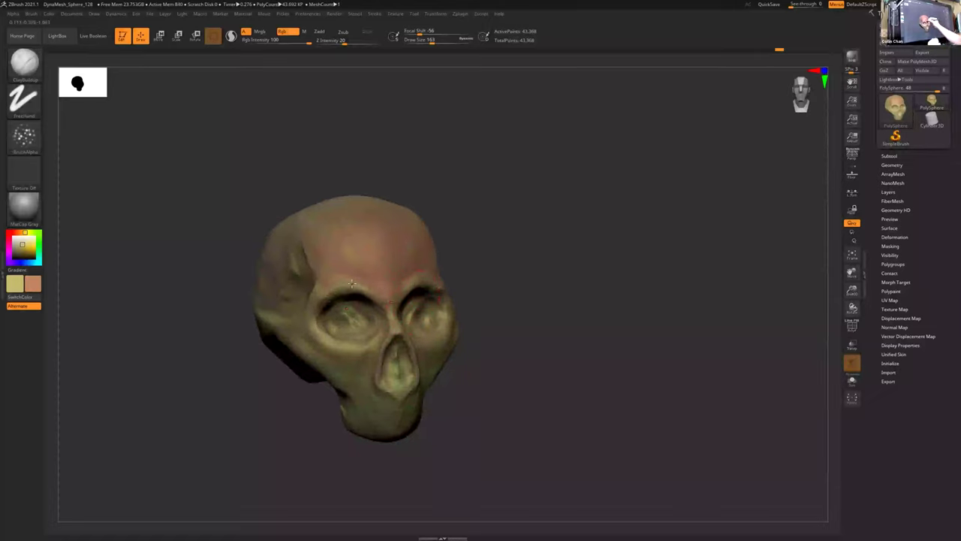
{"action": "right_click_drag", "start_coordinate": [402, 294], "coordinate": [362, 280]}
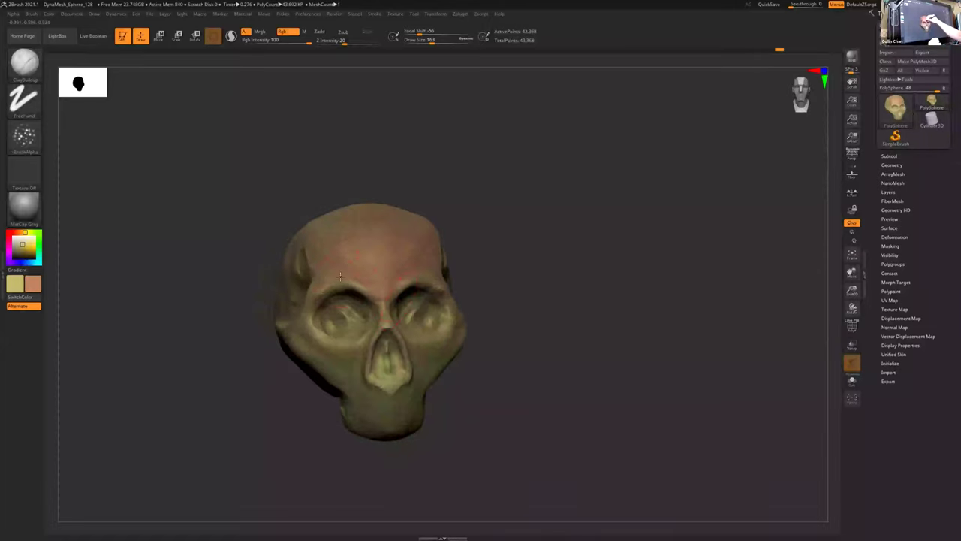
- Brush the salmon tone down the nose bridge, into the eye sockets and around the nasal opening
{"action": "right_click_drag", "start_coordinate": [422, 337], "coordinate": [421, 349]}
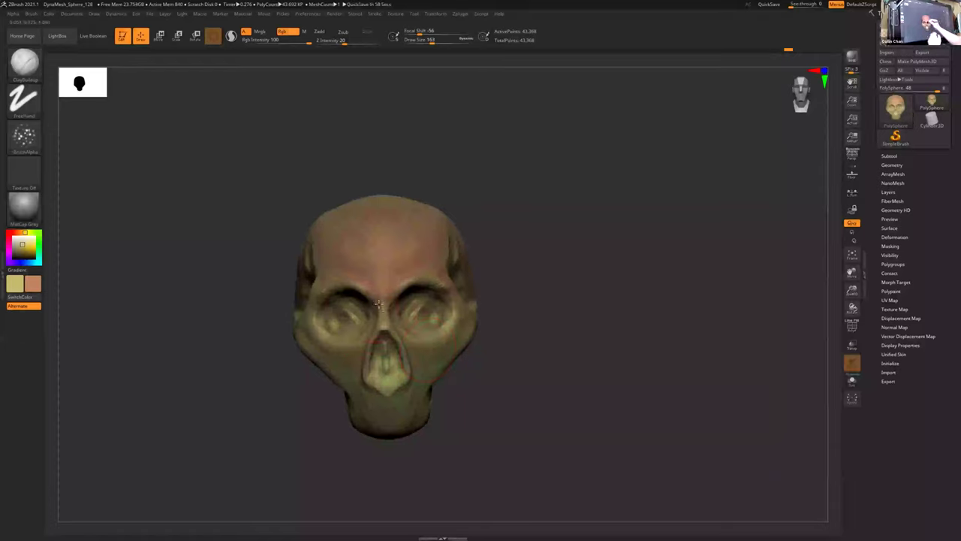
{"action": "right_click_drag", "start_coordinate": [375, 359], "coordinate": [345, 379]}
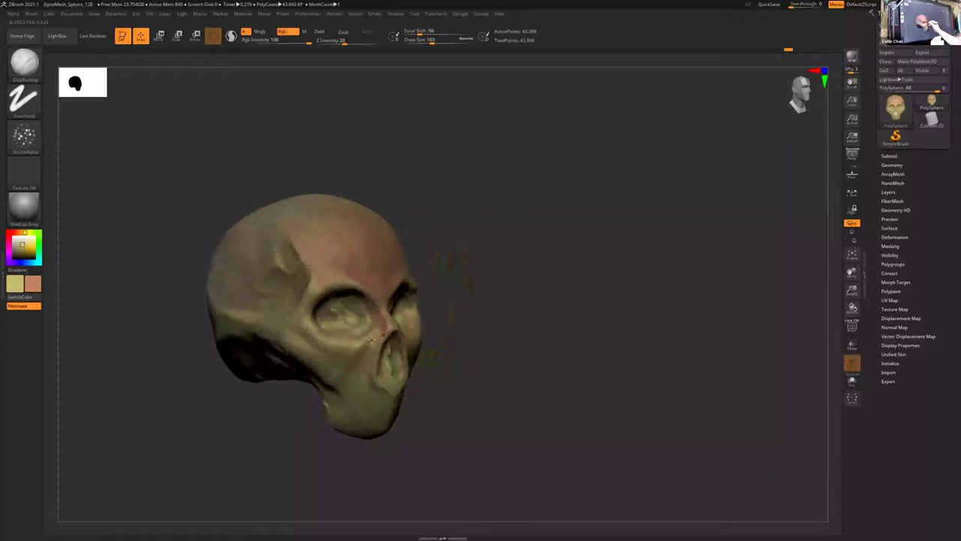
{"action": "mouse_move", "coordinate": [368, 339]}
{"action": "right_mouse_down"}
{"action": "mouse_move", "coordinate": [367, 320]}
{"action": "mouse_move", "coordinate": [356, 333]}
{"action": "mouse_move", "coordinate": [377, 341]}
{"action": "right_mouse_up"}
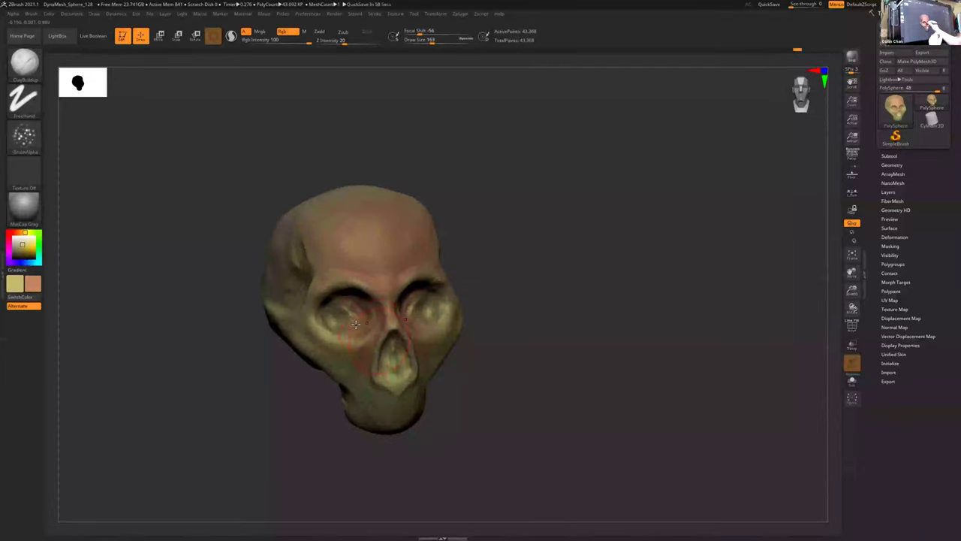
{"action": "mouse_move", "coordinate": [382, 302]}
{"action": "right_mouse_down"}
{"action": "mouse_move", "coordinate": [350, 296]}
{"action": "mouse_move", "coordinate": [387, 299]}
{"action": "right_mouse_up"}
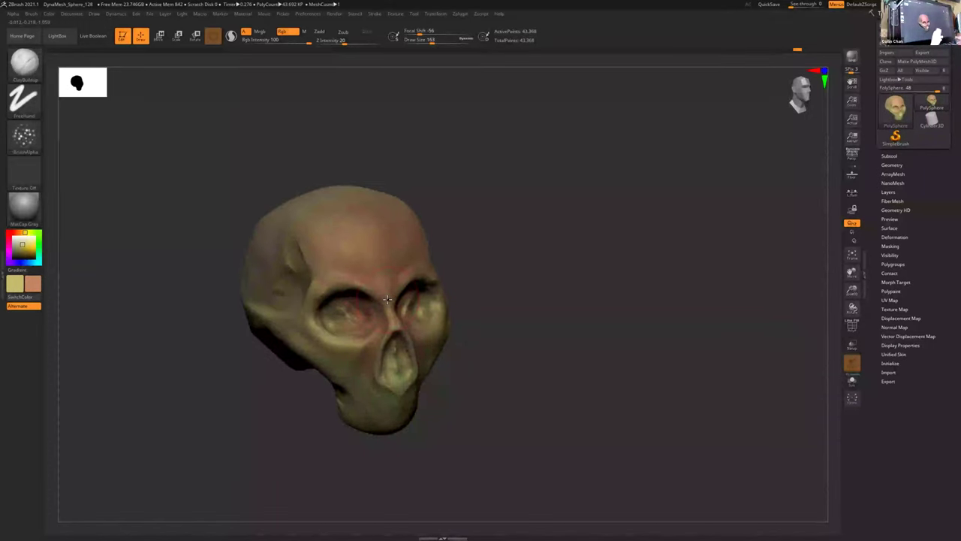
{"action": "mouse_move", "coordinate": [439, 308]}
{"action": "right_mouse_down"}
{"action": "mouse_move", "coordinate": [331, 284]}
{"action": "mouse_move", "coordinate": [470, 310]}
{"action": "mouse_move", "coordinate": [356, 370]}
{"action": "mouse_move", "coordinate": [355, 338]}
{"action": "mouse_move", "coordinate": [358, 370]}
{"action": "right_mouse_up"}
{"action": "left_click_drag", "start_coordinate": [365, 380], "coordinate": [374, 347]}
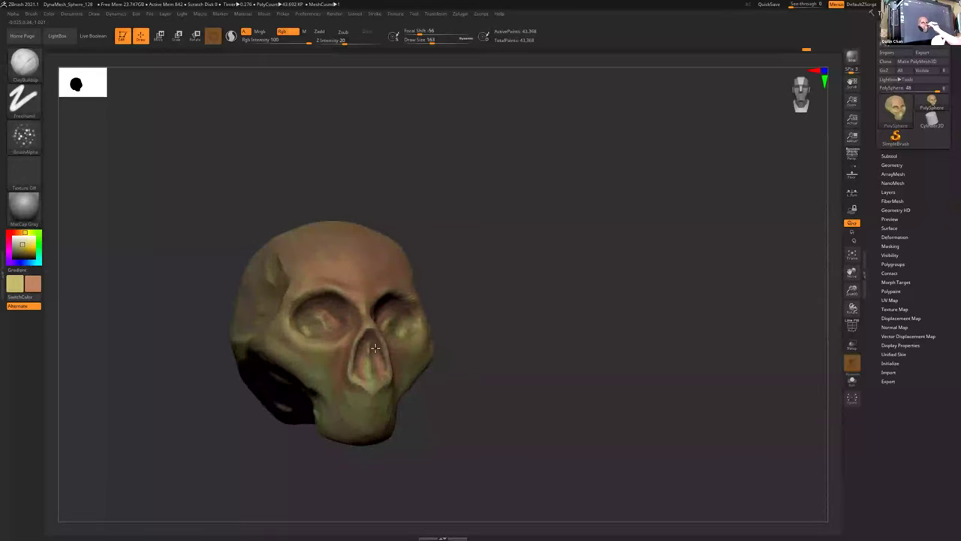
- Spread the salmon tone over the brows, forehead, temple and crown of the skull
{"action": "right_click_drag", "start_coordinate": [391, 397], "coordinate": [349, 345]}
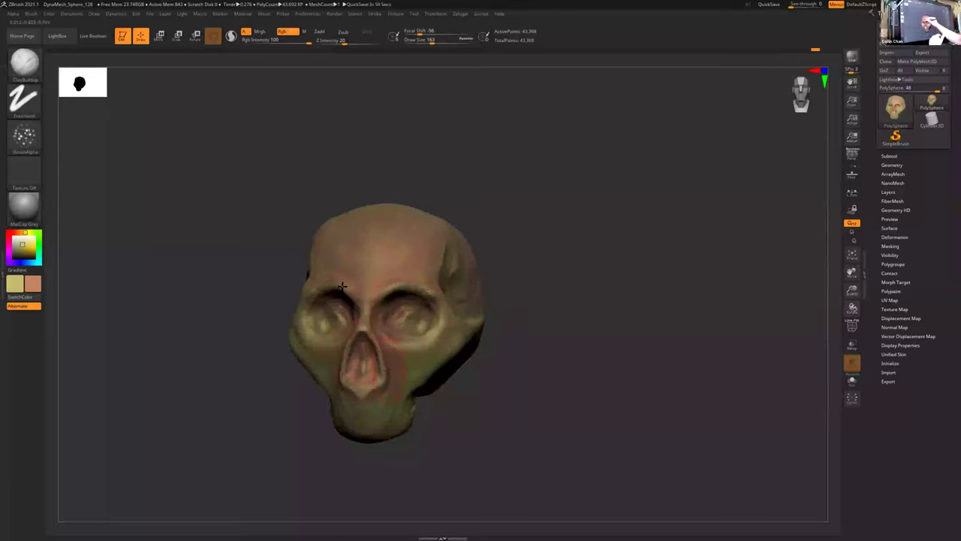
{"action": "mouse_move", "coordinate": [442, 341]}
{"action": "right_mouse_down"}
{"action": "mouse_move", "coordinate": [474, 344]}
{"action": "mouse_move", "coordinate": [436, 342]}
{"action": "right_mouse_up"}
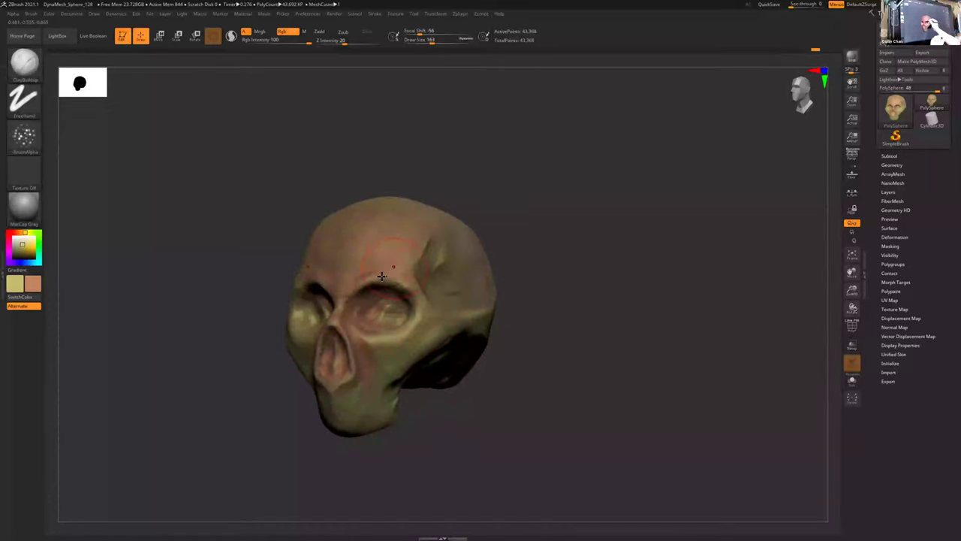
{"action": "right_click_drag", "start_coordinate": [382, 276], "coordinate": [405, 298]}
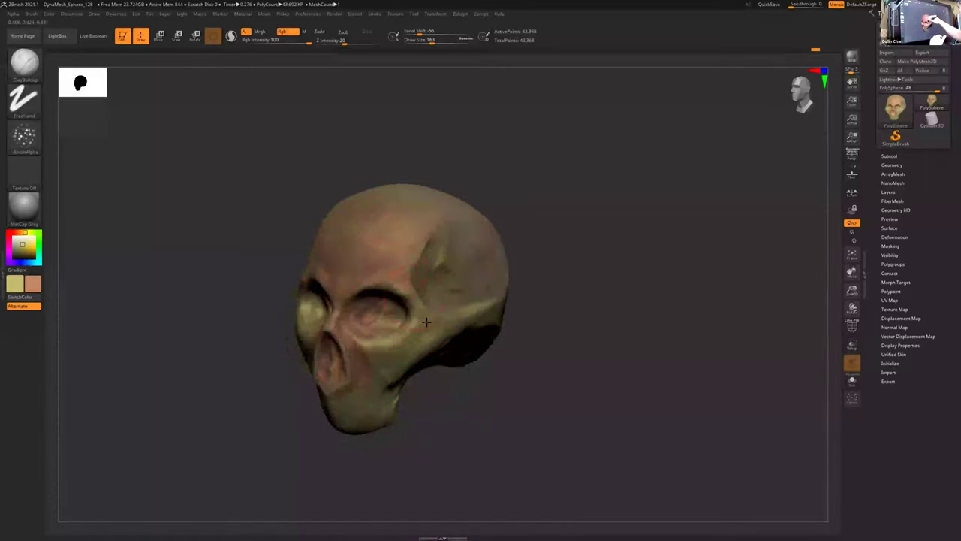
{"action": "right_click_drag", "start_coordinate": [427, 341], "coordinate": [417, 286]}
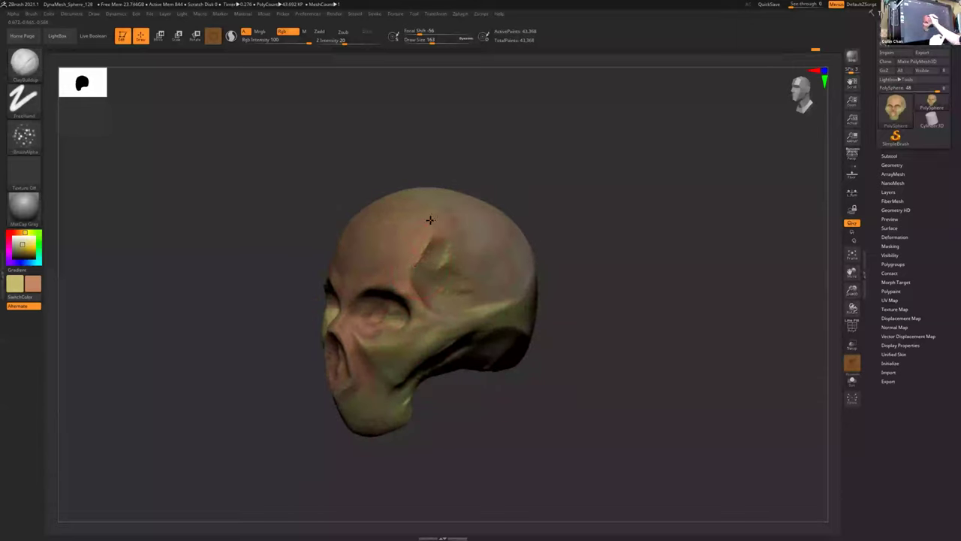
{"action": "right_click_drag", "start_coordinate": [515, 265], "coordinate": [430, 332]}
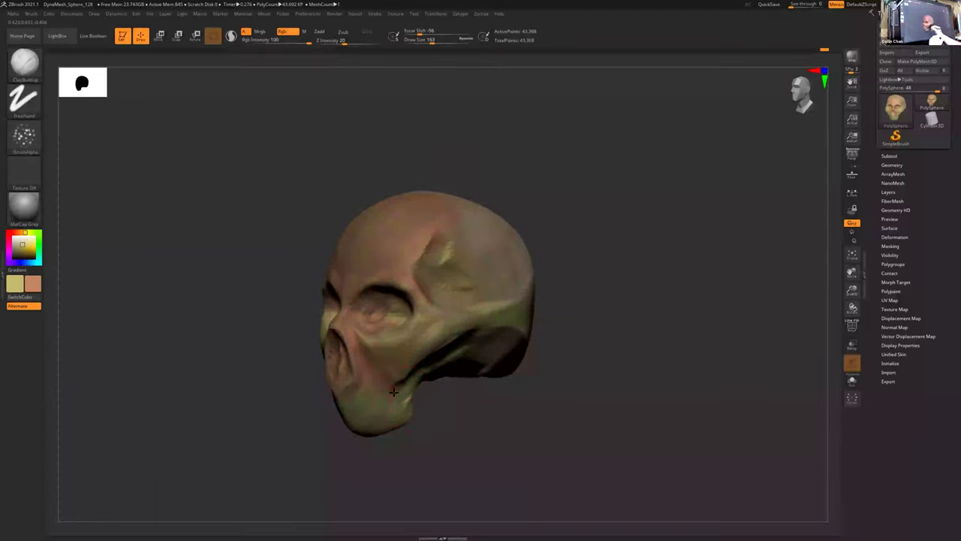
- Extend the salmon paint over the upper jaw, cheekbones and side of the cranium
{"action": "right_click_drag", "start_coordinate": [365, 396], "coordinate": [337, 384]}
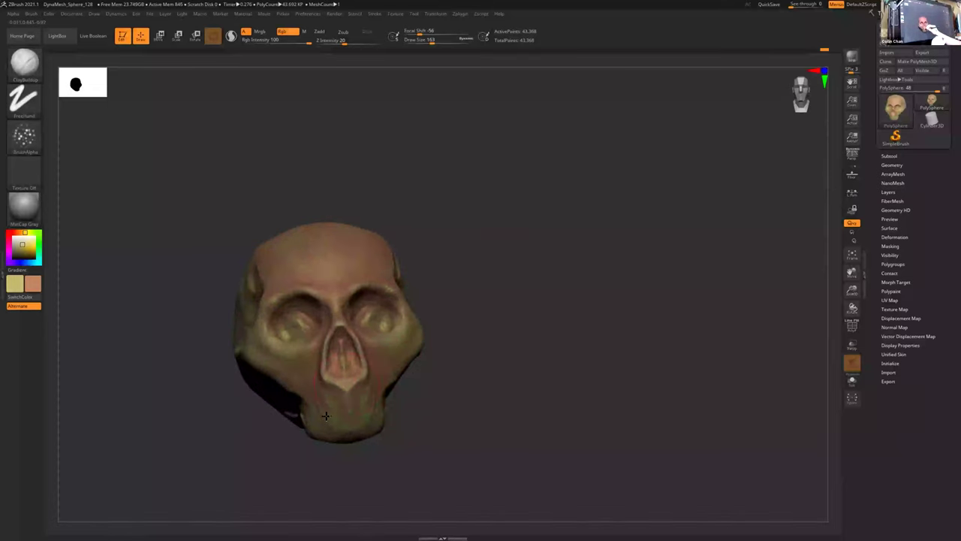
{"action": "right_click_drag", "start_coordinate": [329, 434], "coordinate": [338, 380]}
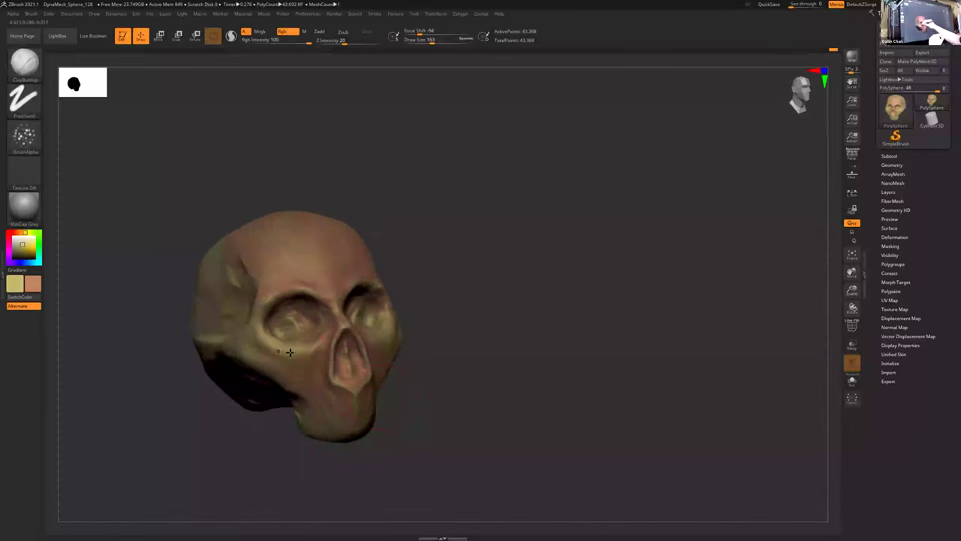
{"action": "right_click_drag", "start_coordinate": [361, 330], "coordinate": [431, 329]}
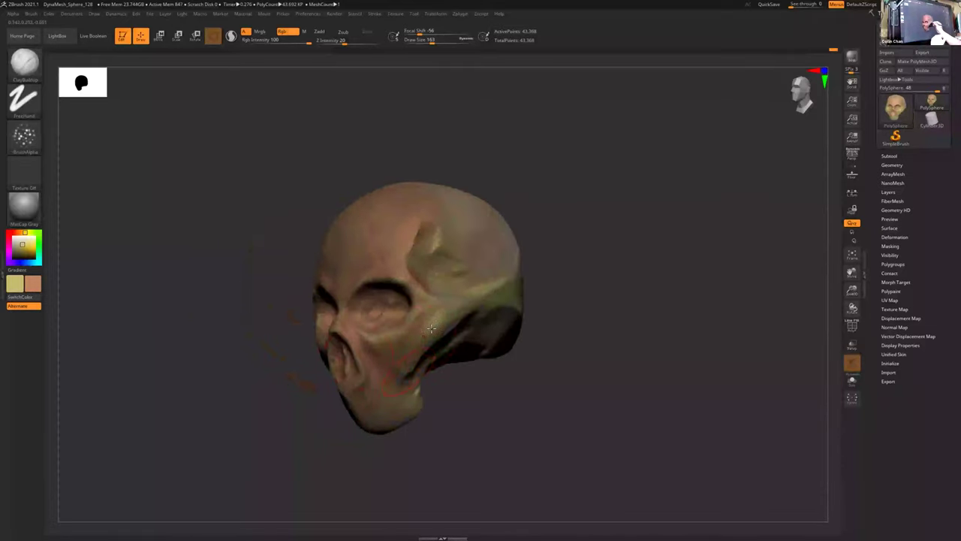
{"action": "mouse_move", "coordinate": [413, 362]}
{"action": "left_mouse_down"}
{"action": "mouse_move", "coordinate": [449, 329]}
{"action": "mouse_move", "coordinate": [472, 284]}
{"action": "mouse_move", "coordinate": [428, 275]}
{"action": "mouse_move", "coordinate": [419, 244]}
{"action": "left_mouse_up"}
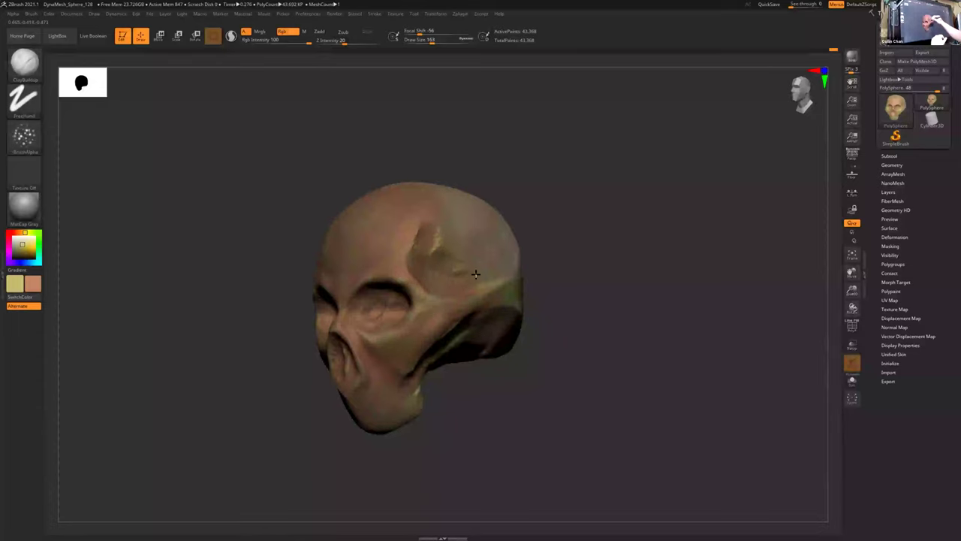
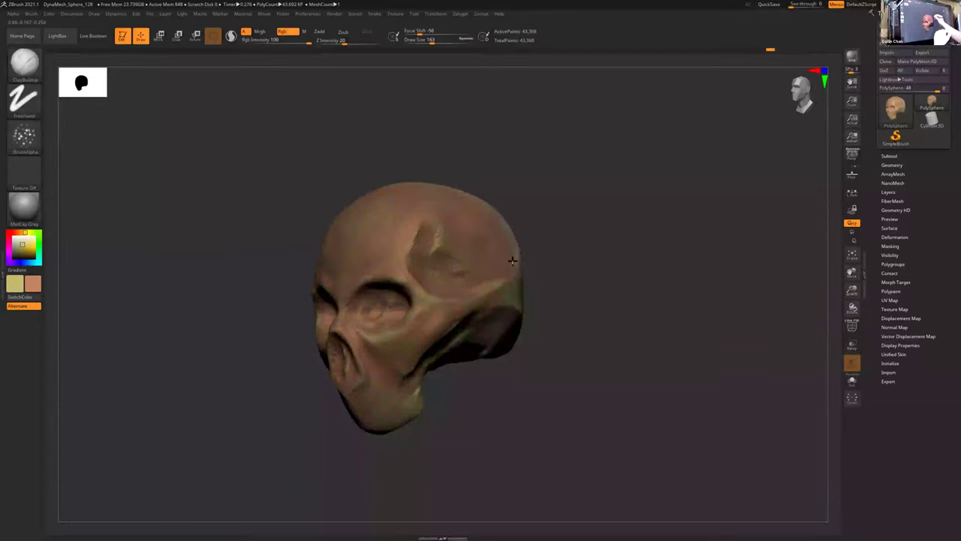
{"action": "left_click_drag", "start_coordinate": [571, 237], "coordinate": [524, 273]}
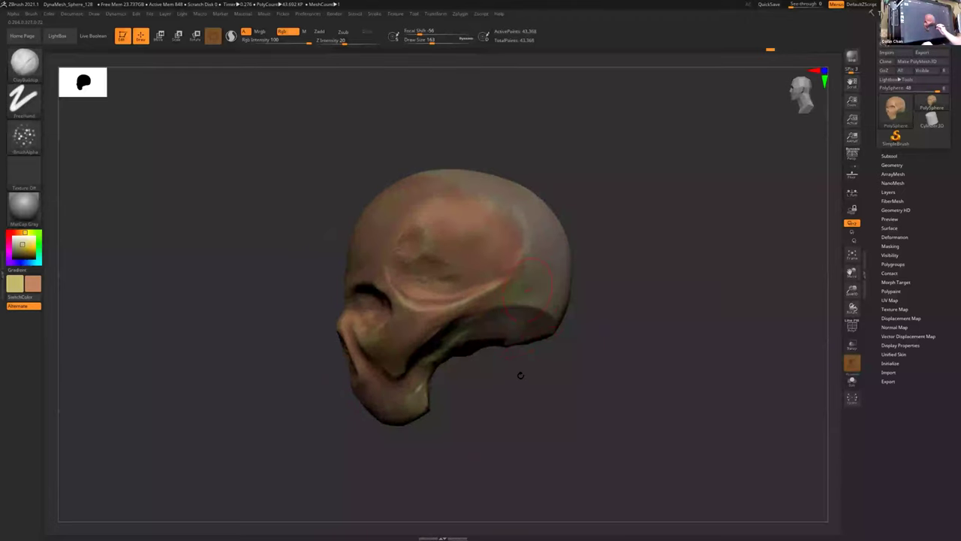
- Enlarge the brush to a draw size of 311 and paint salmon across the skull's lower side and behind the upper jaw
{"action": "key", "text": "s"}
{"action": "left_click_drag", "start_coordinate": [541, 379], "coordinate": [551, 380]}
{"action": "mouse_move", "coordinate": [534, 223]}
{"action": "left_mouse_down"}
{"action": "mouse_move", "coordinate": [542, 302]}
{"action": "mouse_move", "coordinate": [438, 352]}
{"action": "left_mouse_up"}
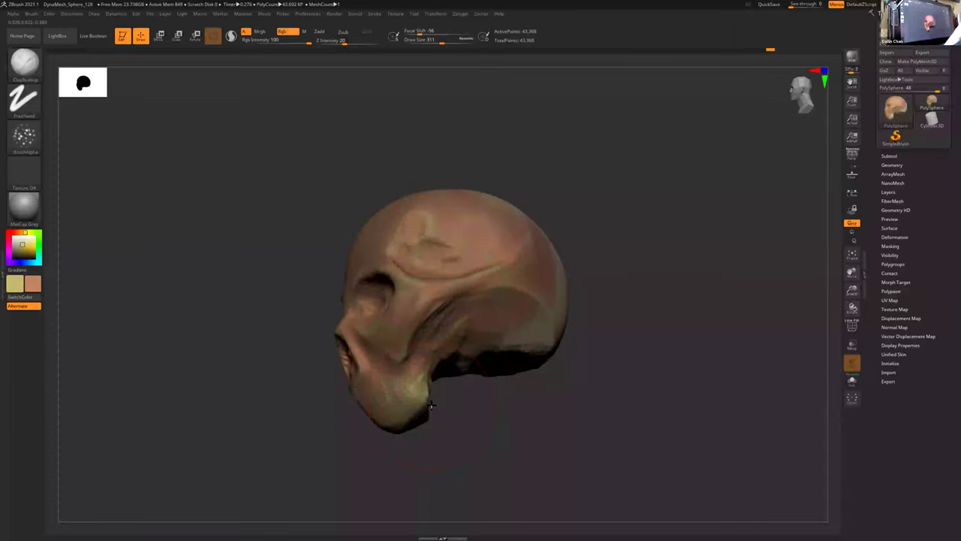
{"action": "left_click_drag", "start_coordinate": [433, 388], "coordinate": [426, 434]}
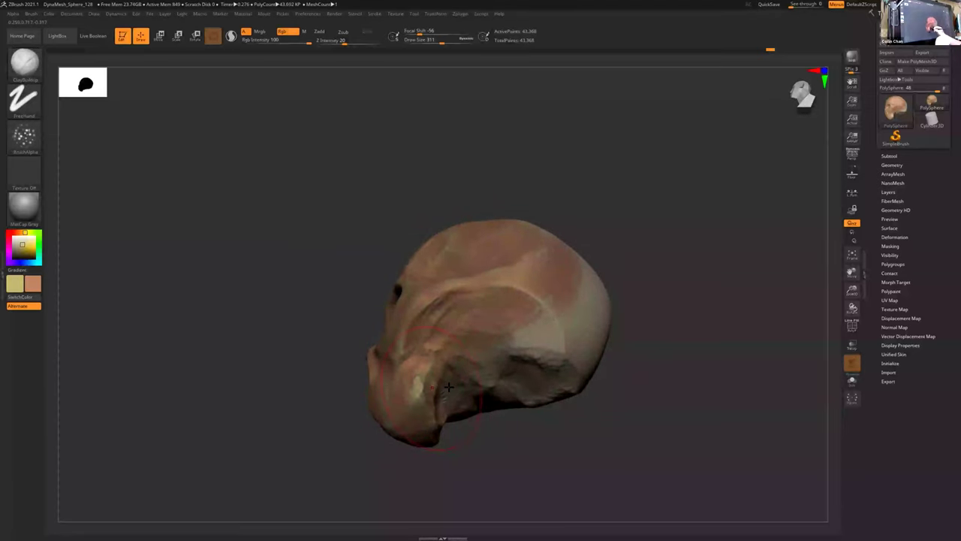
- Cover the bare back and underside of the cranium with the salmon tone
{"action": "mouse_move", "coordinate": [495, 376]}
{"action": "left_mouse_down"}
{"action": "mouse_move", "coordinate": [485, 348]}
{"action": "mouse_move", "coordinate": [521, 356]}
{"action": "mouse_move", "coordinate": [509, 343]}
{"action": "left_mouse_up"}
{"action": "mouse_move", "coordinate": [606, 368]}
{"action": "left_mouse_down"}
{"action": "mouse_move", "coordinate": [598, 398]}
{"action": "mouse_move", "coordinate": [510, 418]}
{"action": "mouse_move", "coordinate": [569, 349]}
{"action": "left_mouse_up"}
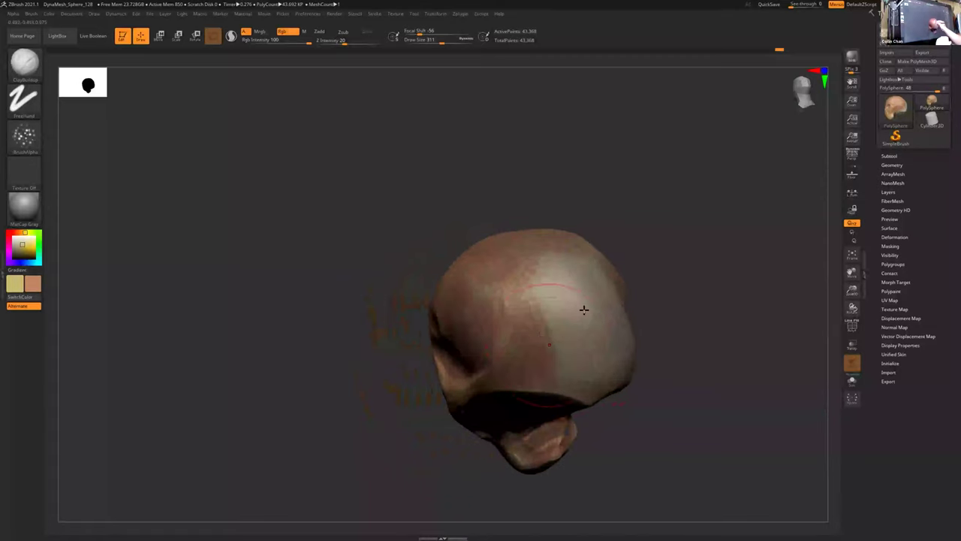
{"action": "mouse_move", "coordinate": [535, 258]}
{"action": "left_mouse_down"}
{"action": "mouse_move", "coordinate": [465, 286]}
{"action": "mouse_move", "coordinate": [558, 367]}
{"action": "mouse_move", "coordinate": [592, 341]}
{"action": "left_mouse_up"}
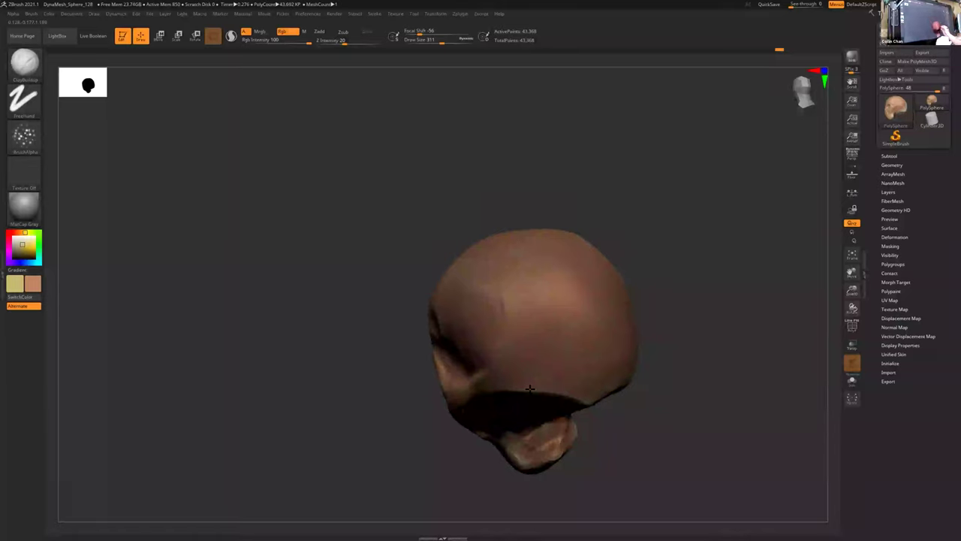
{"action": "left_click_drag", "start_coordinate": [530, 389], "coordinate": [606, 404]}
{"action": "right_click_drag", "start_coordinate": [588, 392], "coordinate": [617, 413]}
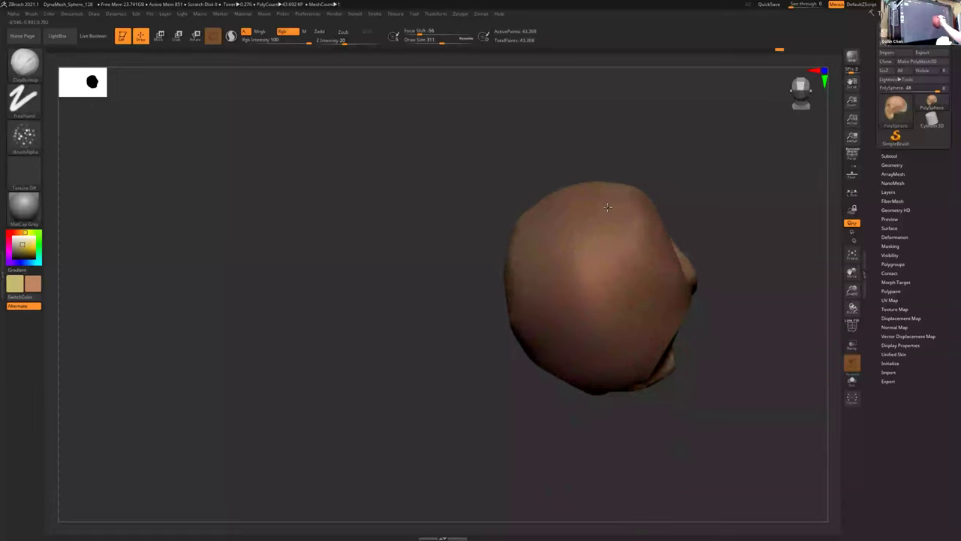
{"action": "left_click_drag", "start_coordinate": [592, 412], "coordinate": [587, 406]}
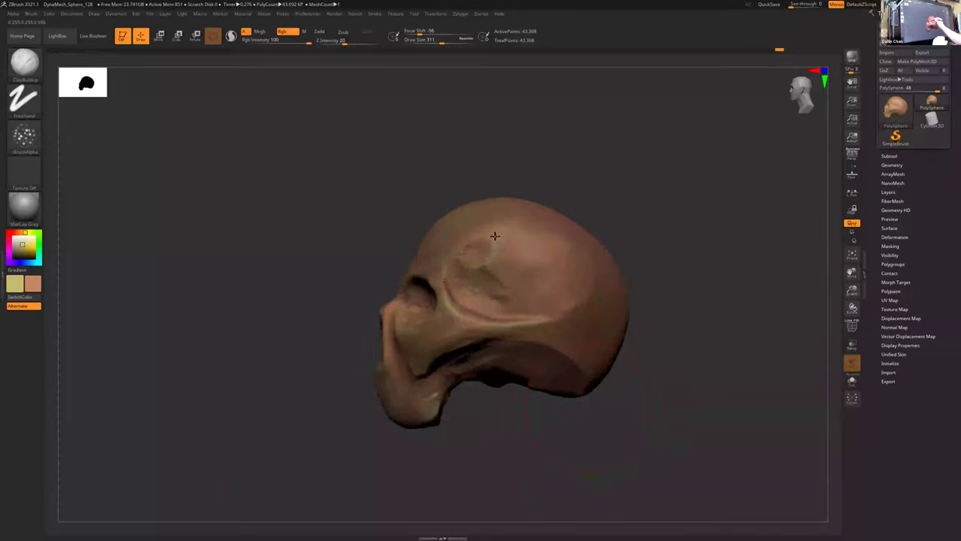
- Even out the salmon paint over the cheek and the front of the upper jaw
{"action": "right_click_drag", "start_coordinate": [538, 271], "coordinate": [552, 305]}
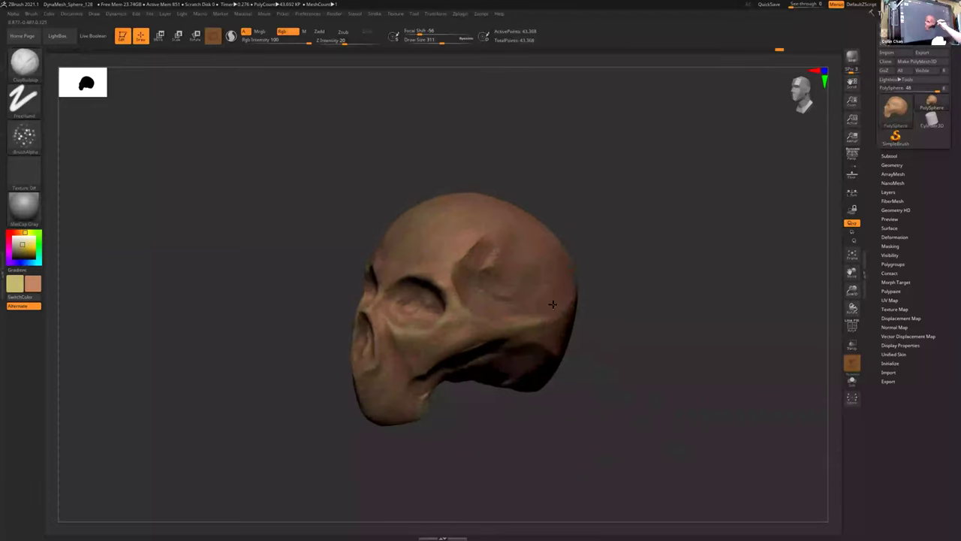
{"action": "mouse_move", "coordinate": [428, 357]}
{"action": "right_mouse_down"}
{"action": "mouse_move", "coordinate": [436, 349]}
{"action": "mouse_move", "coordinate": [413, 350]}
{"action": "right_mouse_up"}
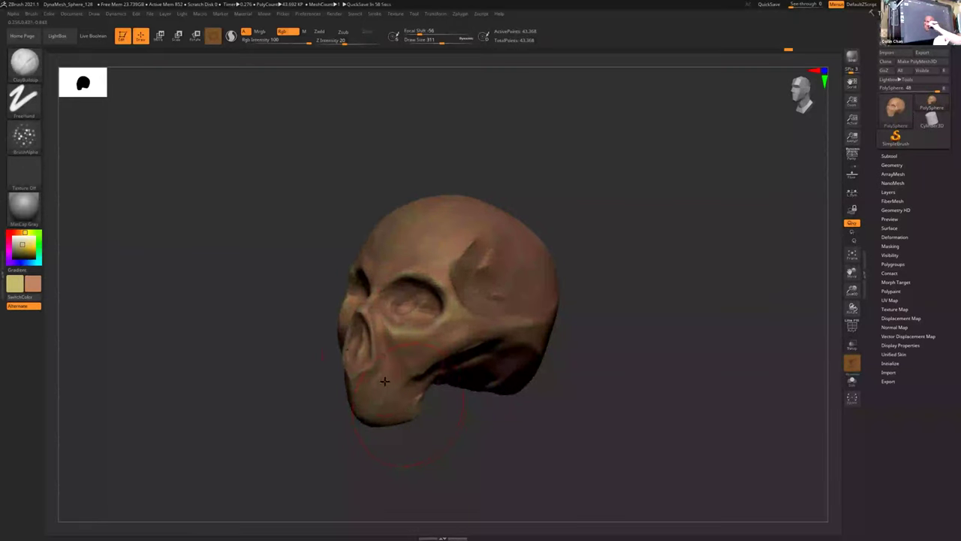
{"action": "left_click_drag", "start_coordinate": [405, 407], "coordinate": [337, 380]}
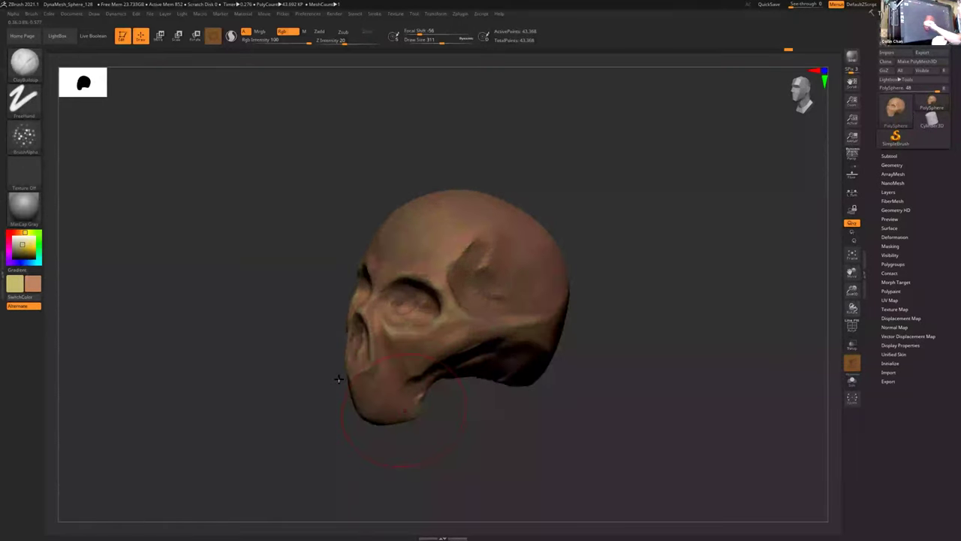
- Swap the paint colours, choose a light tan tone and brush it over the side of the forehead and the temple ridge
{"action": "key", "text": "v"}
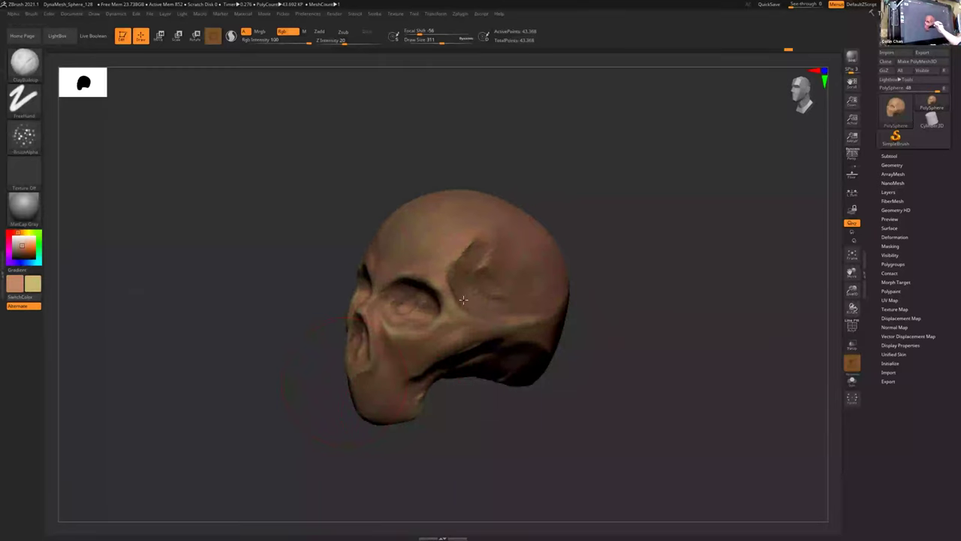
{"action": "left_click", "coordinate": [21, 242]}
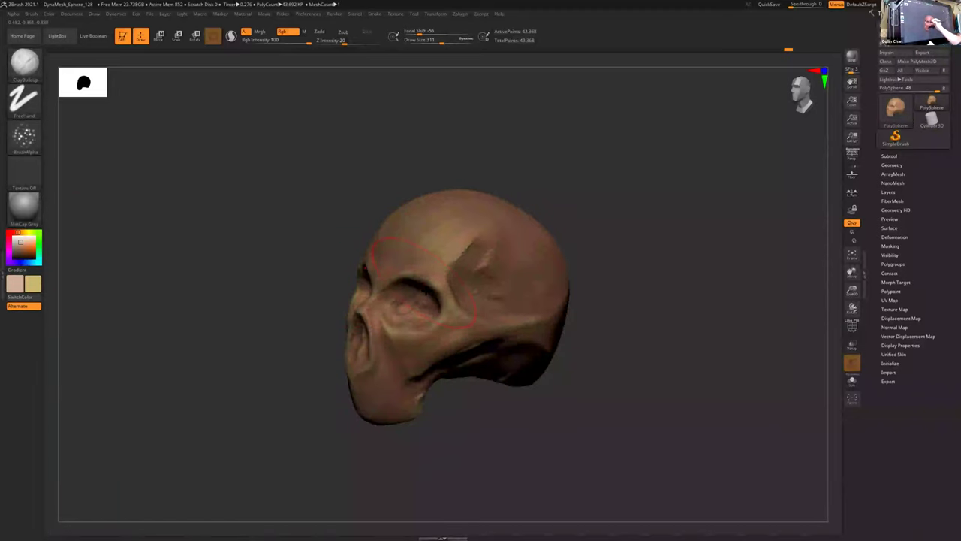
{"action": "key", "text": "c"}
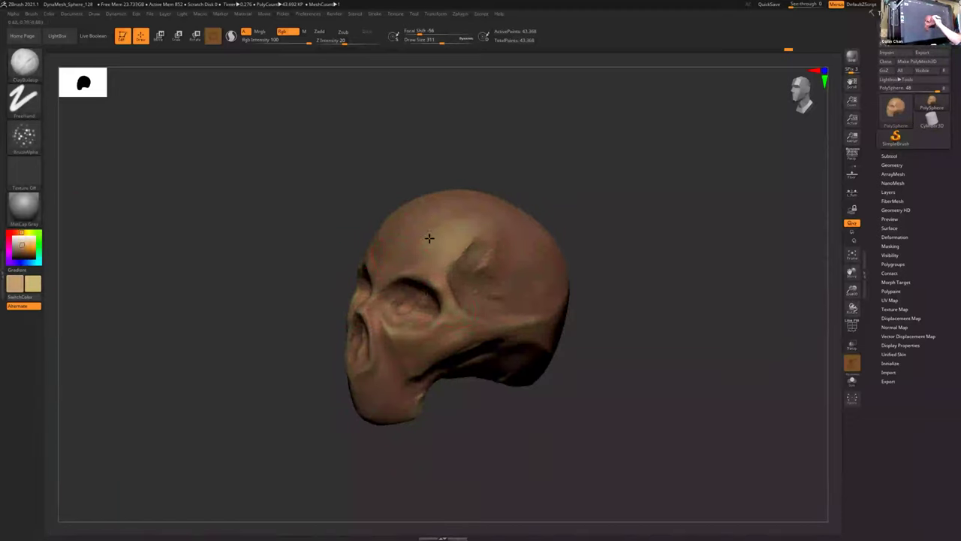
{"action": "right_click_drag", "start_coordinate": [490, 254], "coordinate": [455, 299]}
{"action": "right_click_drag", "start_coordinate": [421, 270], "coordinate": [449, 257]}
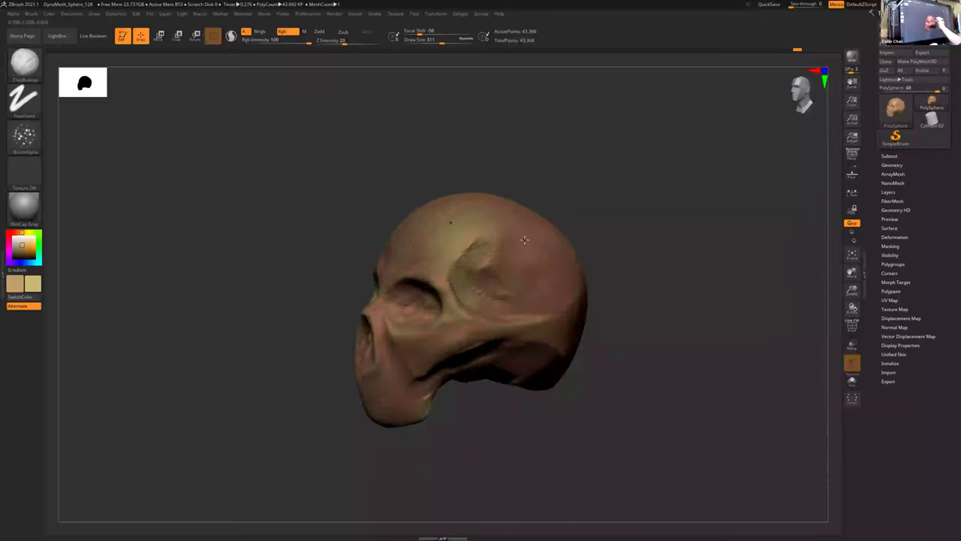
- Choose a pale cream colour and paint a light bone zone across the forehead and temple ridge
{"action": "left_click", "coordinate": [23, 240]}
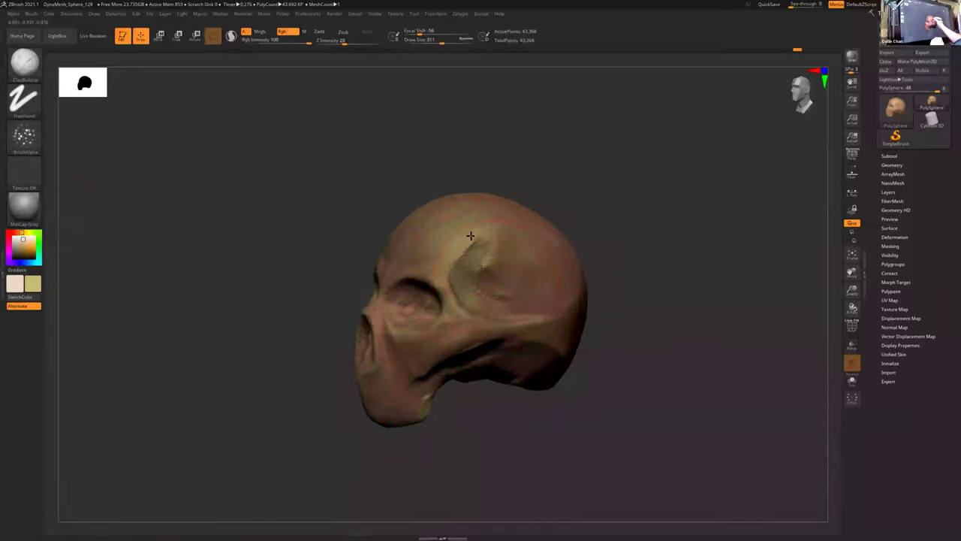
{"action": "mouse_move", "coordinate": [534, 337]}
{"action": "right_mouse_down"}
{"action": "mouse_move", "coordinate": [513, 337]}
{"action": "mouse_move", "coordinate": [536, 338]}
{"action": "mouse_move", "coordinate": [526, 335]}
{"action": "right_mouse_up"}
{"action": "key", "text": "v"}
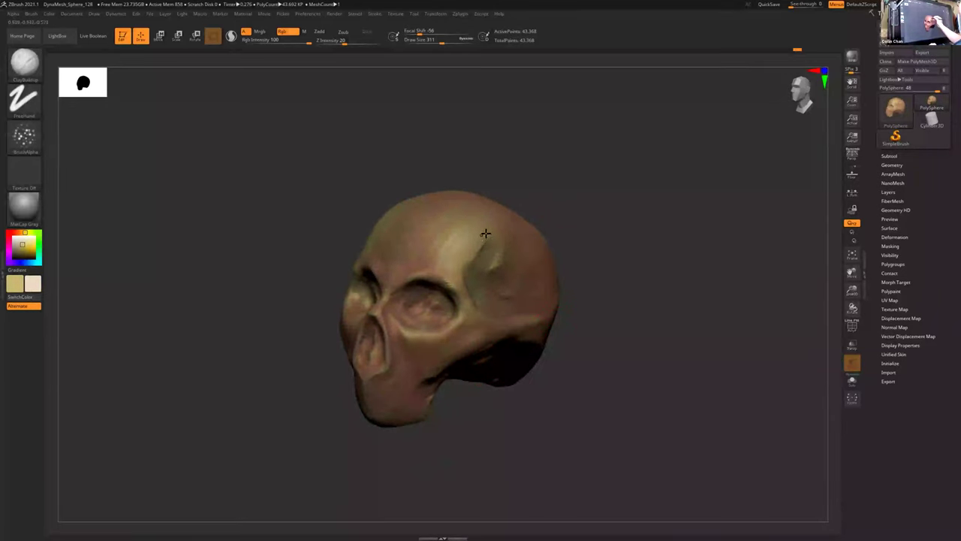
{"action": "mouse_move", "coordinate": [413, 243]}
{"action": "right_mouse_down"}
{"action": "mouse_move", "coordinate": [436, 255]}
{"action": "mouse_move", "coordinate": [375, 242]}
{"action": "right_mouse_up"}
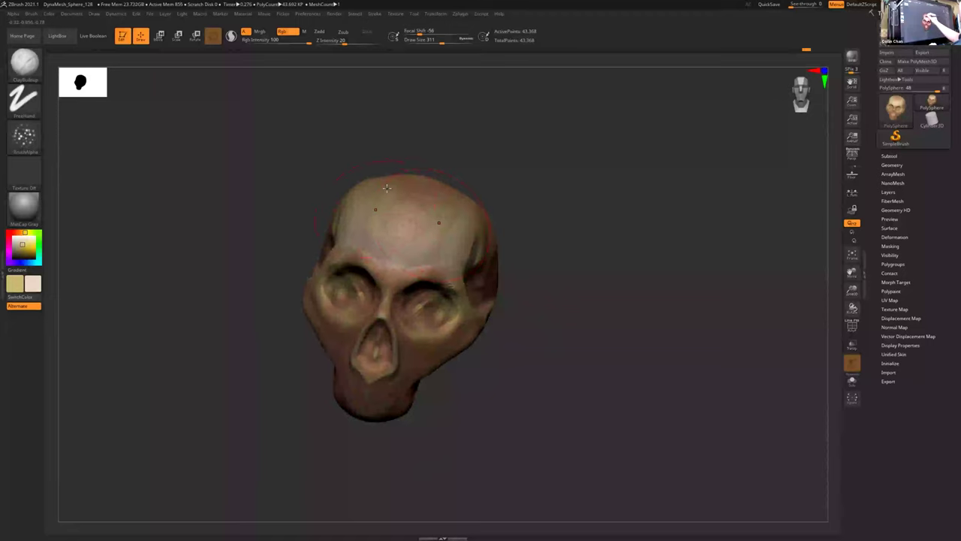
{"action": "right_click_drag", "start_coordinate": [462, 225], "coordinate": [414, 206]}
{"action": "right_click_drag", "start_coordinate": [481, 213], "coordinate": [473, 211]}
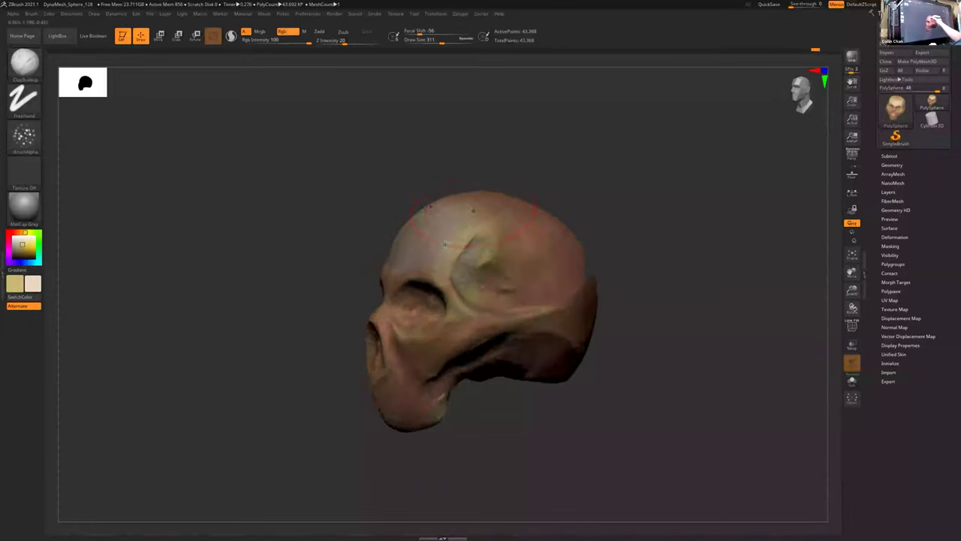
{"action": "mouse_move", "coordinate": [496, 290]}
{"action": "right_mouse_down"}
{"action": "mouse_move", "coordinate": [387, 286]}
{"action": "mouse_move", "coordinate": [431, 259]}
{"action": "mouse_move", "coordinate": [471, 351]}
{"action": "right_mouse_up"}
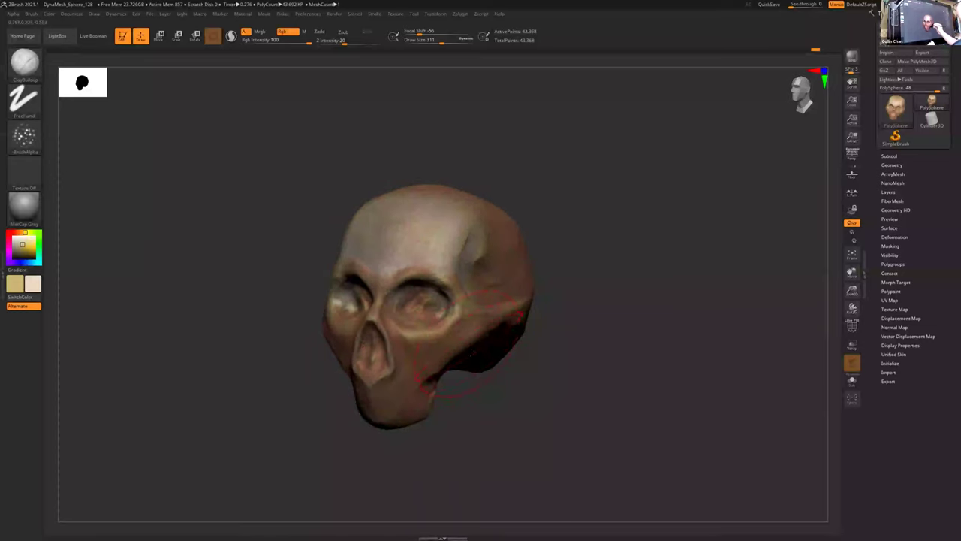
- Reduce the brush to a draw size of 124 and paint the pale tone along the cheekbone below the eye socket
{"action": "right_click_drag", "start_coordinate": [498, 383], "coordinate": [484, 386]}
{"action": "key", "text": "s"}
{"action": "left_click_drag", "start_coordinate": [517, 425], "coordinate": [499, 426]}
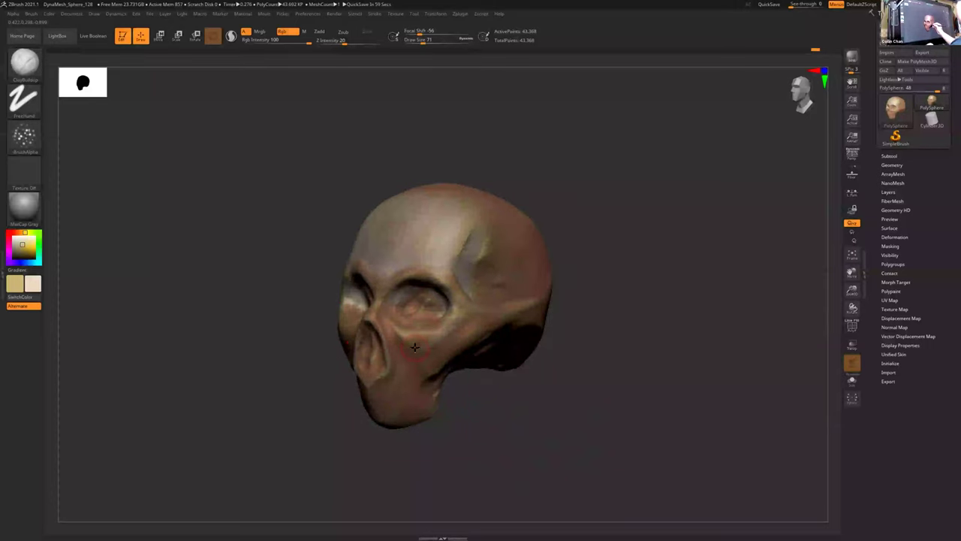
{"action": "key", "text": "s"}
{"action": "key", "text": "s"}
{"action": "left_click_drag", "start_coordinate": [433, 371], "coordinate": [439, 371]}
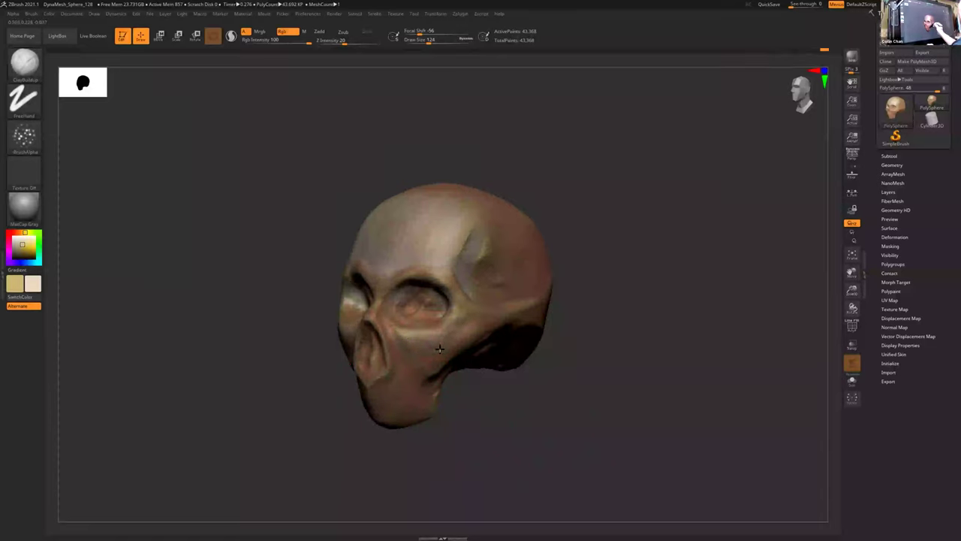
{"action": "left_click_drag", "start_coordinate": [461, 333], "coordinate": [437, 359]}
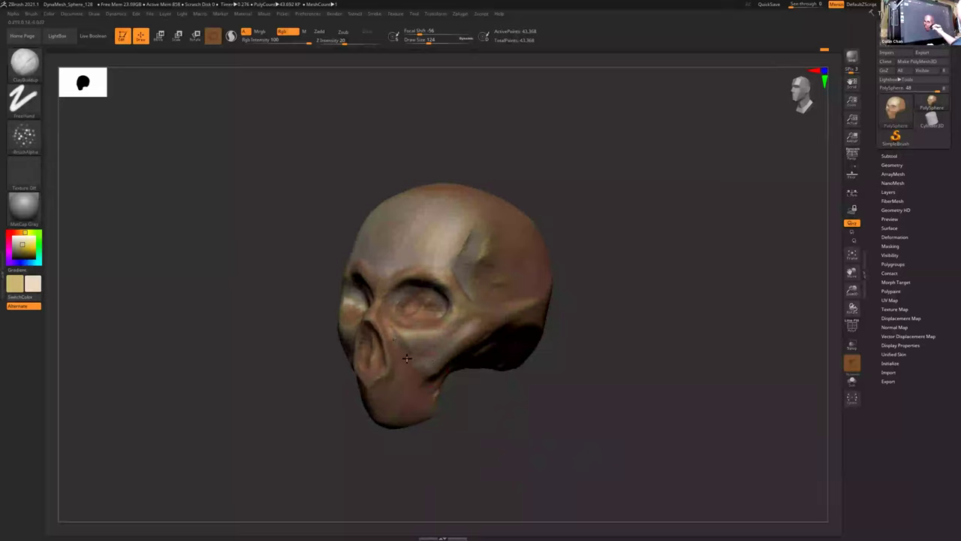
- Brush the pale tone over the upper jaw, nose bridge and eye socket rims
{"action": "right_click_drag", "start_coordinate": [404, 387], "coordinate": [393, 364]}
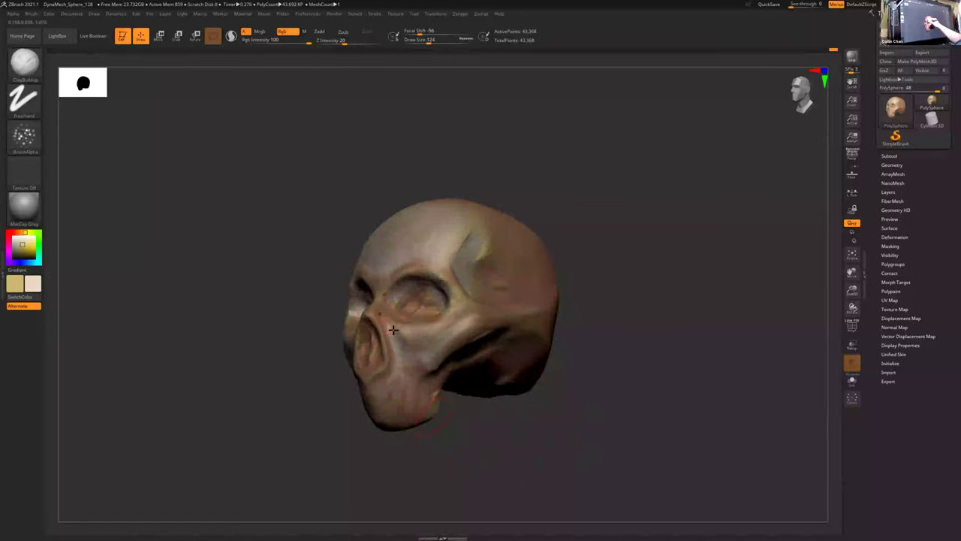
{"action": "right_click_drag", "start_coordinate": [424, 391], "coordinate": [377, 302]}
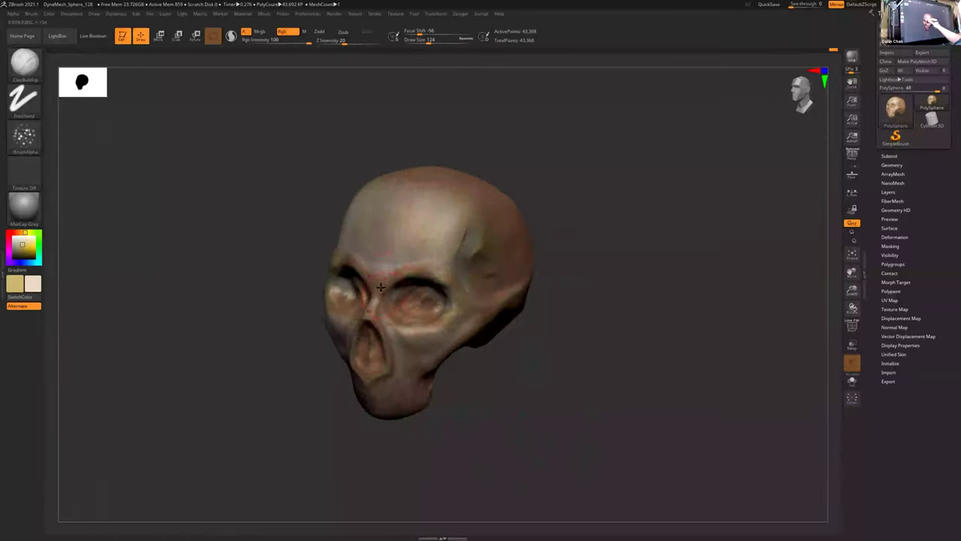
{"action": "mouse_move", "coordinate": [421, 247]}
{"action": "right_mouse_down"}
{"action": "mouse_move", "coordinate": [540, 365]}
{"action": "mouse_move", "coordinate": [532, 340]}
{"action": "mouse_move", "coordinate": [457, 266]}
{"action": "right_mouse_up"}
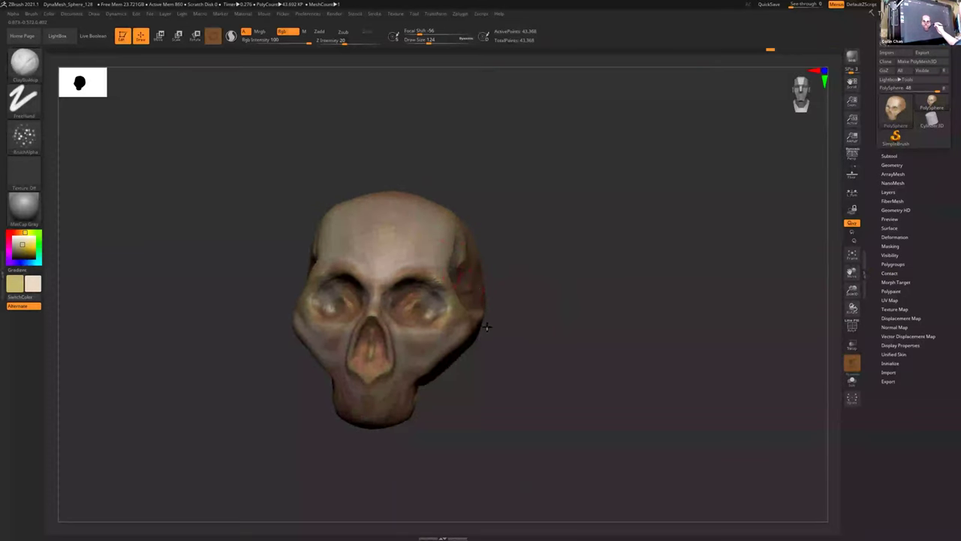
- Brush the pale bone tone over the side of the upper jaw, the cheek and the lower forehead
{"action": "right_click_drag", "start_coordinate": [486, 327], "coordinate": [465, 336]}
{"action": "mouse_move", "coordinate": [385, 345]}
{"action": "right_mouse_down"}
{"action": "mouse_move", "coordinate": [398, 379]}
{"action": "mouse_move", "coordinate": [386, 380]}
{"action": "right_mouse_up"}
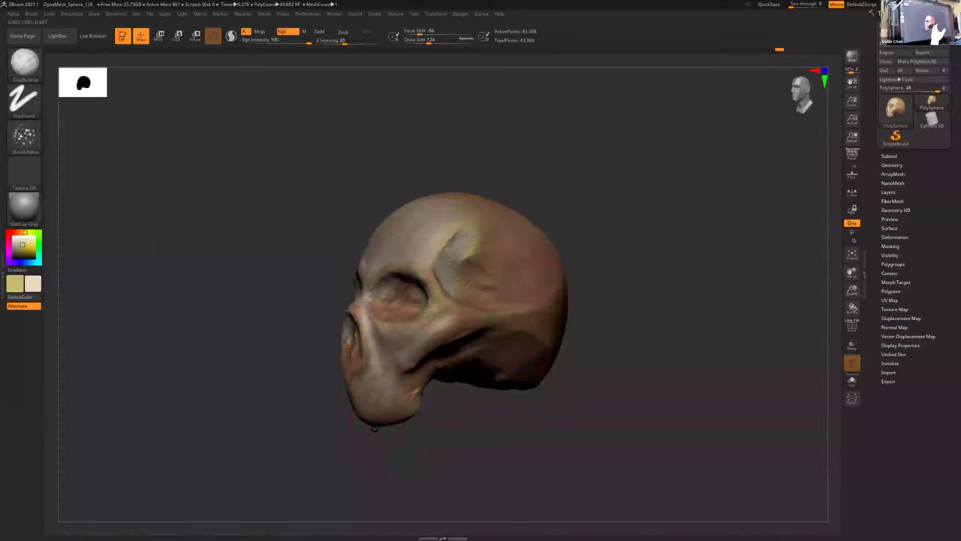
{"action": "left_click_drag", "start_coordinate": [373, 427], "coordinate": [431, 401]}
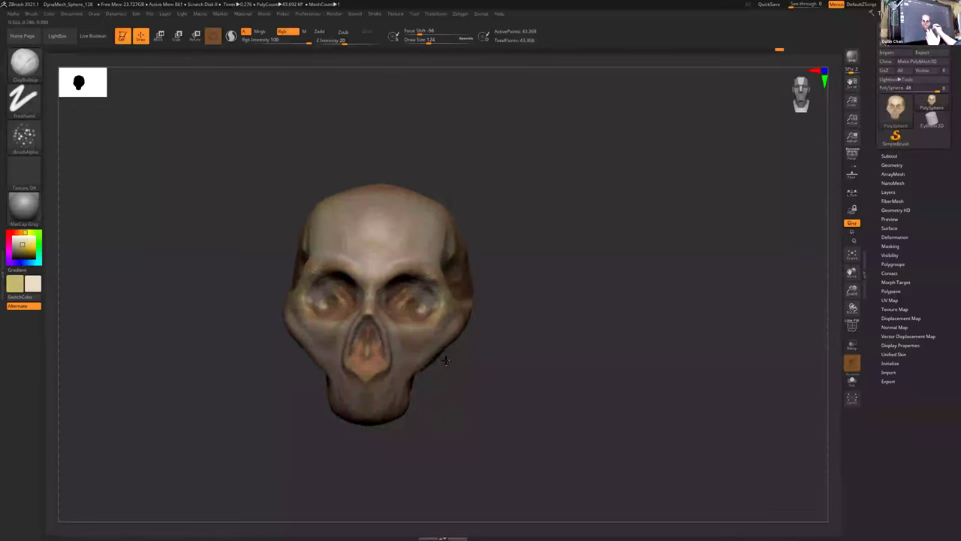
{"action": "left_click_drag", "start_coordinate": [444, 362], "coordinate": [395, 346]}
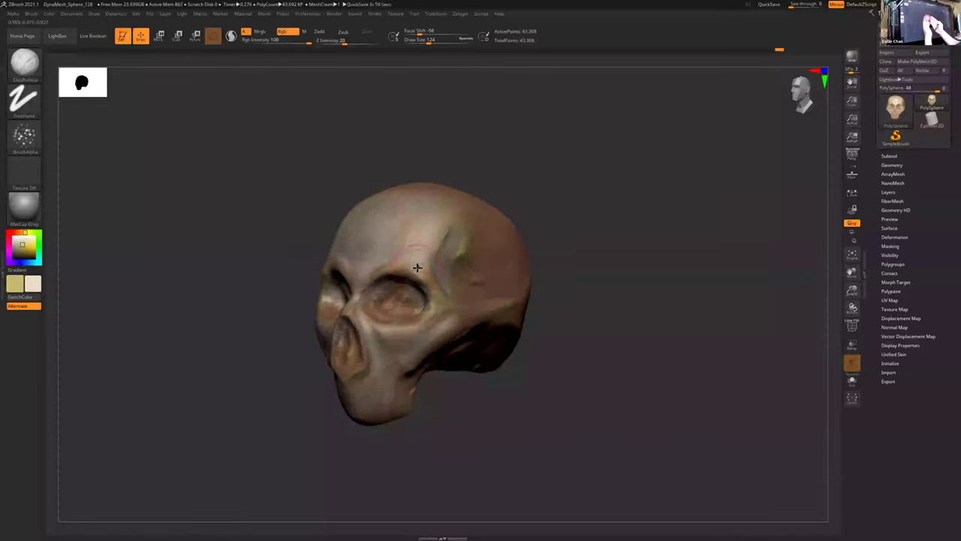
{"action": "mouse_move", "coordinate": [464, 318]}
{"action": "left_mouse_down"}
{"action": "mouse_move", "coordinate": [479, 328]}
{"action": "mouse_move", "coordinate": [477, 318]}
{"action": "left_mouse_up"}
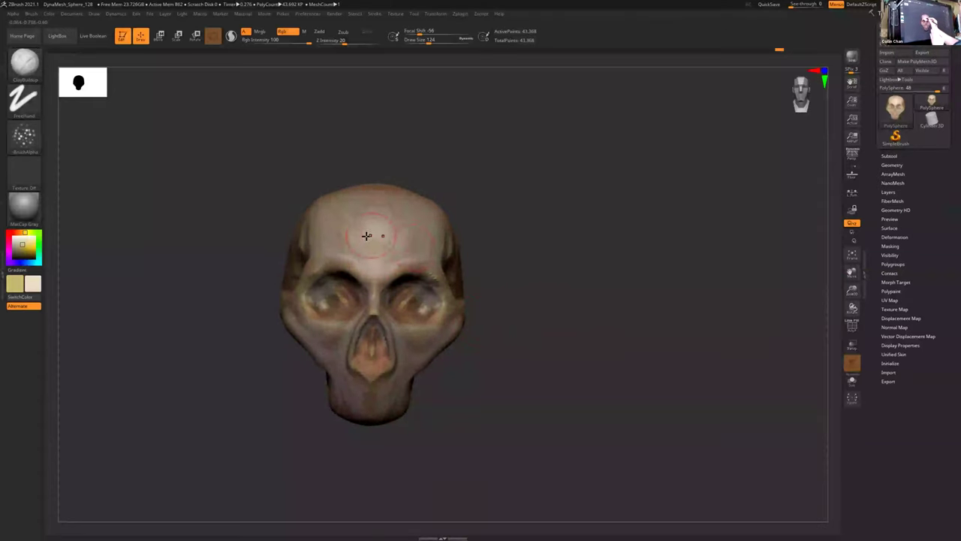
{"action": "mouse_move", "coordinate": [404, 236]}
{"action": "right_mouse_down"}
{"action": "mouse_move", "coordinate": [414, 247]}
{"action": "mouse_move", "coordinate": [401, 232]}
{"action": "mouse_move", "coordinate": [433, 240]}
{"action": "mouse_move", "coordinate": [440, 263]}
{"action": "mouse_move", "coordinate": [447, 251]}
{"action": "right_mouse_up"}
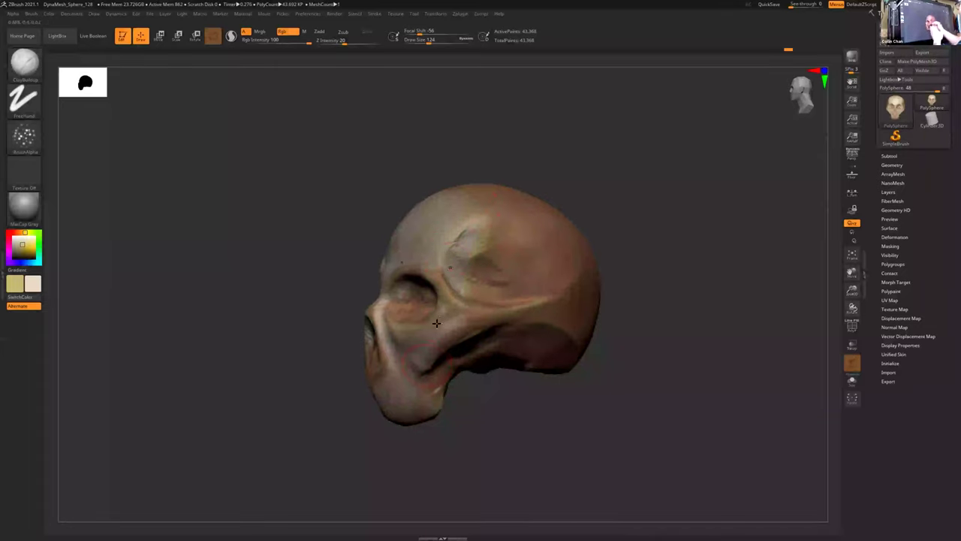
- Build up the pale tone along the outer eye socket rim, the cheekbone and the side of the nose
{"action": "left_click_drag", "start_coordinate": [490, 390], "coordinate": [490, 390]}
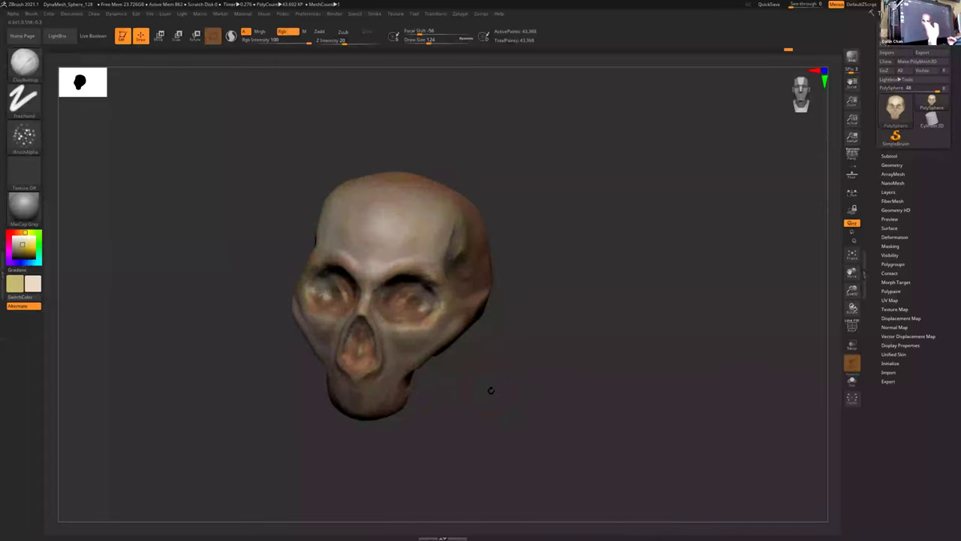
{"action": "left_click_drag", "start_coordinate": [469, 361], "coordinate": [456, 298]}
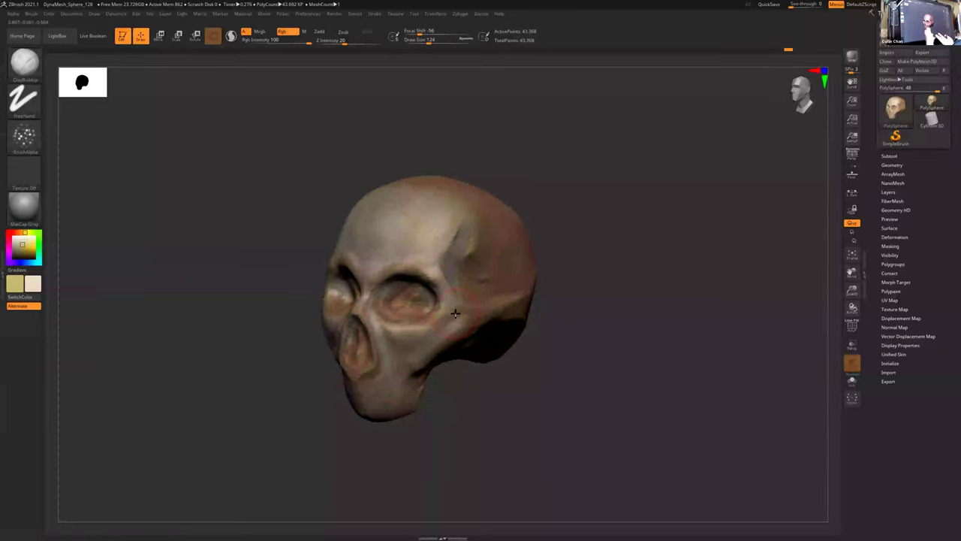
{"action": "right_click_drag", "start_coordinate": [453, 334], "coordinate": [455, 359]}
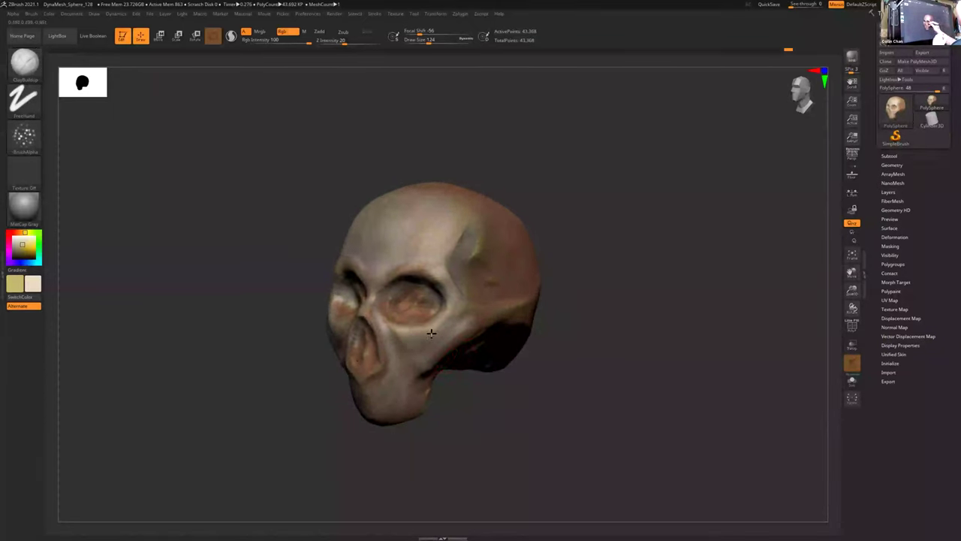
{"action": "right_click_drag", "start_coordinate": [487, 323], "coordinate": [468, 327]}
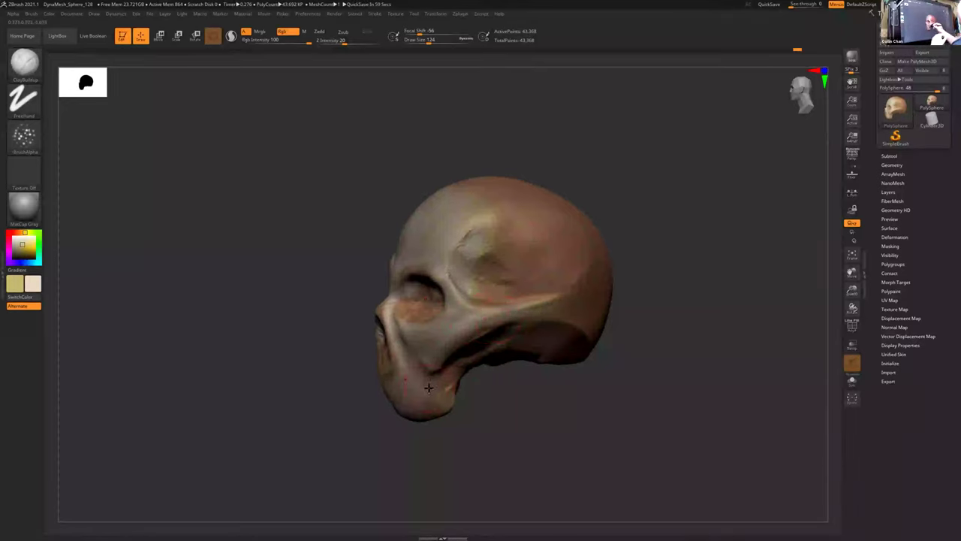
{"action": "right_click_drag", "start_coordinate": [428, 387], "coordinate": [381, 312]}
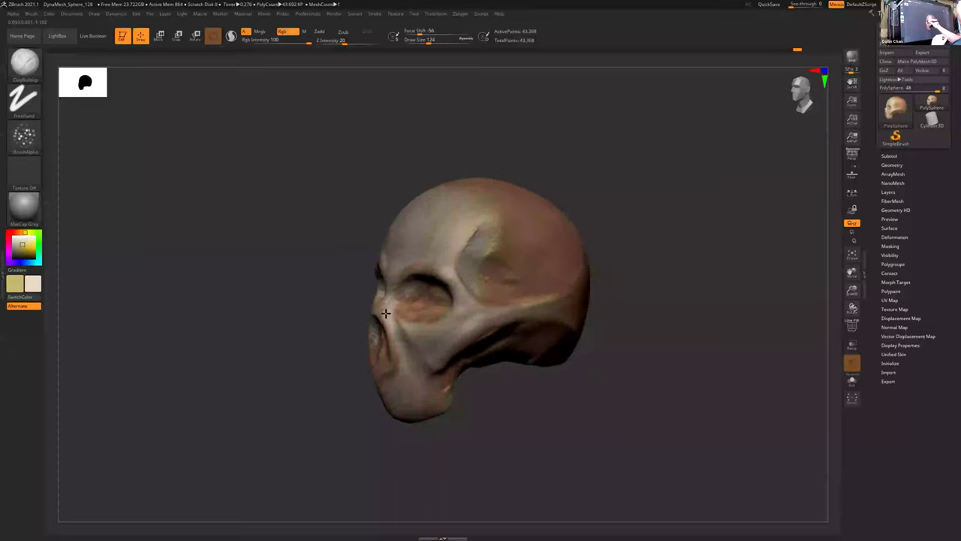
{"action": "right_click_drag", "start_coordinate": [446, 385], "coordinate": [449, 339]}
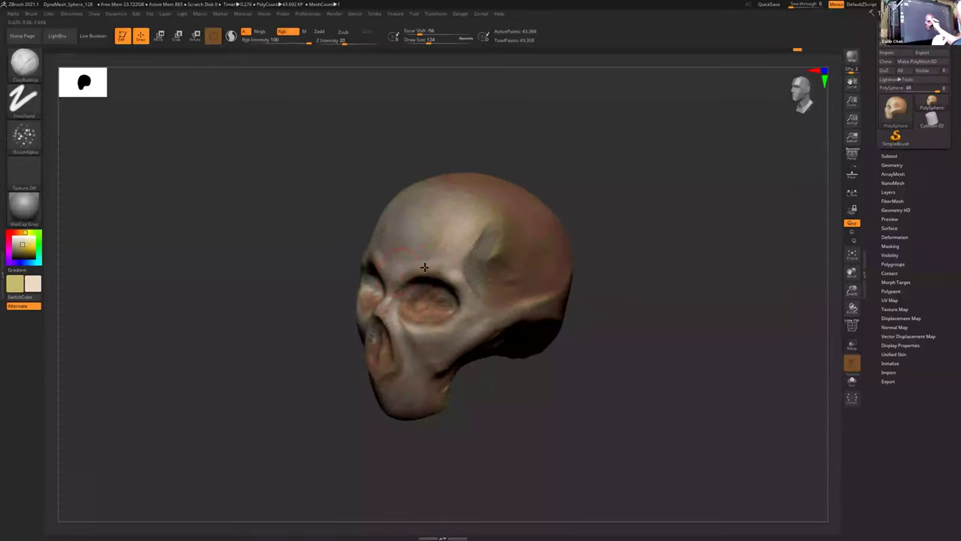
{"action": "right_click_drag", "start_coordinate": [511, 259], "coordinate": [467, 258]}
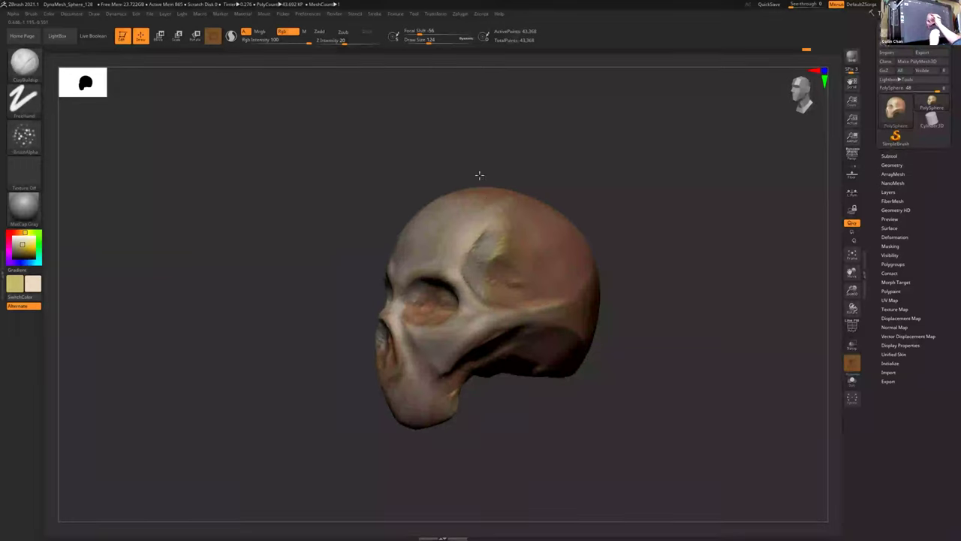
- Enlarge the brush to a draw size of 223 and blend the bone tone over the forehead, crown and temple
{"action": "right_click_drag", "start_coordinate": [478, 175], "coordinate": [497, 177]}
{"action": "key", "text": "s"}
{"action": "left_click_drag", "start_coordinate": [513, 308], "coordinate": [515, 311]}
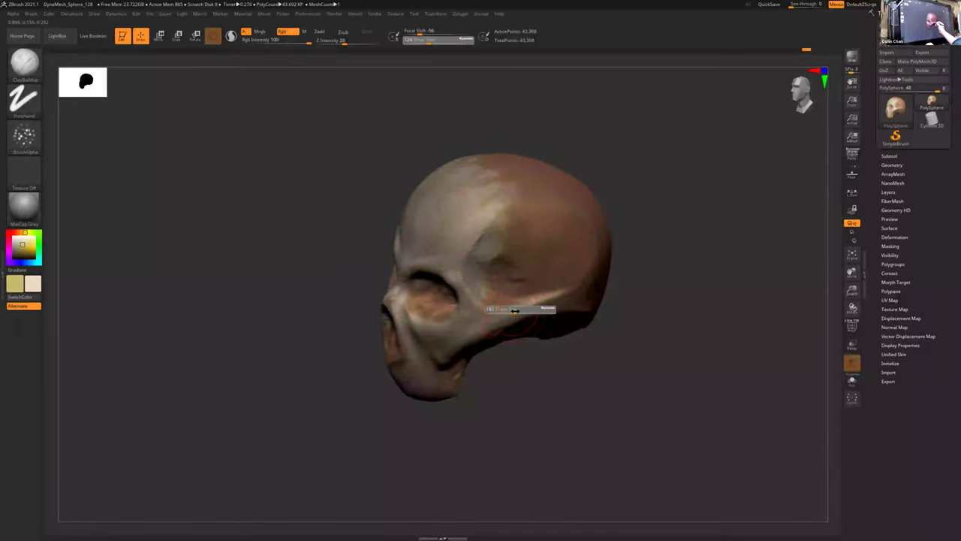
{"action": "mouse_move", "coordinate": [529, 187]}
{"action": "right_mouse_down"}
{"action": "mouse_move", "coordinate": [553, 258]}
{"action": "mouse_move", "coordinate": [516, 219]}
{"action": "right_mouse_up"}
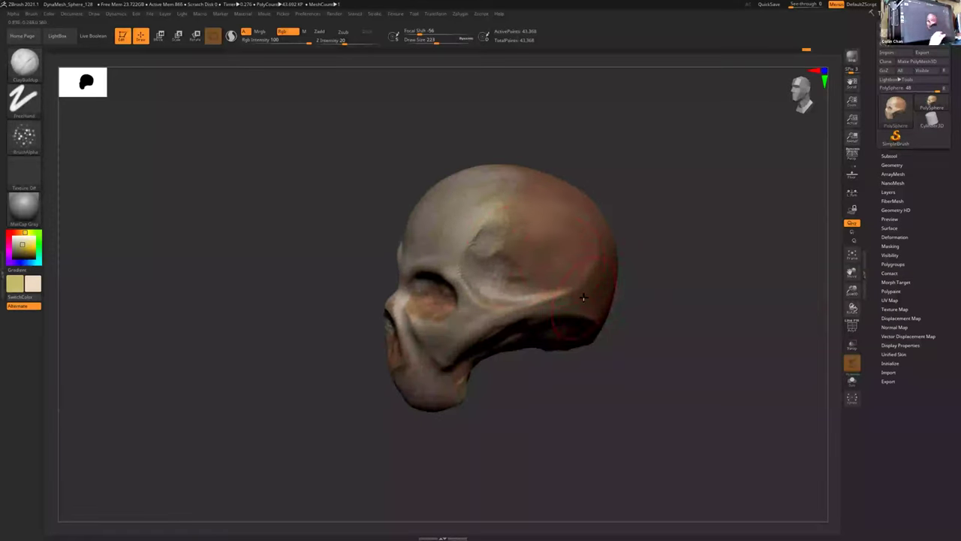
{"action": "right_click_drag", "start_coordinate": [440, 328], "coordinate": [497, 316]}
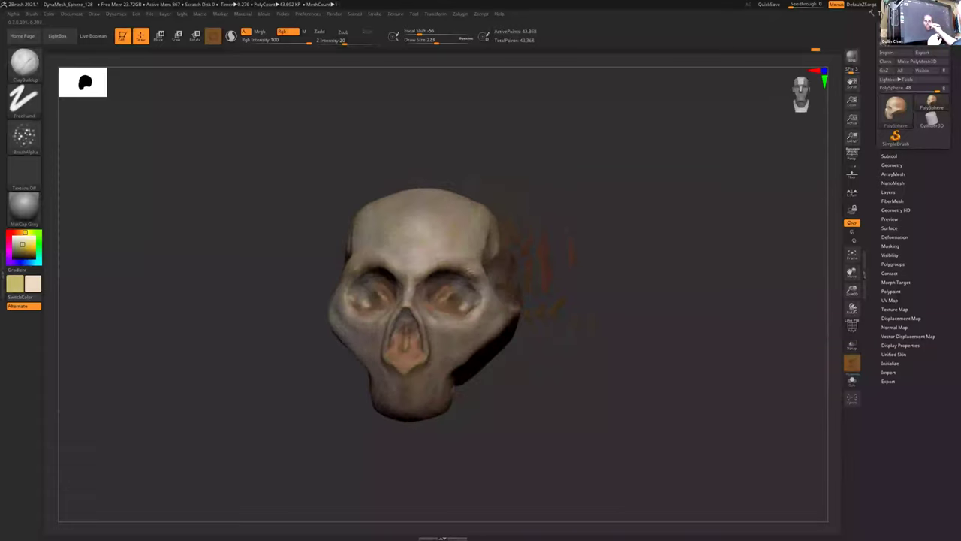
- Brush the bone tone over the skull's opposite cheek and temple and into the nasal cavity
{"action": "right_click_drag", "start_coordinate": [458, 391], "coordinate": [389, 394]}
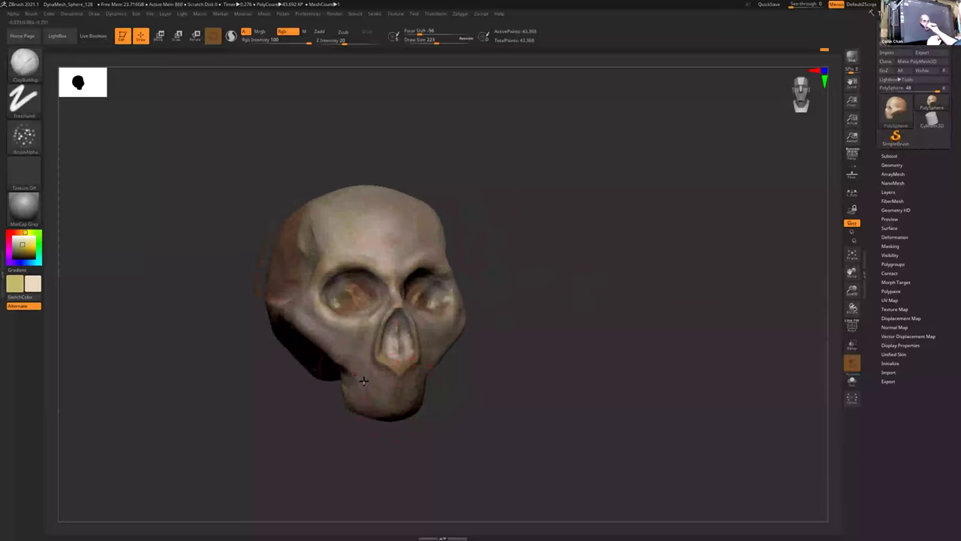
{"action": "right_click_drag", "start_coordinate": [440, 348], "coordinate": [331, 253]}
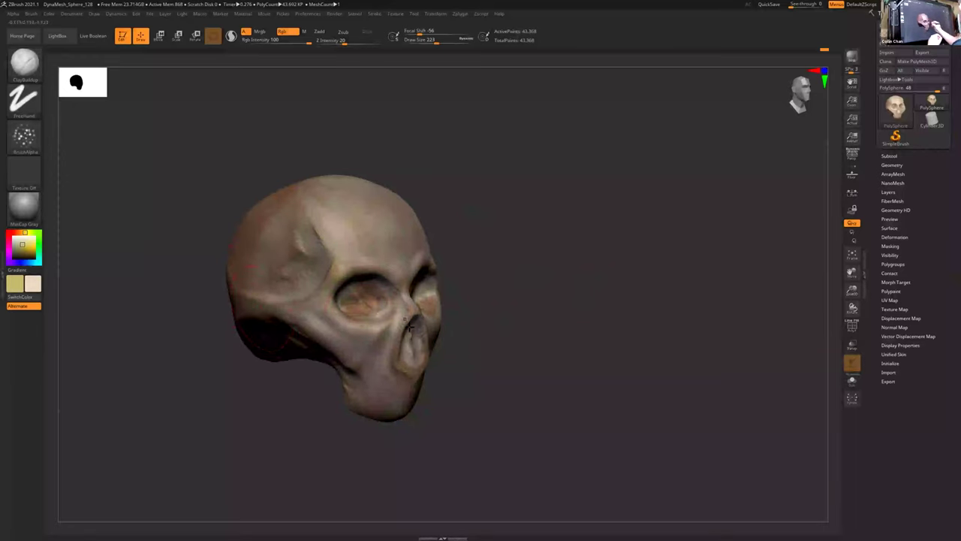
{"action": "right_click_drag", "start_coordinate": [409, 326], "coordinate": [245, 385]}
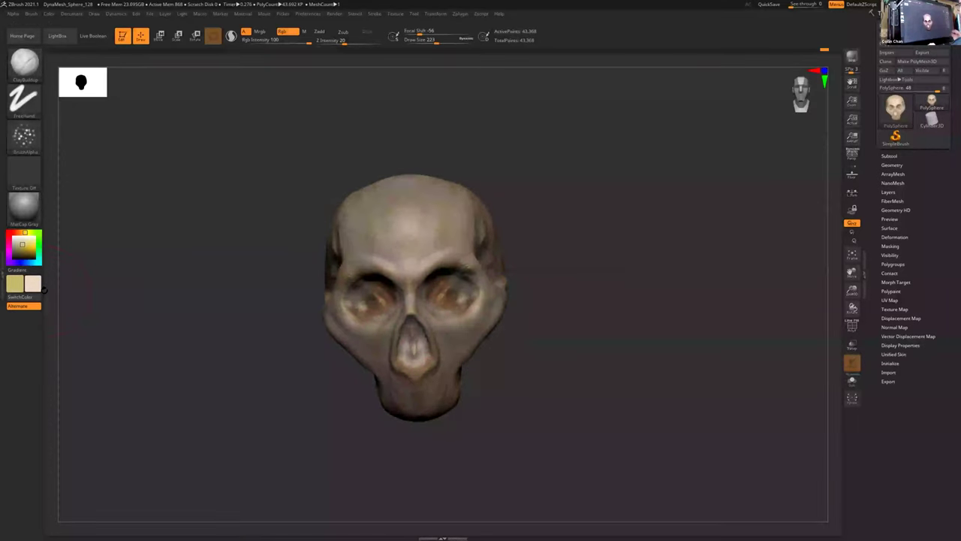
- Change the secondary colour to a light peach, swap the colours back and brush a yellow-tan zone above the eye socket
{"action": "left_click", "coordinate": [43, 289]}
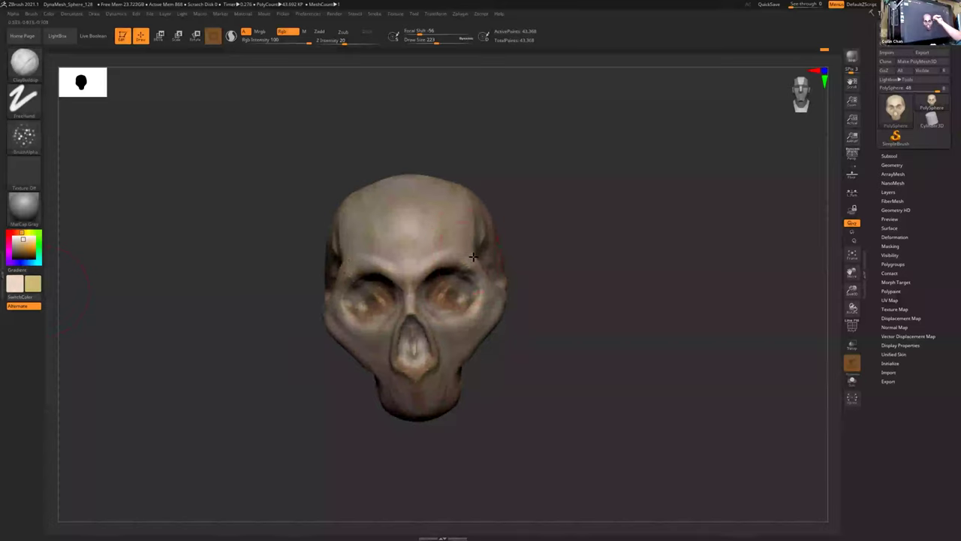
{"action": "left_click", "coordinate": [26, 240]}
{"action": "key", "text": "v"}
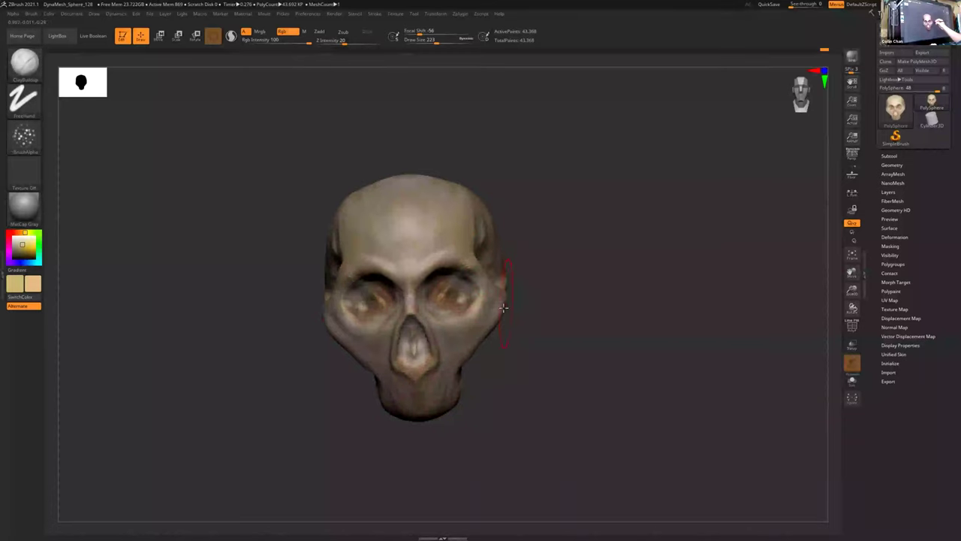
{"action": "right_click_drag", "start_coordinate": [502, 300], "coordinate": [439, 236]}
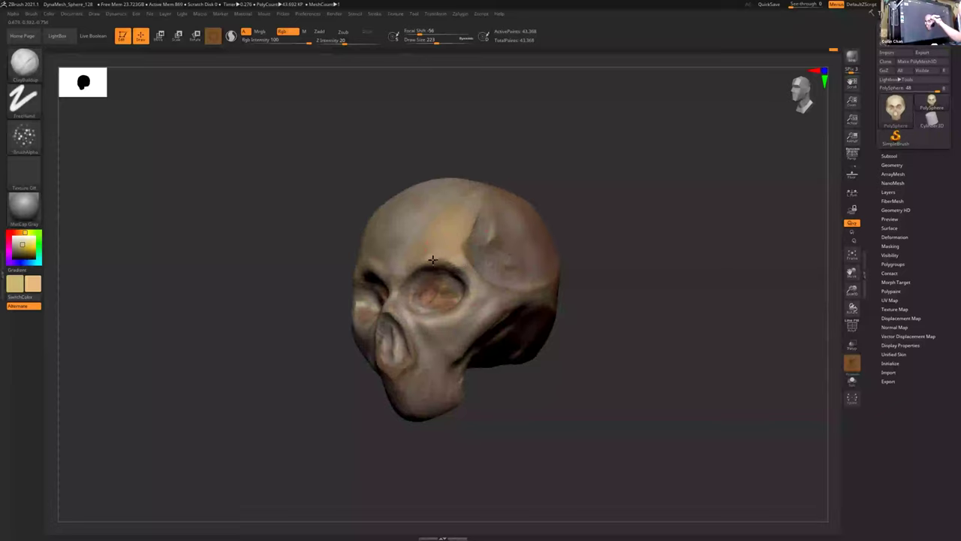
{"action": "right_click_drag", "start_coordinate": [479, 287], "coordinate": [410, 262]}
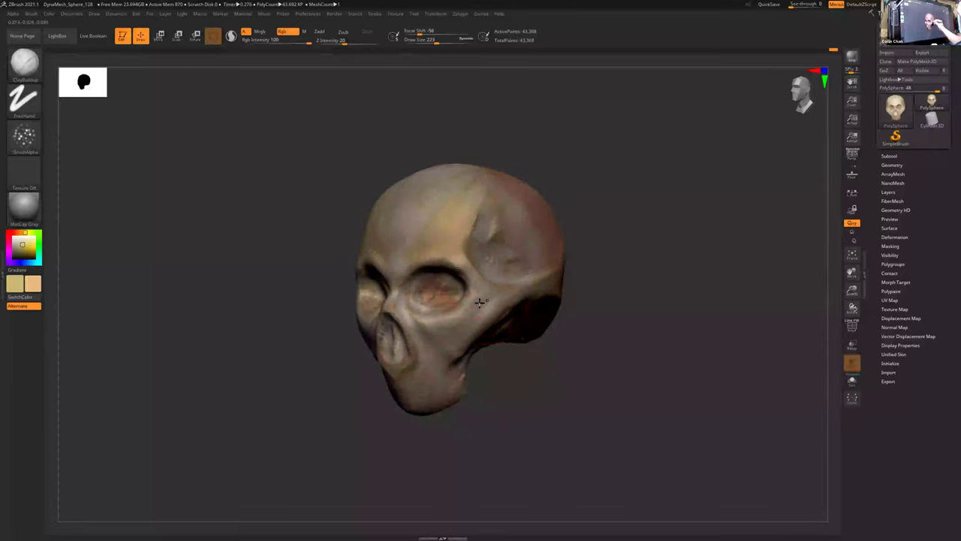
- Reduce the brush to a draw size of 116 and paint yellow-tan over the cheekbone, socket rim and side of the upper jaw
{"action": "left_click_drag", "start_coordinate": [479, 302], "coordinate": [428, 354]}
{"action": "key", "text": "s"}
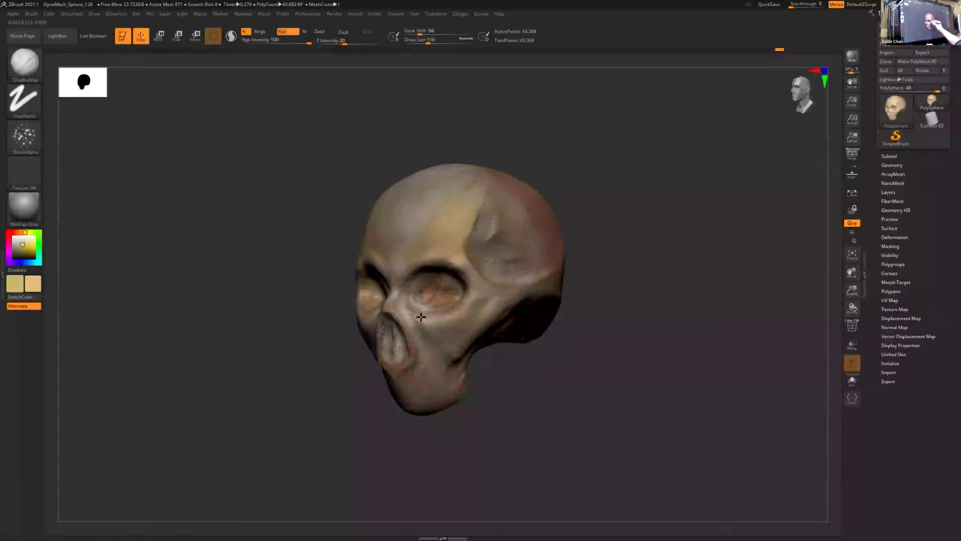
{"action": "right_click_drag", "start_coordinate": [489, 320], "coordinate": [463, 325]}
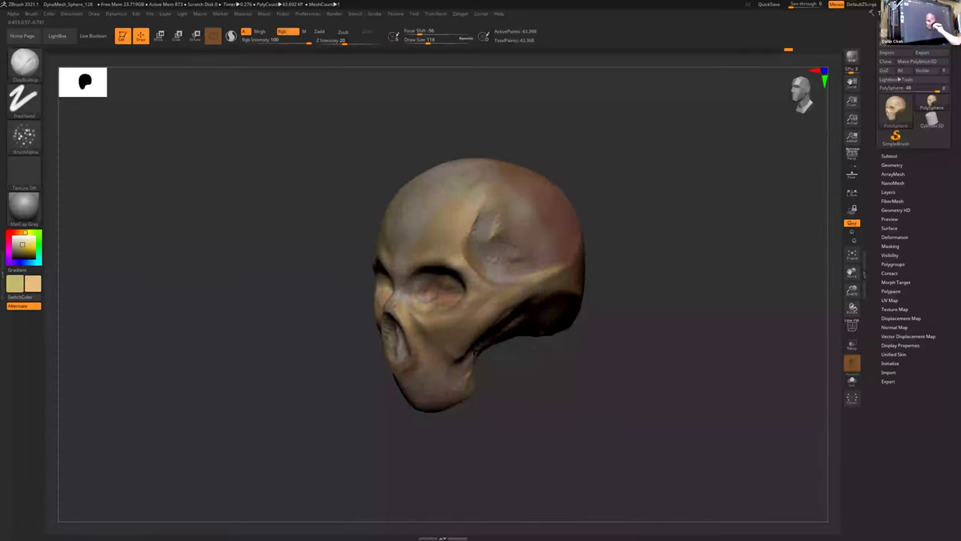
{"action": "left_click_drag", "start_coordinate": [476, 388], "coordinate": [447, 350]}
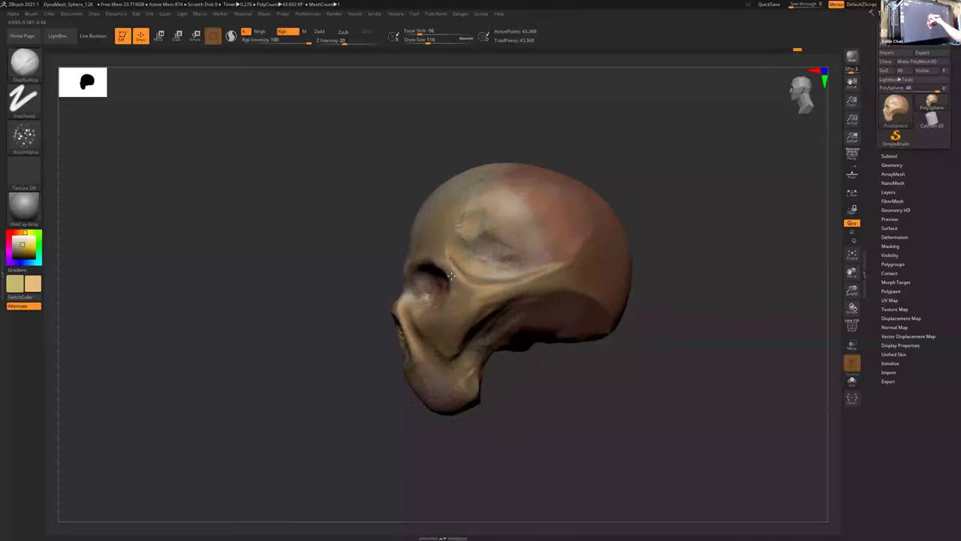
{"action": "right_click_drag", "start_coordinate": [493, 341], "coordinate": [506, 346]}
- Raise the skull's DynaMesh resolution setting to 4096
{"action": "left_click", "coordinate": [892, 164]}
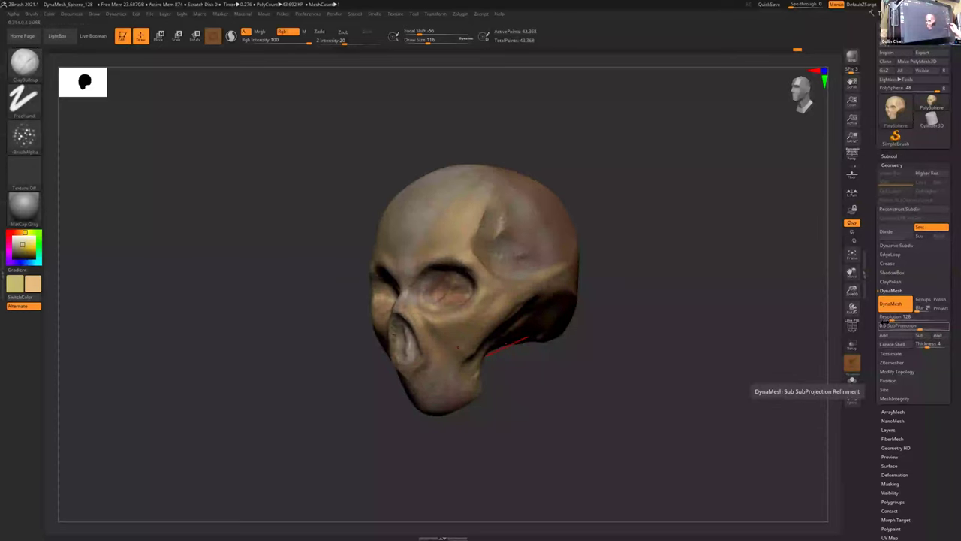
{"action": "left_click_drag", "start_coordinate": [901, 317], "coordinate": [952, 318]}
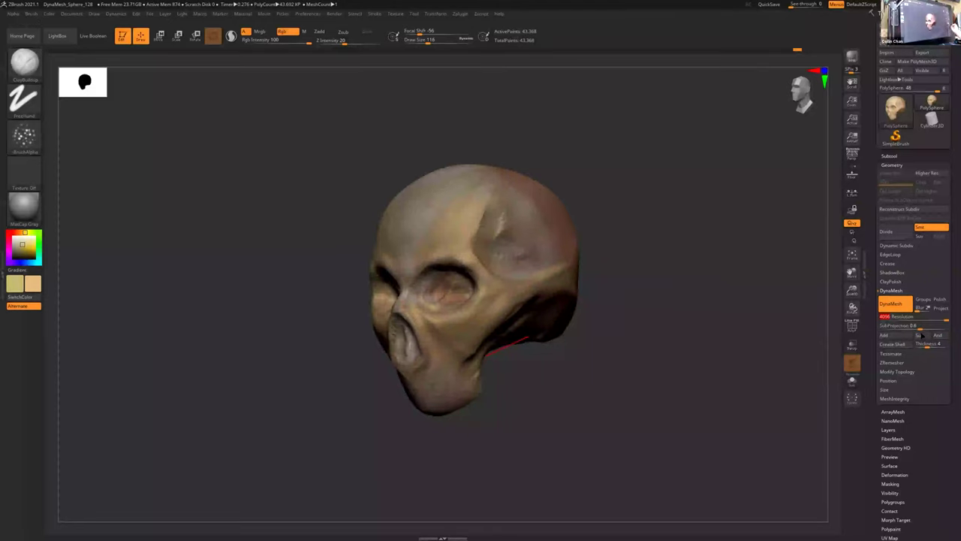
{"action": "left_click_drag", "start_coordinate": [736, 338], "coordinate": [721, 341]}
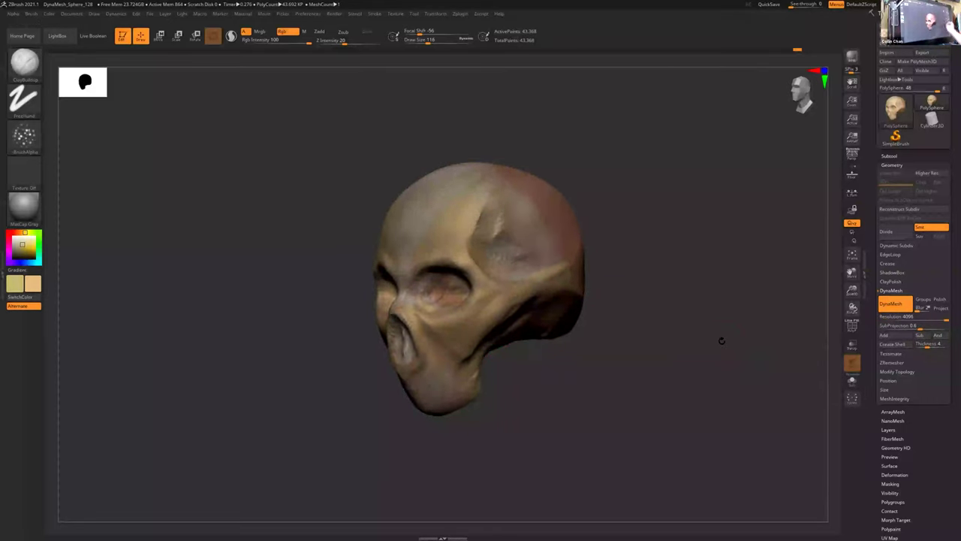
{"action": "left_click", "coordinate": [894, 164]}
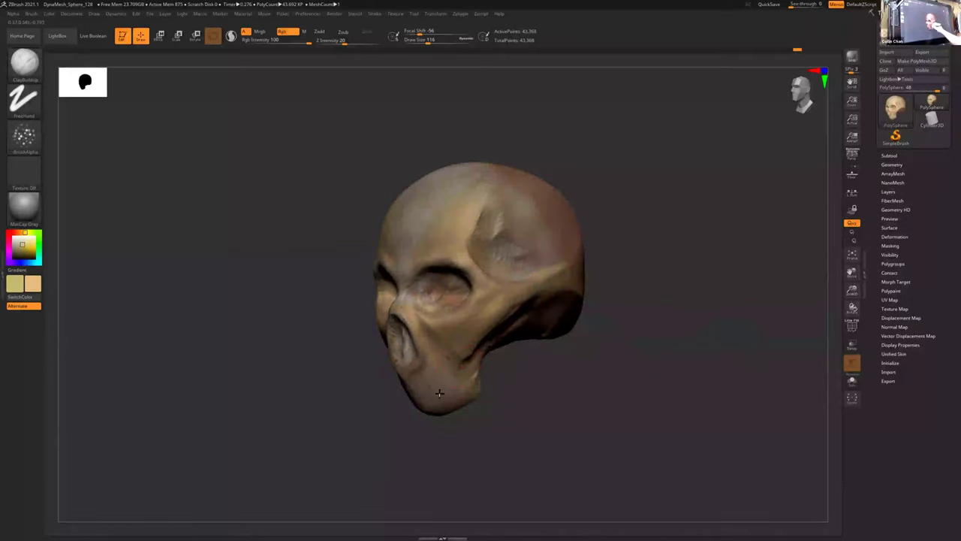
- Brush the yellow-tan tone over the upper jaw, forehead, eye sockets and nasal cavity to unify the face
{"action": "left_click_drag", "start_coordinate": [495, 395], "coordinate": [469, 381]}
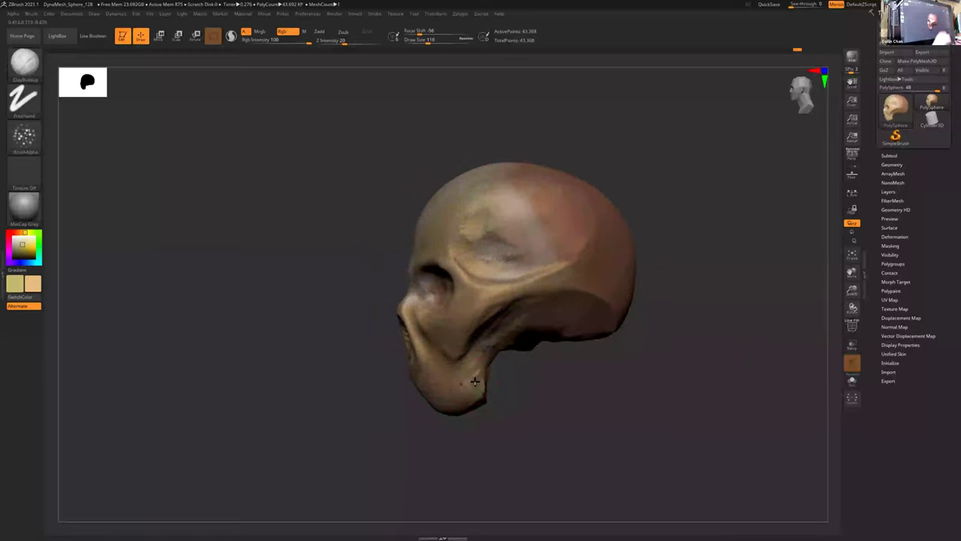
{"action": "mouse_move", "coordinate": [475, 381]}
{"action": "right_mouse_down"}
{"action": "mouse_move", "coordinate": [541, 331]}
{"action": "mouse_move", "coordinate": [492, 270]}
{"action": "right_mouse_up"}
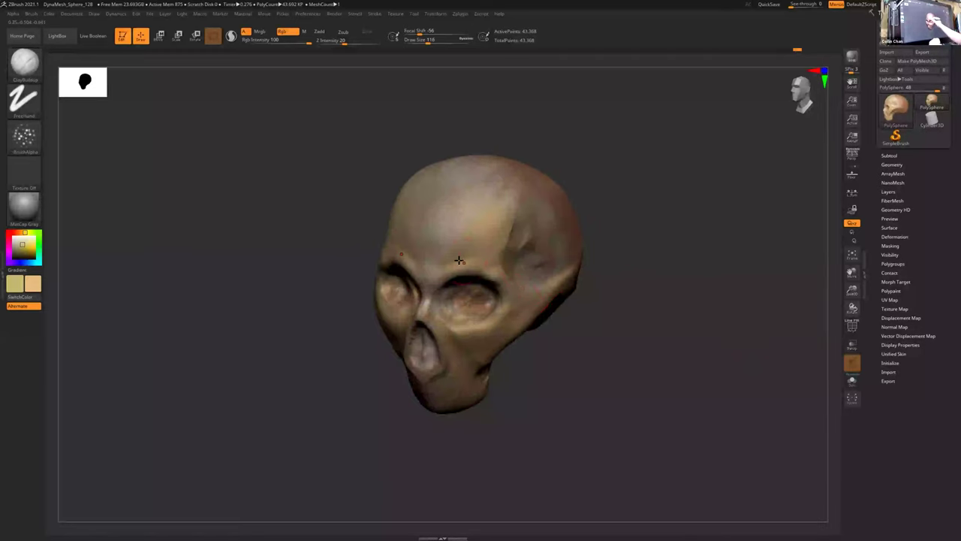
{"action": "right_click_drag", "start_coordinate": [440, 305], "coordinate": [475, 332]}
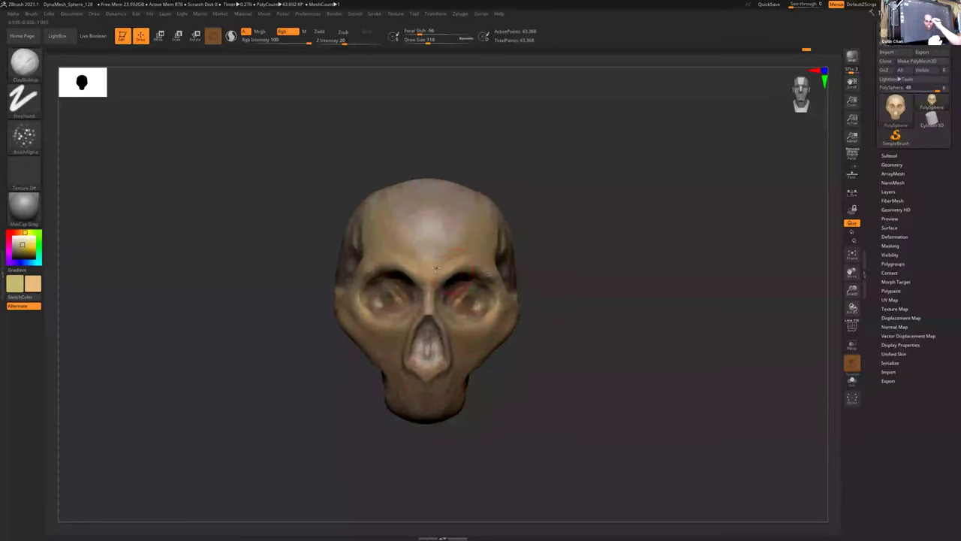
{"action": "right_click_drag", "start_coordinate": [423, 301], "coordinate": [414, 295]}
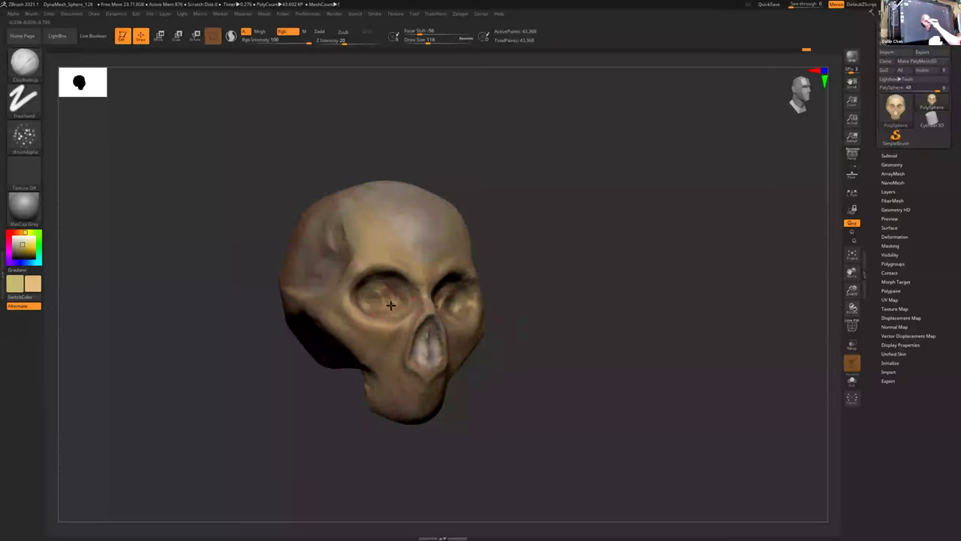
{"action": "right_click_drag", "start_coordinate": [406, 330], "coordinate": [427, 349]}
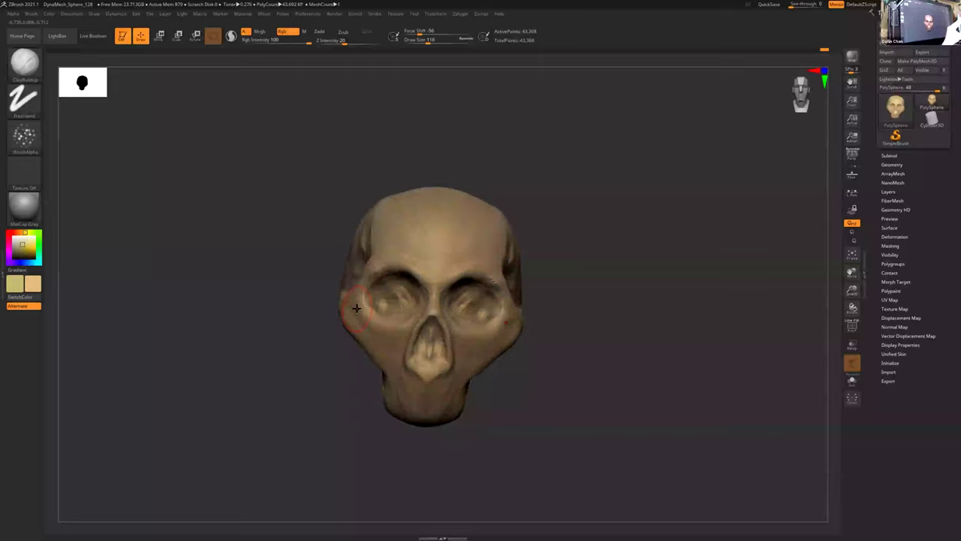
{"action": "right_click_drag", "start_coordinate": [473, 266], "coordinate": [468, 269]}
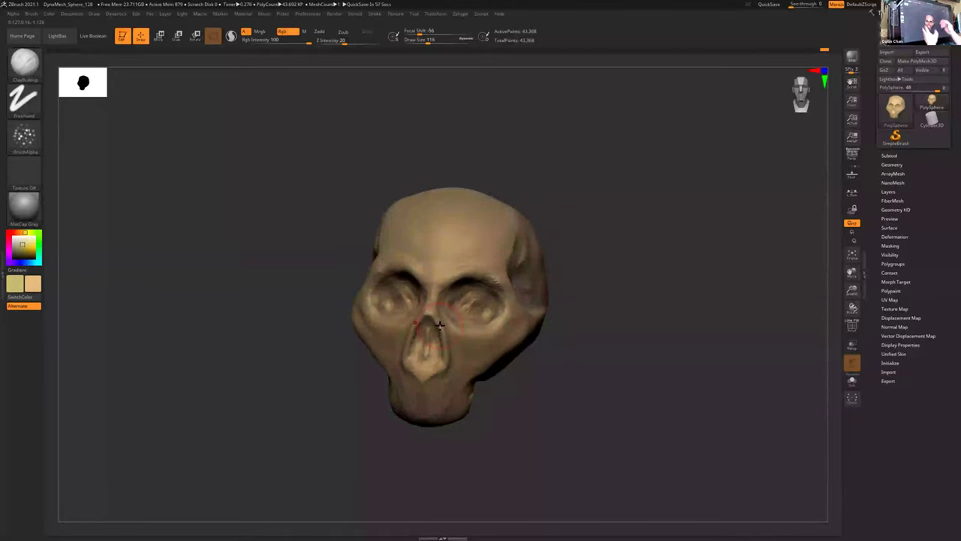
- Brush the yellow-tan tone over the temple and the side of the cranium
{"action": "right_click_drag", "start_coordinate": [440, 325], "coordinate": [547, 331]}
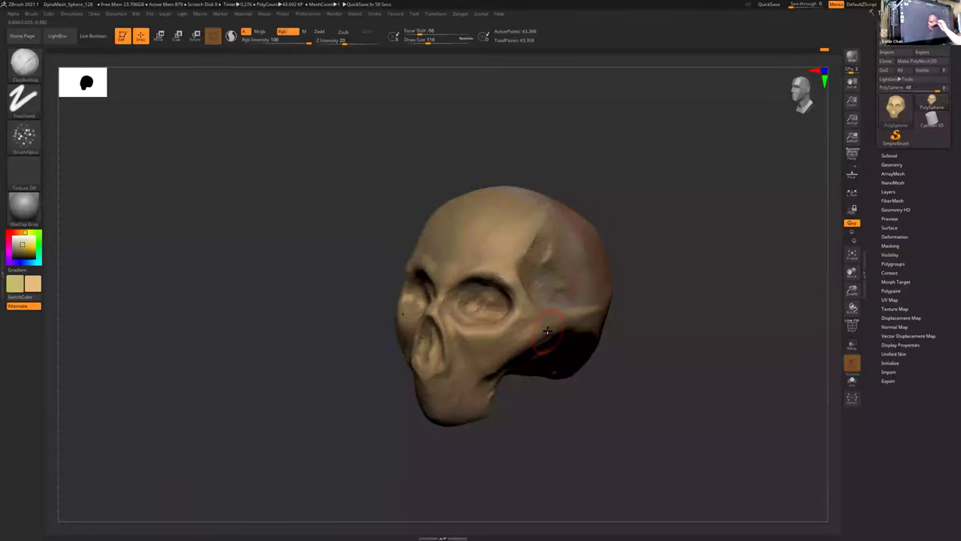
{"action": "right_click_drag", "start_coordinate": [538, 250], "coordinate": [517, 232]}
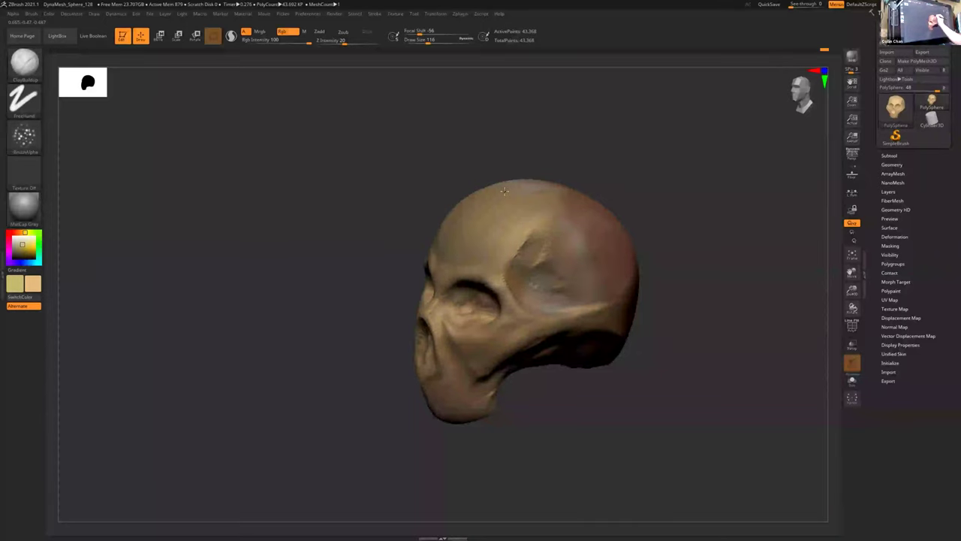
{"action": "mouse_move", "coordinate": [563, 194]}
{"action": "right_mouse_down"}
{"action": "mouse_move", "coordinate": [556, 225]}
{"action": "mouse_move", "coordinate": [575, 195]}
{"action": "right_mouse_up"}
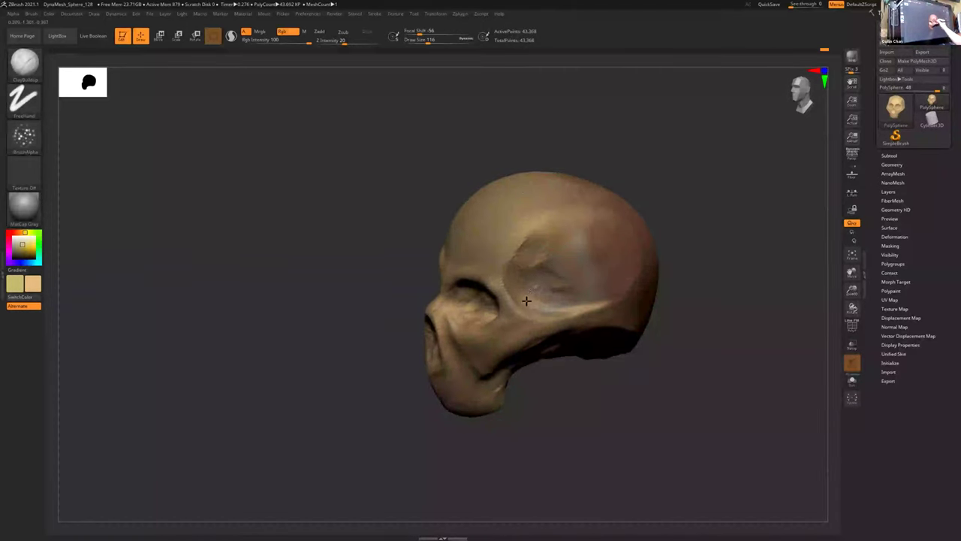
{"action": "right_click_drag", "start_coordinate": [582, 300], "coordinate": [448, 311]}
{"action": "right_click_drag", "start_coordinate": [466, 358], "coordinate": [582, 397]}
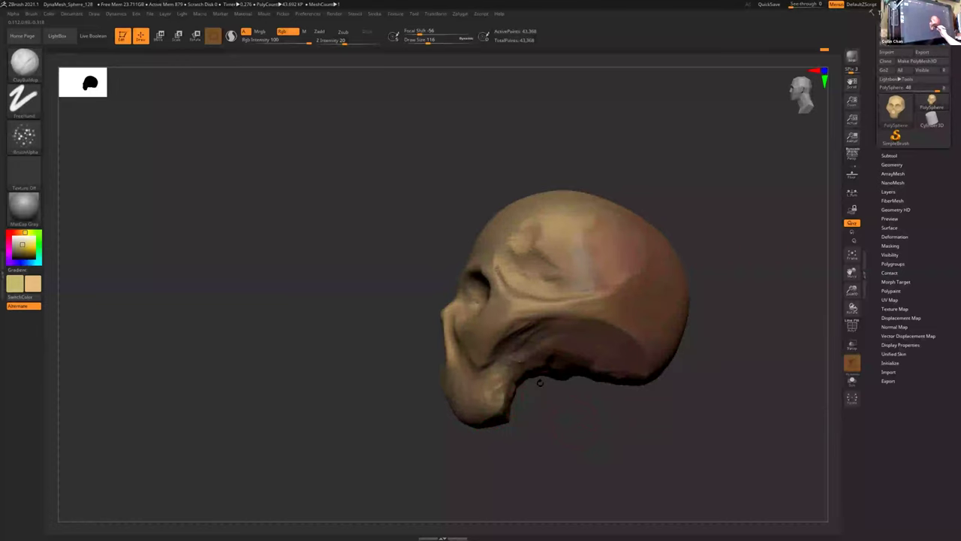
- Enlarge the brush to a draw size of 228 and blend yellow-tan across the side of the cranium, the cheekbone's underside and the upper jaw
{"action": "key", "text": "s"}
{"action": "left_click_drag", "start_coordinate": [540, 382], "coordinate": [552, 383]}
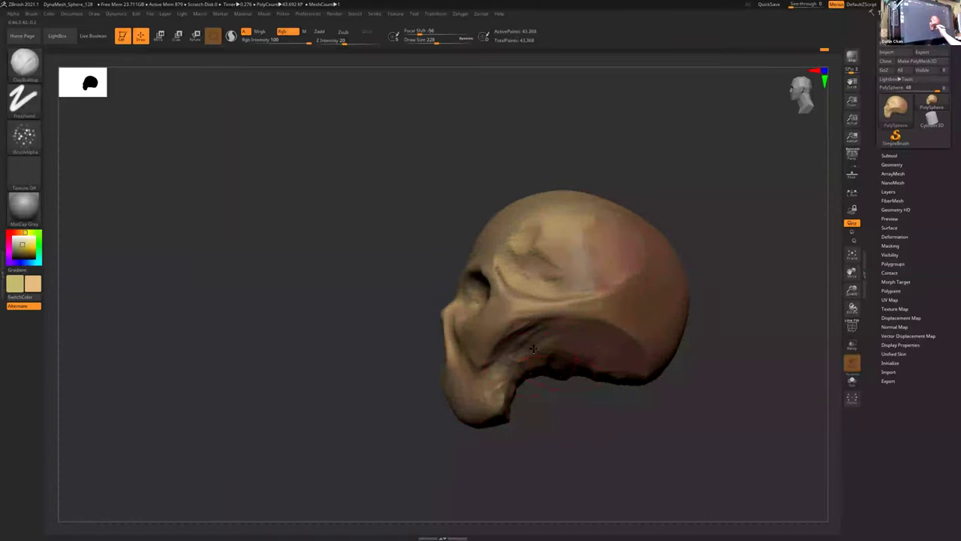
{"action": "right_click_drag", "start_coordinate": [572, 331], "coordinate": [578, 337]}
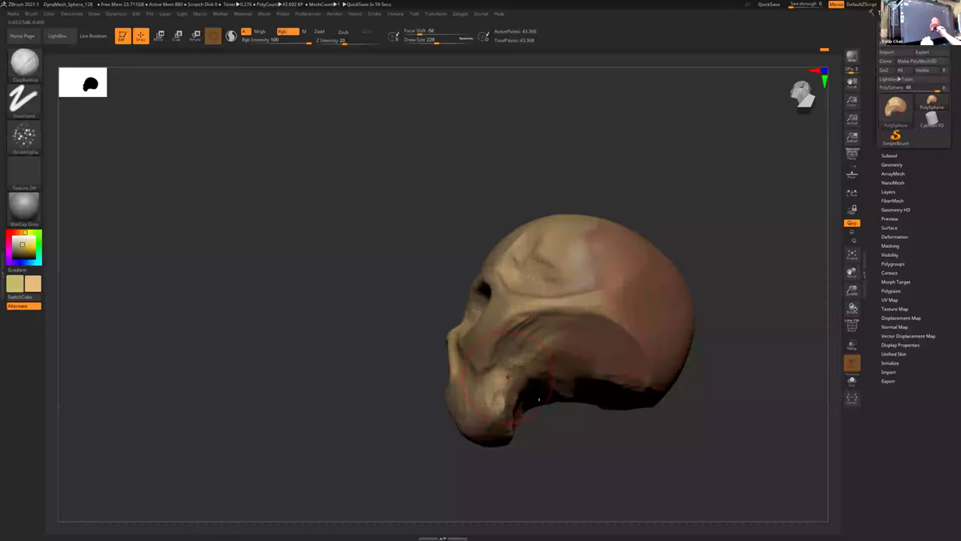
{"action": "right_click_drag", "start_coordinate": [507, 376], "coordinate": [508, 277]}
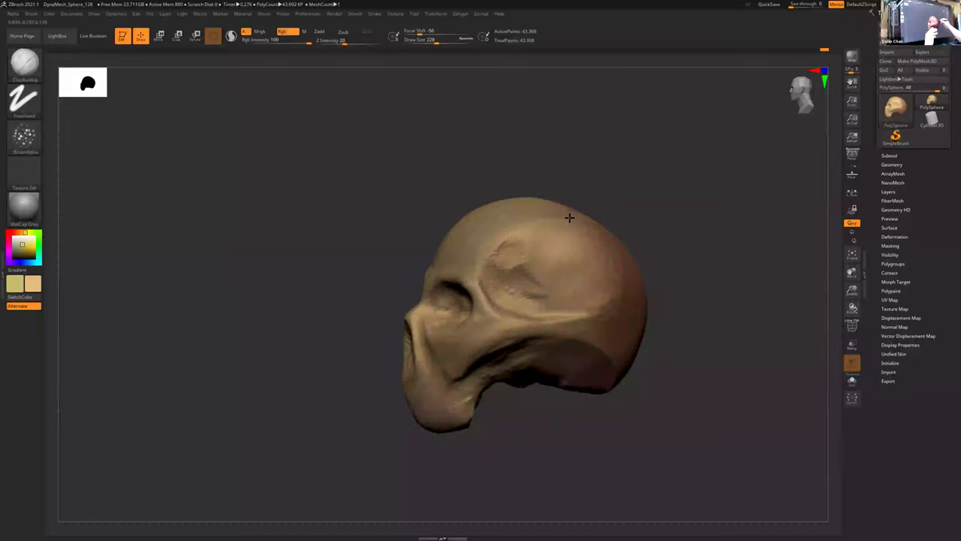
{"action": "right_click_drag", "start_coordinate": [569, 218], "coordinate": [605, 210]}
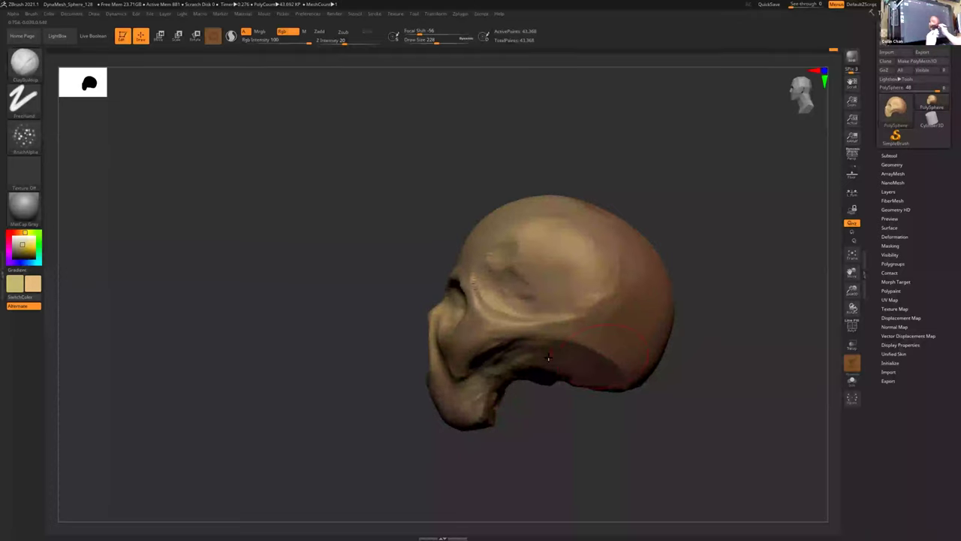
{"action": "right_click_drag", "start_coordinate": [599, 365], "coordinate": [602, 360]}
{"action": "right_click_drag", "start_coordinate": [508, 351], "coordinate": [498, 406]}
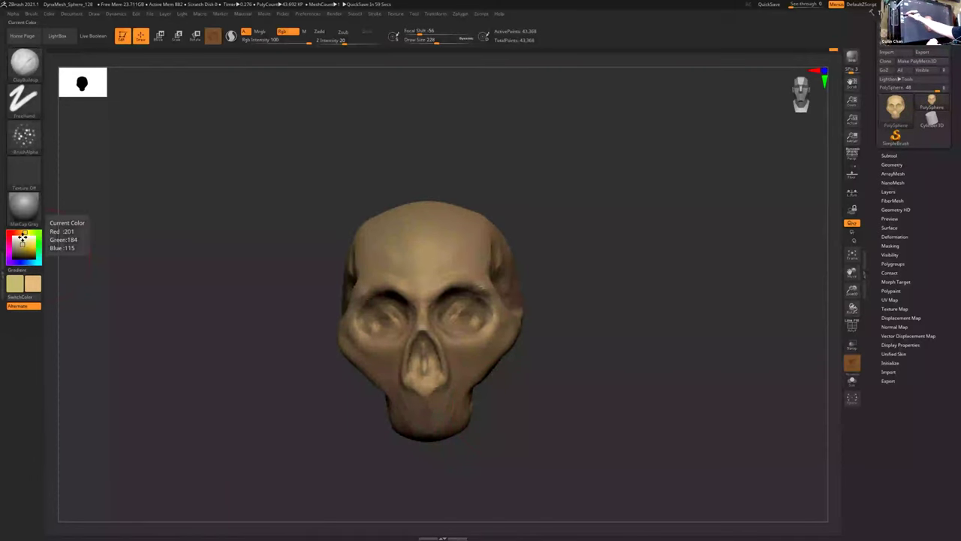
- Pick a dark orange-brown paint colour and swap the colours so the light peach becomes the main colour and the brown the secondary one
{"action": "left_click", "coordinate": [30, 251]}
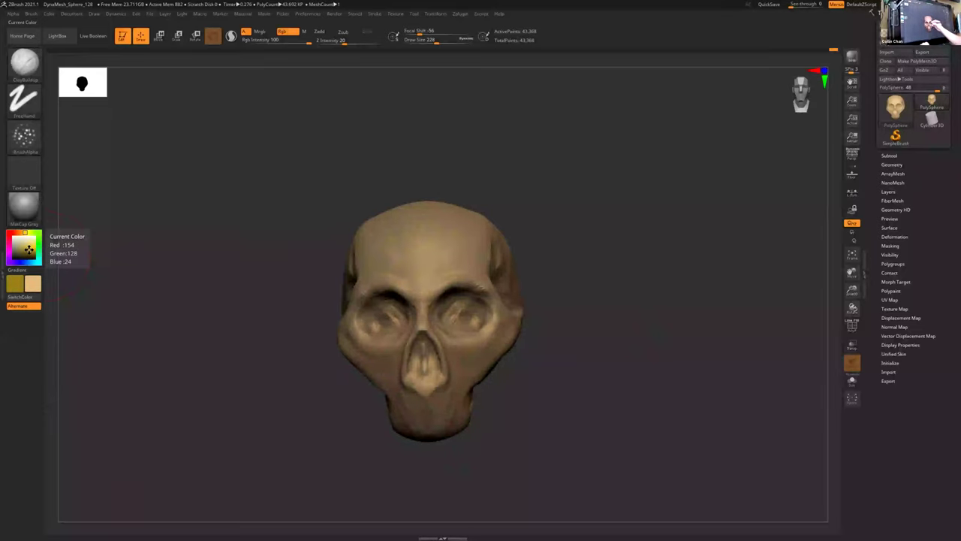
{"action": "left_click", "coordinate": [20, 231]}
{"action": "left_click", "coordinate": [34, 252]}
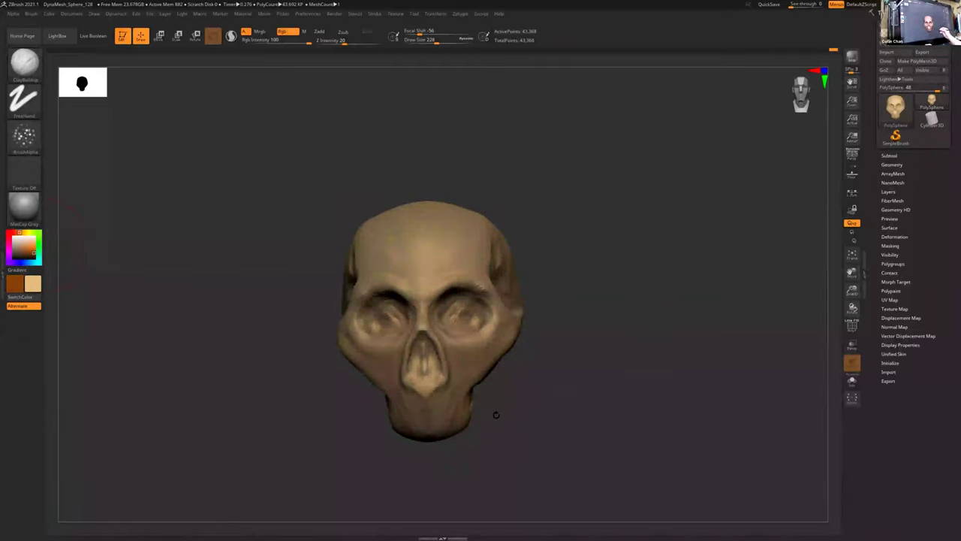
{"action": "key", "text": "v"}
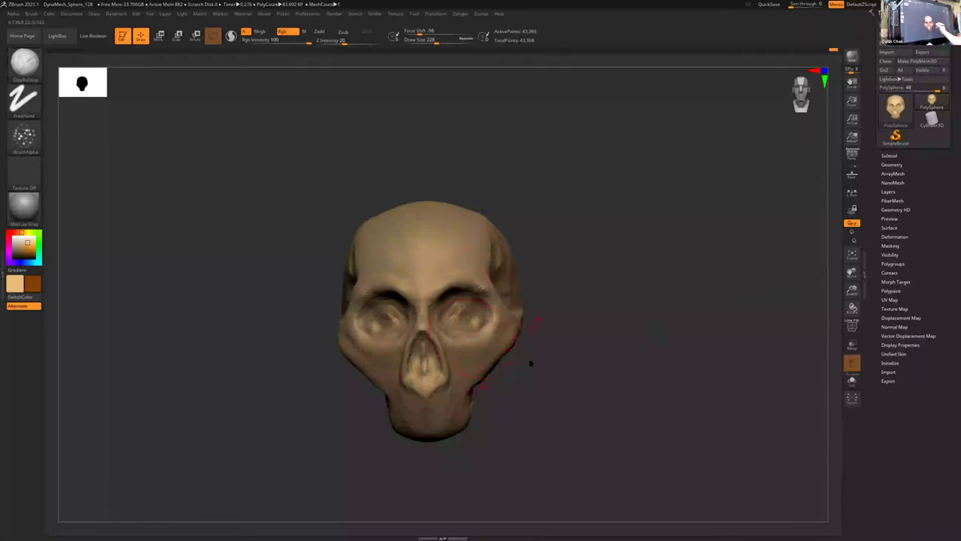
- Reduce the brush to a draw size of 104 and paint the orange-brown inside the eye sockets
{"action": "key", "text": "s"}
{"action": "left_click_drag", "start_coordinate": [526, 367], "coordinate": [517, 374]}
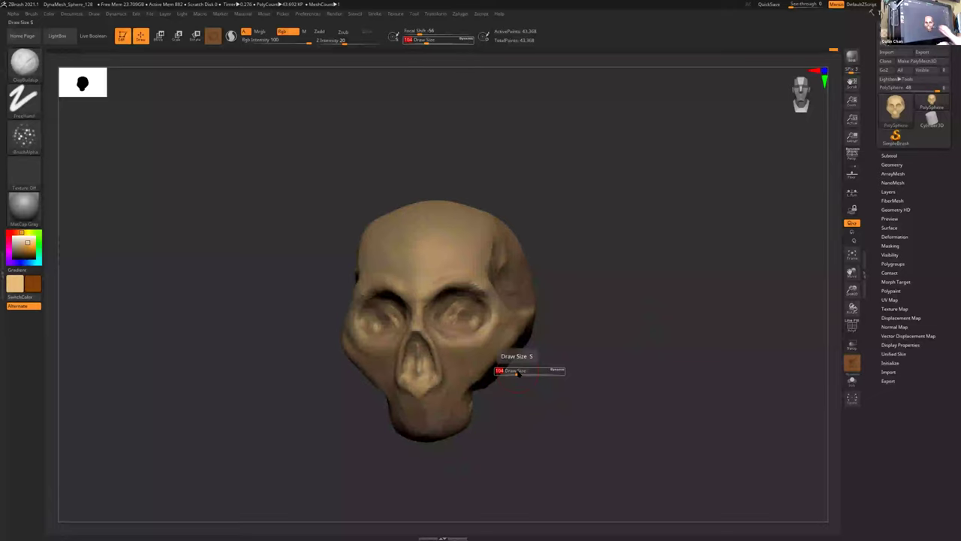
{"action": "right_click_drag", "start_coordinate": [453, 329], "coordinate": [447, 316]}
{"action": "mouse_move", "coordinate": [447, 316]}
{"action": "left_mouse_down"}
{"action": "mouse_move", "coordinate": [435, 306]}
{"action": "mouse_move", "coordinate": [467, 335]}
{"action": "left_mouse_up"}
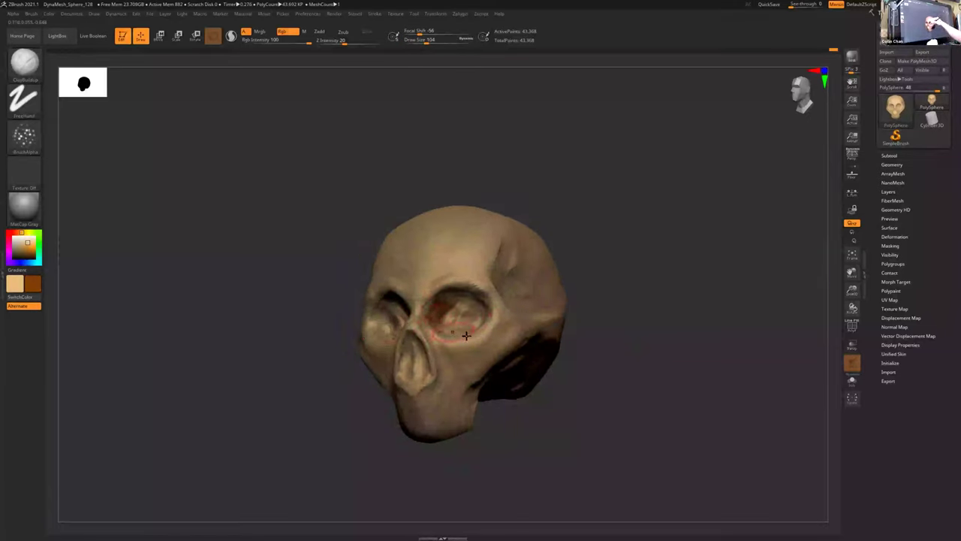
{"action": "right_click_drag", "start_coordinate": [466, 336], "coordinate": [456, 320]}
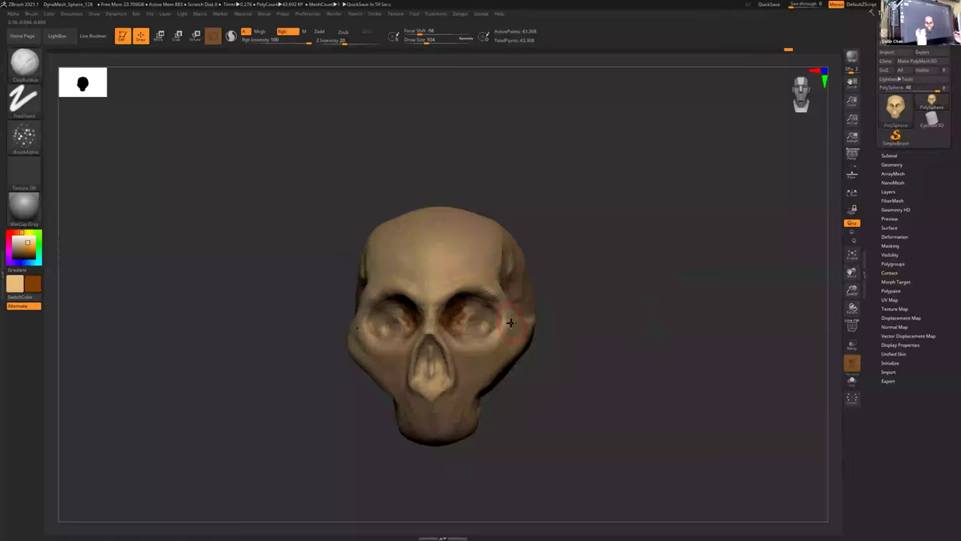
{"action": "right_click_drag", "start_coordinate": [486, 354], "coordinate": [455, 319]}
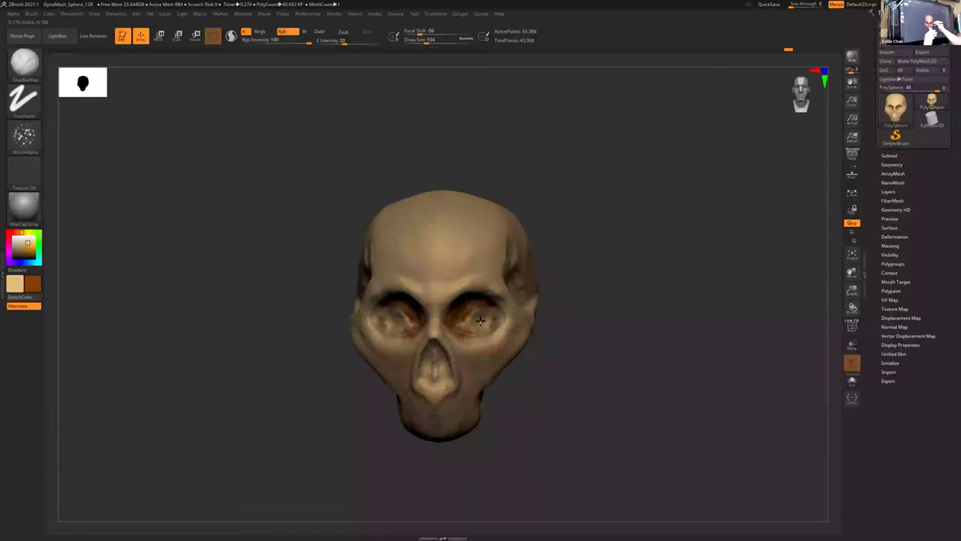
{"action": "left_click_drag", "start_coordinate": [517, 352], "coordinate": [432, 336]}
- Deepen the orange-brown at the inner parts of the eye sockets and stain the nasal cavity with it
{"action": "right_click_drag", "start_coordinate": [382, 331], "coordinate": [440, 411]}
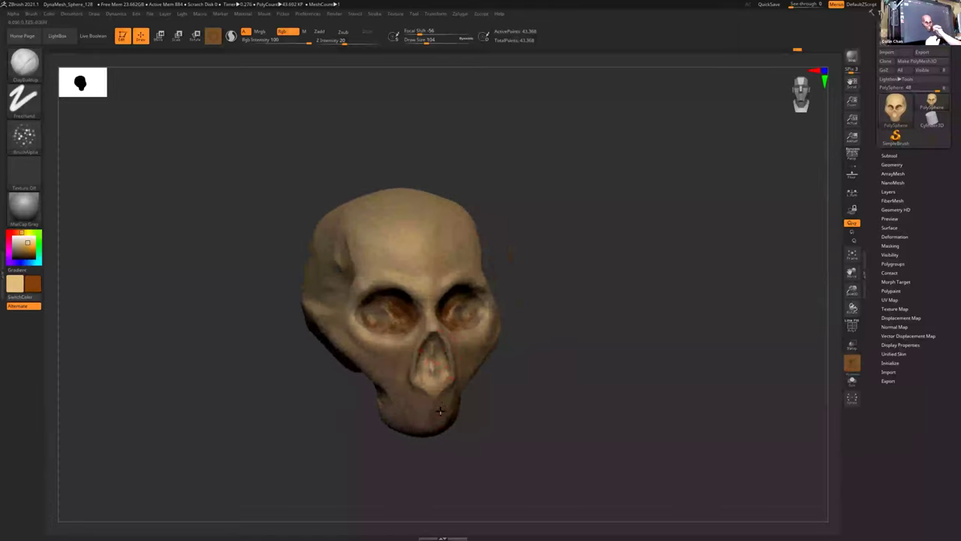
{"action": "right_click_drag", "start_coordinate": [409, 306], "coordinate": [390, 313]}
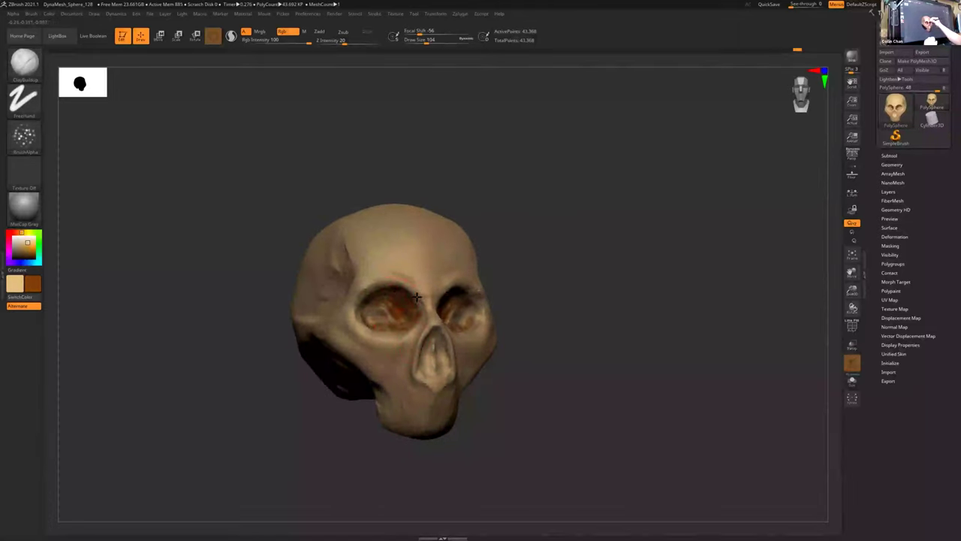
{"action": "right_click_drag", "start_coordinate": [417, 297], "coordinate": [425, 297]}
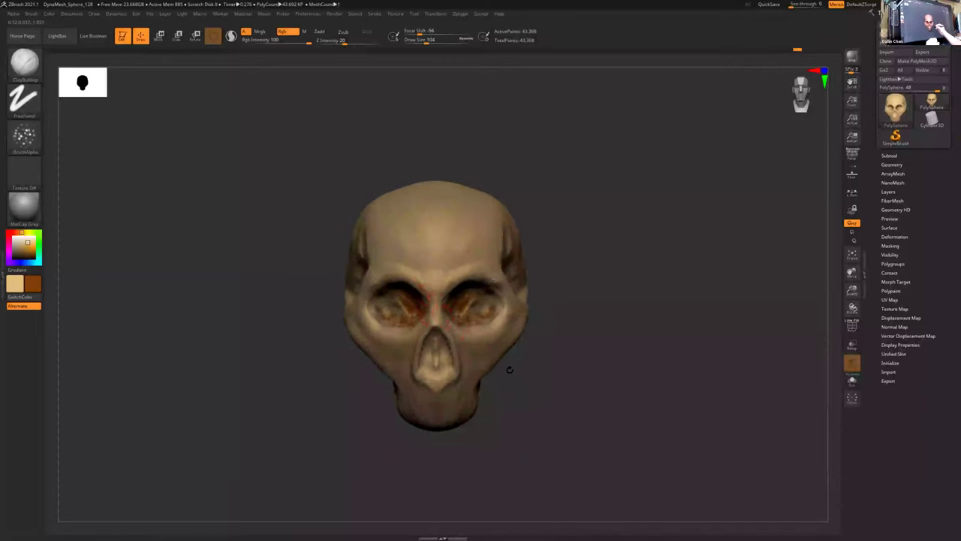
{"action": "right_click_drag", "start_coordinate": [509, 369], "coordinate": [460, 355]}
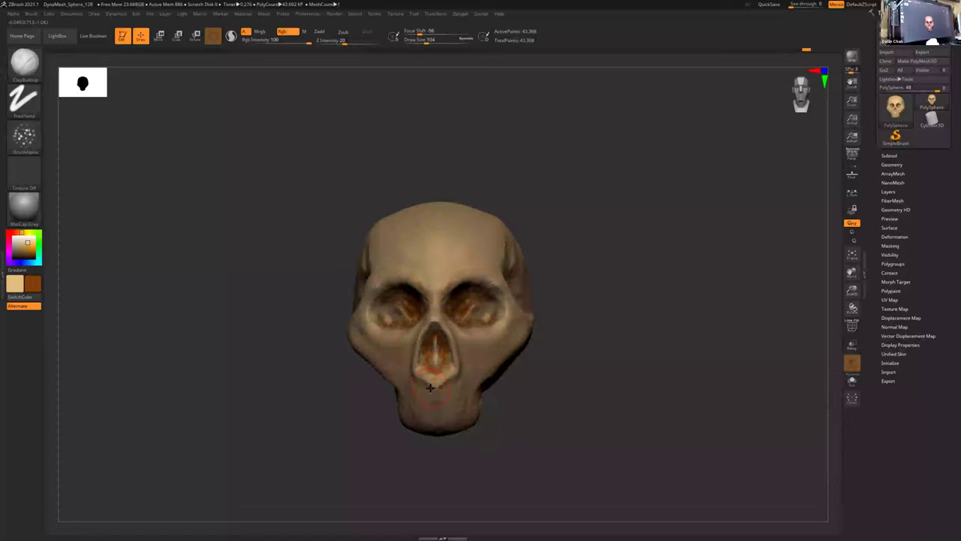
- Paint orange-brown along the front edge of the temple hollow and in the recess behind the upper jaw
{"action": "right_click_drag", "start_coordinate": [431, 387], "coordinate": [500, 314]}
{"action": "mouse_move", "coordinate": [498, 268]}
{"action": "left_mouse_down"}
{"action": "mouse_move", "coordinate": [506, 293]}
{"action": "mouse_move", "coordinate": [506, 245]}
{"action": "mouse_move", "coordinate": [503, 290]}
{"action": "left_mouse_up"}
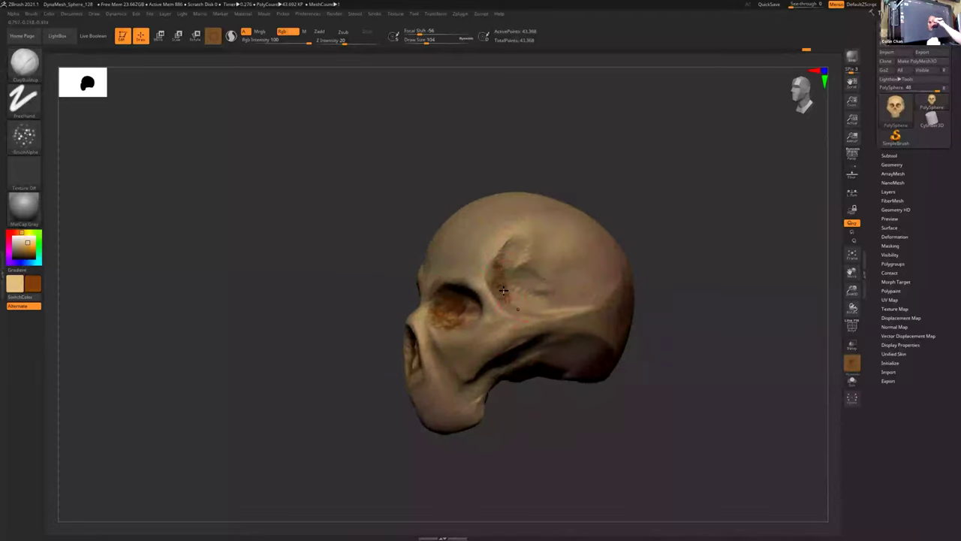
{"action": "right_click_drag", "start_coordinate": [563, 337], "coordinate": [548, 315]}
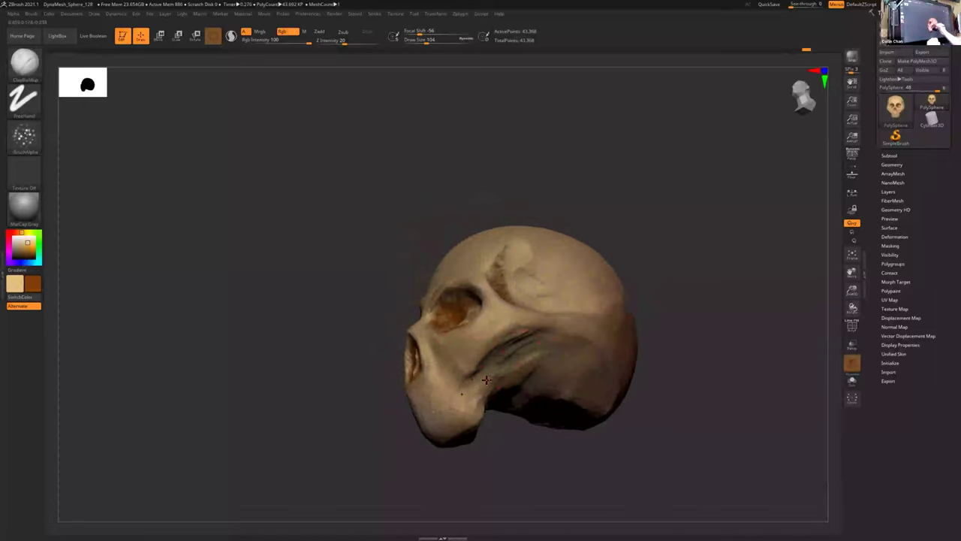
{"action": "right_click_drag", "start_coordinate": [466, 394], "coordinate": [485, 402]}
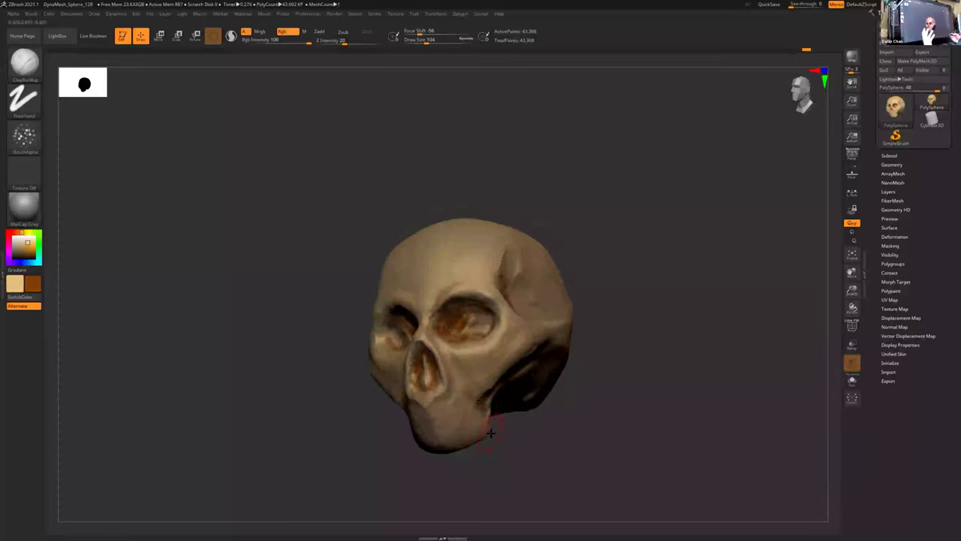
- Fill out the orange-brown stain across the floors and outer walls of both eye sockets
{"action": "right_click_drag", "start_coordinate": [489, 433], "coordinate": [487, 384]}
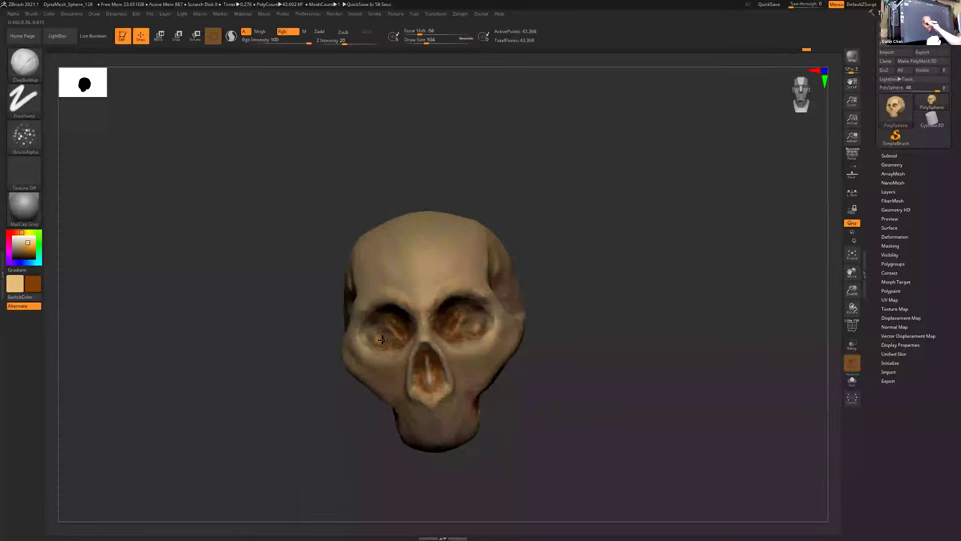
{"action": "right_click_drag", "start_coordinate": [382, 339], "coordinate": [413, 342]}
{"action": "left_click_drag", "start_coordinate": [374, 331], "coordinate": [377, 338]}
{"action": "mouse_move", "coordinate": [377, 339]}
{"action": "right_mouse_down"}
{"action": "mouse_move", "coordinate": [345, 337]}
{"action": "mouse_move", "coordinate": [392, 329]}
{"action": "right_mouse_up"}
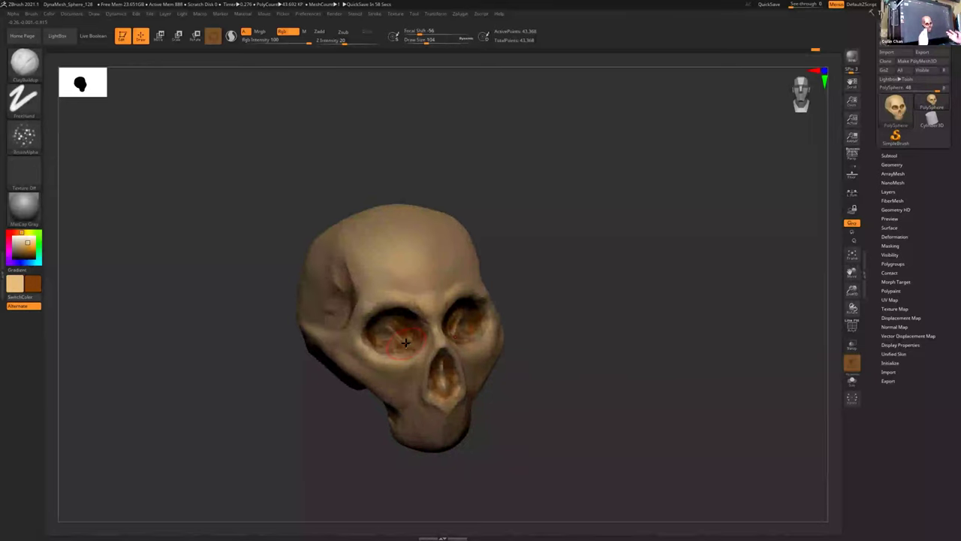
{"action": "right_click_drag", "start_coordinate": [488, 330], "coordinate": [454, 294]}
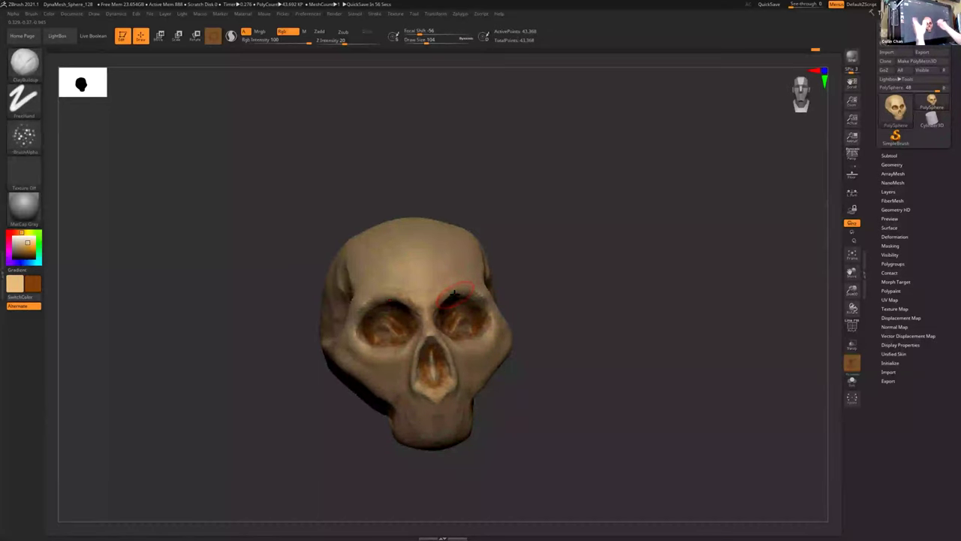
{"action": "right_click_drag", "start_coordinate": [524, 345], "coordinate": [519, 361]}
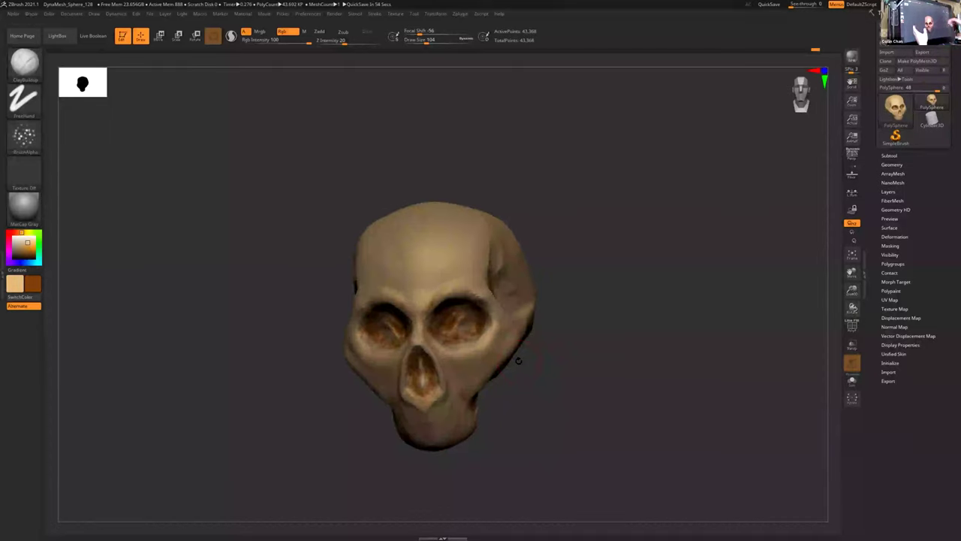
- Strengthen the orange-brown along the temple groove behind the eye socket and add light touches above the inner brow
{"action": "right_click_drag", "start_coordinate": [518, 361], "coordinate": [487, 278]}
{"action": "mouse_move", "coordinate": [487, 279]}
{"action": "left_mouse_down"}
{"action": "mouse_move", "coordinate": [507, 235]}
{"action": "mouse_move", "coordinate": [495, 240]}
{"action": "left_mouse_up"}
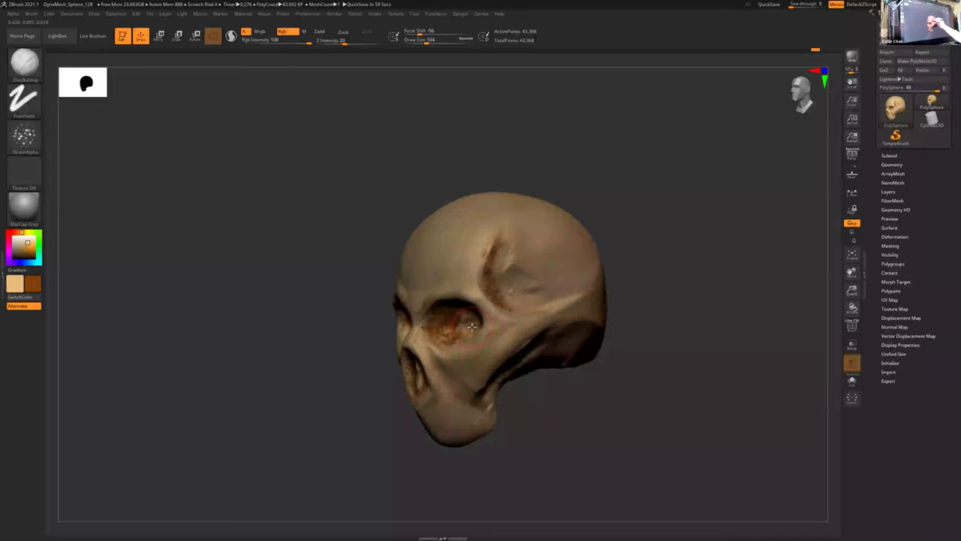
{"action": "left_click_drag", "start_coordinate": [501, 234], "coordinate": [486, 268]}
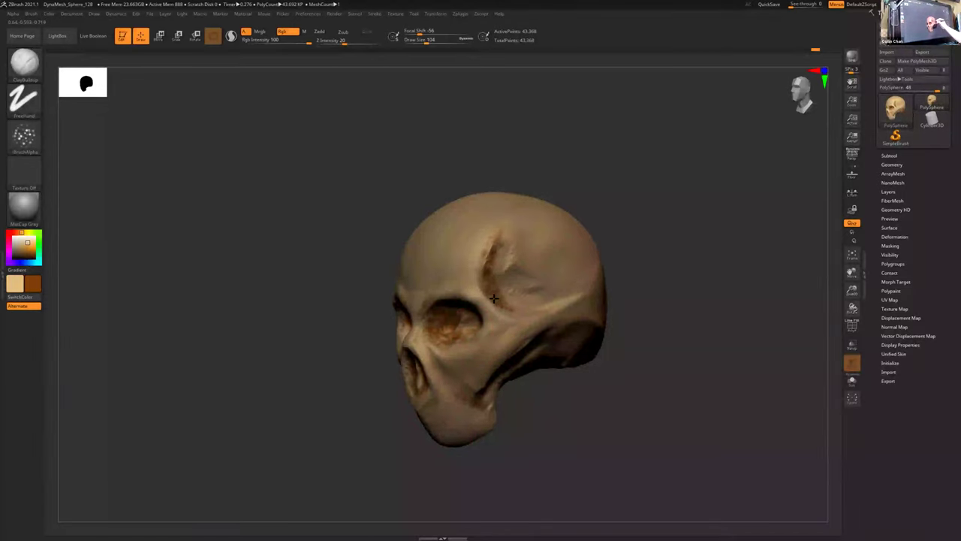
{"action": "mouse_move", "coordinate": [661, 375]}
{"action": "left_mouse_down"}
{"action": "mouse_move", "coordinate": [571, 383]}
{"action": "mouse_move", "coordinate": [631, 350]}
{"action": "mouse_move", "coordinate": [620, 344]}
{"action": "mouse_move", "coordinate": [635, 337]}
{"action": "left_mouse_up"}
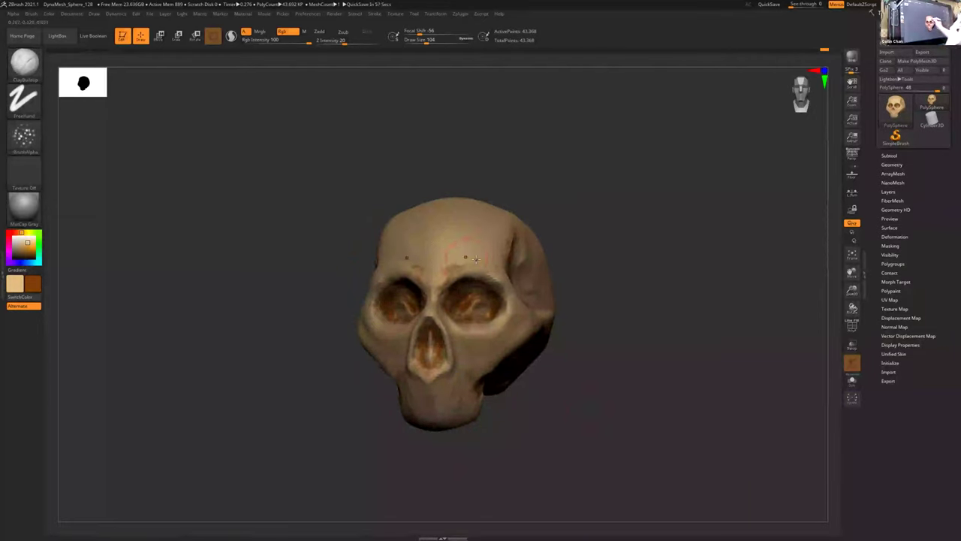
- Brush orange-brown onto the cheek beside the nasal cavity and into the hollow between the cheekbone and upper jaw
{"action": "right_click_drag", "start_coordinate": [497, 289], "coordinate": [449, 342]}
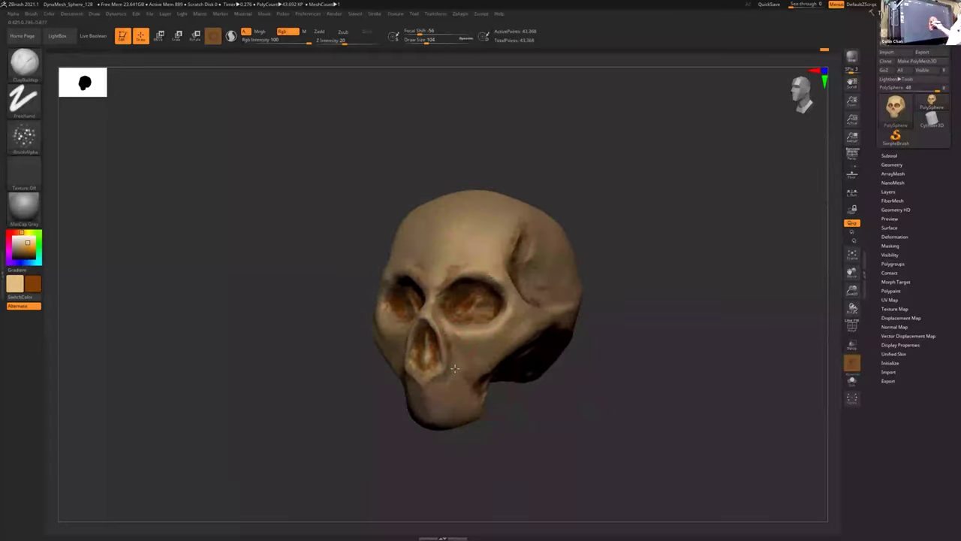
{"action": "right_click_drag", "start_coordinate": [491, 398], "coordinate": [454, 357]}
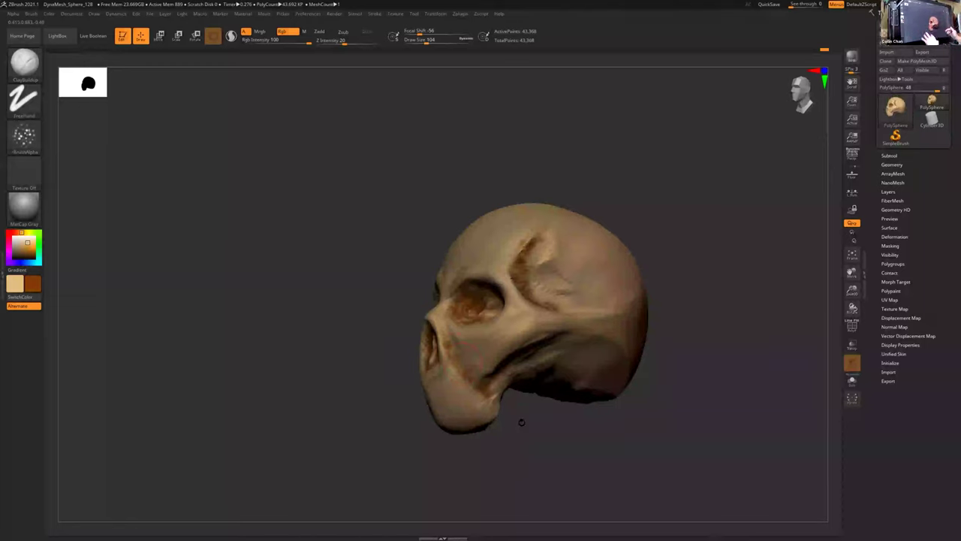
{"action": "left_click_drag", "start_coordinate": [654, 392], "coordinate": [662, 412]}
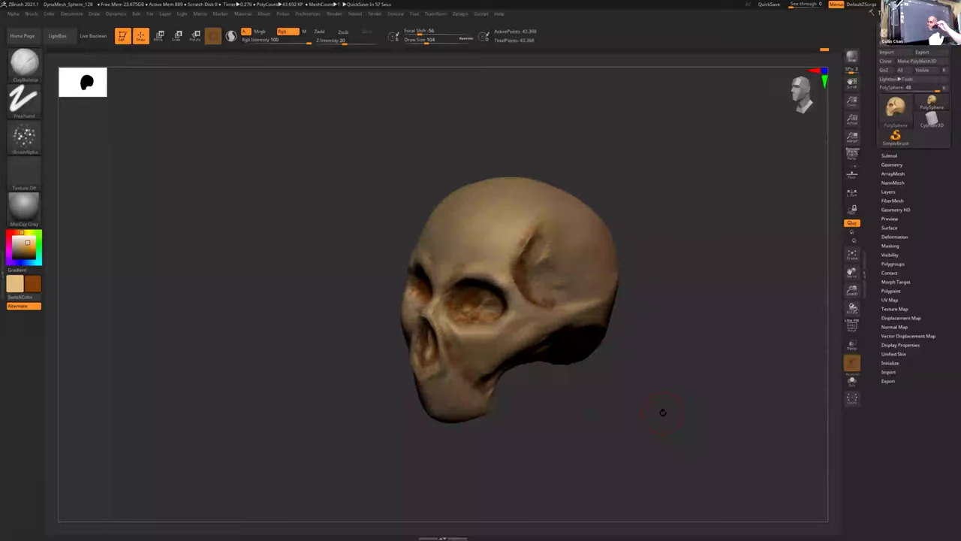
{"action": "right_click_drag", "start_coordinate": [532, 313], "coordinate": [533, 313]}
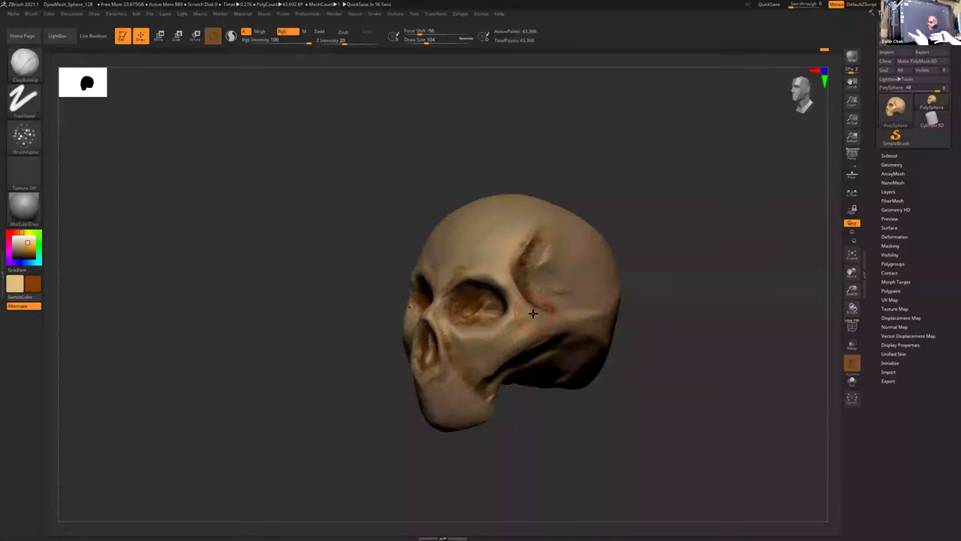
{"action": "right_click_drag", "start_coordinate": [570, 323], "coordinate": [616, 327]}
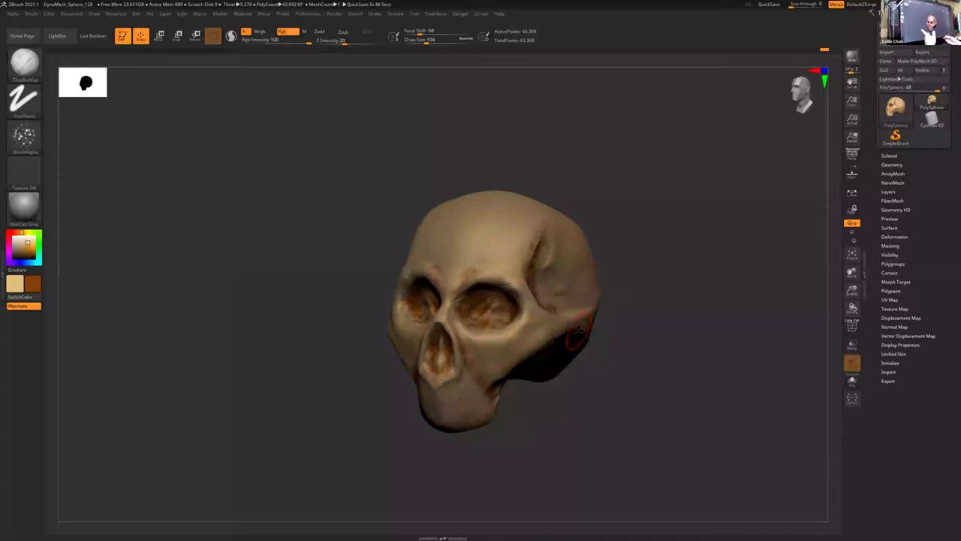
- Brush orange-brown across the brow above the nasal bridge, between the two eye sockets
{"action": "mouse_move", "coordinate": [436, 271]}
{"action": "left_mouse_down"}
{"action": "mouse_move", "coordinate": [477, 279]}
{"action": "mouse_move", "coordinate": [493, 271]}
{"action": "left_mouse_up"}
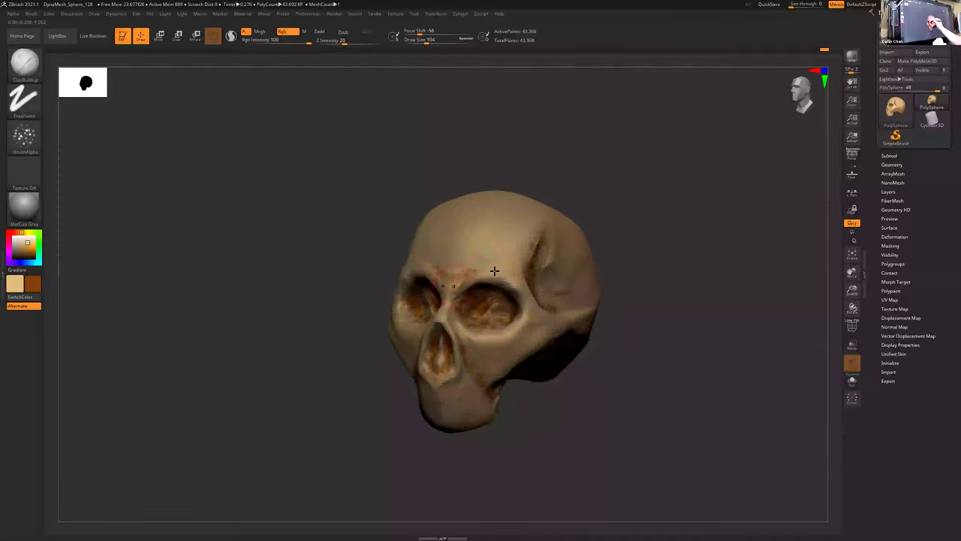
{"action": "left_click_drag", "start_coordinate": [581, 365], "coordinate": [591, 363]}
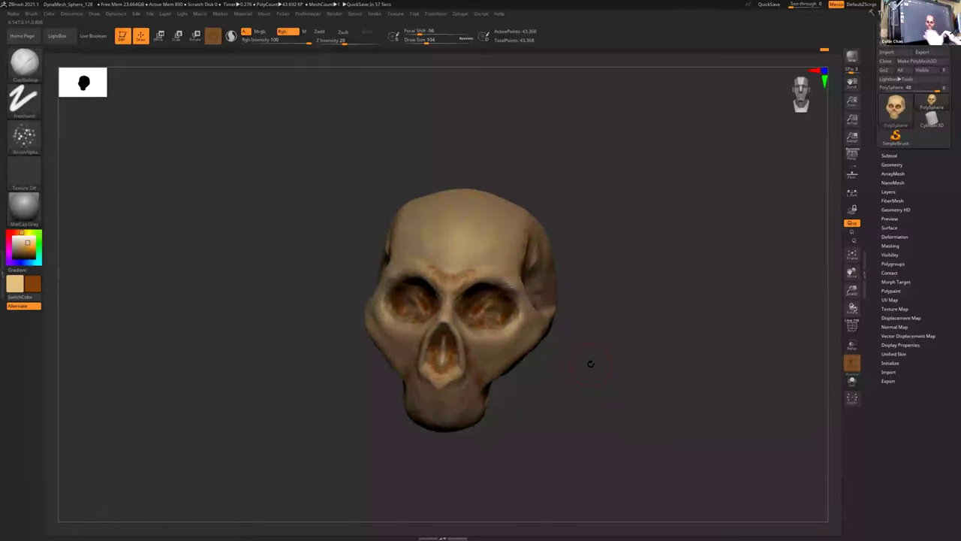
{"action": "left_click_drag", "start_coordinate": [559, 378], "coordinate": [466, 337]}
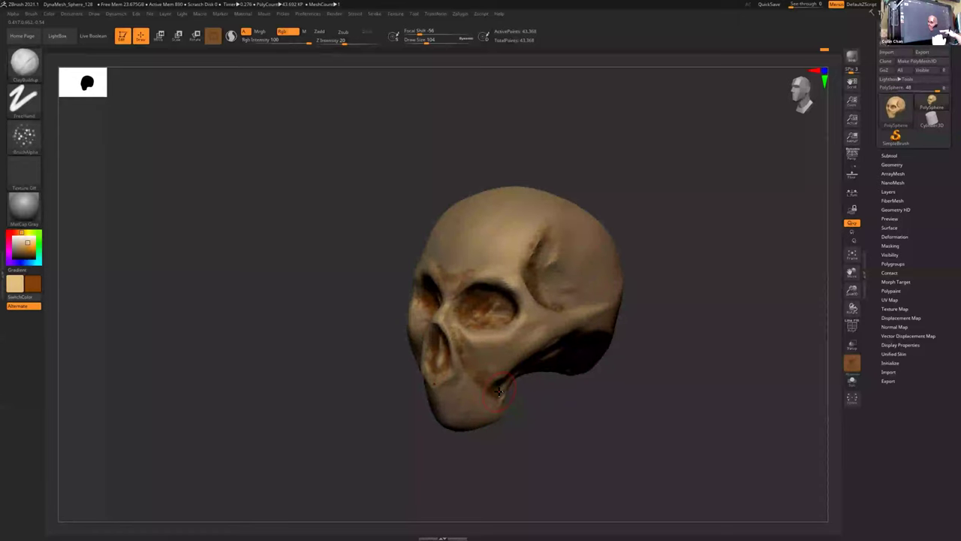
{"action": "left_click_drag", "start_coordinate": [647, 393], "coordinate": [620, 390]}
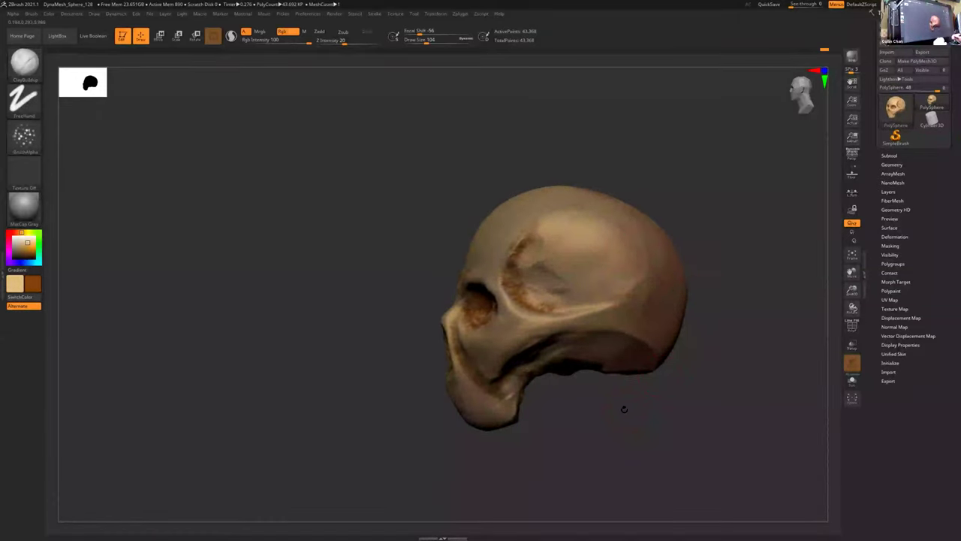
- Paint a curved orange-brown band across the ridge on the back of the skull
{"action": "mouse_move", "coordinate": [684, 353]}
{"action": "left_mouse_down"}
{"action": "mouse_move", "coordinate": [637, 369]}
{"action": "mouse_move", "coordinate": [670, 366]}
{"action": "left_mouse_up"}
{"action": "mouse_move", "coordinate": [439, 306]}
{"action": "left_mouse_down"}
{"action": "mouse_move", "coordinate": [492, 286]}
{"action": "mouse_move", "coordinate": [538, 290]}
{"action": "left_mouse_up"}
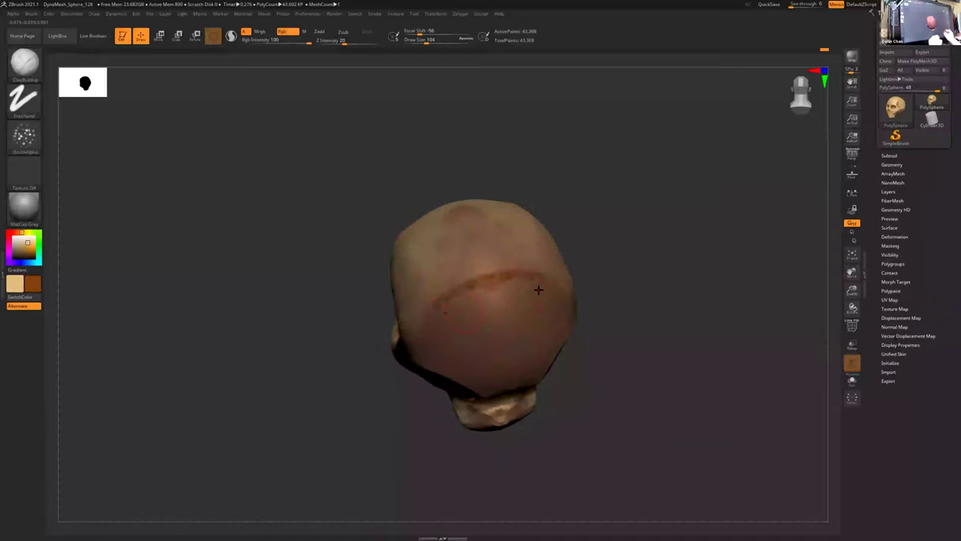
{"action": "mouse_move", "coordinate": [476, 287]}
{"action": "left_mouse_down"}
{"action": "mouse_move", "coordinate": [494, 278]}
{"action": "mouse_move", "coordinate": [544, 292]}
{"action": "left_mouse_up"}
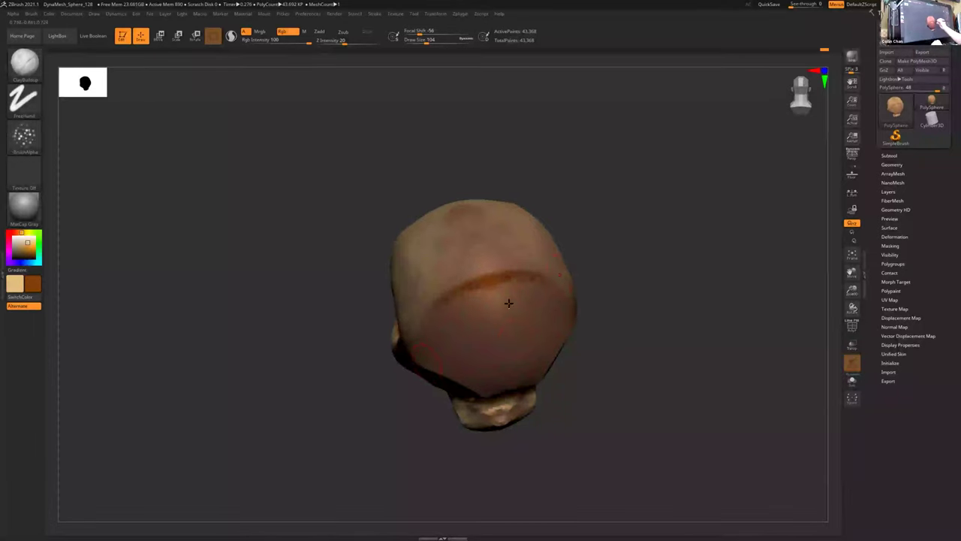
{"action": "mouse_move", "coordinate": [445, 288]}
{"action": "left_mouse_down"}
{"action": "mouse_move", "coordinate": [522, 268]}
{"action": "mouse_move", "coordinate": [471, 273]}
{"action": "left_mouse_up"}
{"action": "right_click_drag", "start_coordinate": [562, 325], "coordinate": [540, 362]}
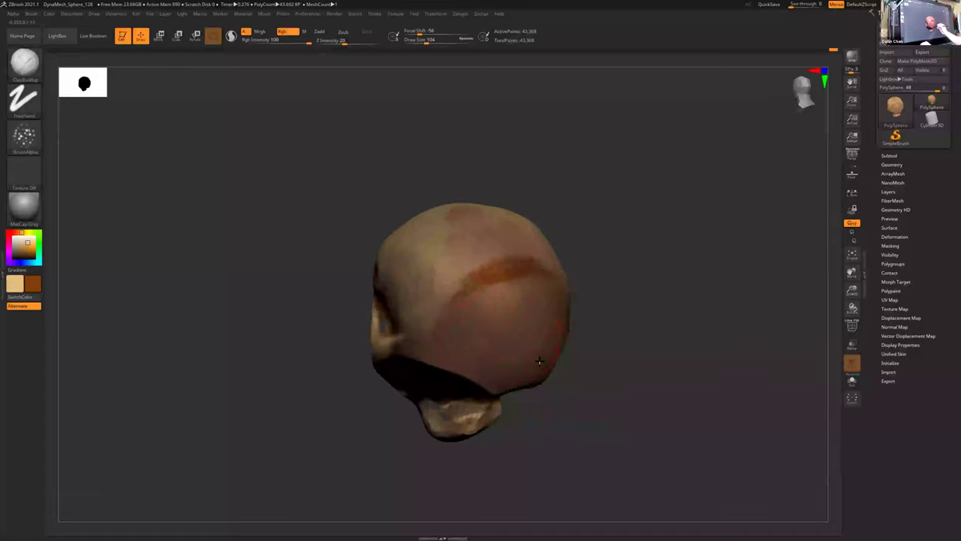
- Switch to the pale bone color, set the draw size to 217, and paint over the orange-brown band on the back of the skull
{"action": "key", "text": "v"}
{"action": "mouse_move", "coordinate": [487, 274]}
{"action": "left_mouse_down"}
{"action": "mouse_move", "coordinate": [470, 283]}
{"action": "mouse_move", "coordinate": [531, 262]}
{"action": "left_mouse_up"}
{"action": "key", "text": "s"}
{"action": "left_click_drag", "start_coordinate": [526, 345], "coordinate": [535, 346]}
{"action": "mouse_move", "coordinate": [471, 306]}
{"action": "left_mouse_down"}
{"action": "mouse_move", "coordinate": [460, 355]}
{"action": "mouse_move", "coordinate": [434, 326]}
{"action": "mouse_move", "coordinate": [523, 363]}
{"action": "mouse_move", "coordinate": [489, 369]}
{"action": "mouse_move", "coordinate": [535, 324]}
{"action": "mouse_move", "coordinate": [518, 259]}
{"action": "mouse_move", "coordinate": [468, 275]}
{"action": "mouse_move", "coordinate": [488, 240]}
{"action": "mouse_move", "coordinate": [441, 225]}
{"action": "mouse_move", "coordinate": [453, 215]}
{"action": "left_mouse_up"}
- Brush the pale bone tone lightly over the temple hollow, eye sockets and cheek to soften the orange-brown stains
{"action": "mouse_move", "coordinate": [542, 264]}
{"action": "right_mouse_down"}
{"action": "mouse_move", "coordinate": [553, 258]}
{"action": "mouse_move", "coordinate": [504, 335]}
{"action": "right_mouse_up"}
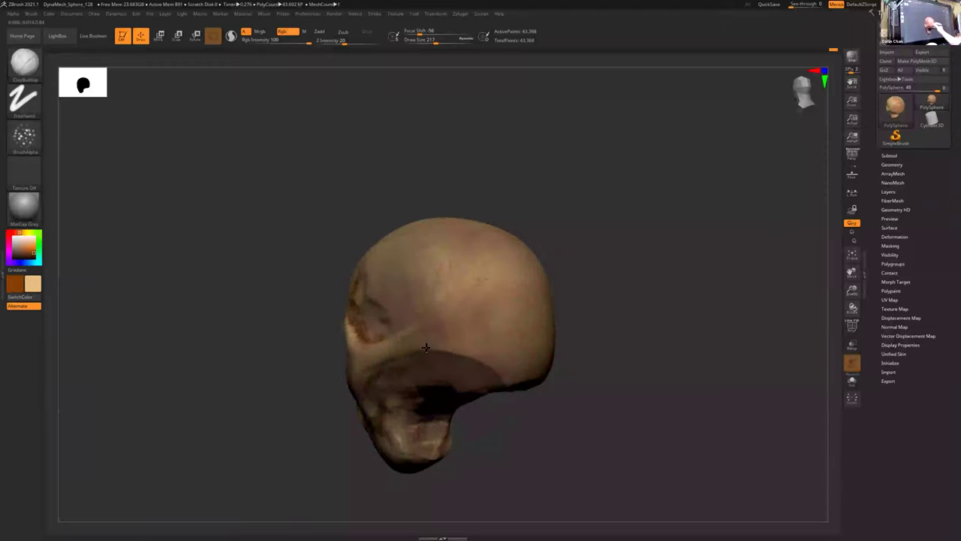
{"action": "right_click_drag", "start_coordinate": [414, 345], "coordinate": [356, 268]}
{"action": "right_click_drag", "start_coordinate": [401, 321], "coordinate": [416, 288]}
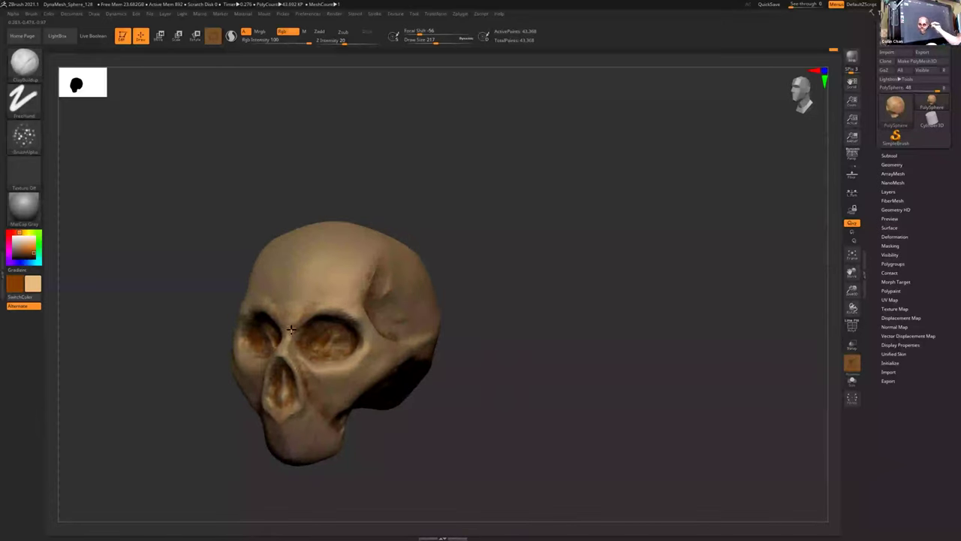
{"action": "right_click_drag", "start_coordinate": [291, 329], "coordinate": [345, 296]}
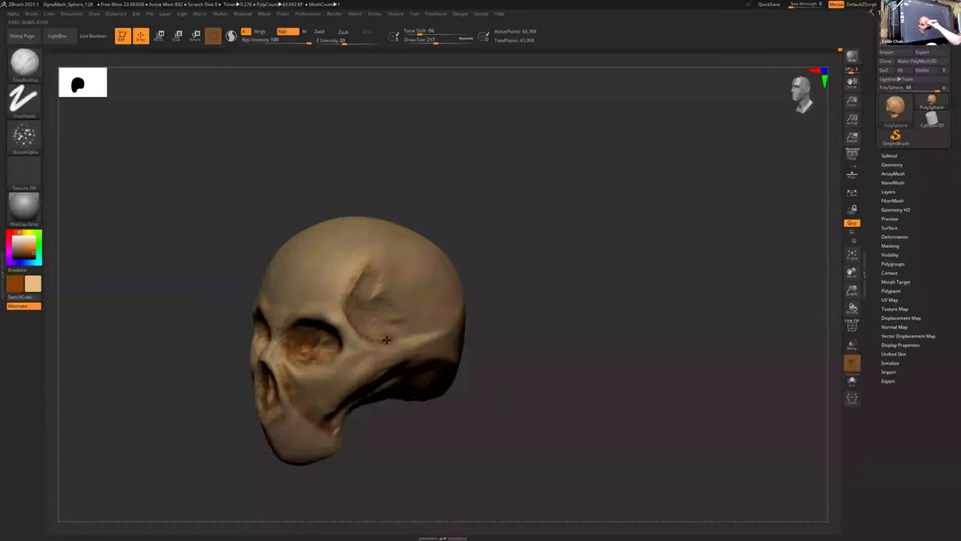
{"action": "right_click_drag", "start_coordinate": [365, 378], "coordinate": [306, 416]}
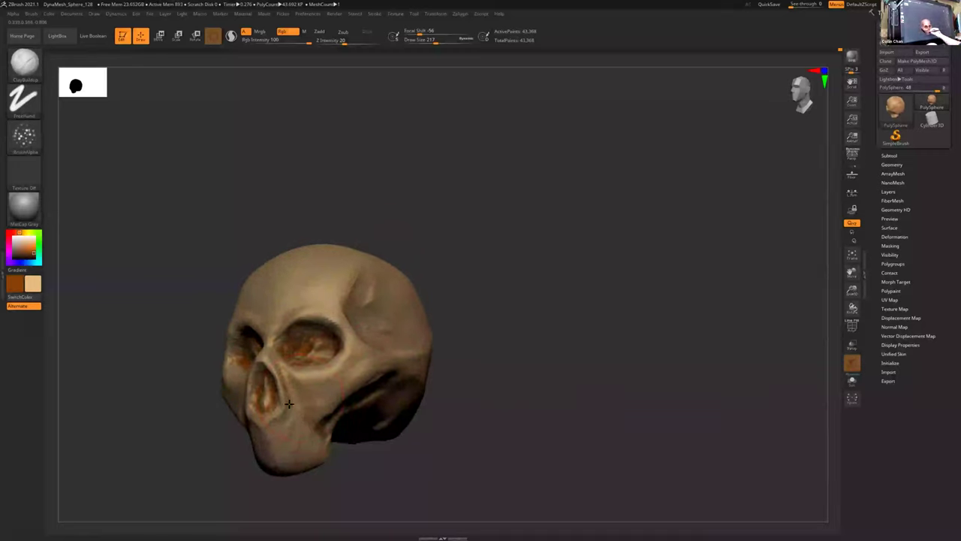
{"action": "right_click_drag", "start_coordinate": [289, 404], "coordinate": [356, 379]}
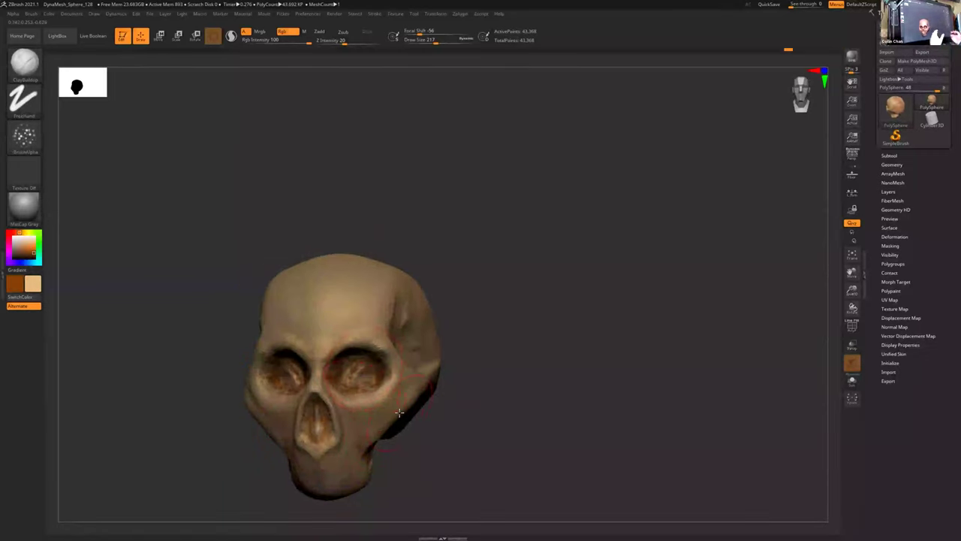
- Examine the blended bone tones on the skull from the front and both three-quarter sides
{"action": "right_click_drag", "start_coordinate": [495, 343], "coordinate": [524, 339]}
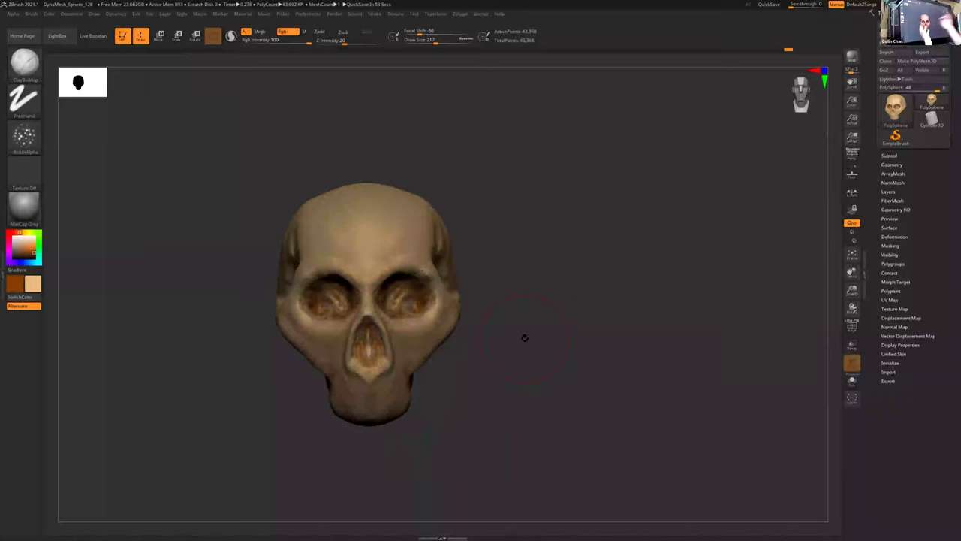
{"action": "mouse_move", "coordinate": [454, 361]}
{"action": "left_mouse_down"}
{"action": "mouse_move", "coordinate": [459, 350]}
{"action": "mouse_move", "coordinate": [453, 358]}
{"action": "left_mouse_up"}
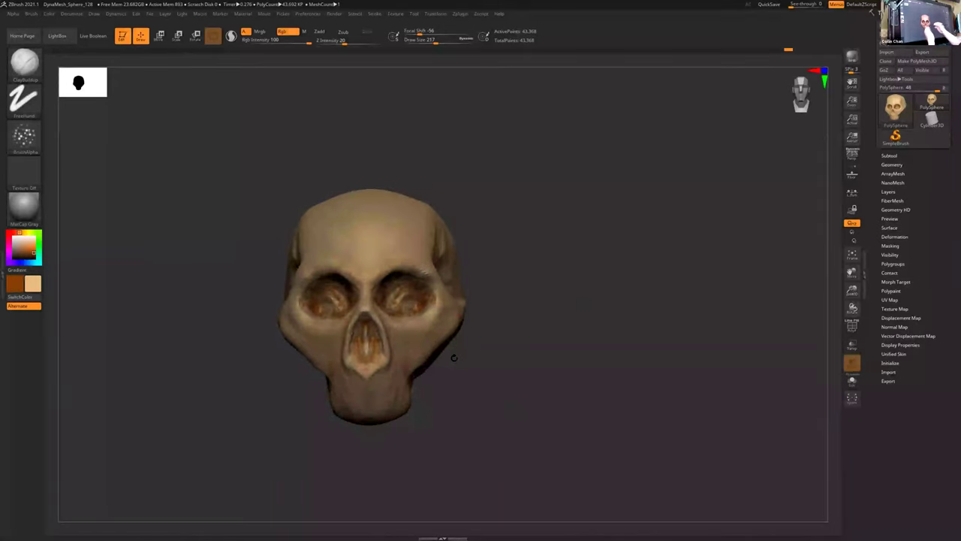
{"action": "left_click_drag", "start_coordinate": [525, 369], "coordinate": [505, 395]}
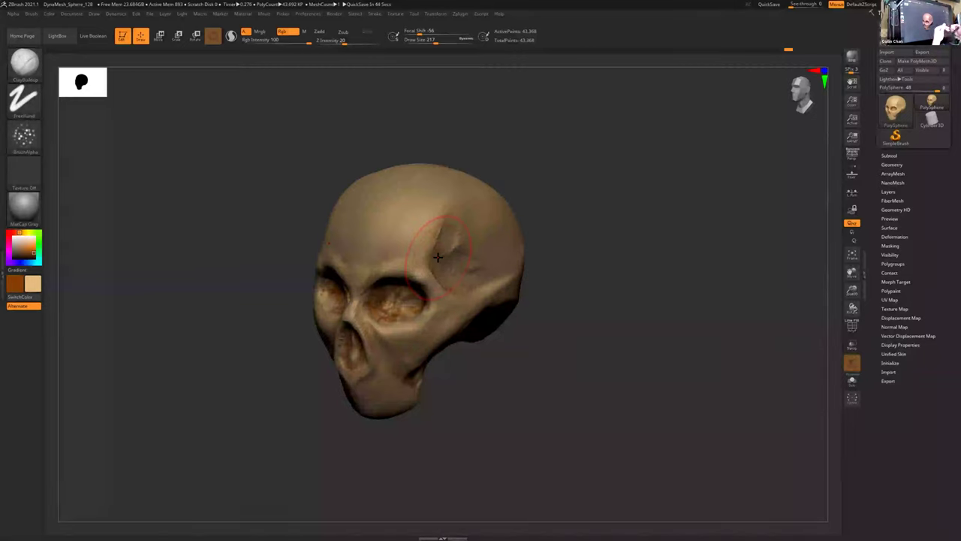
{"action": "left_click_drag", "start_coordinate": [526, 354], "coordinate": [508, 356]}
{"action": "left_click_drag", "start_coordinate": [558, 386], "coordinate": [595, 388]}
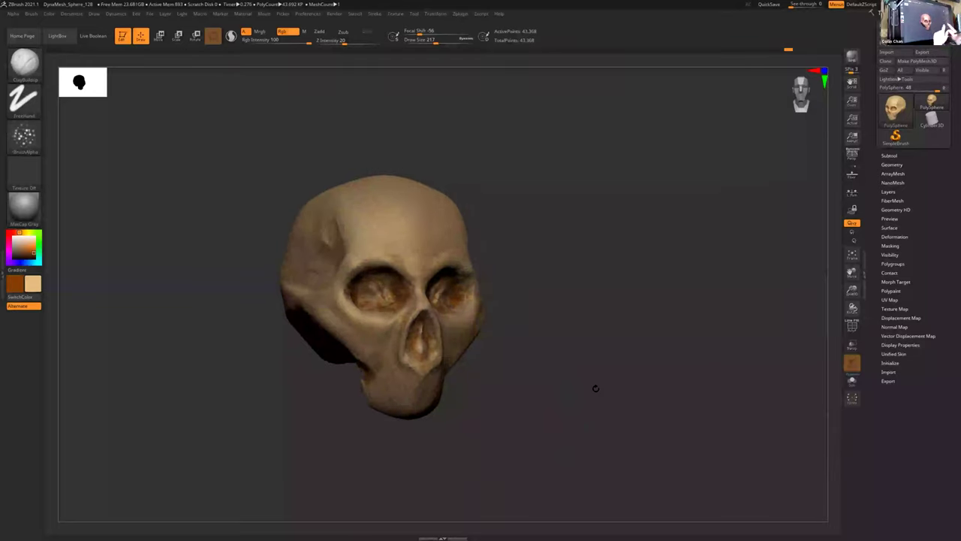
{"action": "left_click_drag", "start_coordinate": [528, 373], "coordinate": [515, 375]}
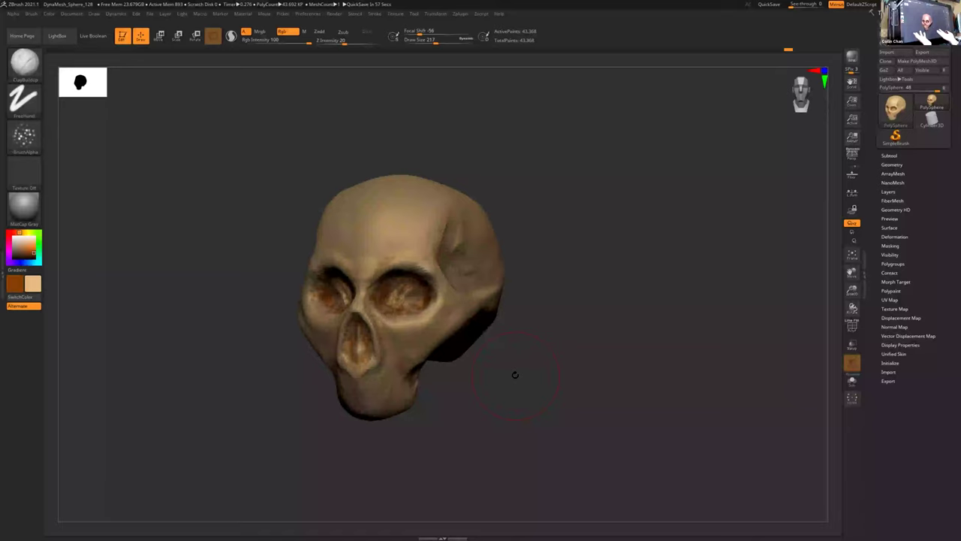
{"action": "left_click_drag", "start_coordinate": [483, 385], "coordinate": [498, 382]}
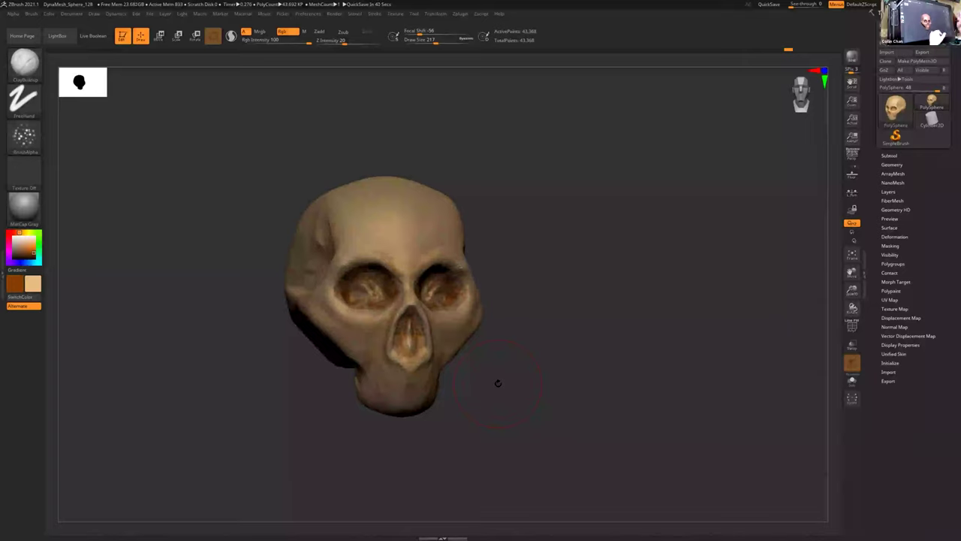
{"action": "left_click_drag", "start_coordinate": [515, 386], "coordinate": [496, 379]}
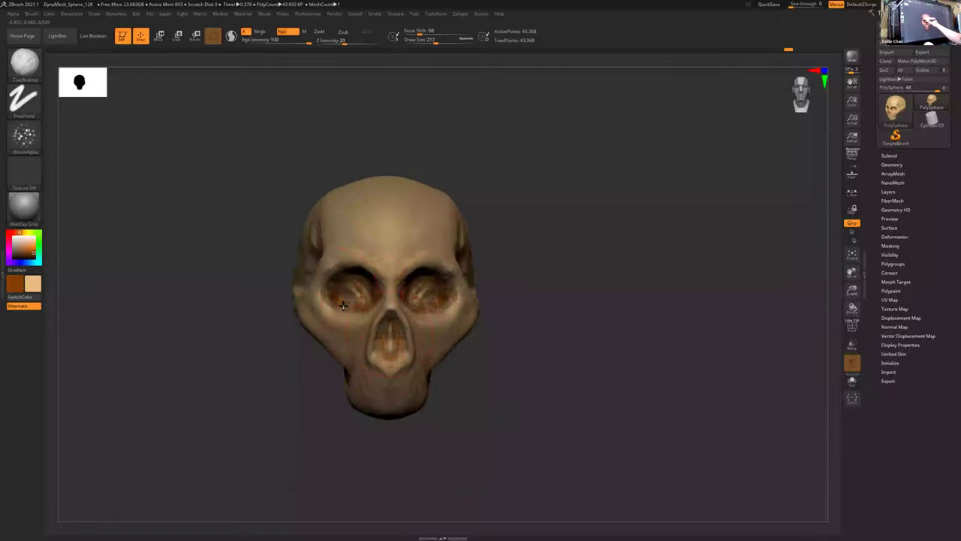
- Brush more pale bone tone over both eye sockets and the area around the nasal cavity to mute the orange-brown
{"action": "mouse_move", "coordinate": [343, 305]}
{"action": "left_mouse_down"}
{"action": "mouse_move", "coordinate": [365, 304]}
{"action": "mouse_move", "coordinate": [345, 281]}
{"action": "mouse_move", "coordinate": [381, 276]}
{"action": "left_mouse_up"}
{"action": "mouse_move", "coordinate": [452, 318]}
{"action": "right_mouse_down"}
{"action": "mouse_move", "coordinate": [410, 309]}
{"action": "mouse_move", "coordinate": [416, 293]}
{"action": "right_mouse_up"}
{"action": "mouse_move", "coordinate": [447, 325]}
{"action": "right_mouse_down"}
{"action": "mouse_move", "coordinate": [425, 312]}
{"action": "mouse_move", "coordinate": [449, 314]}
{"action": "mouse_move", "coordinate": [420, 278]}
{"action": "mouse_move", "coordinate": [439, 270]}
{"action": "mouse_move", "coordinate": [432, 249]}
{"action": "mouse_move", "coordinate": [447, 257]}
{"action": "mouse_move", "coordinate": [403, 326]}
{"action": "right_mouse_up"}
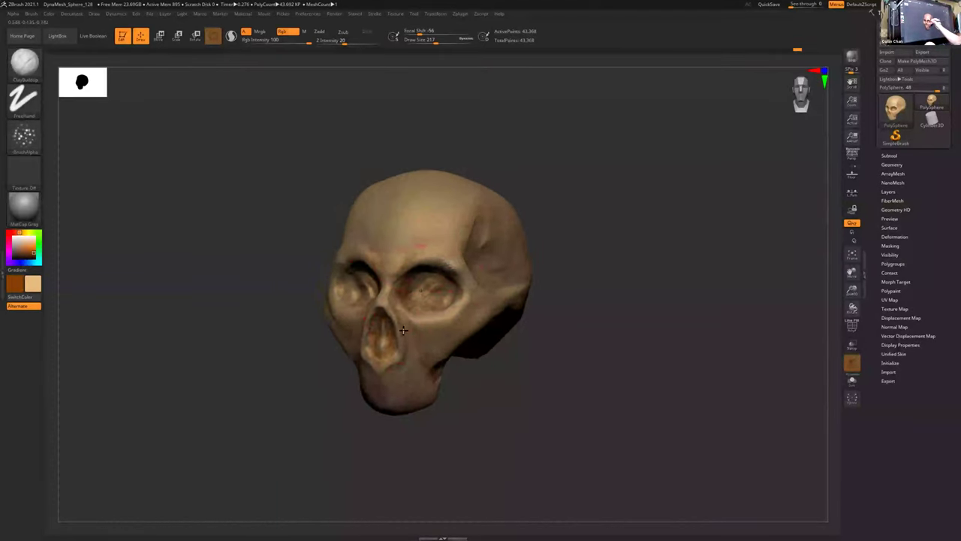
{"action": "right_click_drag", "start_coordinate": [449, 363], "coordinate": [481, 335]}
{"action": "mouse_move", "coordinate": [420, 366]}
{"action": "right_mouse_down"}
{"action": "mouse_move", "coordinate": [416, 378]}
{"action": "mouse_move", "coordinate": [429, 383]}
{"action": "mouse_move", "coordinate": [360, 349]}
{"action": "mouse_move", "coordinate": [350, 362]}
{"action": "mouse_move", "coordinate": [371, 380]}
{"action": "mouse_move", "coordinate": [453, 375]}
{"action": "right_mouse_up"}
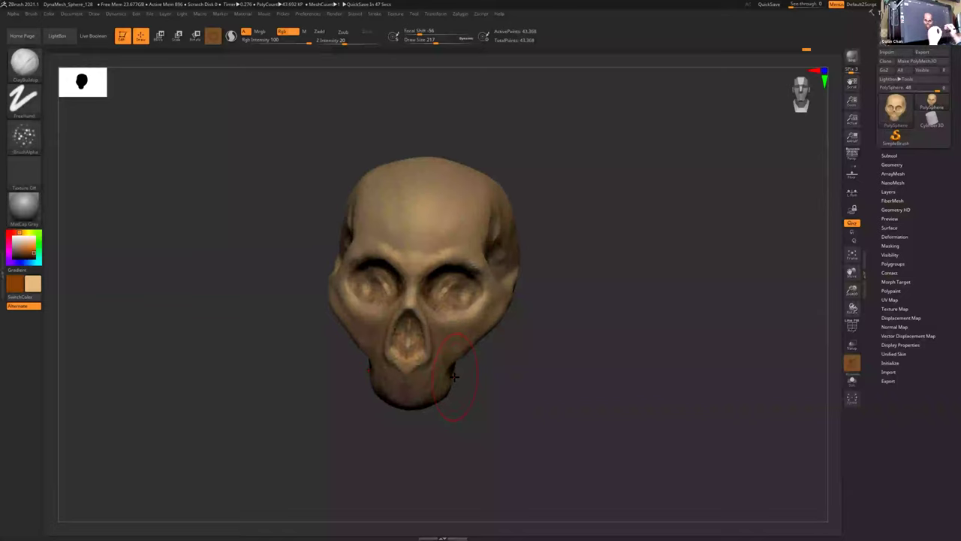
- Inspect the softened coloring across the cranium, face and temple from the side, three-quarter and front
{"action": "right_click_drag", "start_coordinate": [494, 316], "coordinate": [542, 205]}
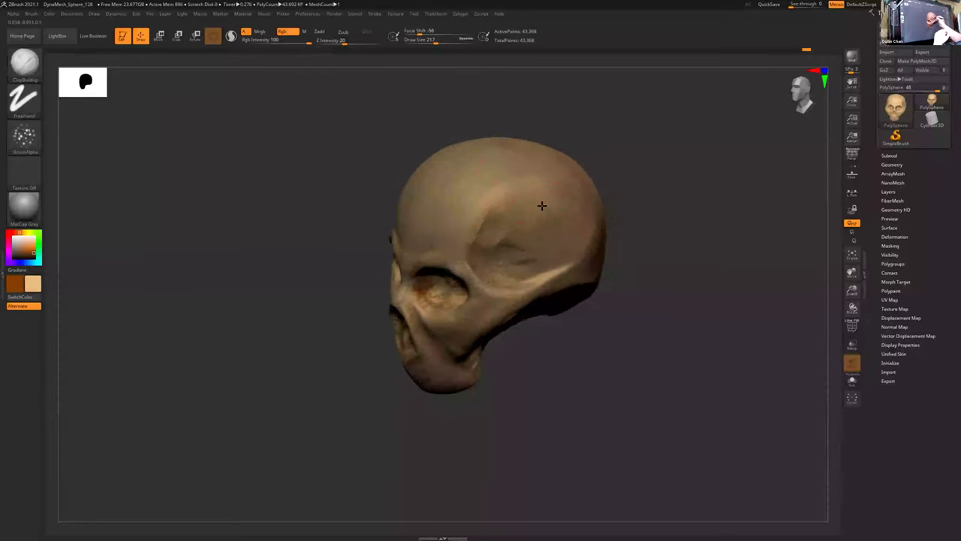
{"action": "mouse_move", "coordinate": [576, 238]}
{"action": "right_mouse_down"}
{"action": "mouse_move", "coordinate": [585, 204]}
{"action": "mouse_move", "coordinate": [584, 228]}
{"action": "right_mouse_up"}
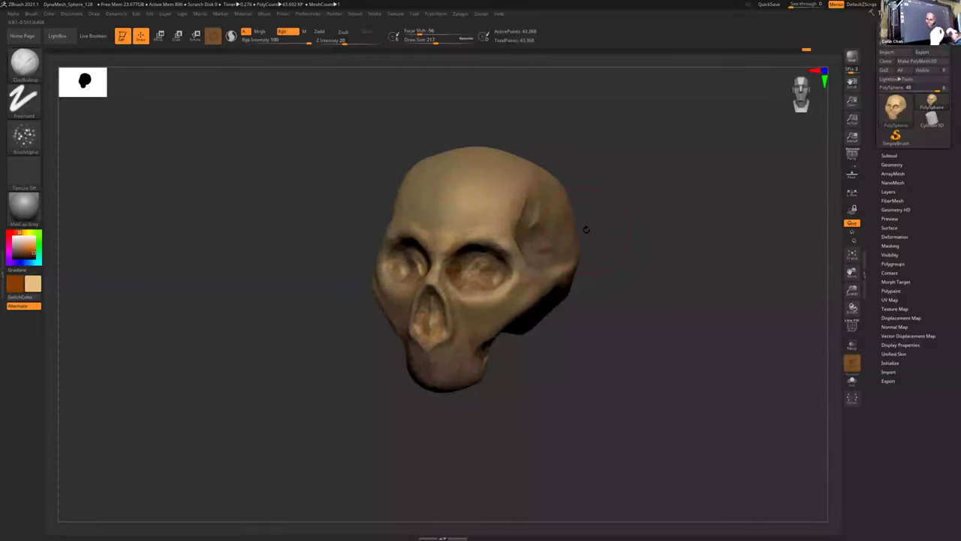
{"action": "right_click_drag", "start_coordinate": [491, 313], "coordinate": [489, 304]}
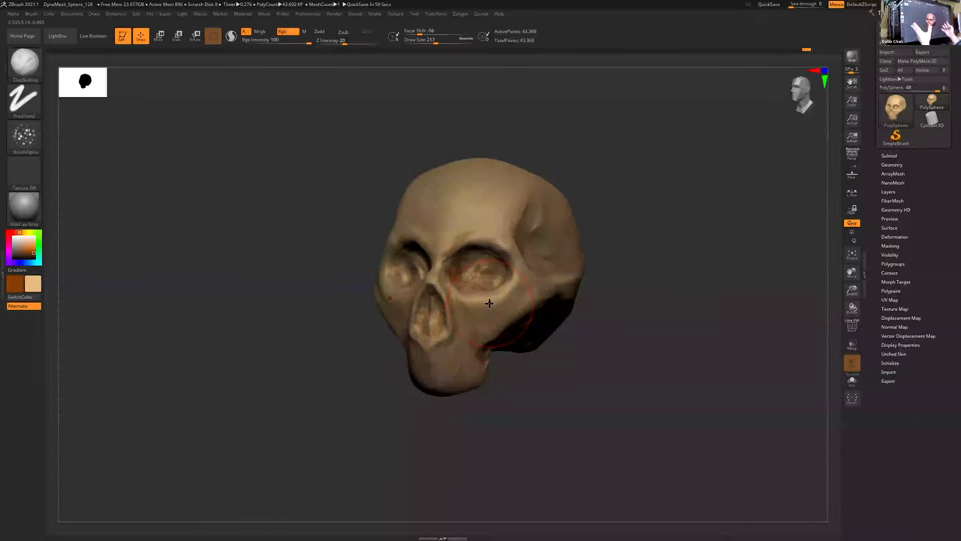
{"action": "mouse_move", "coordinate": [523, 363]}
{"action": "right_mouse_down"}
{"action": "mouse_move", "coordinate": [511, 356]}
{"action": "mouse_move", "coordinate": [518, 360]}
{"action": "right_mouse_up"}
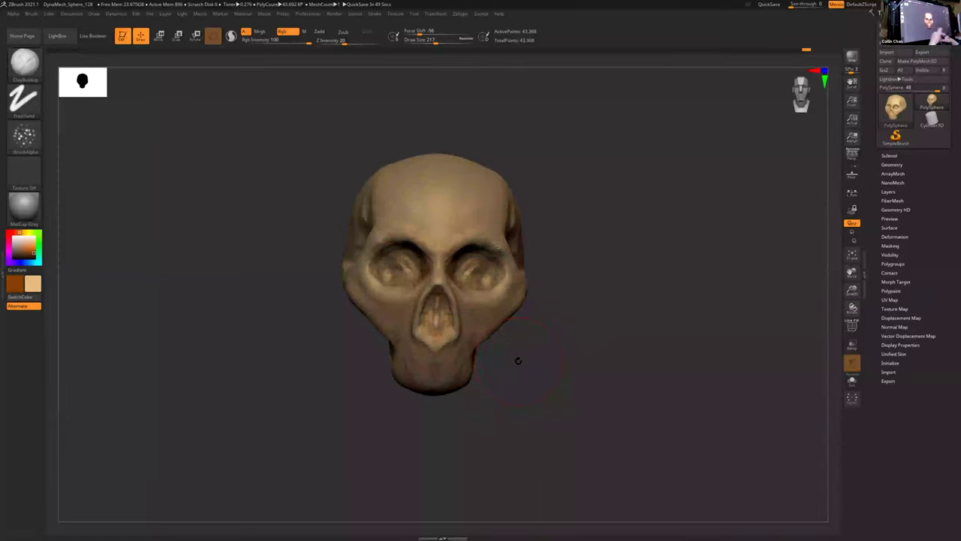
{"action": "left_click_drag", "start_coordinate": [515, 358], "coordinate": [520, 342]}
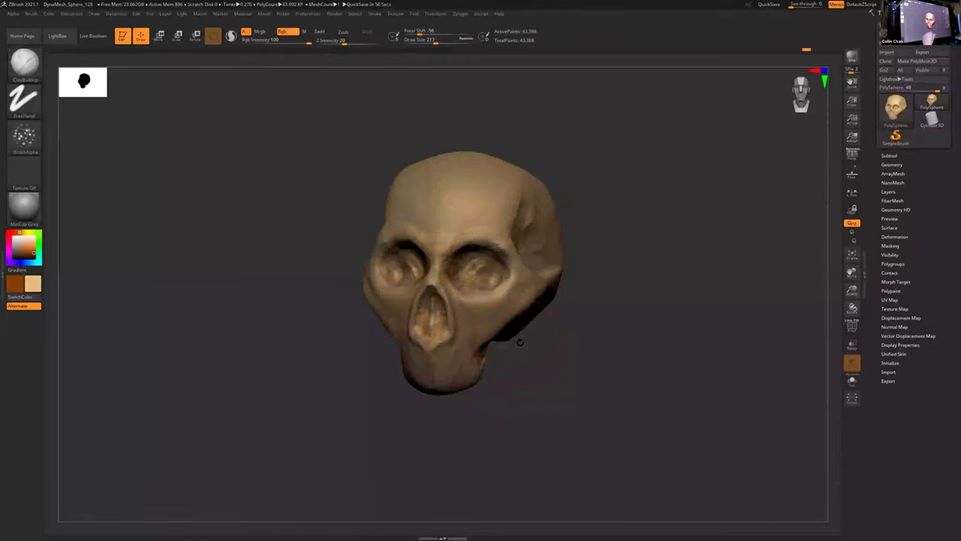
{"action": "left_click_drag", "start_coordinate": [575, 338], "coordinate": [577, 330]}
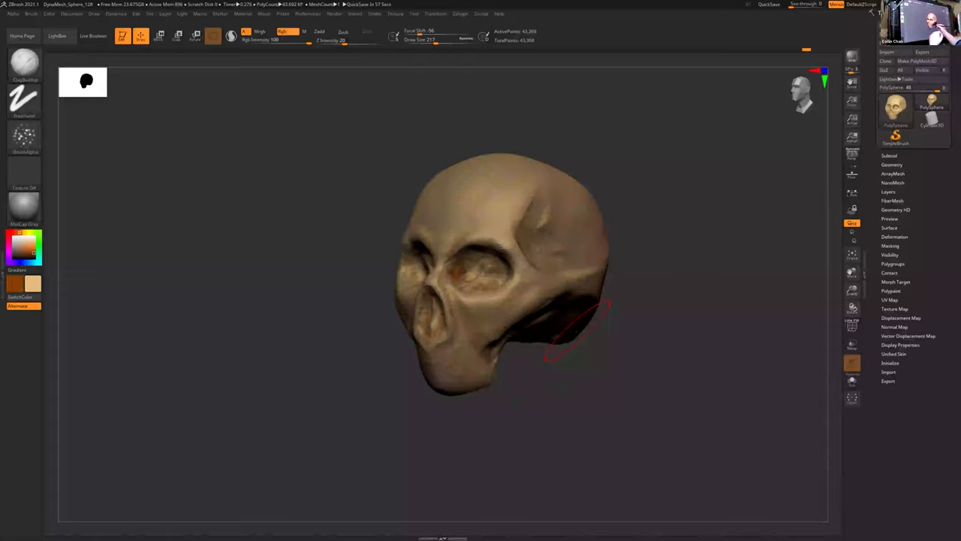
{"action": "left_click_drag", "start_coordinate": [533, 365], "coordinate": [522, 364]}
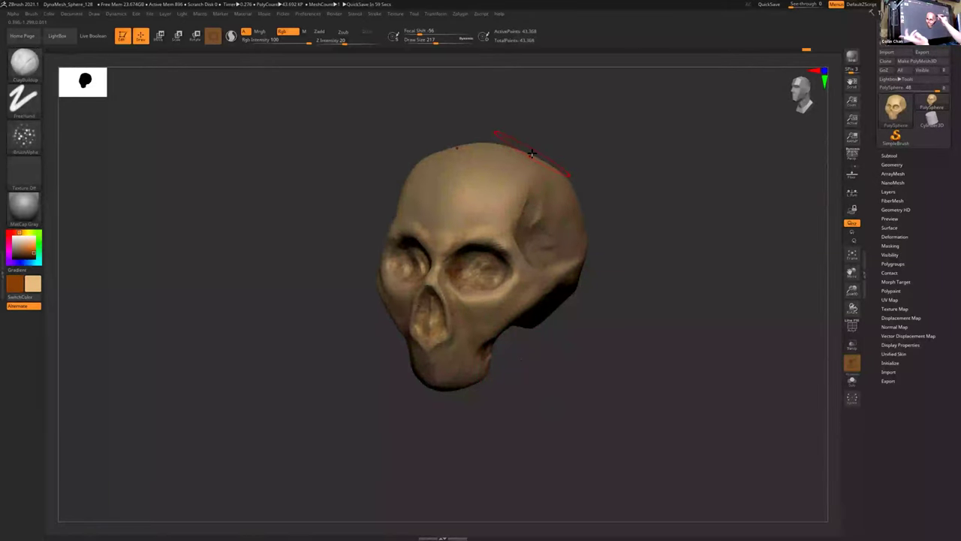
- Examine the eye sockets, nasal cavity and underside of the cheekbone up close and from several tilted angles
{"action": "mouse_move", "coordinate": [652, 317]}
{"action": "right_mouse_down", "text": "ctrl"}
{"action": "mouse_move", "coordinate": [645, 289]}
{"action": "mouse_move", "coordinate": [644, 347]}
{"action": "mouse_move", "coordinate": [639, 324]}
{"action": "right_mouse_up", "text": "ctrl"}
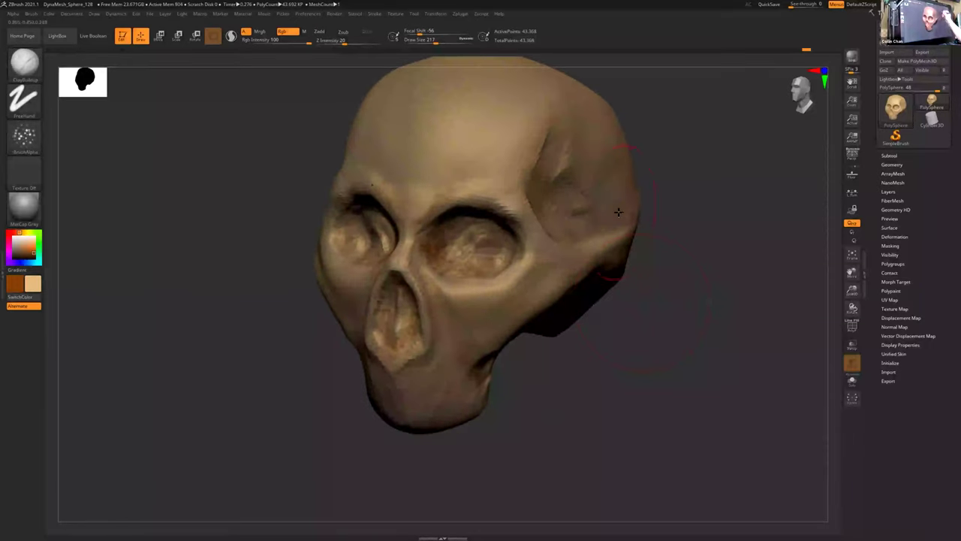
{"action": "right_click_drag", "start_coordinate": [674, 198], "coordinate": [646, 199]}
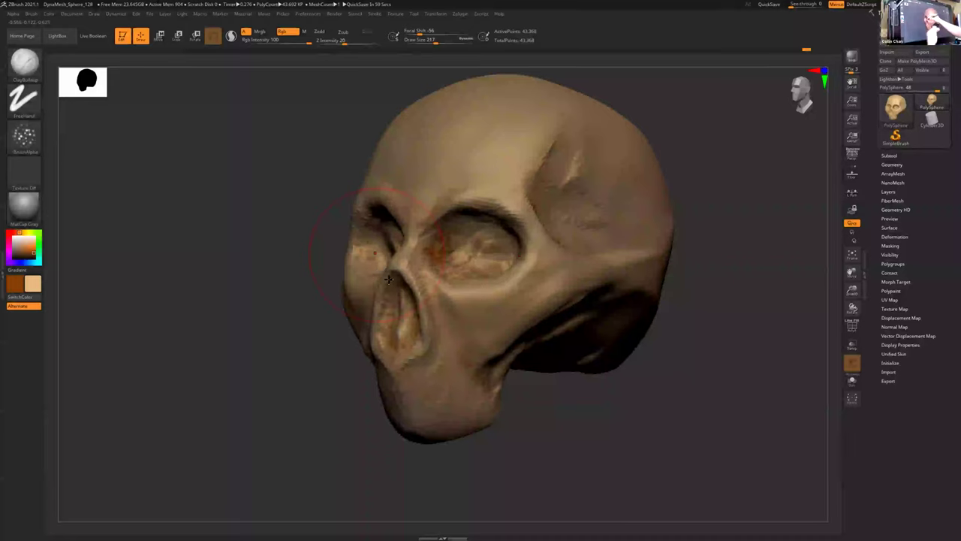
{"action": "mouse_move", "coordinate": [573, 444]}
{"action": "left_mouse_down"}
{"action": "mouse_move", "coordinate": [633, 393]}
{"action": "mouse_move", "coordinate": [622, 391]}
{"action": "mouse_move", "coordinate": [611, 408]}
{"action": "mouse_move", "coordinate": [694, 416]}
{"action": "left_mouse_up"}
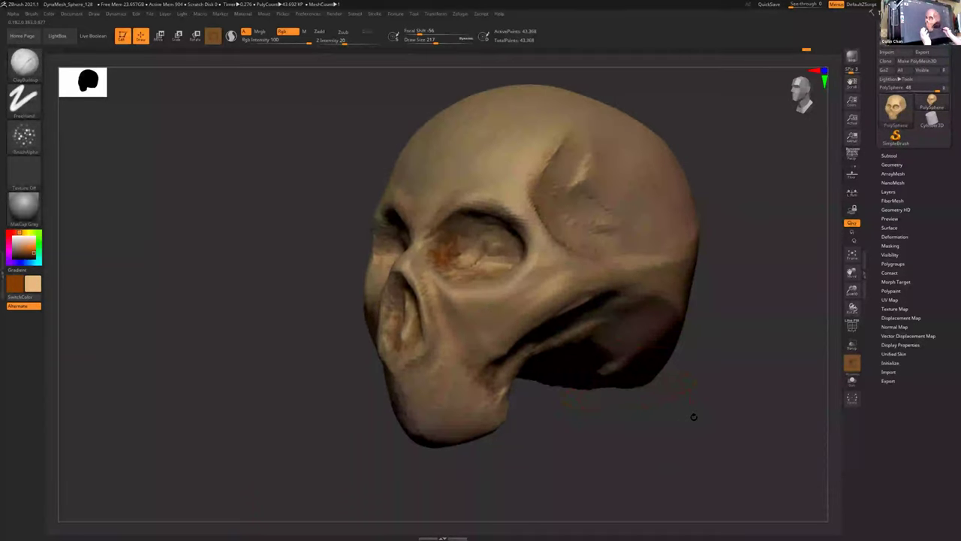
{"action": "key", "text": "ctrl"}
{"action": "right_click_drag", "start_coordinate": [679, 416], "coordinate": [665, 419], "text": "ctrl"}
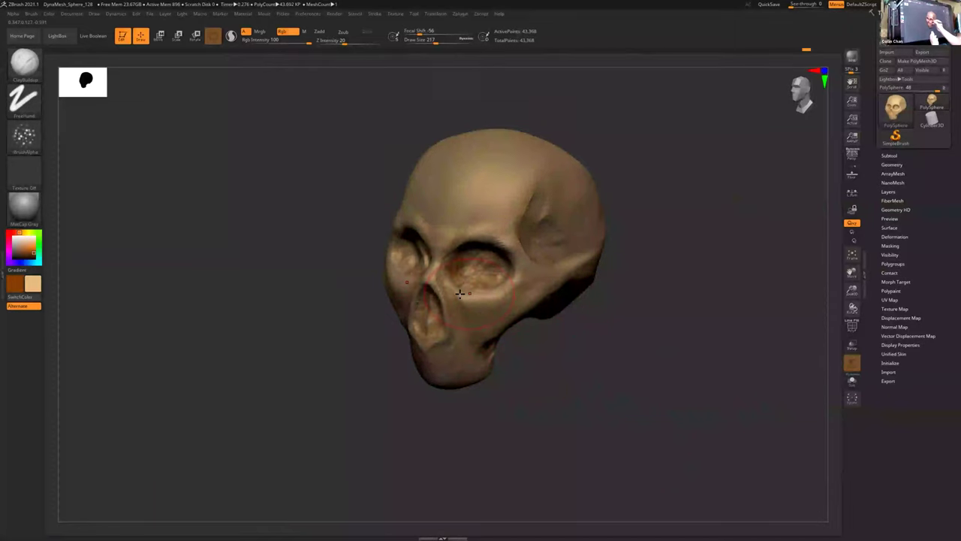
{"action": "right_click_drag", "start_coordinate": [459, 293], "coordinate": [490, 342]}
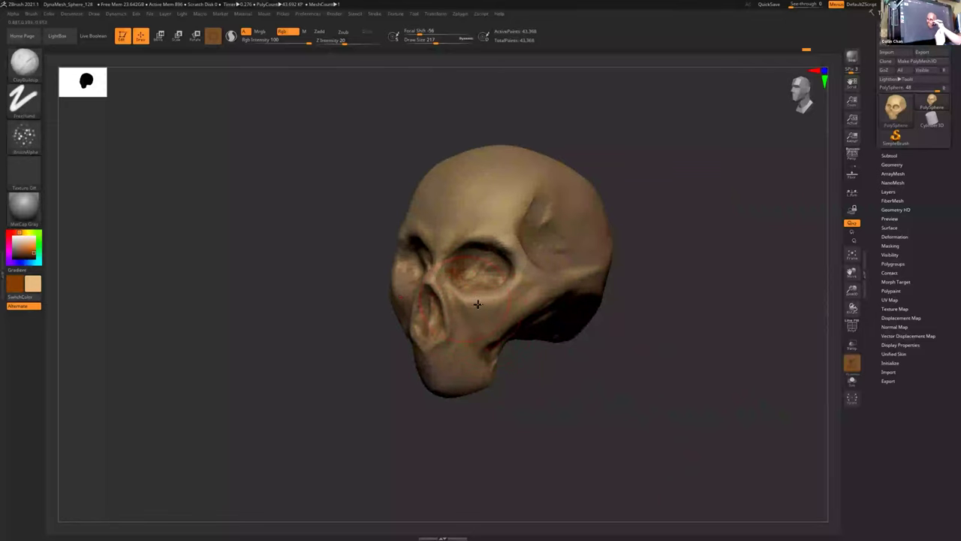
{"action": "mouse_move", "coordinate": [485, 308]}
{"action": "right_mouse_down"}
{"action": "mouse_move", "coordinate": [517, 303]}
{"action": "mouse_move", "coordinate": [488, 322]}
{"action": "right_mouse_up"}
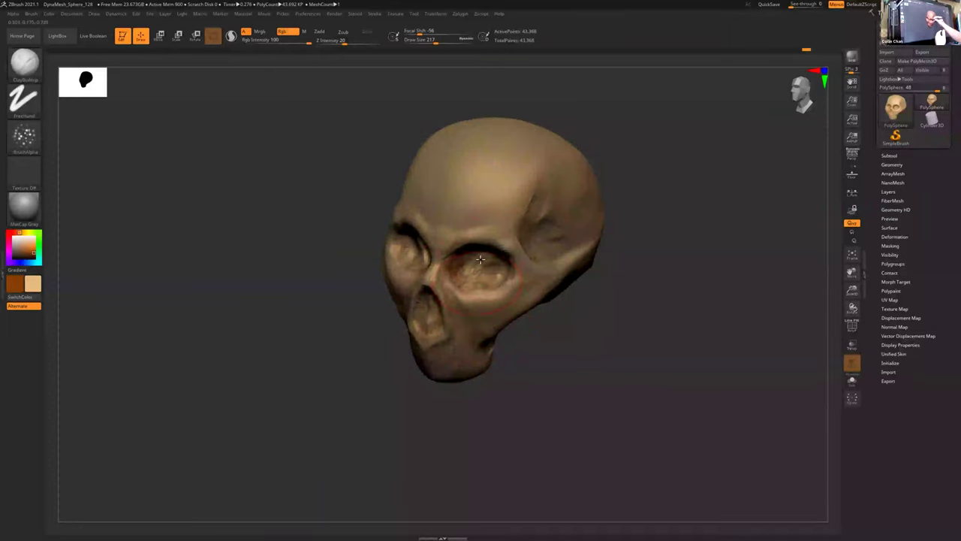
{"action": "right_click_drag", "start_coordinate": [482, 249], "coordinate": [479, 270]}
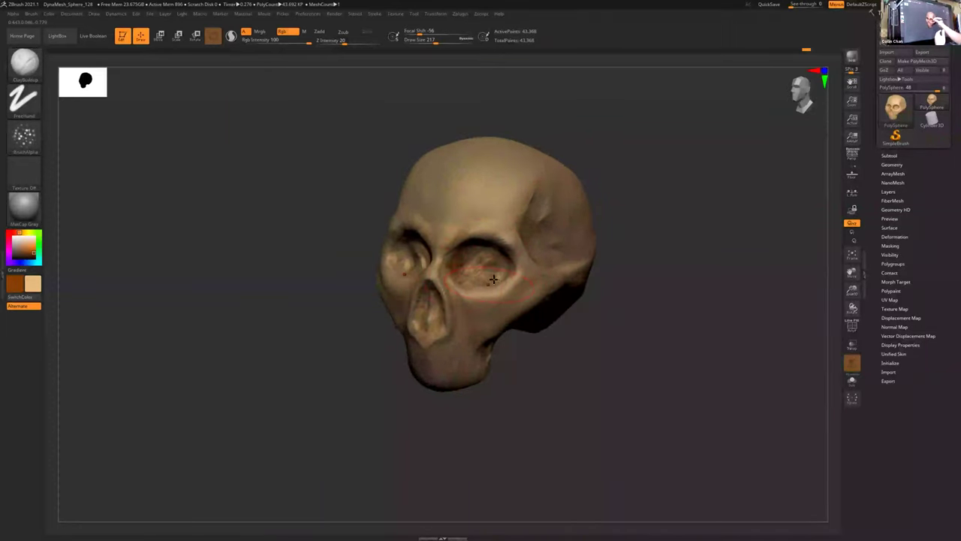
- Examine the muted stains in the eye sockets, temple and cheekbone from three-quarter and side angles
{"action": "mouse_move", "coordinate": [489, 289]}
{"action": "right_mouse_down"}
{"action": "mouse_move", "coordinate": [463, 285]}
{"action": "mouse_move", "coordinate": [484, 274]}
{"action": "right_mouse_up"}
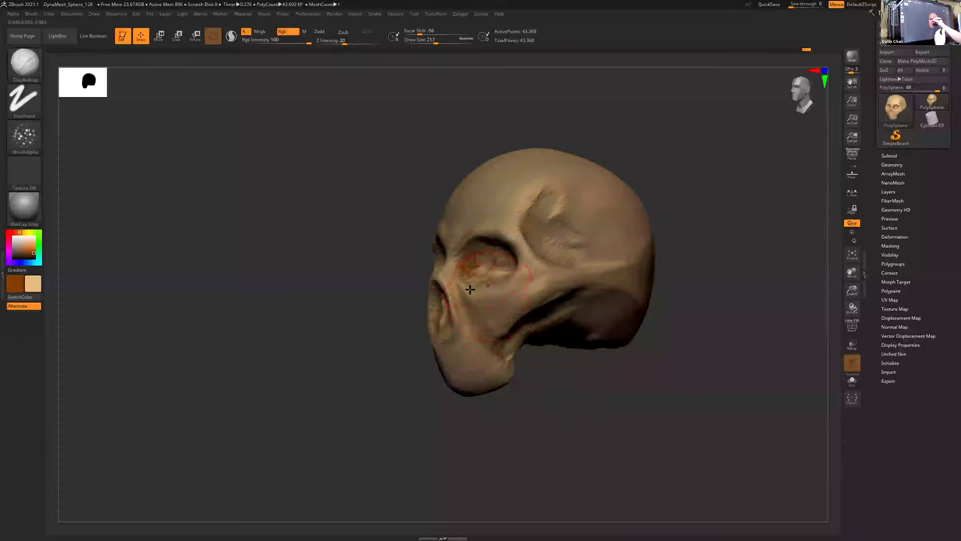
{"action": "right_click_drag", "start_coordinate": [521, 282], "coordinate": [505, 343]}
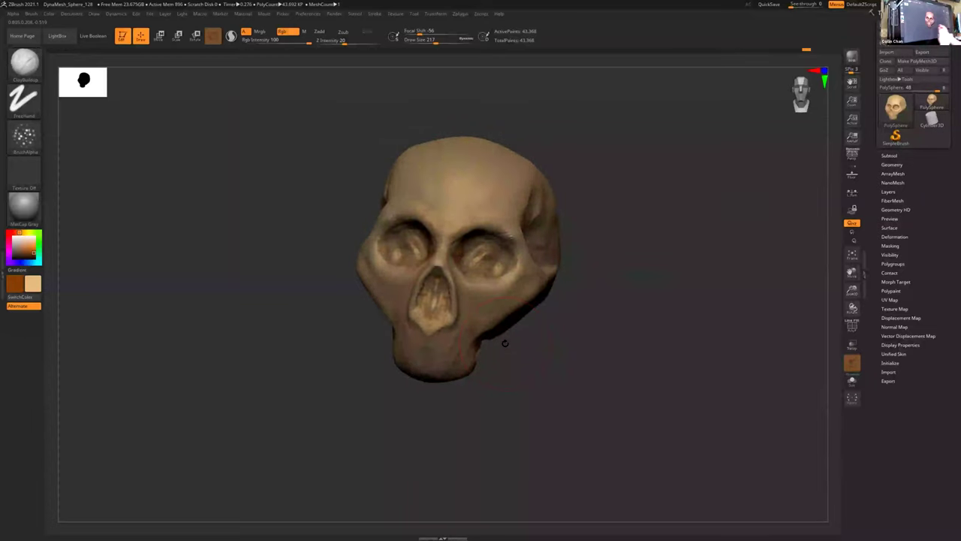
{"action": "right_click_drag", "start_coordinate": [505, 343], "coordinate": [536, 362]}
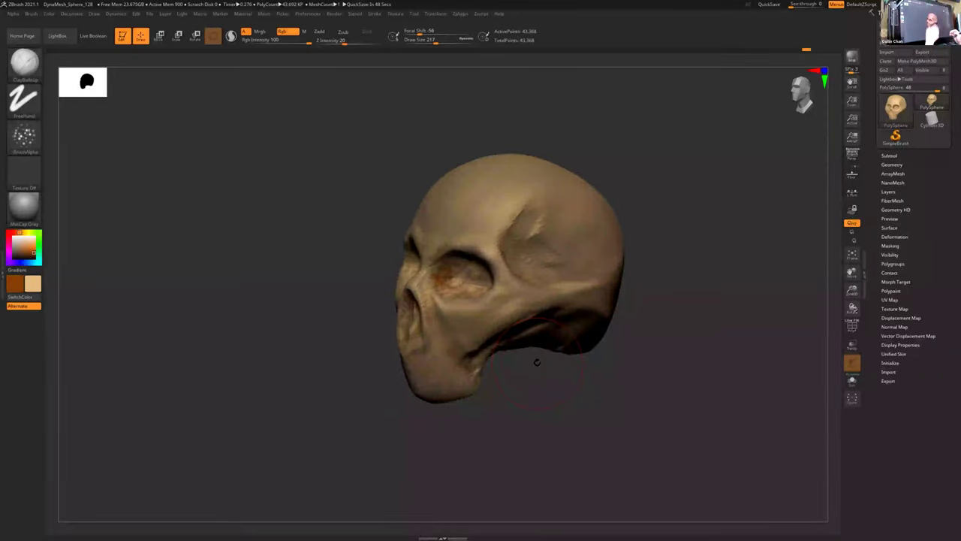
{"action": "left_click_drag", "start_coordinate": [537, 361], "coordinate": [533, 352]}
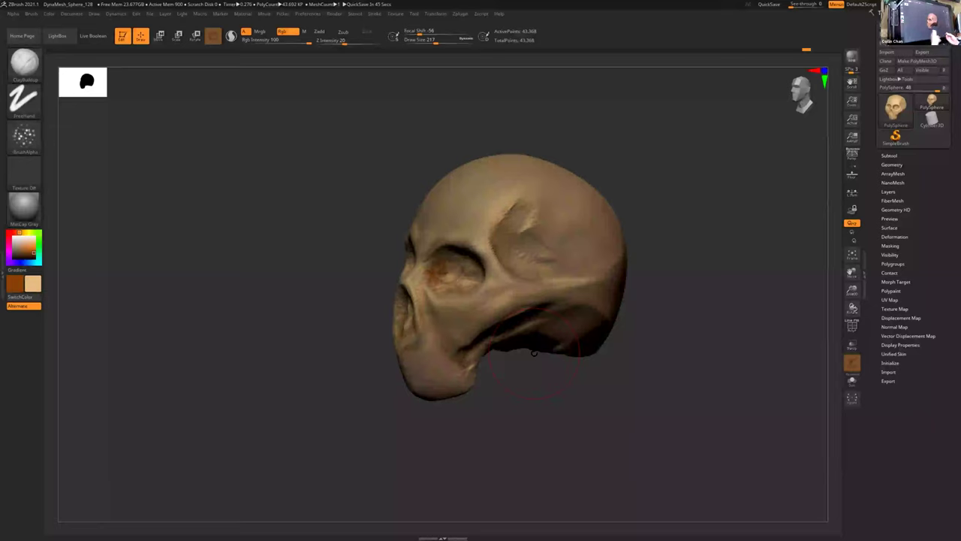
{"action": "key", "text": "ctrl+z"}
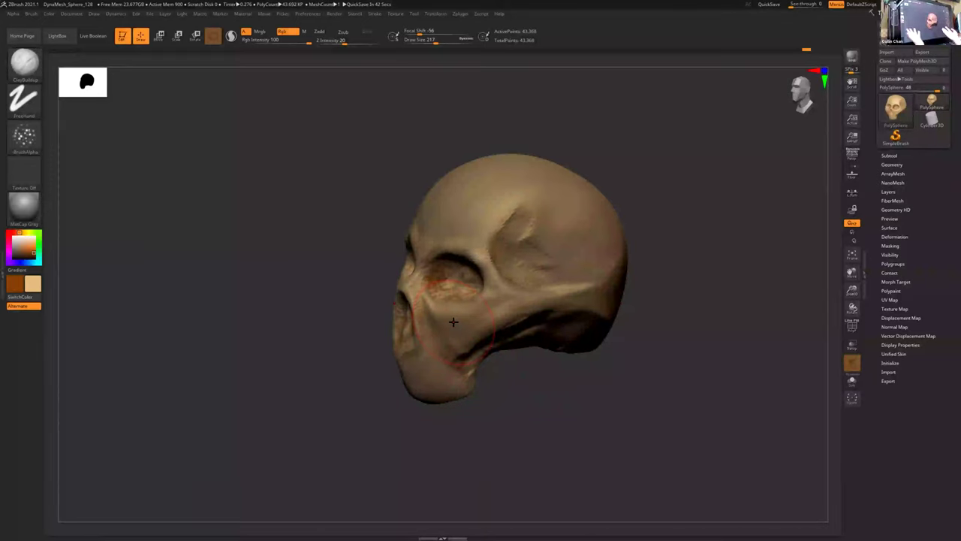
{"action": "mouse_move", "coordinate": [508, 229]}
{"action": "right_mouse_down"}
{"action": "mouse_move", "coordinate": [481, 234]}
{"action": "mouse_move", "coordinate": [501, 241]}
{"action": "right_mouse_up"}
{"action": "right_click_drag", "start_coordinate": [528, 272], "coordinate": [499, 267]}
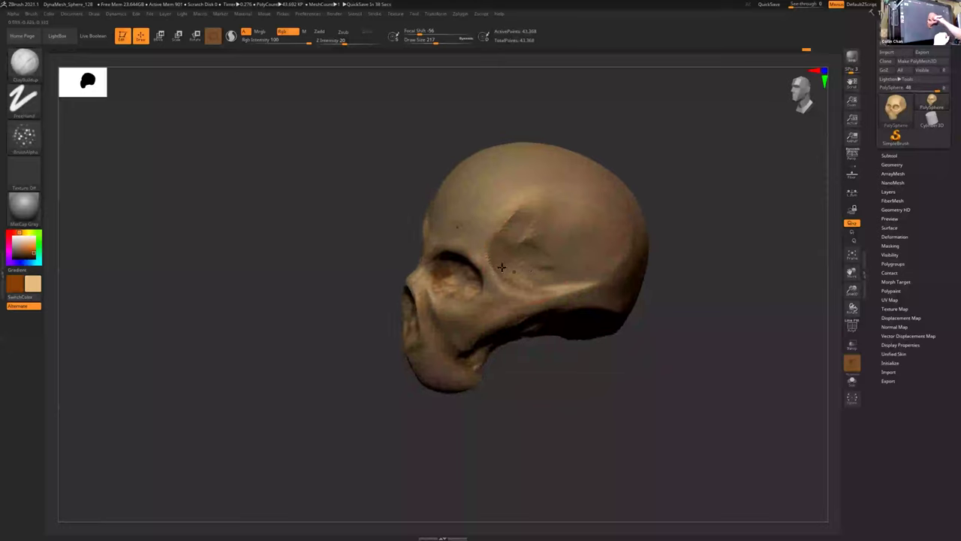
{"action": "mouse_move", "coordinate": [534, 303]}
{"action": "right_mouse_down"}
{"action": "mouse_move", "coordinate": [531, 291]}
{"action": "mouse_move", "coordinate": [554, 293]}
{"action": "mouse_move", "coordinate": [586, 271]}
{"action": "mouse_move", "coordinate": [496, 269]}
{"action": "mouse_move", "coordinate": [444, 256]}
{"action": "mouse_move", "coordinate": [462, 259]}
{"action": "mouse_move", "coordinate": [439, 250]}
{"action": "mouse_move", "coordinate": [451, 244]}
{"action": "right_mouse_up"}
{"action": "right_click_drag", "start_coordinate": [475, 283], "coordinate": [448, 320]}
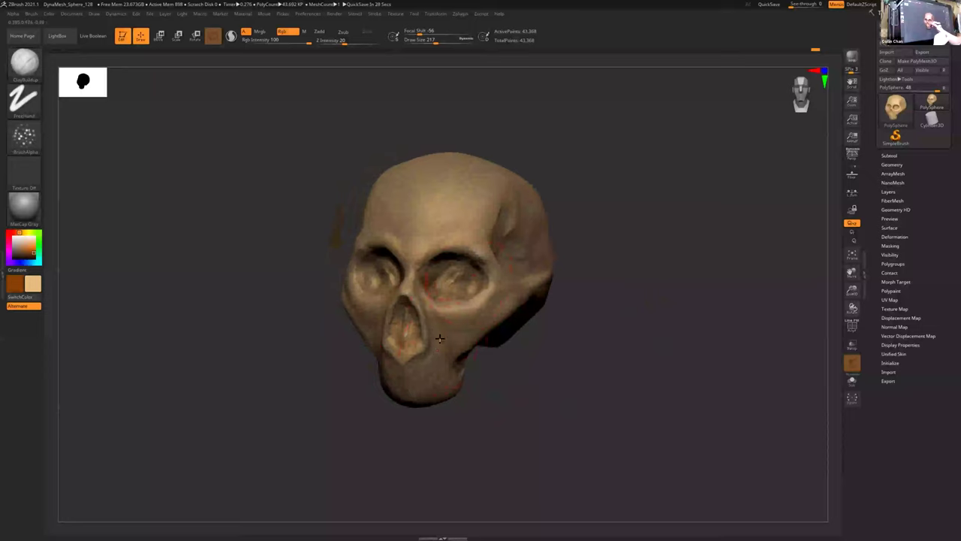
{"action": "right_click_drag", "start_coordinate": [458, 384], "coordinate": [488, 370]}
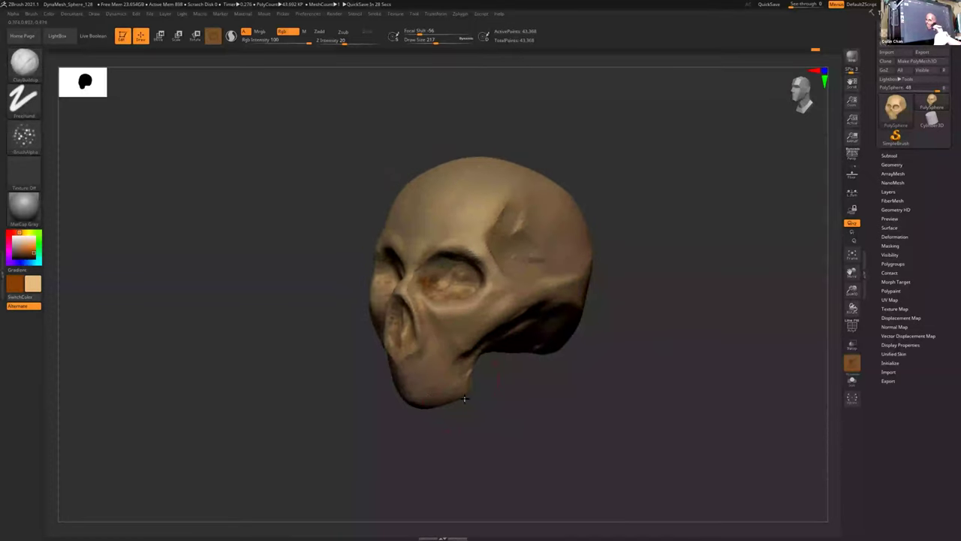
{"action": "mouse_move", "coordinate": [558, 385]}
{"action": "left_mouse_down"}
{"action": "mouse_move", "coordinate": [530, 393]}
{"action": "mouse_move", "coordinate": [557, 393]}
{"action": "mouse_move", "coordinate": [548, 382]}
{"action": "left_mouse_up"}
{"action": "left_click_drag", "start_coordinate": [475, 378], "coordinate": [492, 382]}
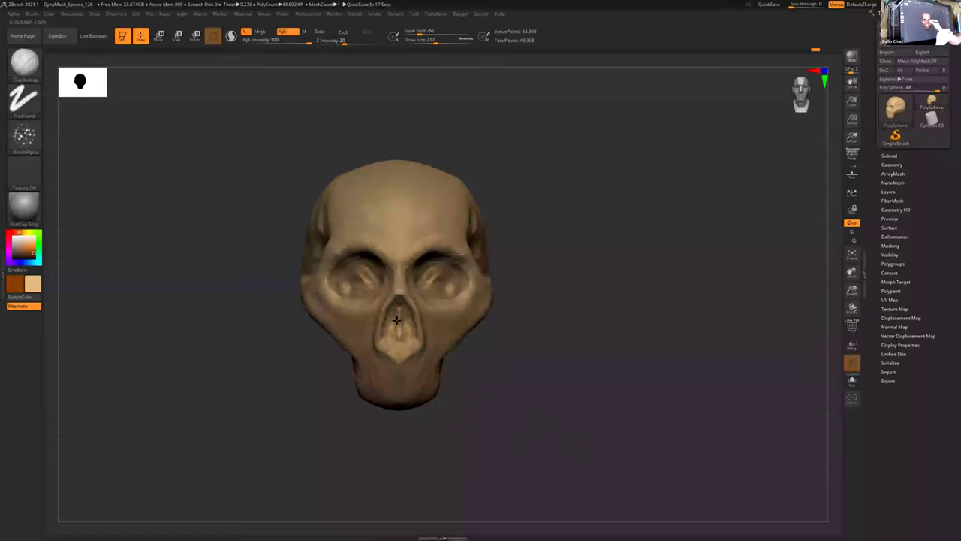
- Compare the bone coloring on both sides of the skull, from the nasal cavity around to the temples and cranium
{"action": "right_click_drag", "start_coordinate": [395, 346], "coordinate": [401, 309]}
{"action": "right_click_drag", "start_coordinate": [429, 343], "coordinate": [421, 251]}
{"action": "right_click_drag", "start_coordinate": [450, 292], "coordinate": [376, 343]}
{"action": "right_click_drag", "start_coordinate": [441, 377], "coordinate": [556, 306]}
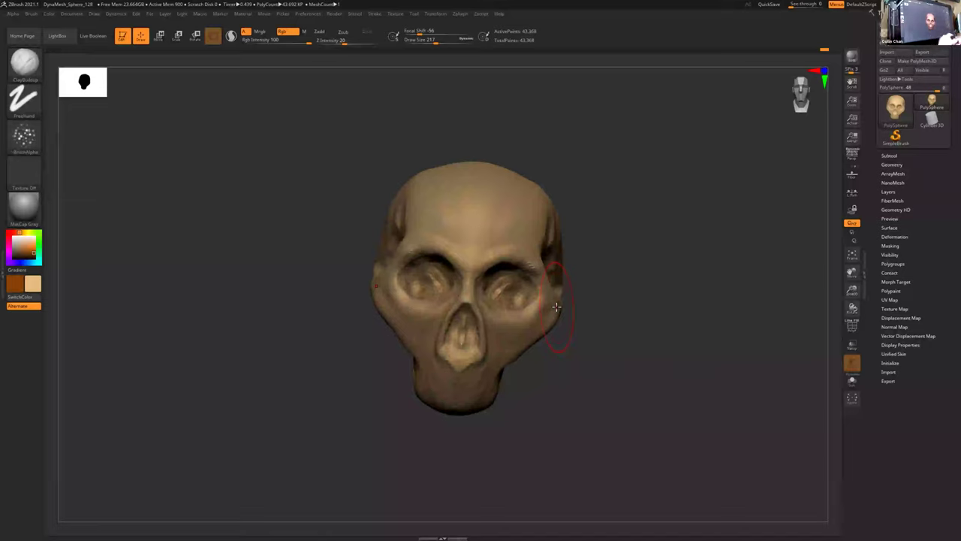
{"action": "right_click_drag", "start_coordinate": [559, 287], "coordinate": [621, 255]}
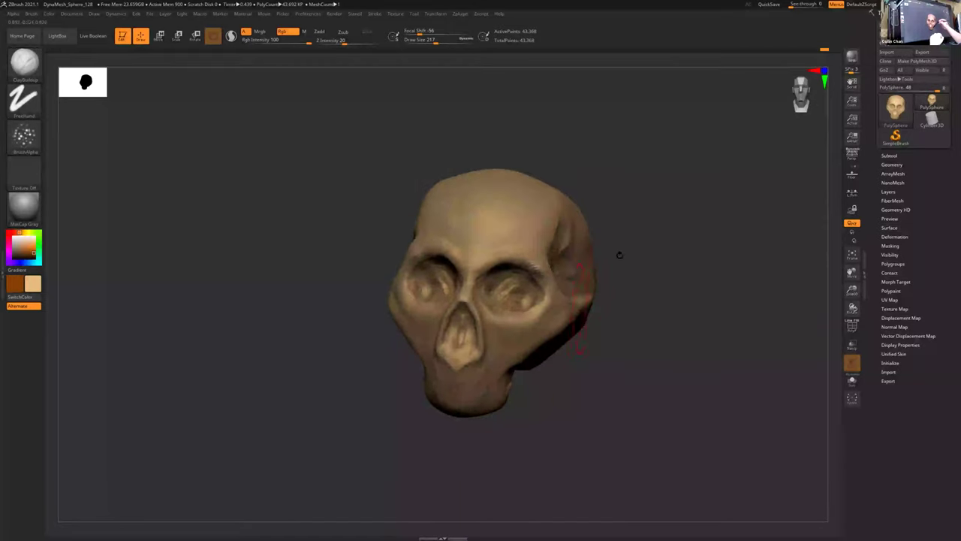
{"action": "right_click_drag", "start_coordinate": [639, 210], "coordinate": [645, 293]}
{"action": "mouse_move", "coordinate": [683, 329]}
{"action": "right_mouse_down"}
{"action": "mouse_move", "coordinate": [681, 307]}
{"action": "mouse_move", "coordinate": [681, 336]}
{"action": "mouse_move", "coordinate": [617, 325]}
{"action": "right_mouse_up"}
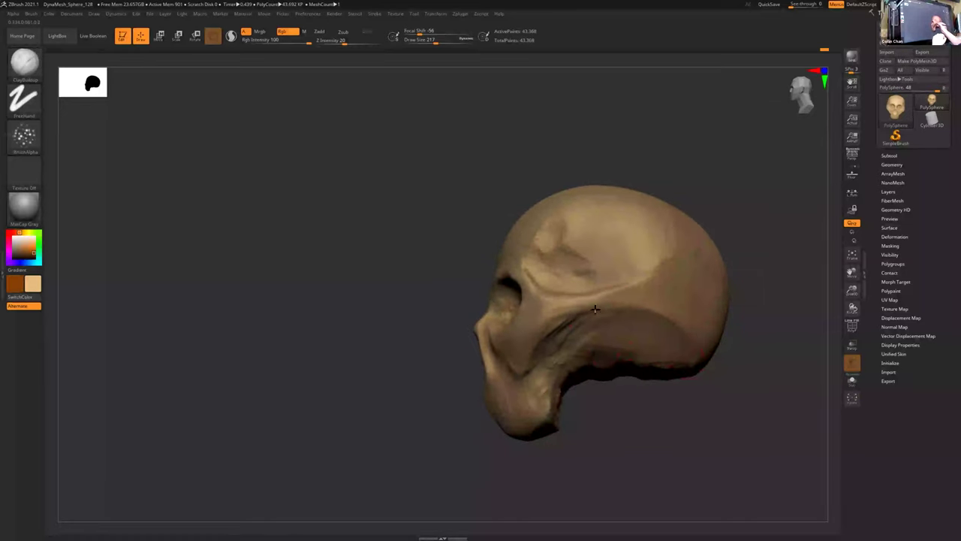
{"action": "mouse_move", "coordinate": [642, 356]}
{"action": "right_mouse_down"}
{"action": "mouse_move", "coordinate": [547, 288]}
{"action": "mouse_move", "coordinate": [526, 286]}
{"action": "mouse_move", "coordinate": [628, 354]}
{"action": "mouse_move", "coordinate": [620, 349]}
{"action": "right_mouse_up"}
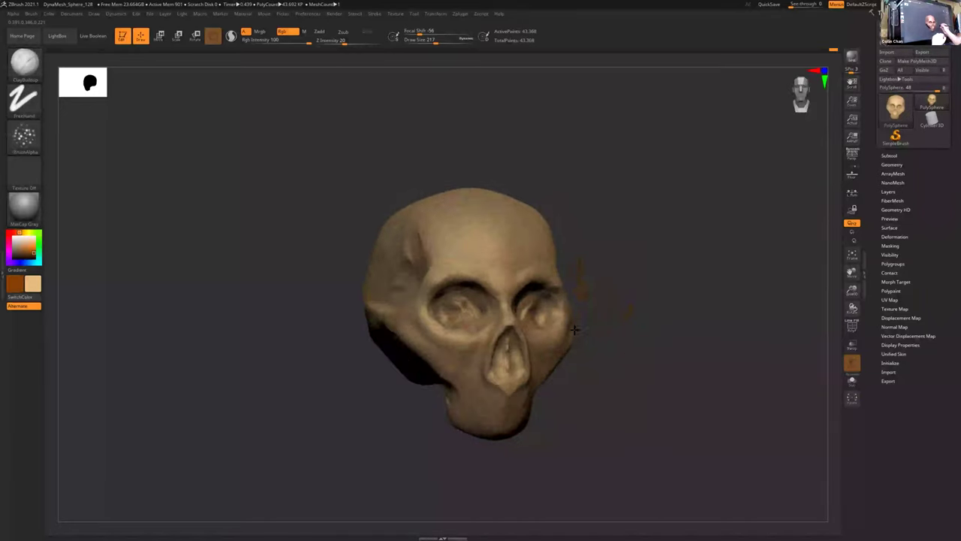
{"action": "right_click_drag", "start_coordinate": [434, 304], "coordinate": [446, 250]}
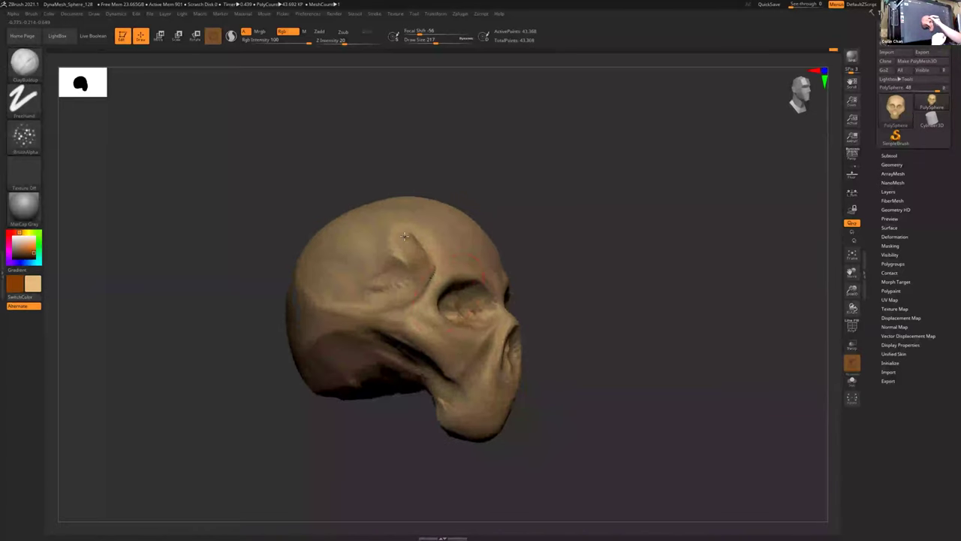
{"action": "right_click_drag", "start_coordinate": [362, 320], "coordinate": [333, 298]}
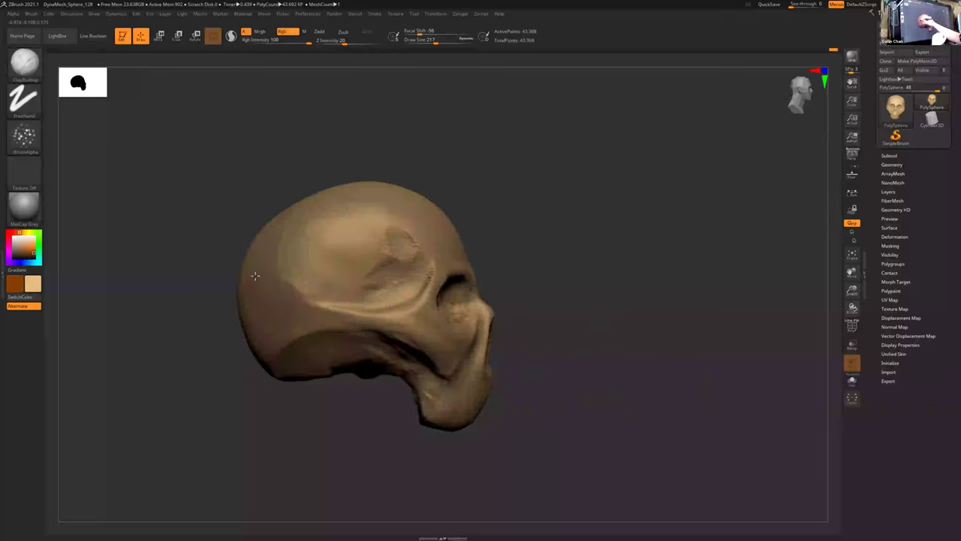
{"action": "right_click_drag", "start_coordinate": [308, 358], "coordinate": [429, 333]}
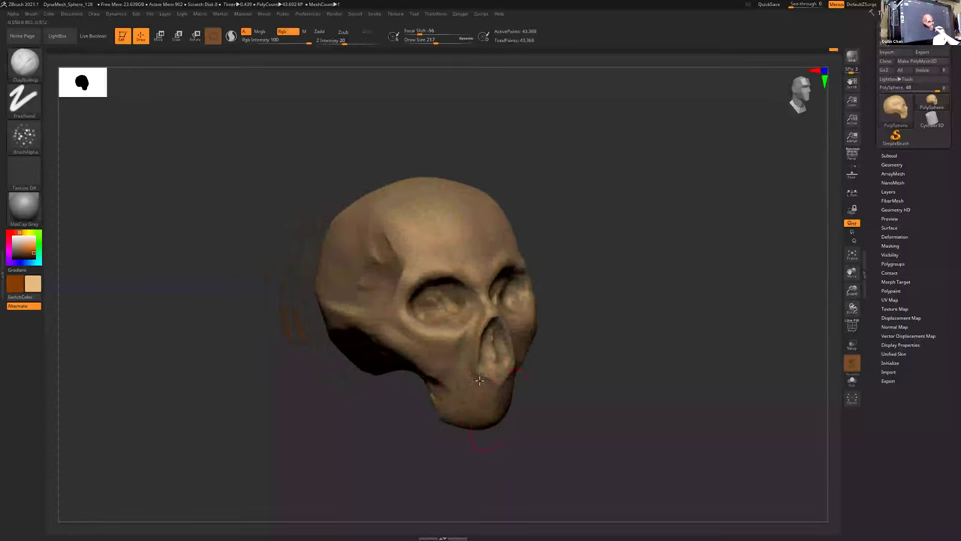
{"action": "right_click_drag", "start_coordinate": [512, 384], "coordinate": [492, 374]}
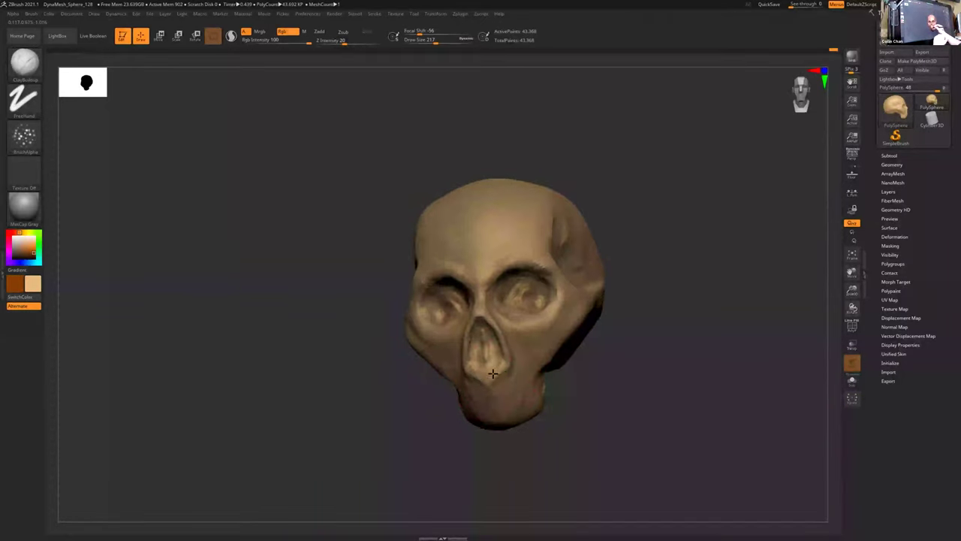
{"action": "right_click_drag", "start_coordinate": [605, 380], "coordinate": [526, 387]}
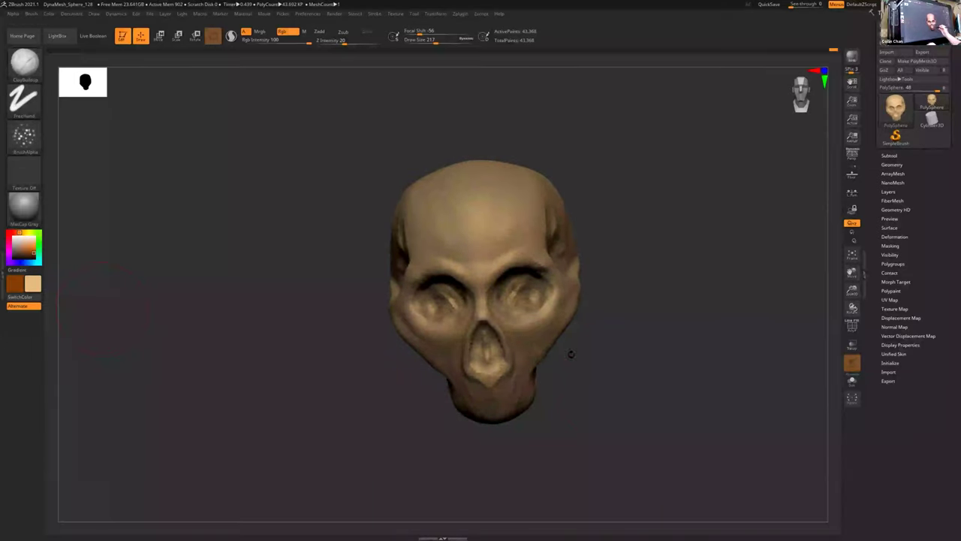
- Brush dark brown, followed by a saturated orange, across the center of the brow above the nose bridge
{"action": "key", "text": "v"}
{"action": "left_click_drag", "start_coordinate": [435, 263], "coordinate": [512, 260]}
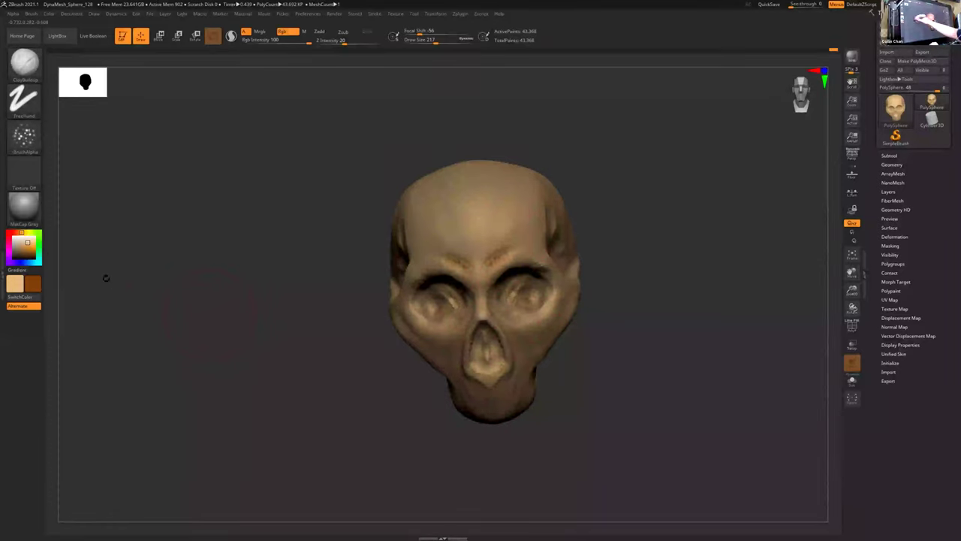
{"action": "left_click", "coordinate": [31, 244]}
{"action": "left_click_drag", "start_coordinate": [460, 263], "coordinate": [512, 246]}
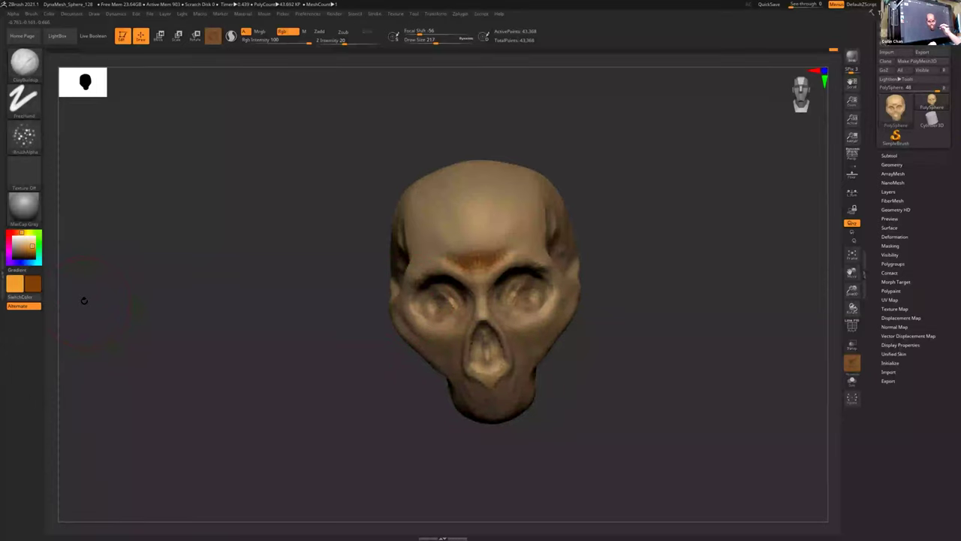
{"action": "key", "text": "v"}
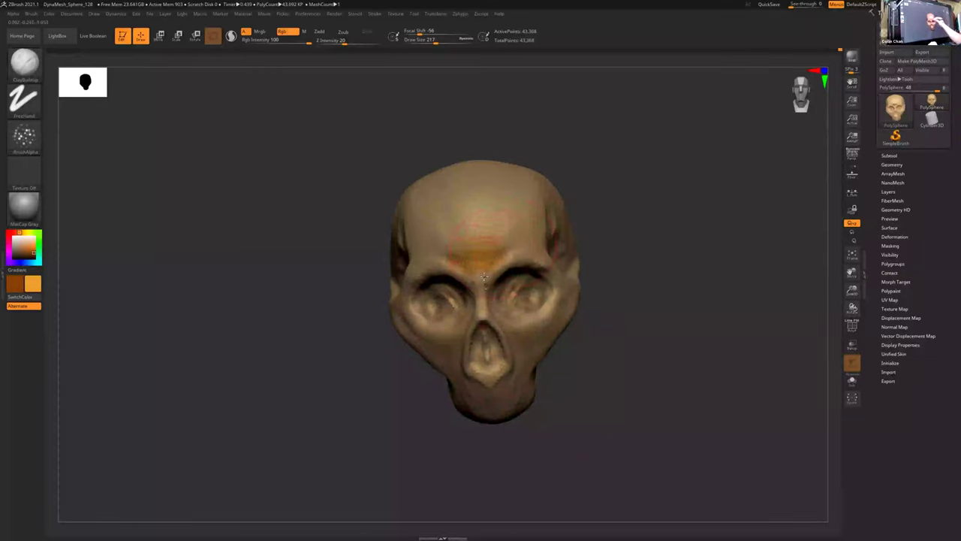
- Extend the orange paint along both brow ridges and down the nose bridge toward the inner eye sockets
{"action": "right_click_drag", "start_coordinate": [496, 286], "coordinate": [514, 256]}
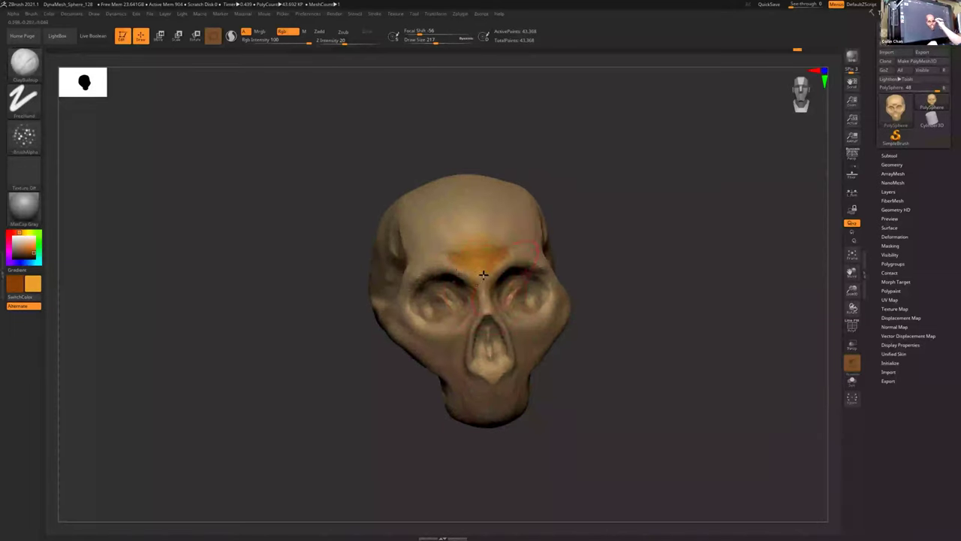
{"action": "right_click_drag", "start_coordinate": [533, 284], "coordinate": [486, 302]}
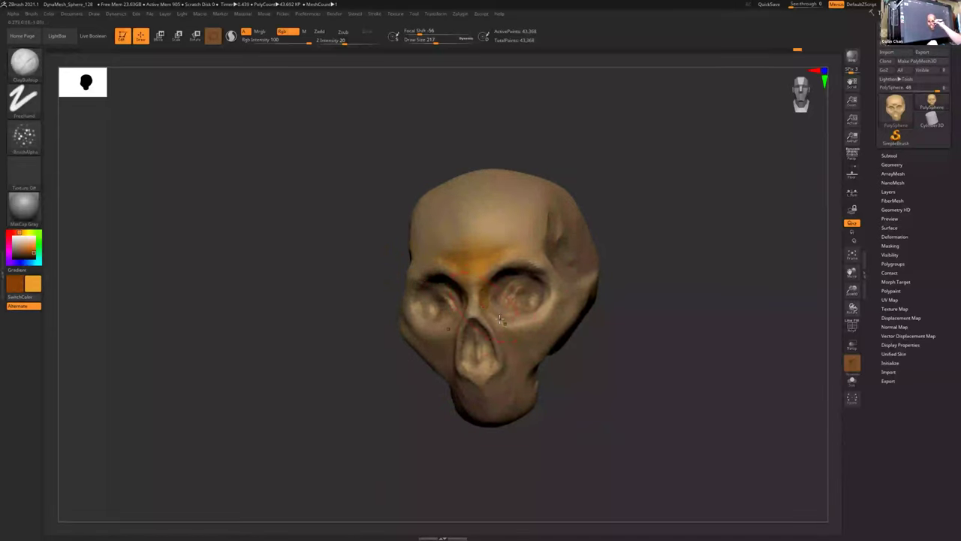
{"action": "right_click_drag", "start_coordinate": [473, 317], "coordinate": [485, 318]}
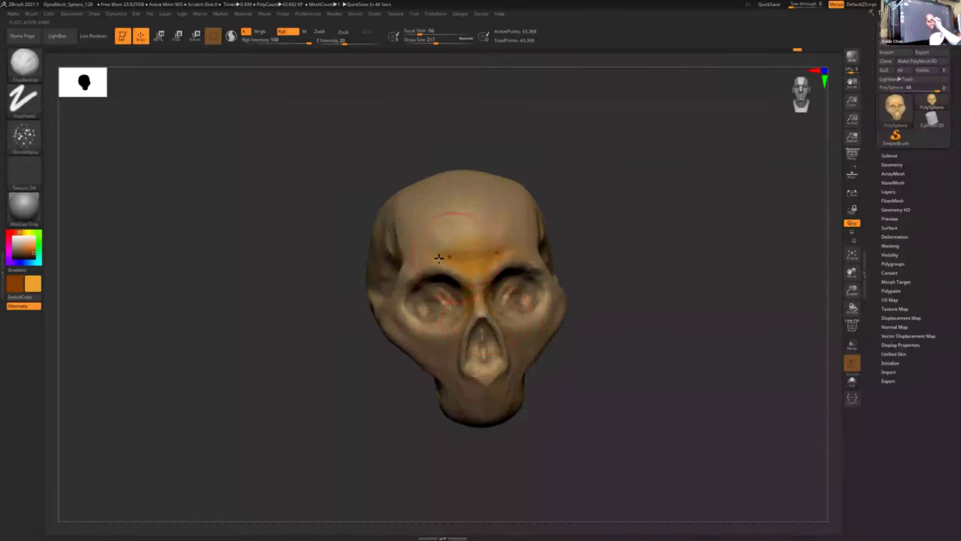
{"action": "left_click_drag", "start_coordinate": [424, 273], "coordinate": [474, 248]}
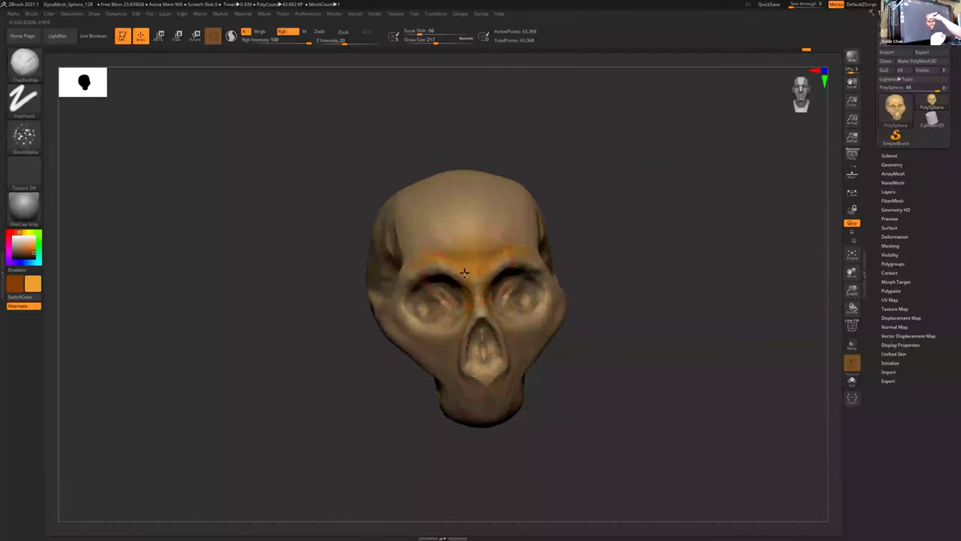
{"action": "right_click_drag", "start_coordinate": [513, 320], "coordinate": [494, 319]}
{"action": "left_click_drag", "start_coordinate": [494, 320], "coordinate": [490, 275]}
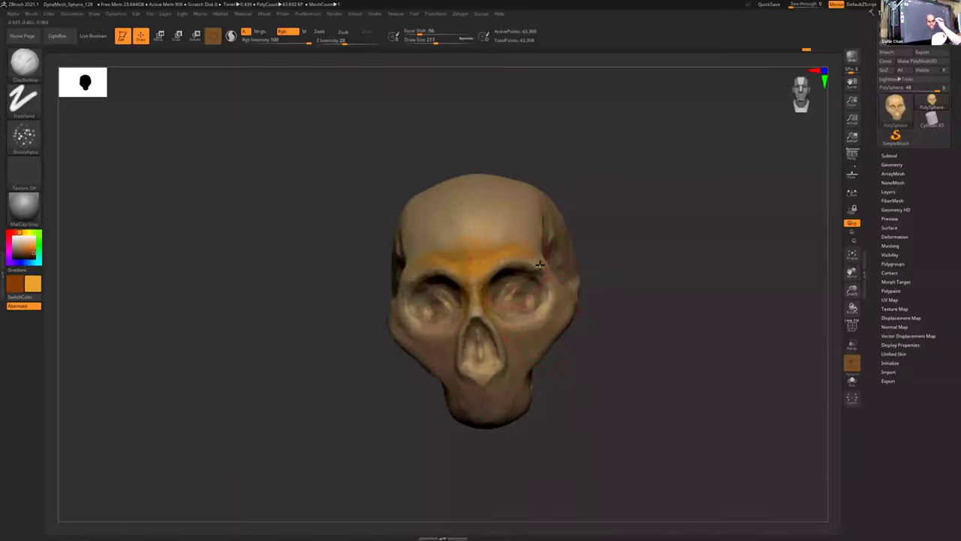
- Spread the orange tint across the forehead, around the eye sockets and onto the cheekbones
{"action": "left_click_drag", "start_coordinate": [567, 342], "coordinate": [536, 200]}
{"action": "mouse_move", "coordinate": [481, 246]}
{"action": "left_mouse_down"}
{"action": "mouse_move", "coordinate": [500, 193]}
{"action": "mouse_move", "coordinate": [522, 238]}
{"action": "mouse_move", "coordinate": [543, 248]}
{"action": "left_mouse_up"}
{"action": "mouse_move", "coordinate": [573, 251]}
{"action": "right_mouse_down"}
{"action": "mouse_move", "coordinate": [574, 243]}
{"action": "mouse_move", "coordinate": [528, 340]}
{"action": "right_mouse_up"}
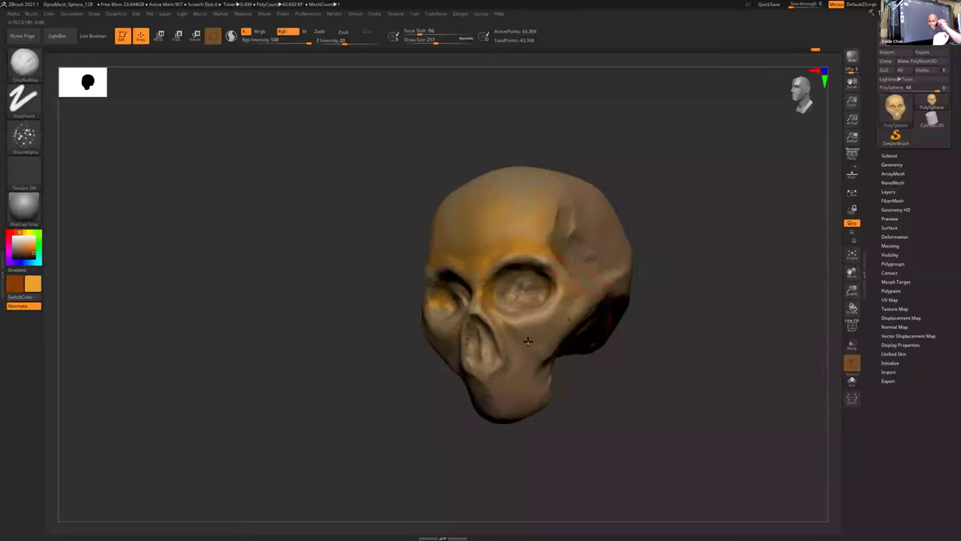
{"action": "left_click_drag", "start_coordinate": [542, 363], "coordinate": [558, 358]}
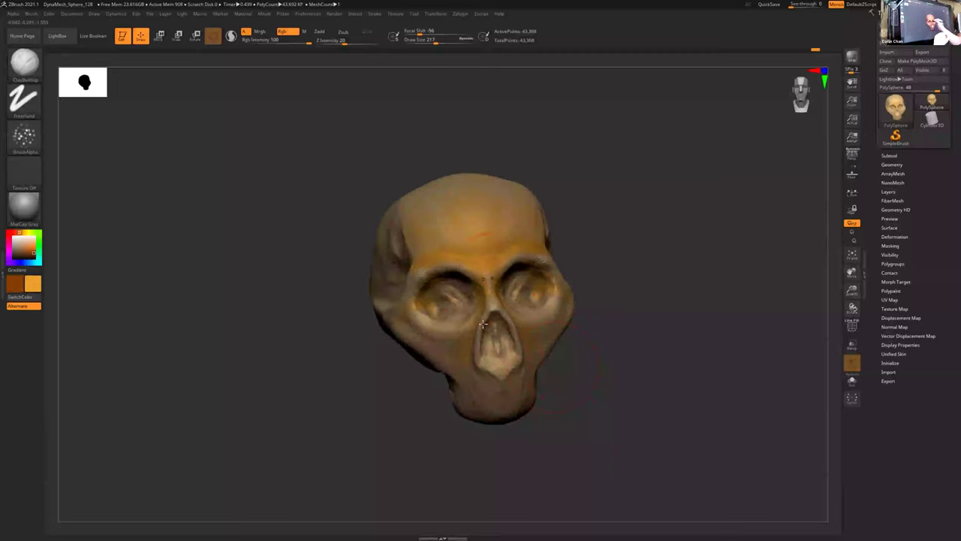
- Choose a light green and paint it inside the nasal cavity and over the surrounding upper jaw
{"action": "left_click", "coordinate": [38, 244]}
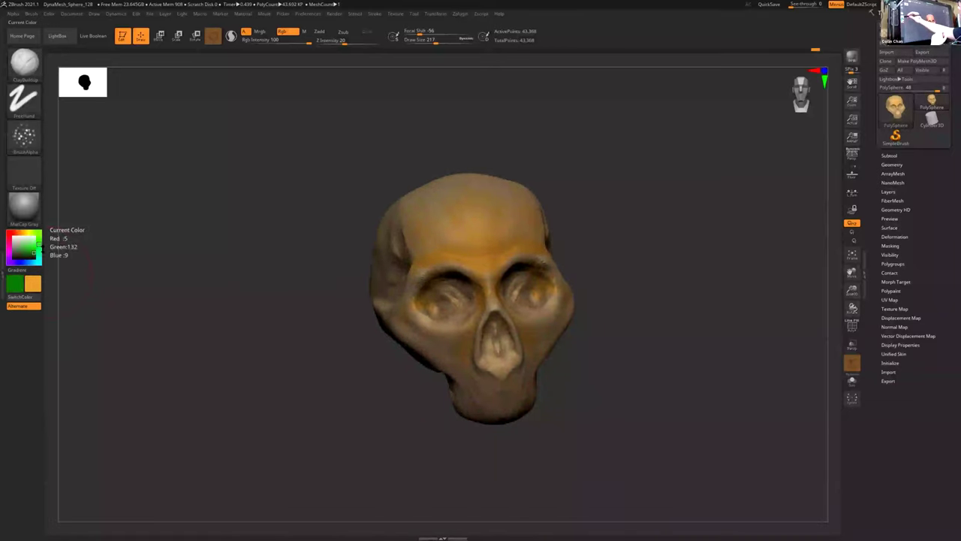
{"action": "left_click", "coordinate": [25, 245]}
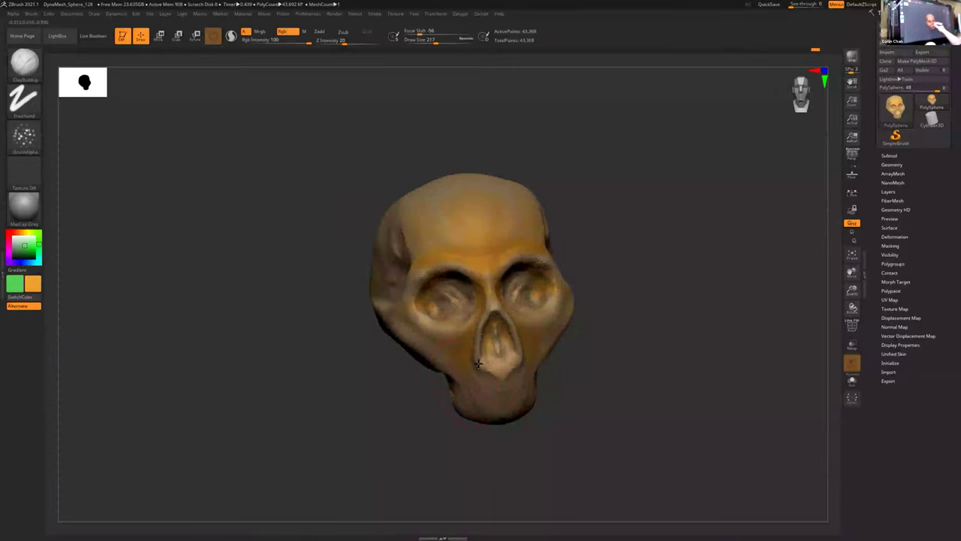
{"action": "key", "text": "v"}
{"action": "mouse_move", "coordinate": [489, 383]}
{"action": "left_mouse_down"}
{"action": "mouse_move", "coordinate": [494, 337]}
{"action": "mouse_move", "coordinate": [518, 361]}
{"action": "mouse_move", "coordinate": [505, 379]}
{"action": "mouse_move", "coordinate": [546, 377]}
{"action": "mouse_move", "coordinate": [522, 380]}
{"action": "left_mouse_up"}
{"action": "mouse_move", "coordinate": [523, 380]}
{"action": "right_mouse_down"}
{"action": "mouse_move", "coordinate": [508, 377]}
{"action": "mouse_move", "coordinate": [526, 378]}
{"action": "mouse_move", "coordinate": [537, 342]}
{"action": "right_mouse_up"}
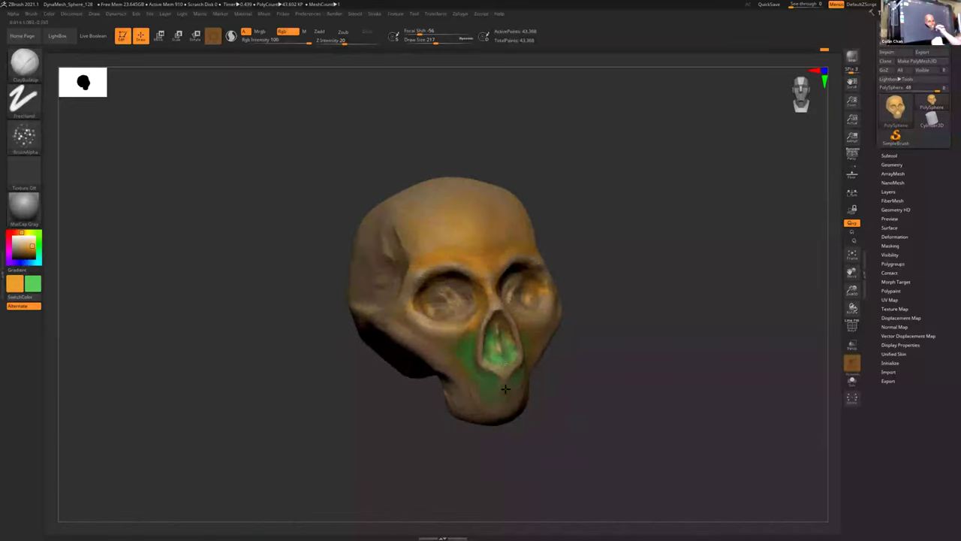
- Replace the orange main color with a pale beige for painting the skull
{"action": "mouse_move", "coordinate": [542, 394]}
{"action": "right_mouse_down"}
{"action": "mouse_move", "coordinate": [549, 391]}
{"action": "mouse_move", "coordinate": [527, 393]}
{"action": "right_mouse_up"}
{"action": "left_click_drag", "start_coordinate": [28, 247], "coordinate": [20, 240]}
{"action": "right_click_drag", "start_coordinate": [591, 419], "coordinate": [601, 440]}
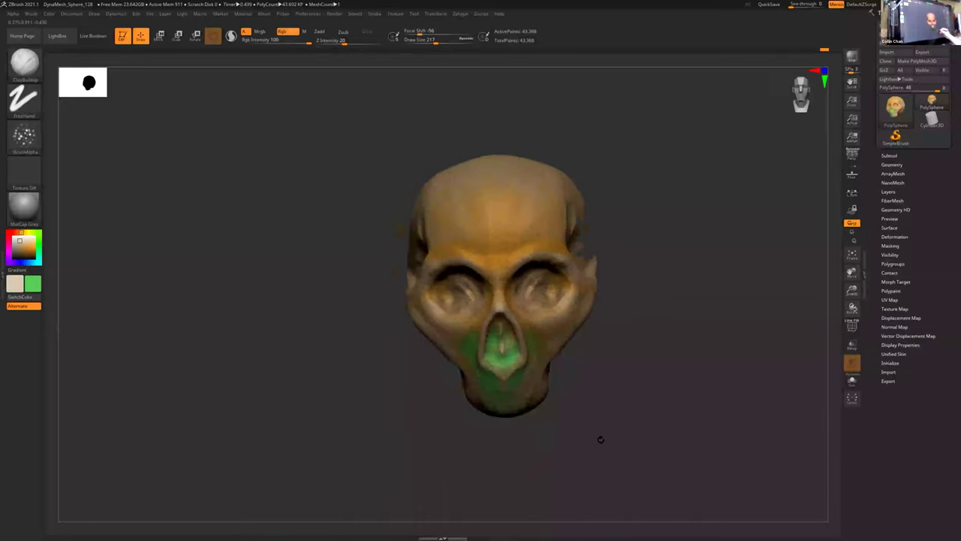